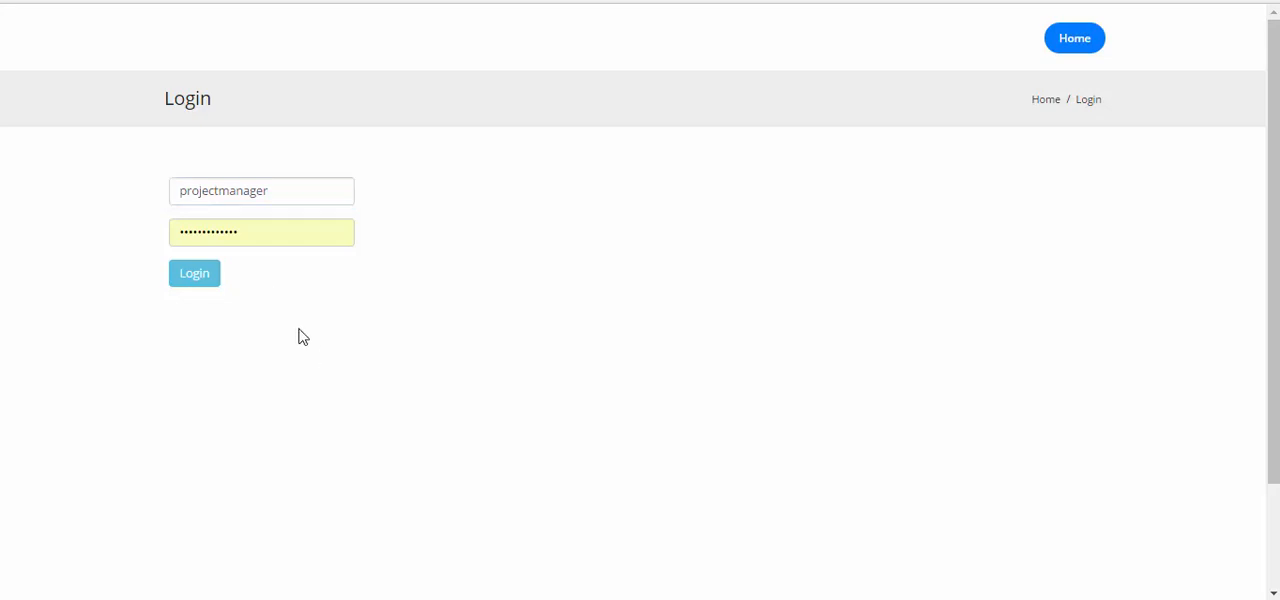
Log in with the filled-in project manager account and open the CRM prospects list
left_click(212, 279)
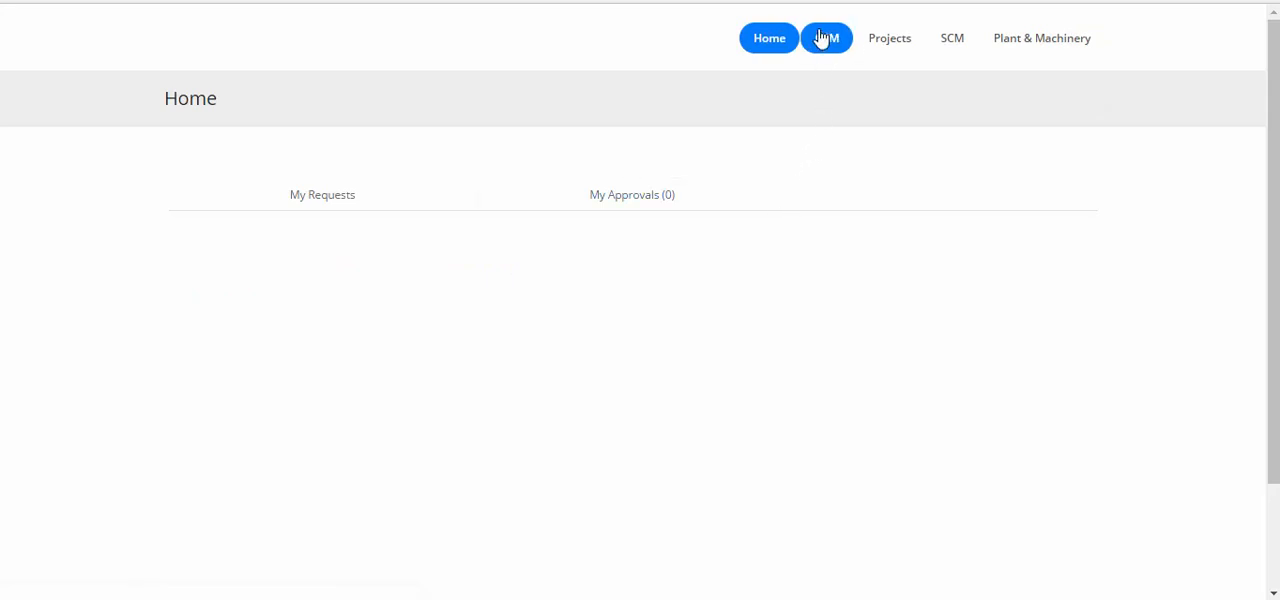
mouse_move(822, 38)
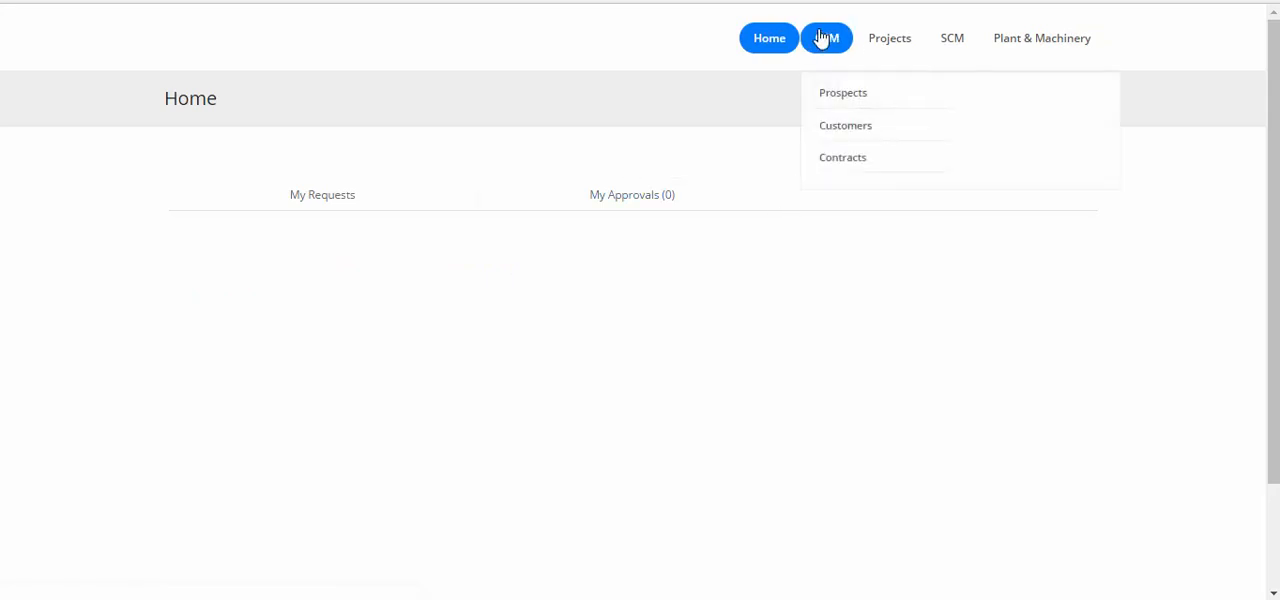
left_click(839, 104)
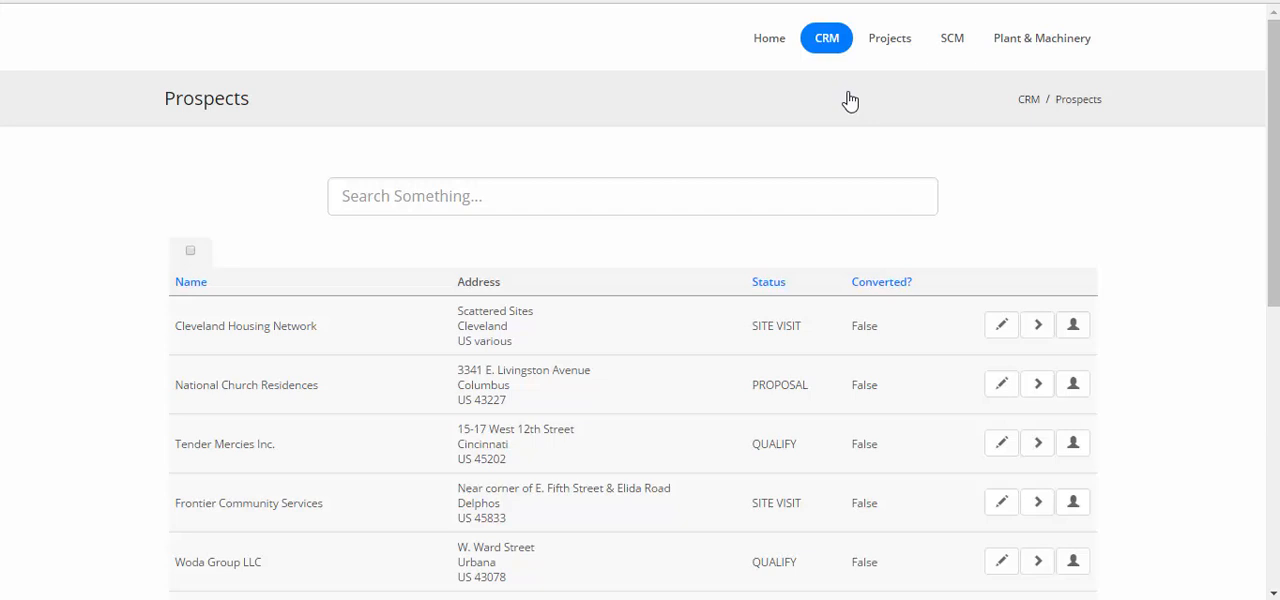
Start a new prospect and name it Test Prospect 2
scroll(1091, 249, "down", 4)
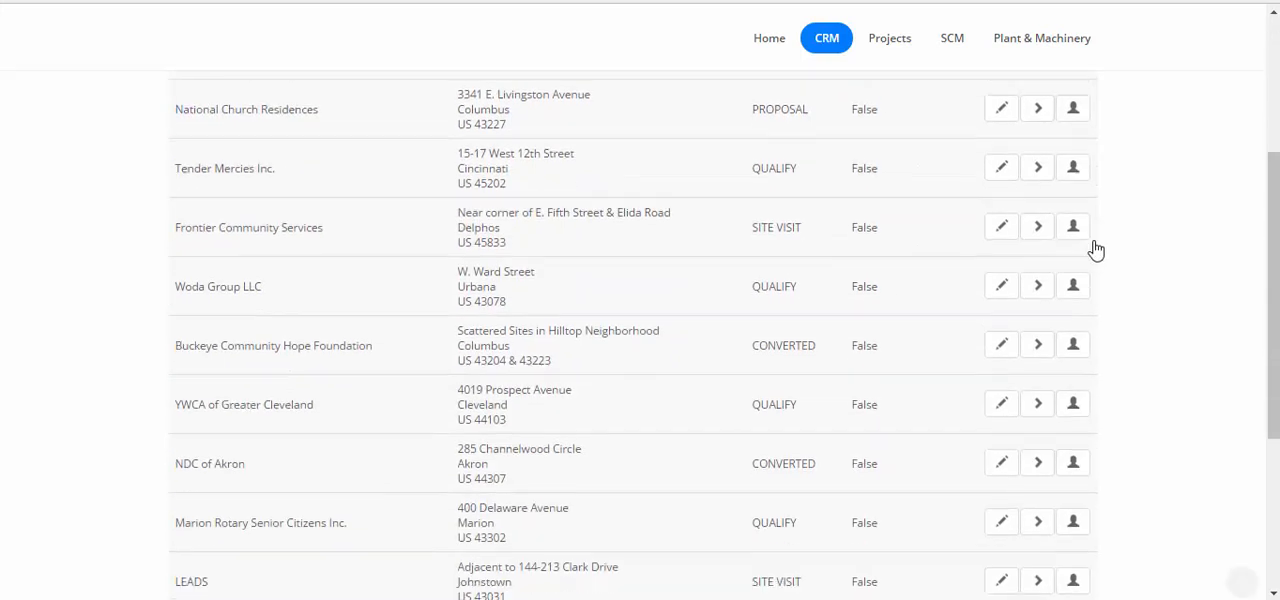
scroll(1095, 249, "down", 2)
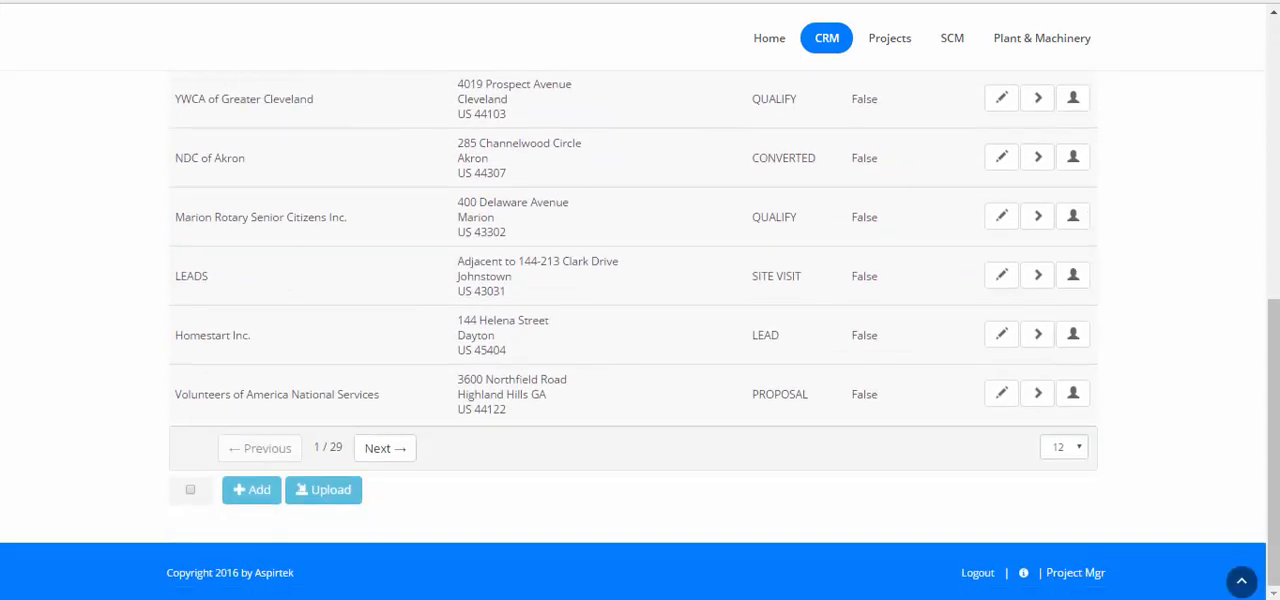
left_click(245, 496)
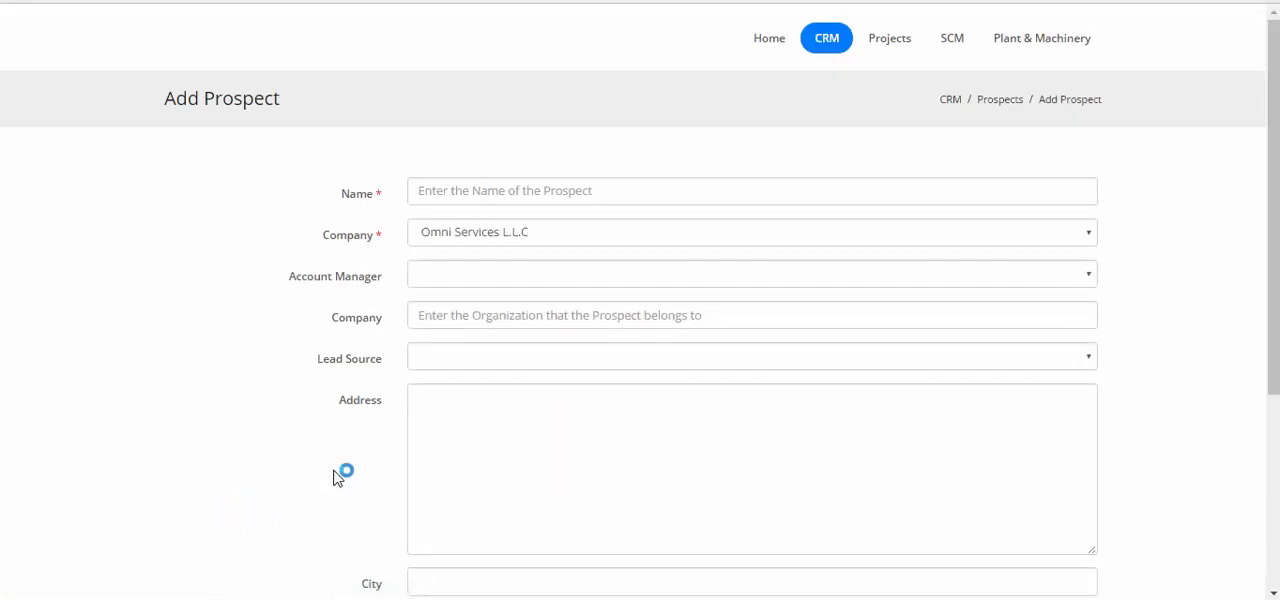
left_click(451, 197)
type("Te")
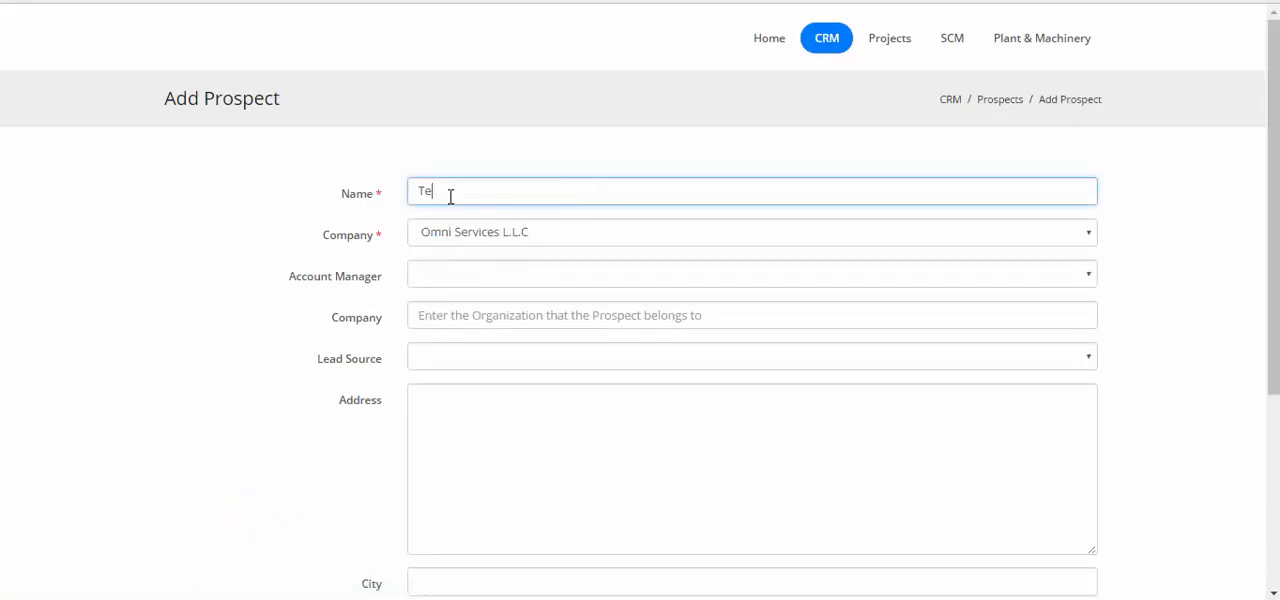
type("st Prospect 2")
Assign Bill Gates as the account manager and enter Test Prospect 3 as the prospect's own company
left_click(432, 279)
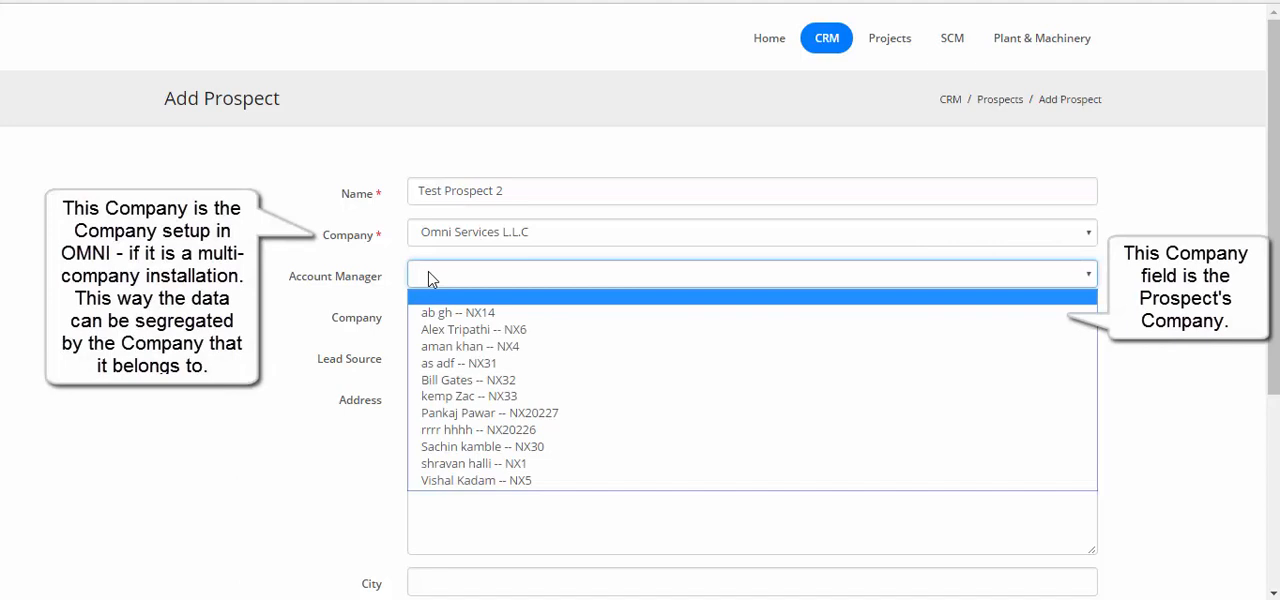
left_click(482, 382)
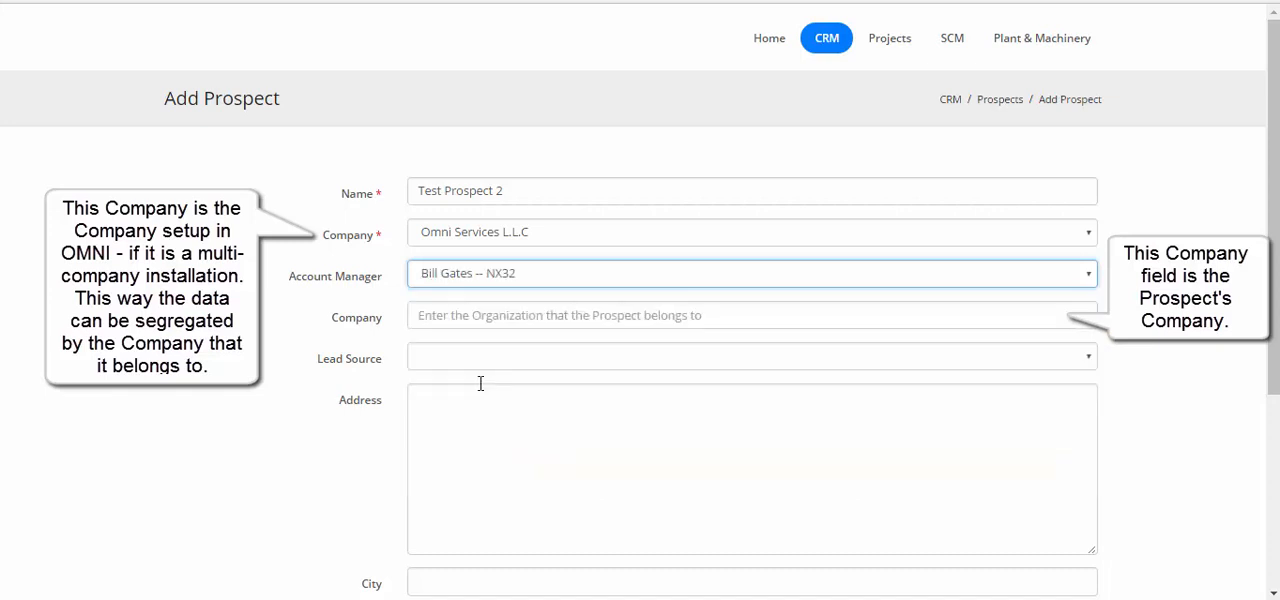
left_click(475, 323)
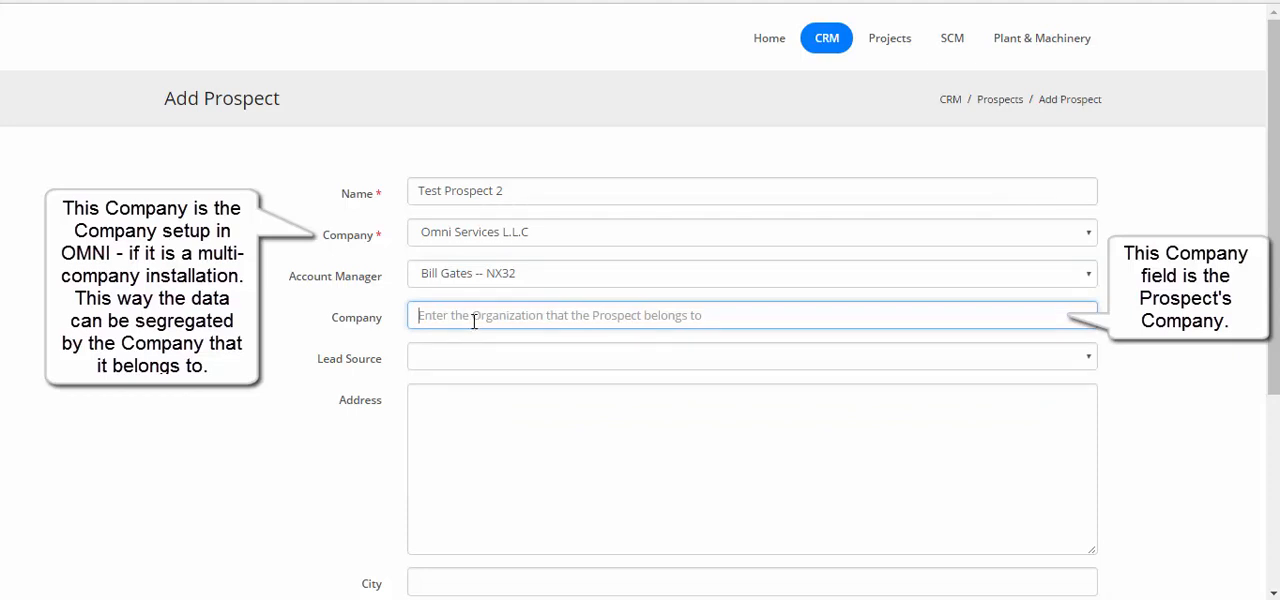
type("Test Prospect 3")
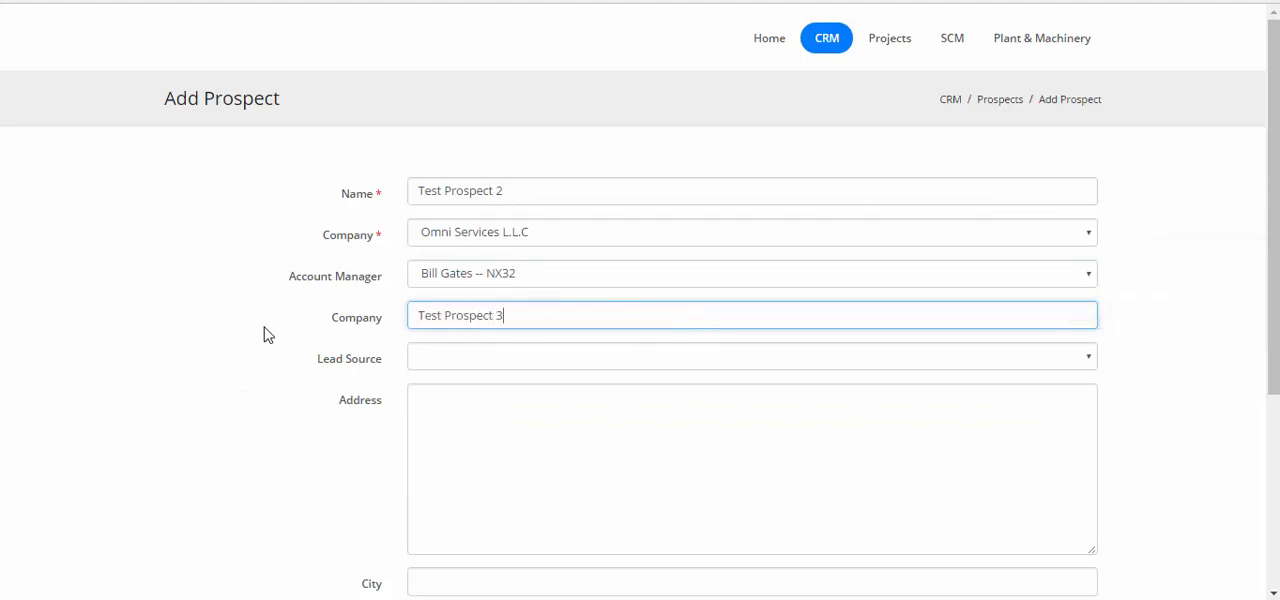
Set the lead source to CUSTOMER REFERRAL and save the new prospect
scroll(270, 330, "down", 1)
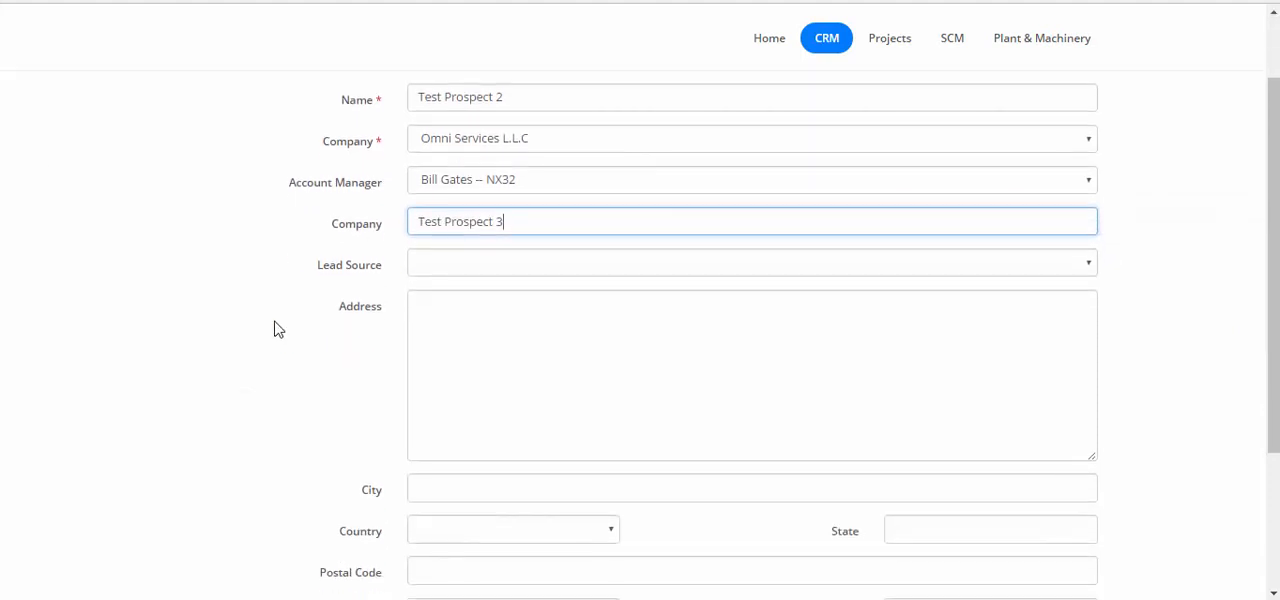
left_click(587, 268)
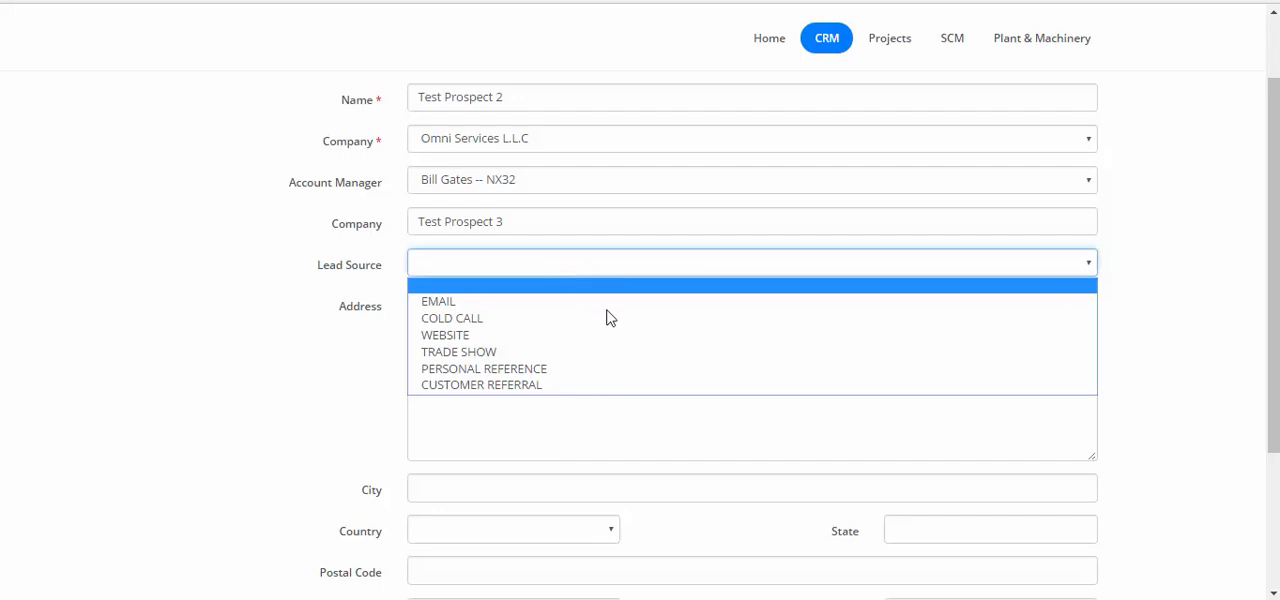
left_click(558, 389)
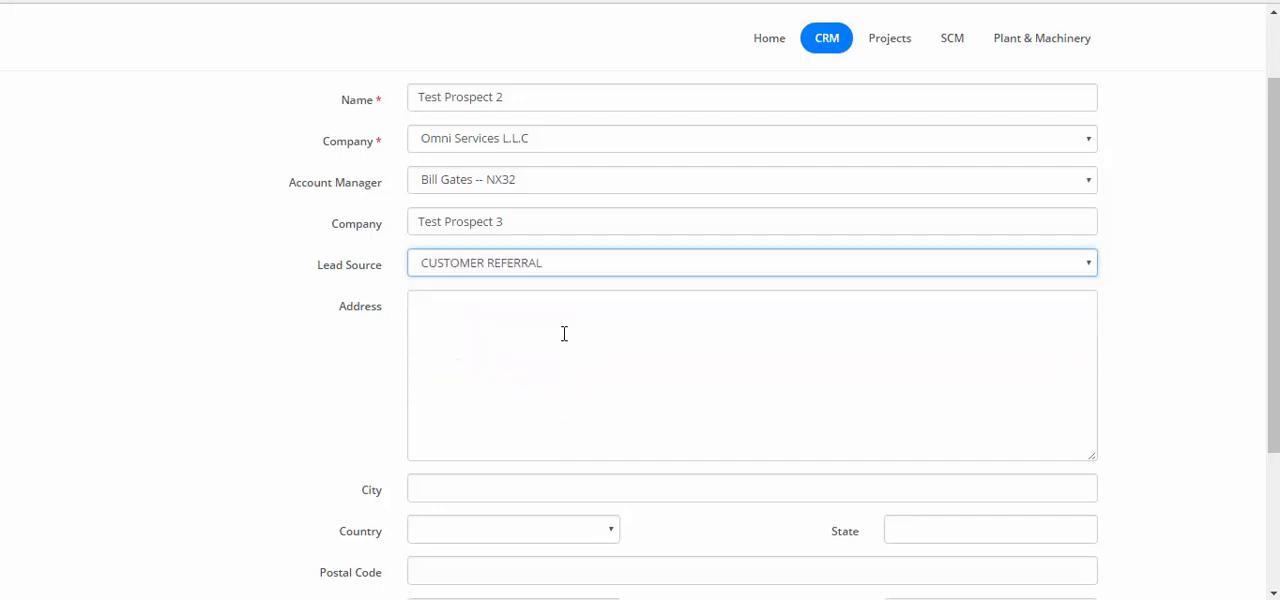
scroll(564, 333, "down", 2)
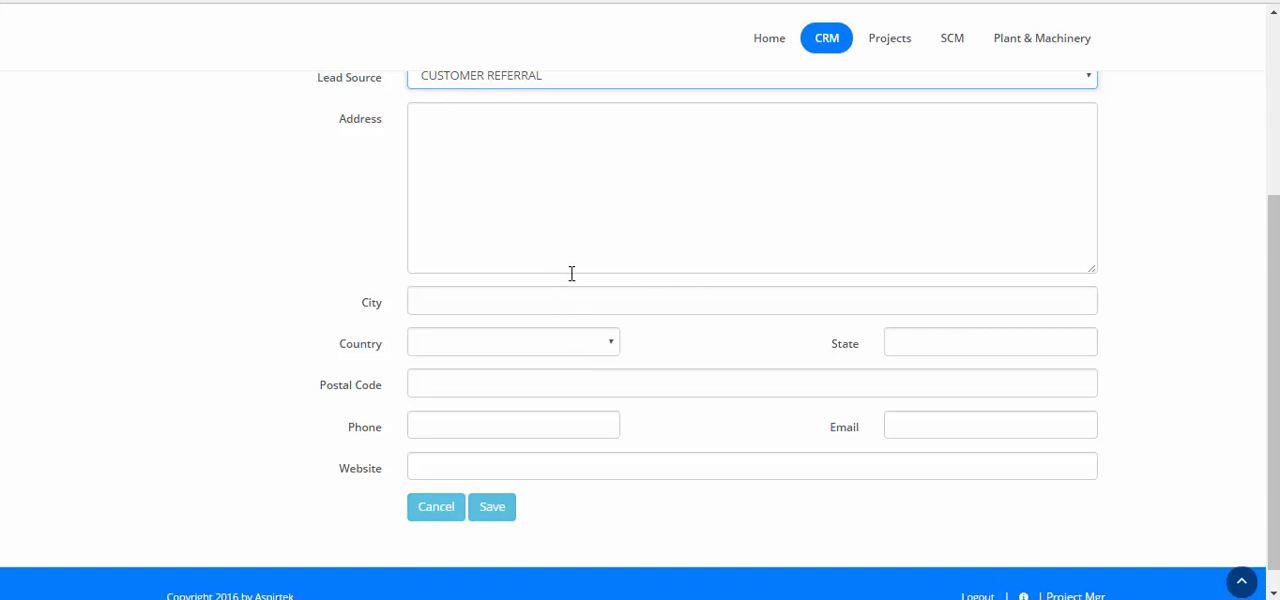
left_click(502, 516)
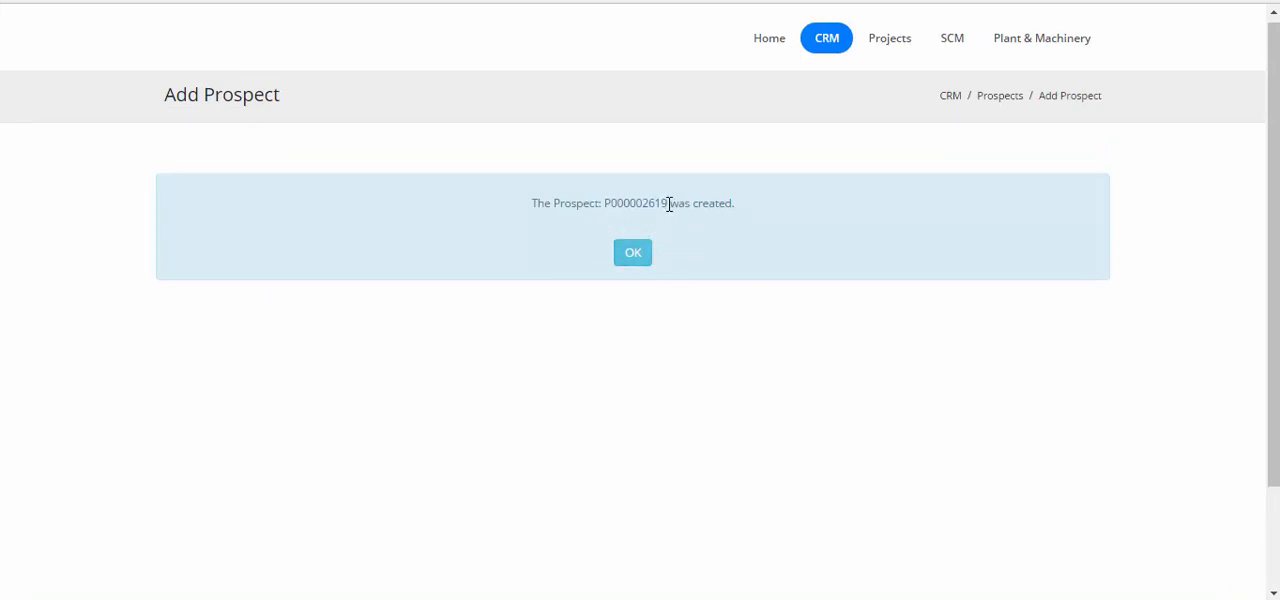
Copy the new prospect's number from the creation confirmation and search the prospects list for it
left_click_drag(667, 205, 606, 205)
right_click(613, 205)
left_click(629, 220)
left_click(633, 253)
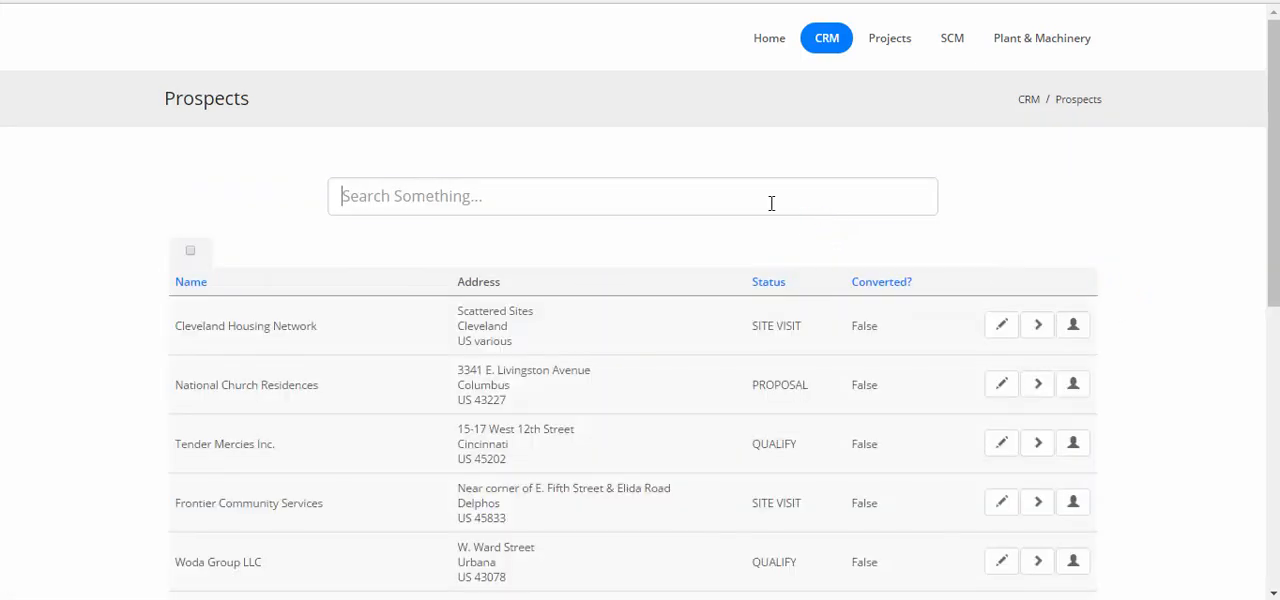
key("ctrl+v")
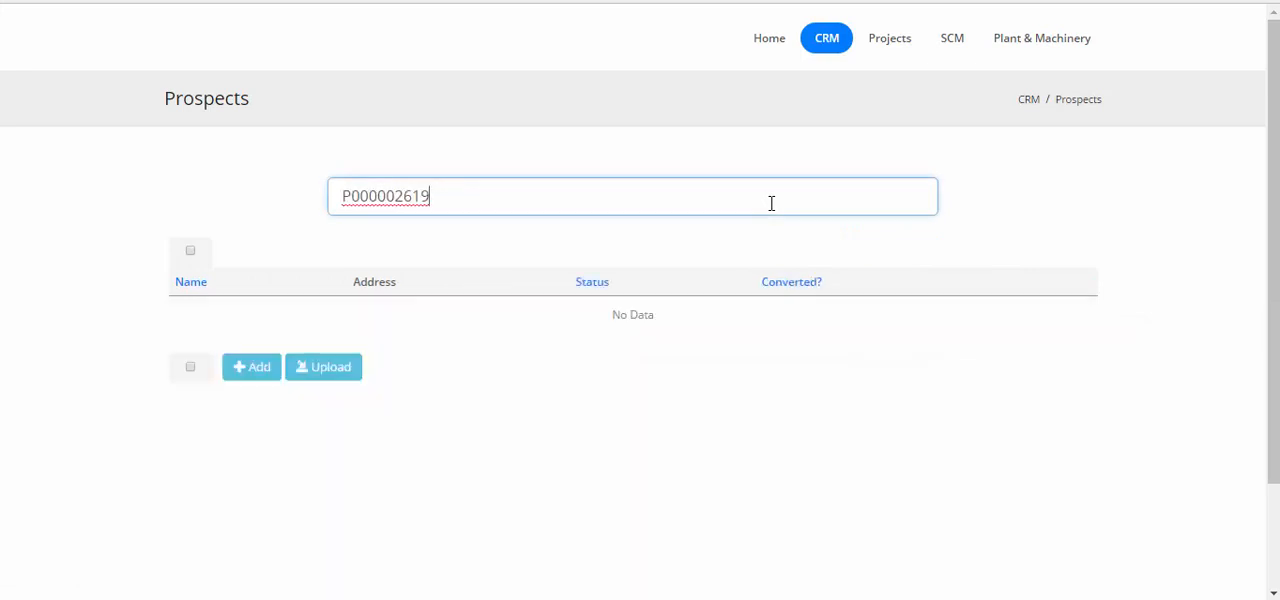
Search the prospects list for Test Prospect instead and open the detail view of Test Prospect 2
key("BackSpace")
key("BackSpace")
key("BackSpace")
key("BackSpace")
key("BackSpace")
key("BackSpace")
key("BackSpace")
key("BackSpace")
key("BackSpace")
key("BackSpace")
type("Test P")
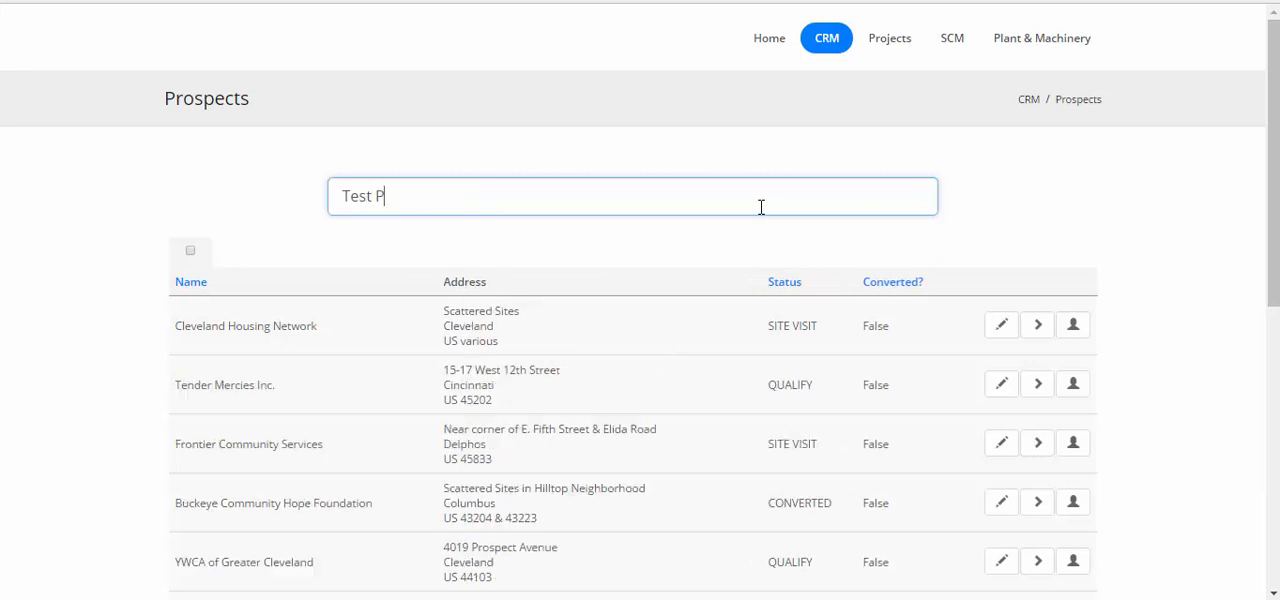
type("rospect")
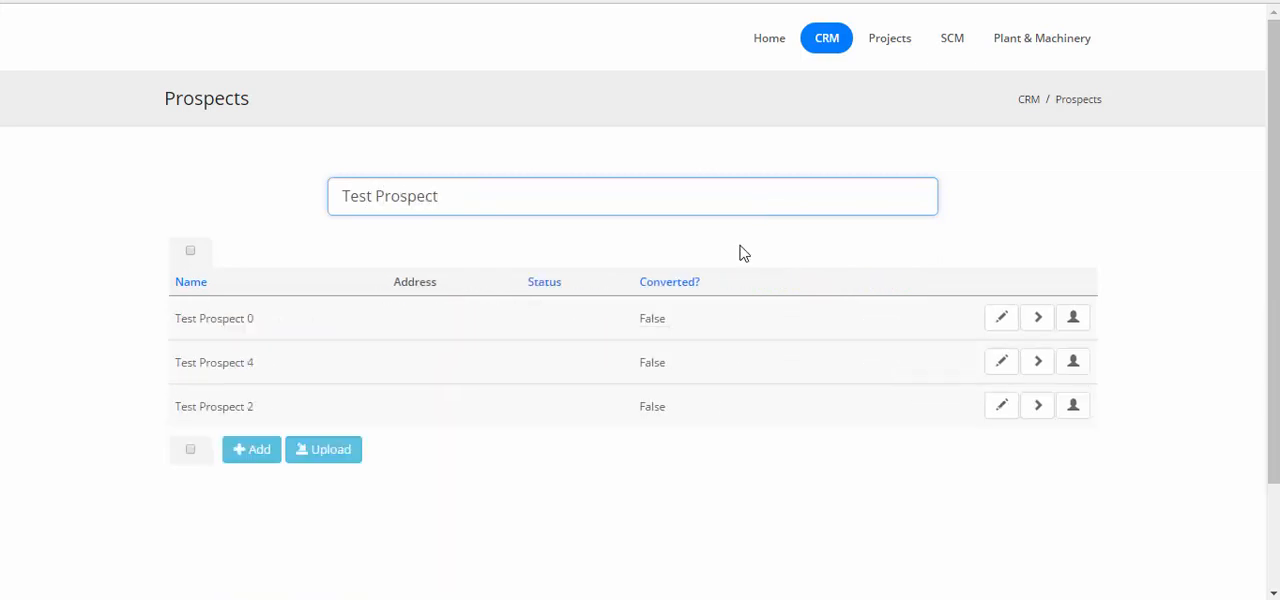
left_click(249, 419)
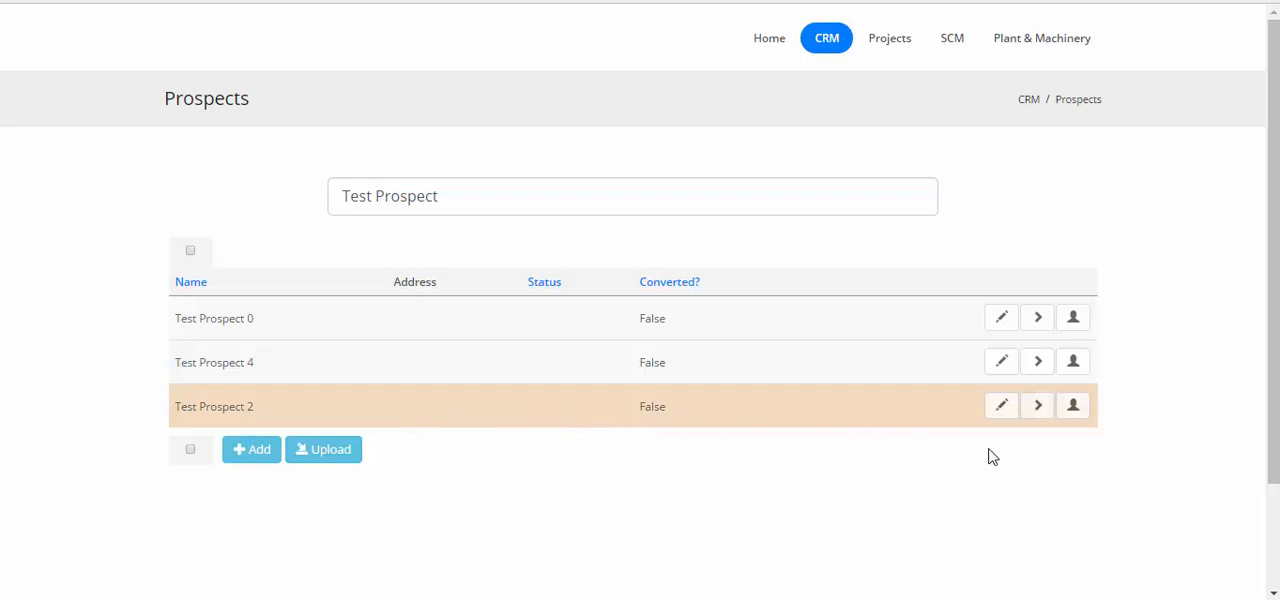
left_click(1036, 407)
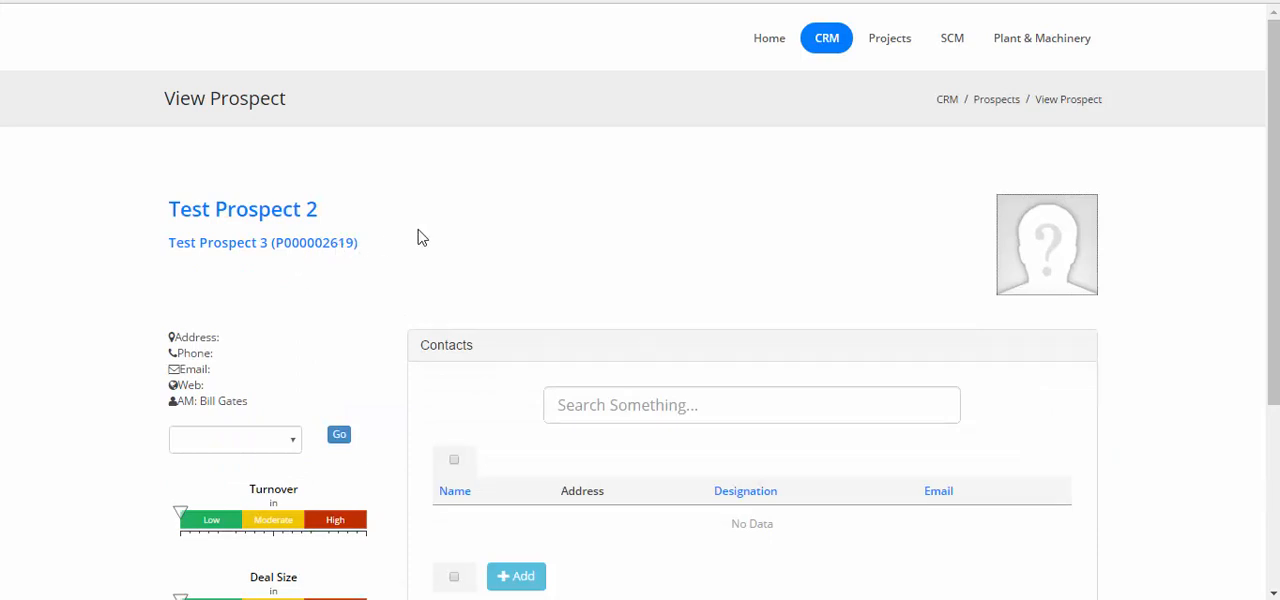
Add a contact with first name Michael and last name Jackson to the prospect and save it
scroll(420, 237, "down", 2)
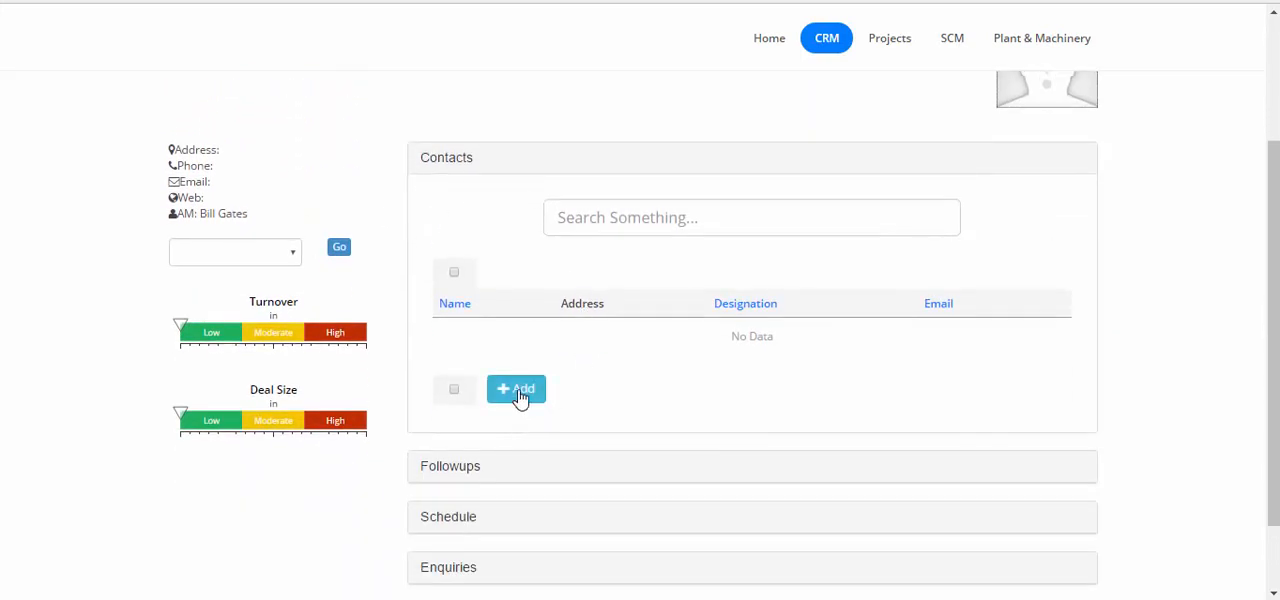
left_click(519, 397)
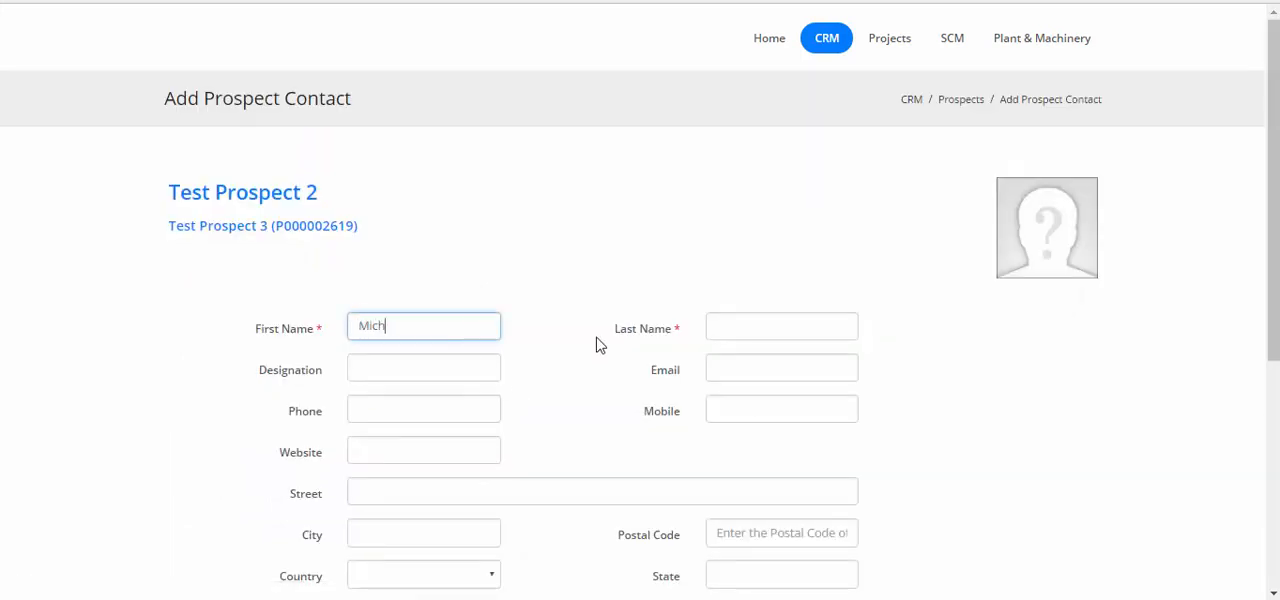
type("Michael")
key("Tab")
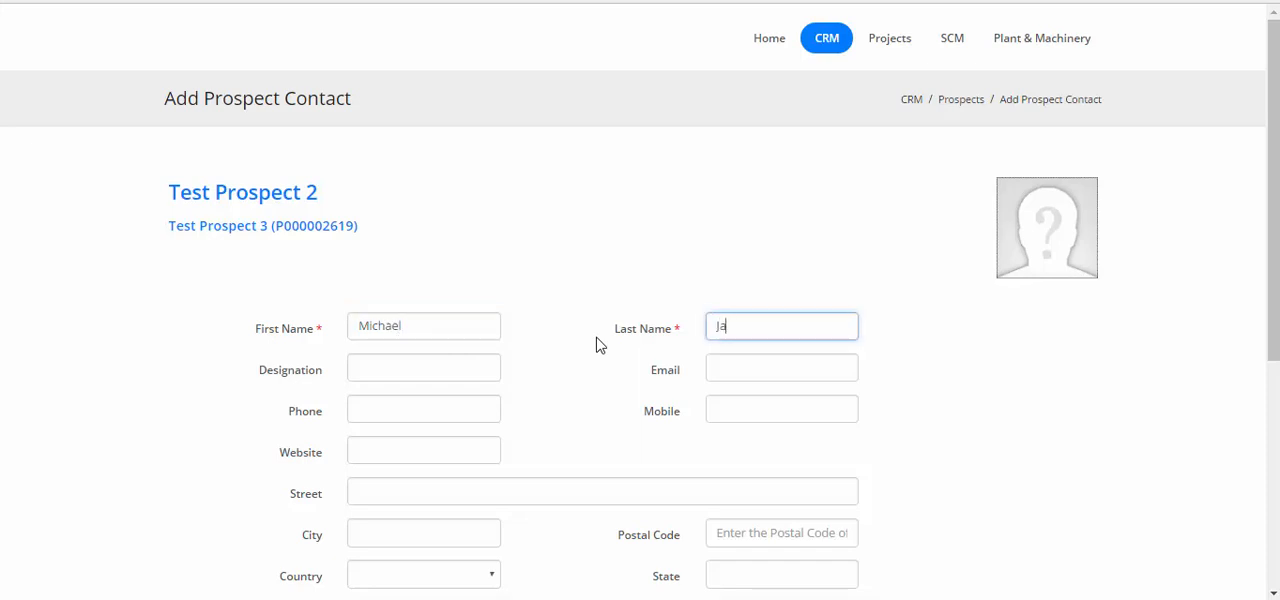
scroll(597, 344, "down", 5)
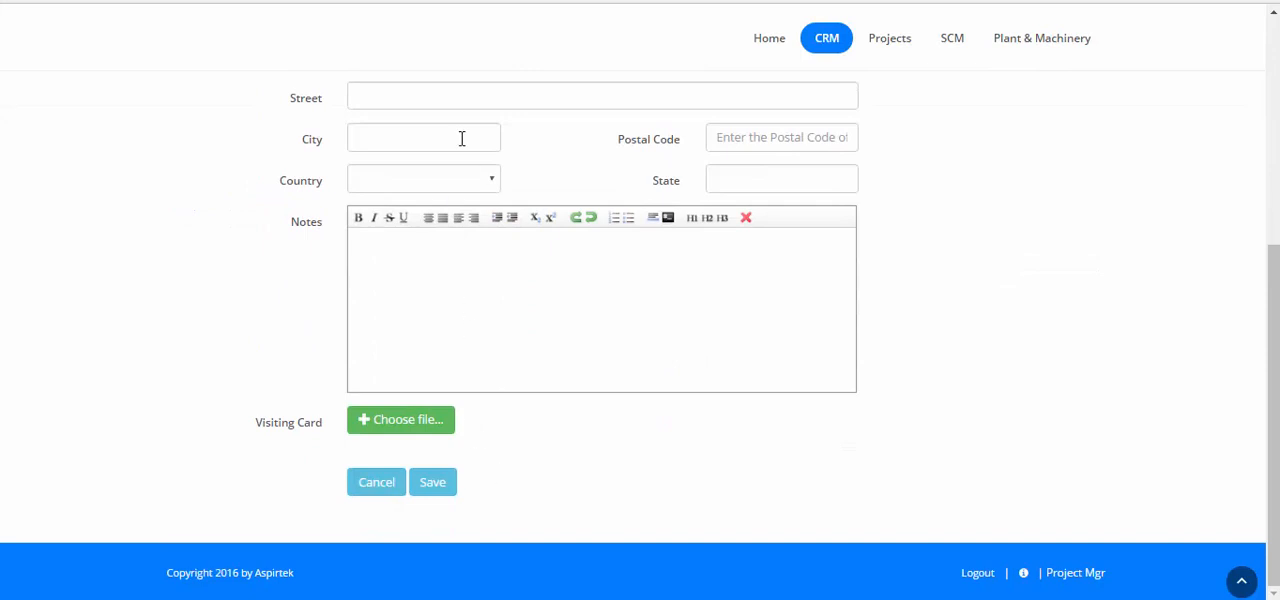
scroll(497, 266, "up", 2)
scroll(491, 380, "up", 2)
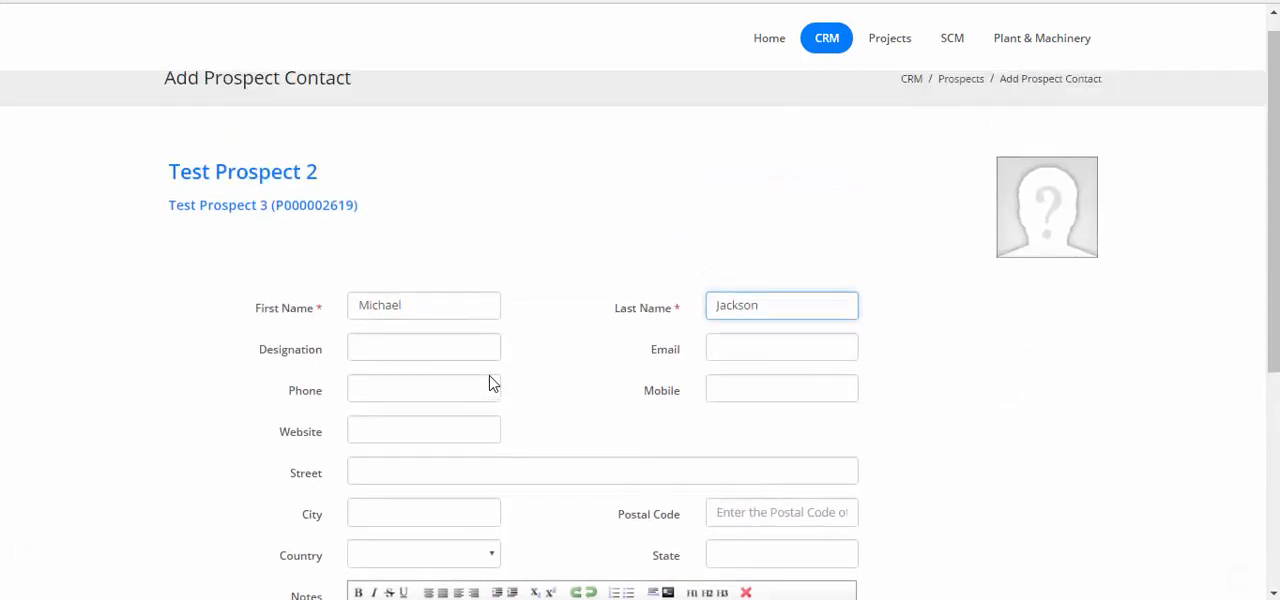
scroll(491, 386, "down", 3)
scroll(467, 590, "down", 1)
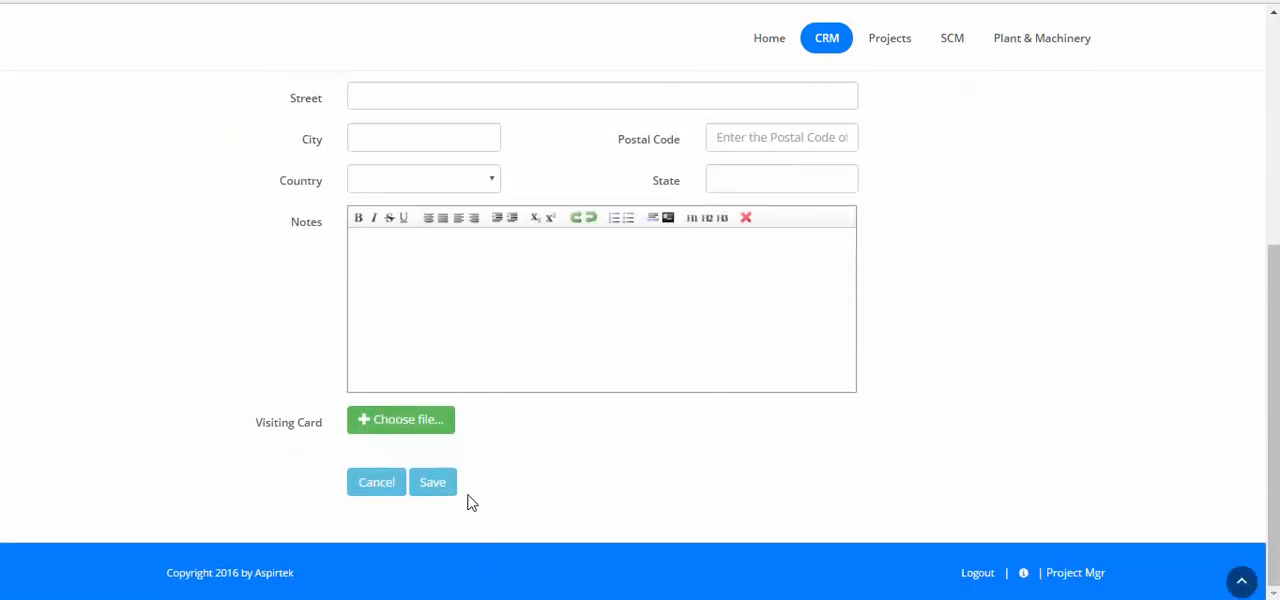
left_click(434, 485)
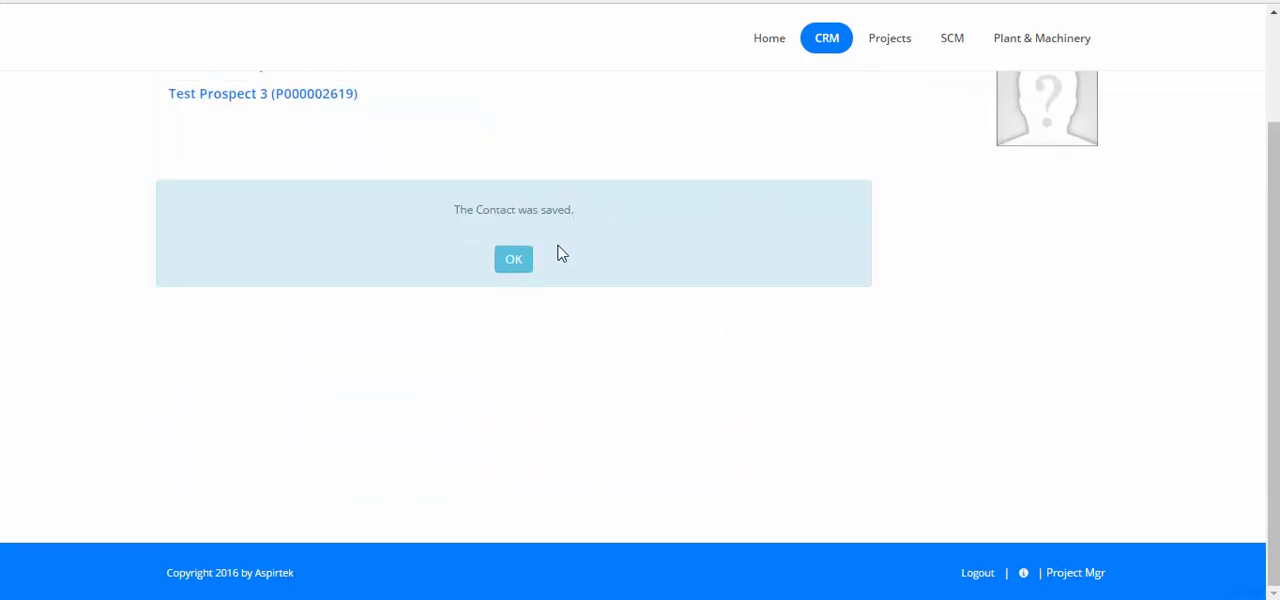
left_click(515, 264)
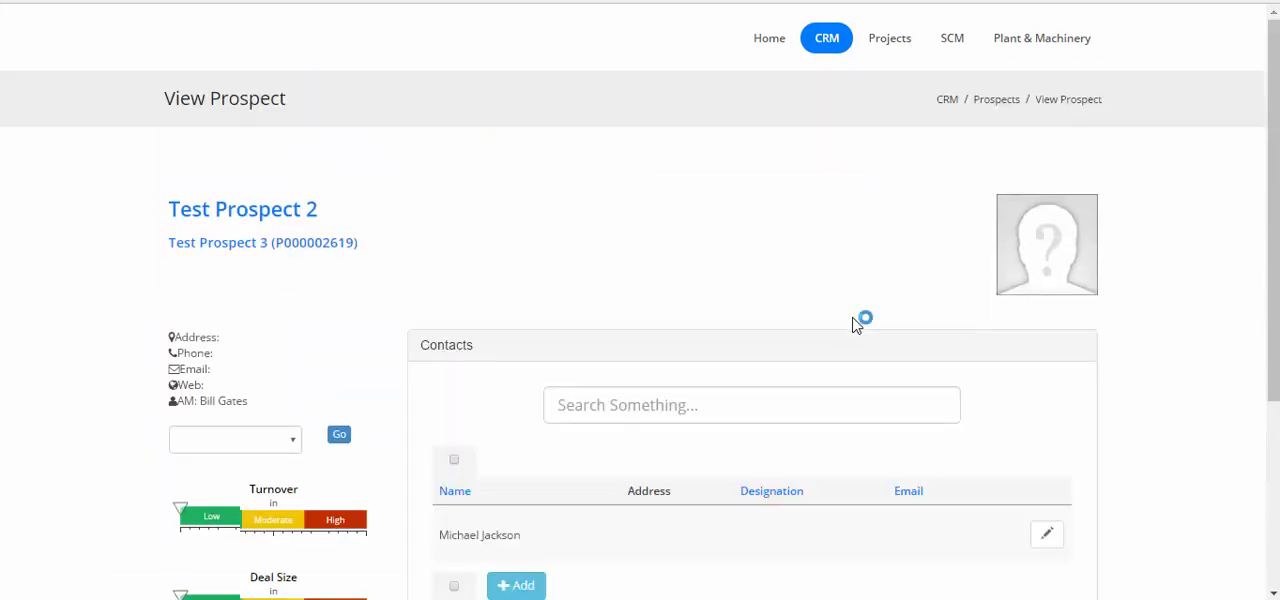
Start a new followup for the prospect, dated 14-09-2016, with the notes "I met the contact for the first time"
scroll(543, 377, "down", 2)
scroll(657, 369, "down", 1)
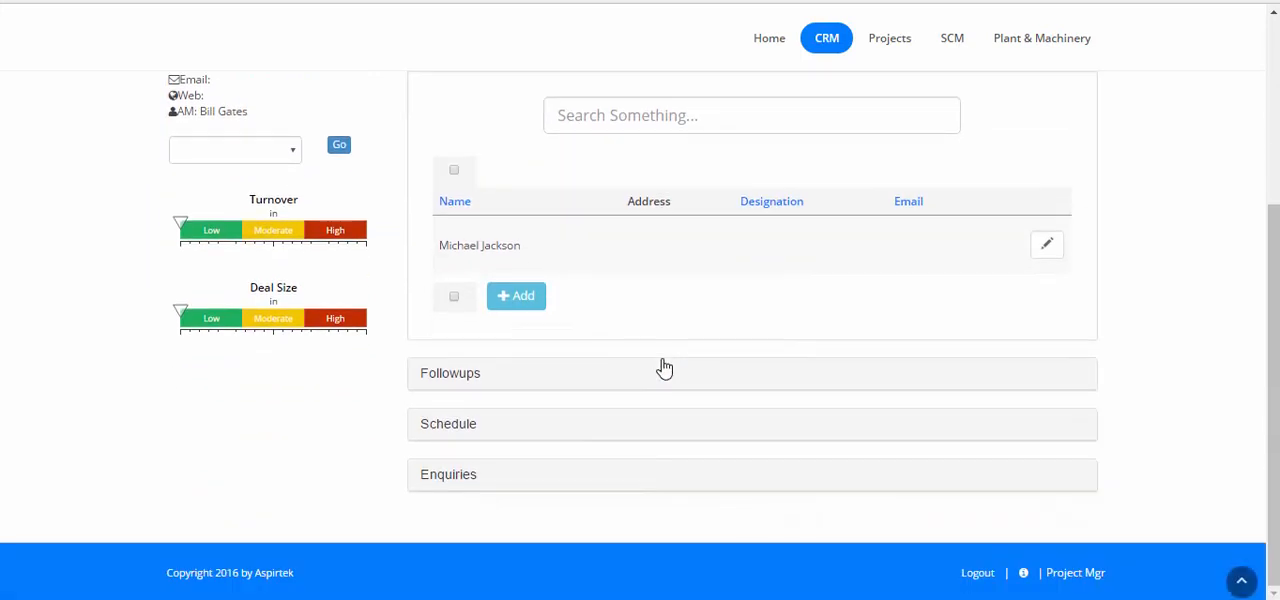
left_click(425, 374)
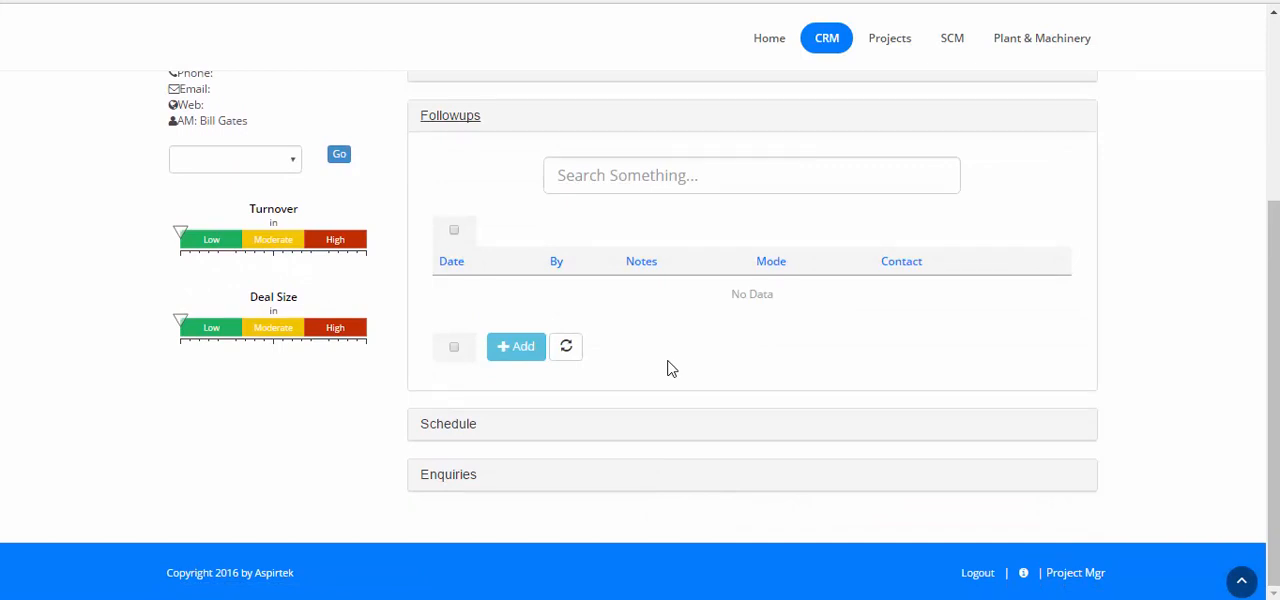
scroll(670, 368, "up", 2)
scroll(668, 366, "down", 1)
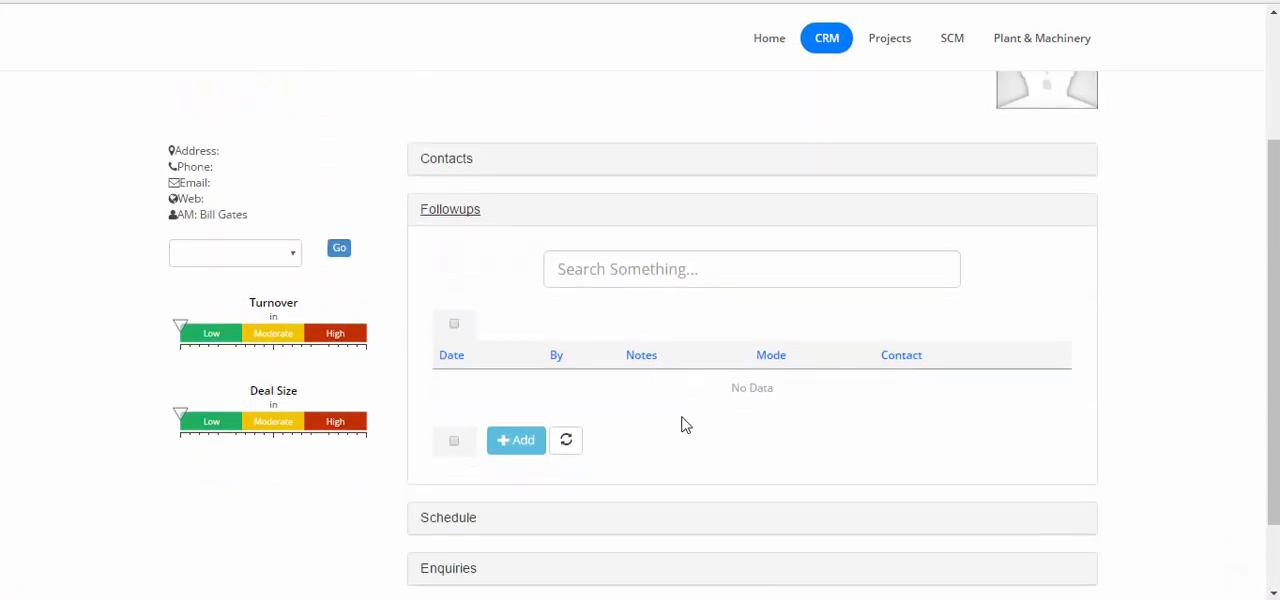
left_click(517, 442)
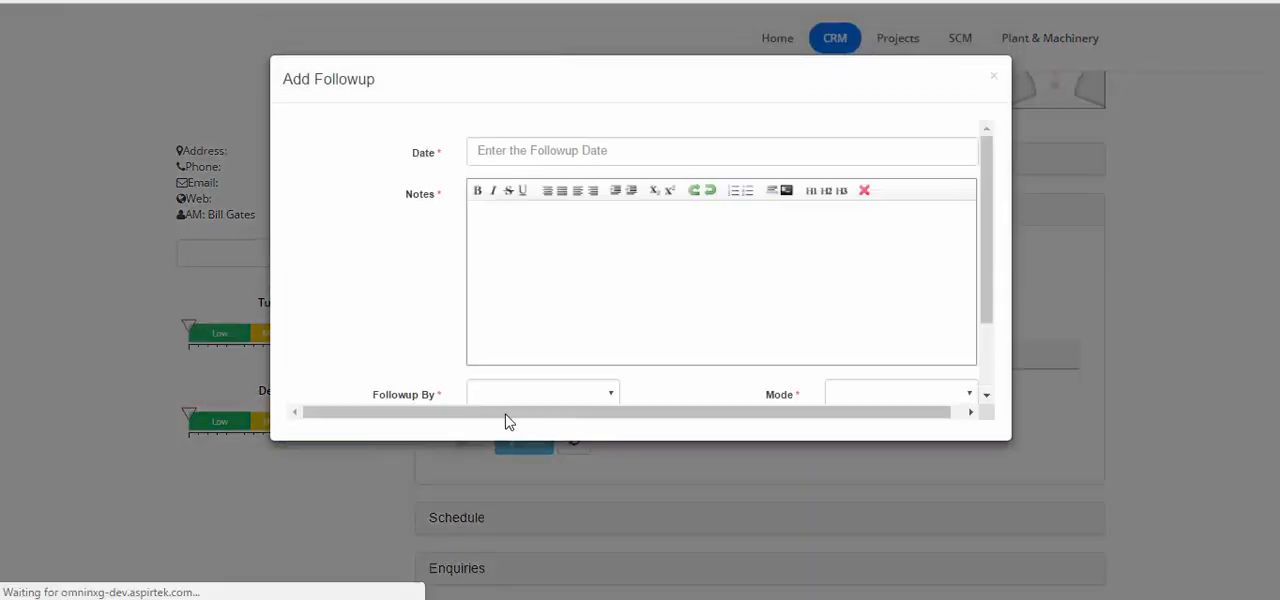
left_click(561, 156)
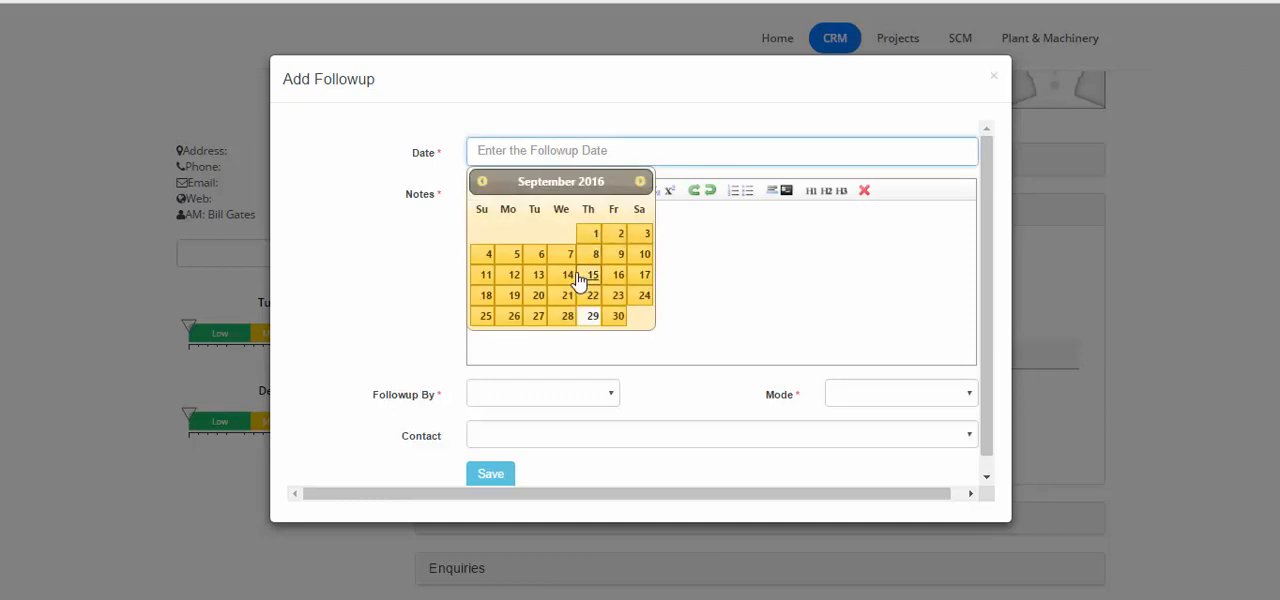
left_click(577, 276)
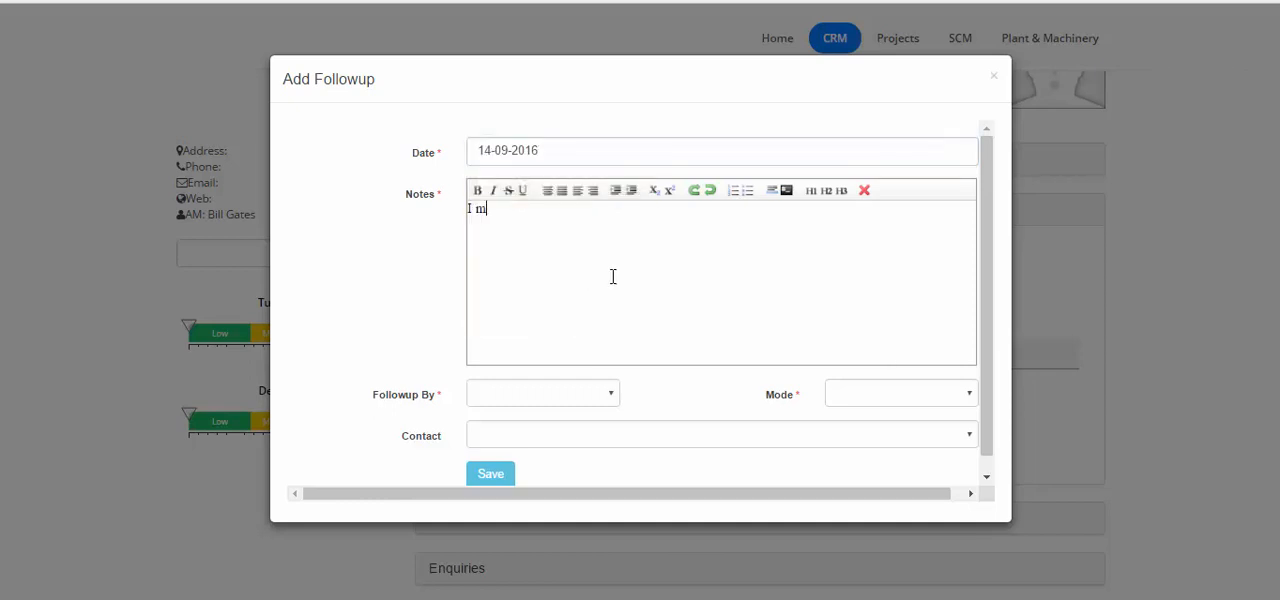
type("et the contact for the first time")
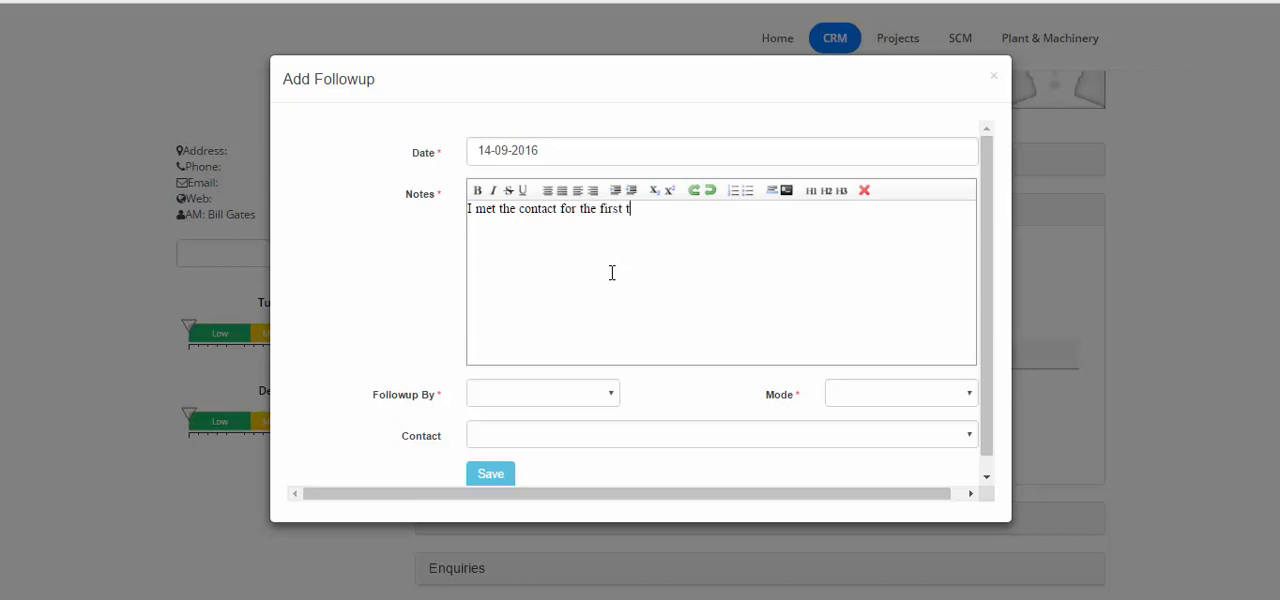
Assign the followup to the second listed employee, set its mode to PHONE and choose the prospect's contact
left_click(612, 399)
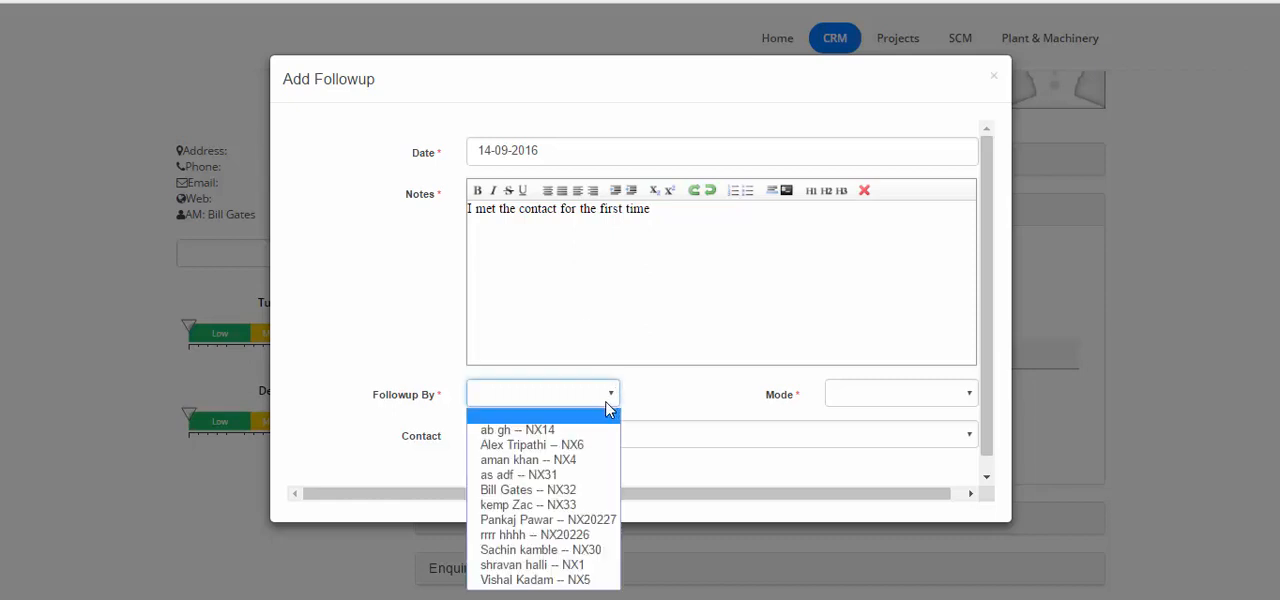
left_click(574, 446)
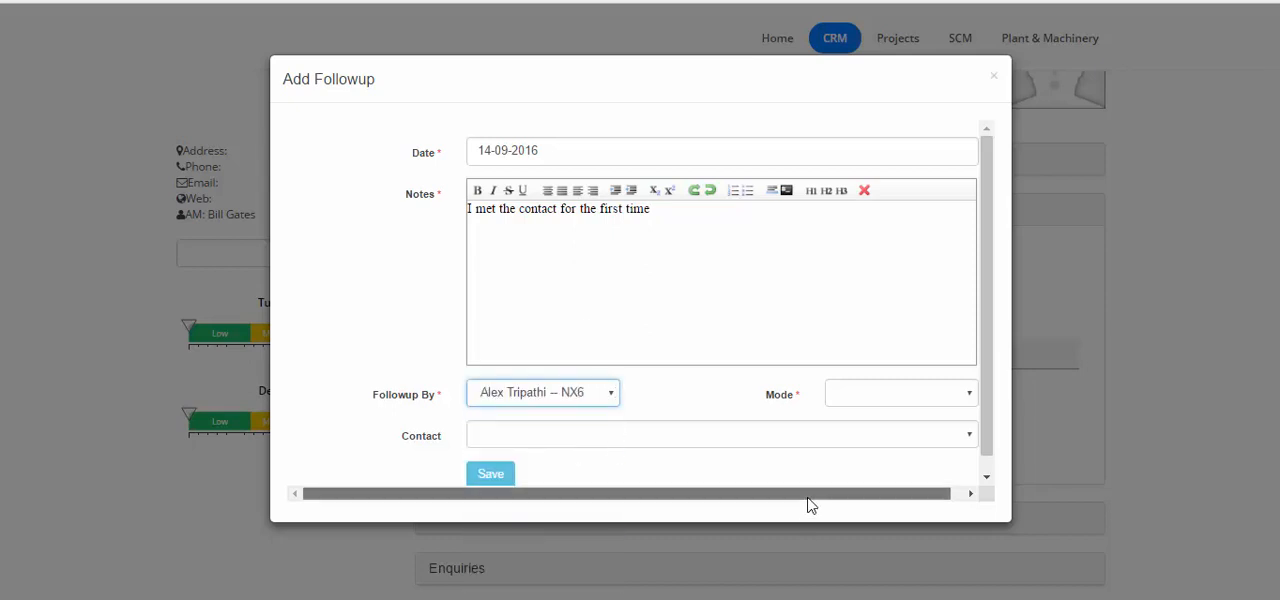
left_click_drag(808, 497, 914, 486)
left_click(912, 402)
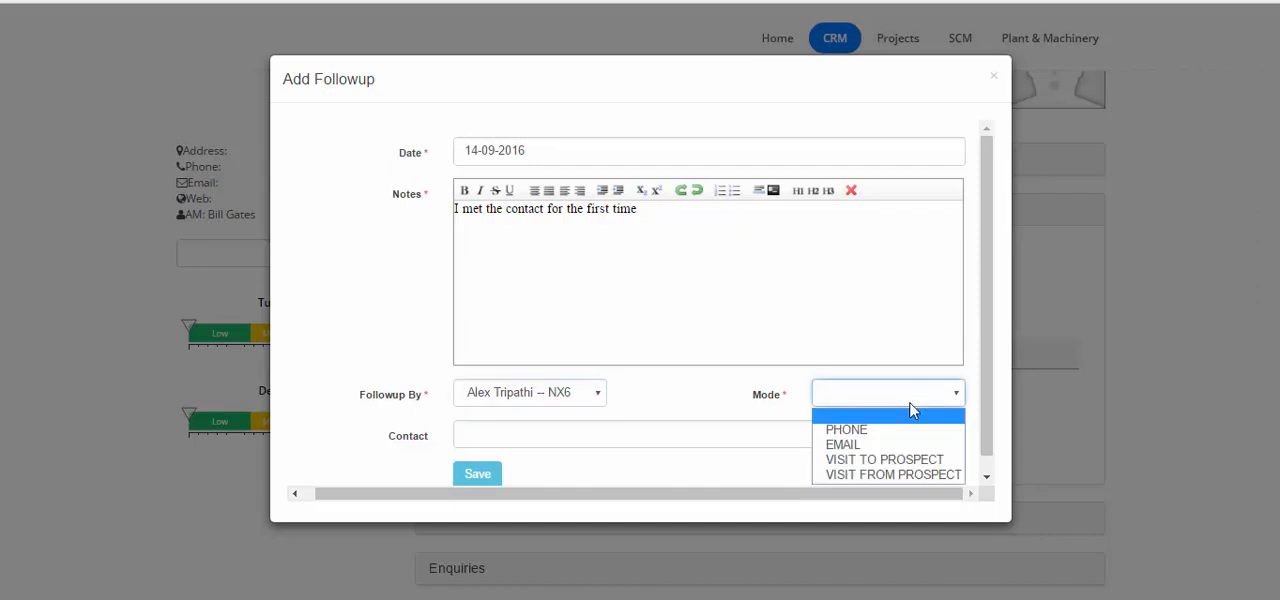
left_click(886, 430)
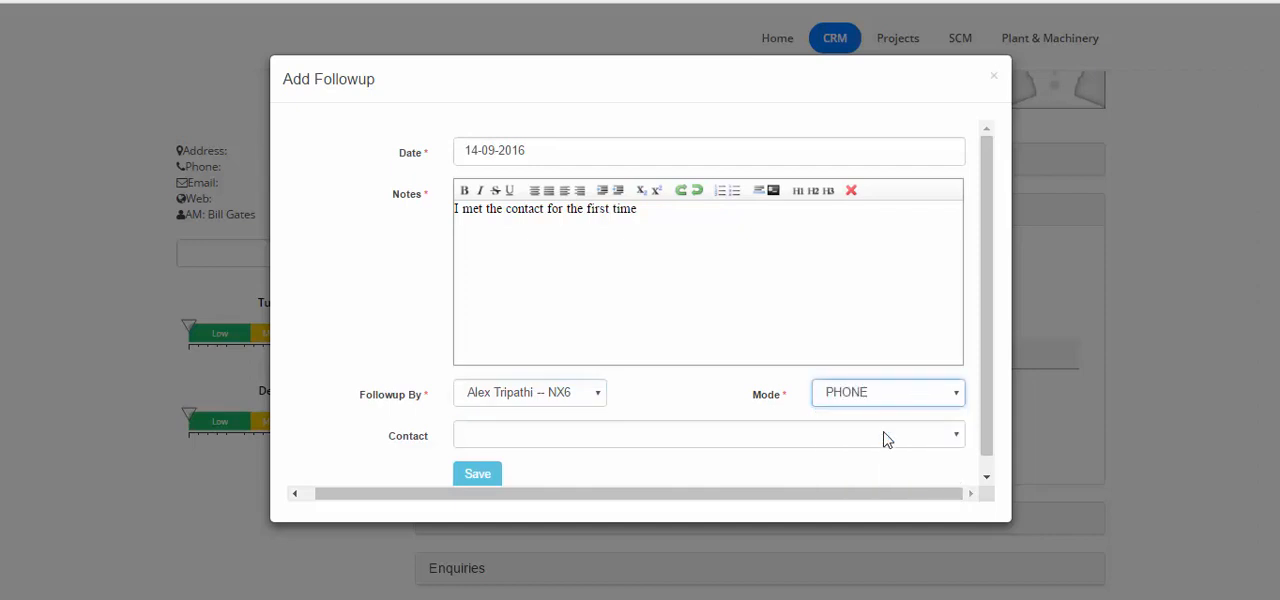
left_click(785, 440)
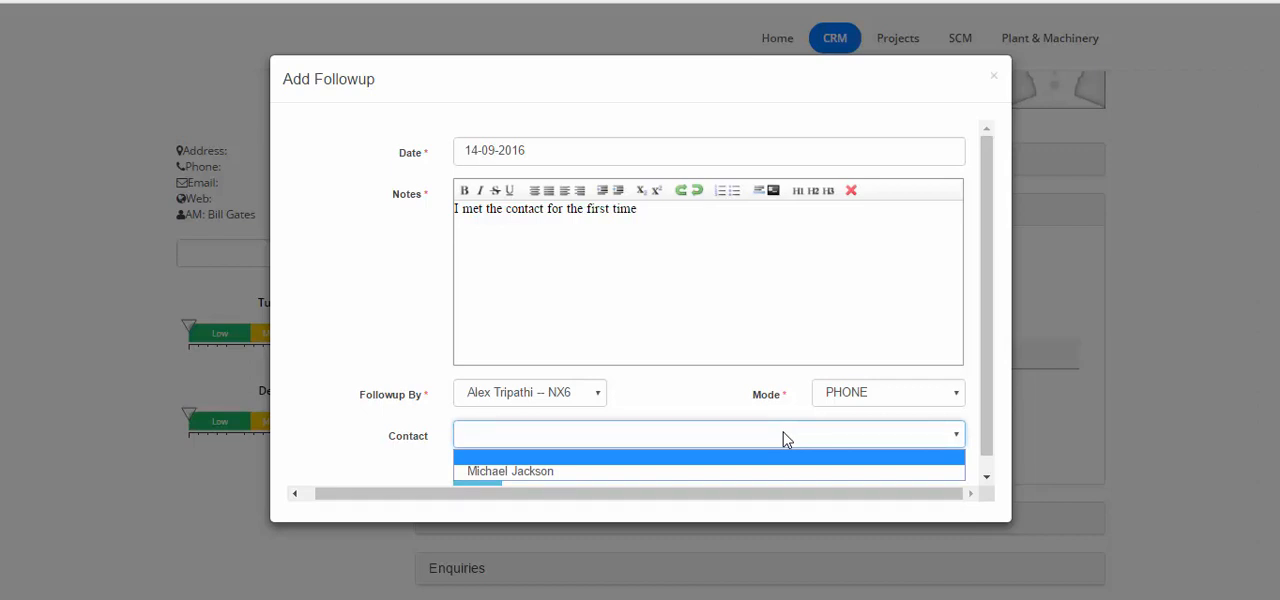
left_click(763, 478)
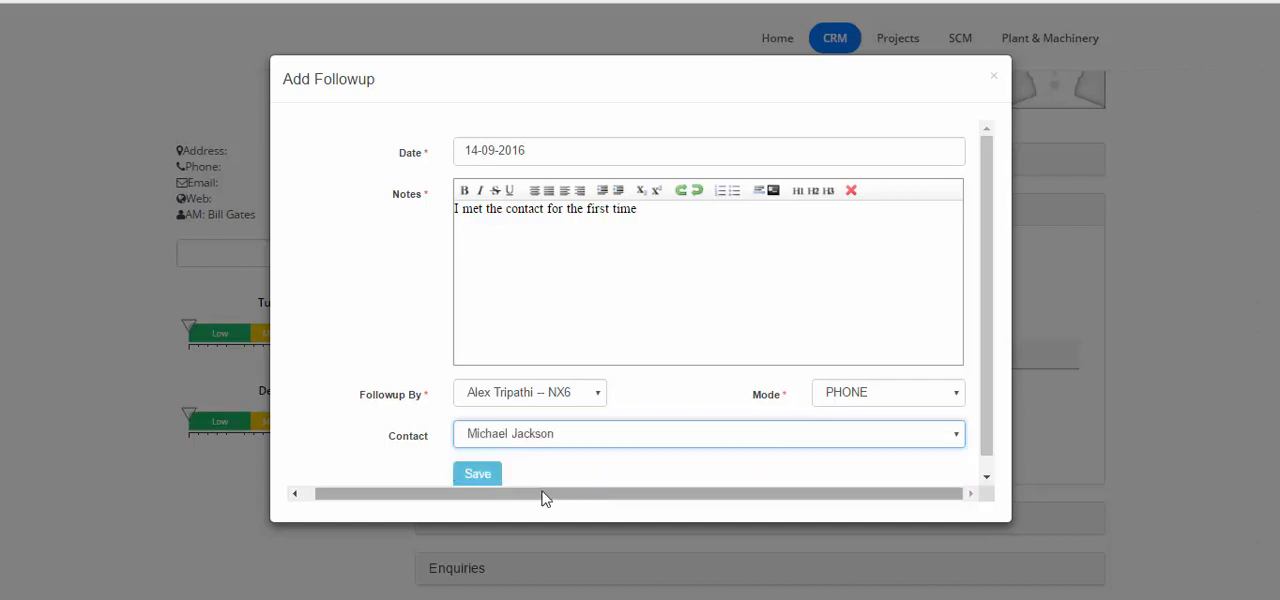
Save the followup and refresh the prospect's followups list
left_click(474, 475)
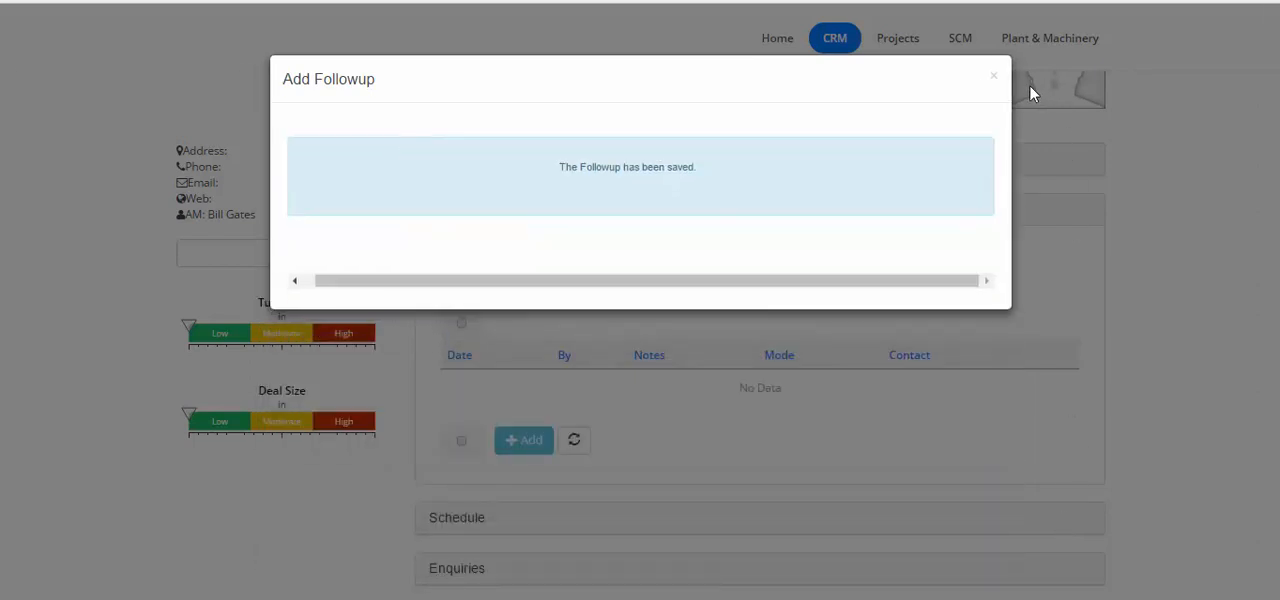
left_click(993, 76)
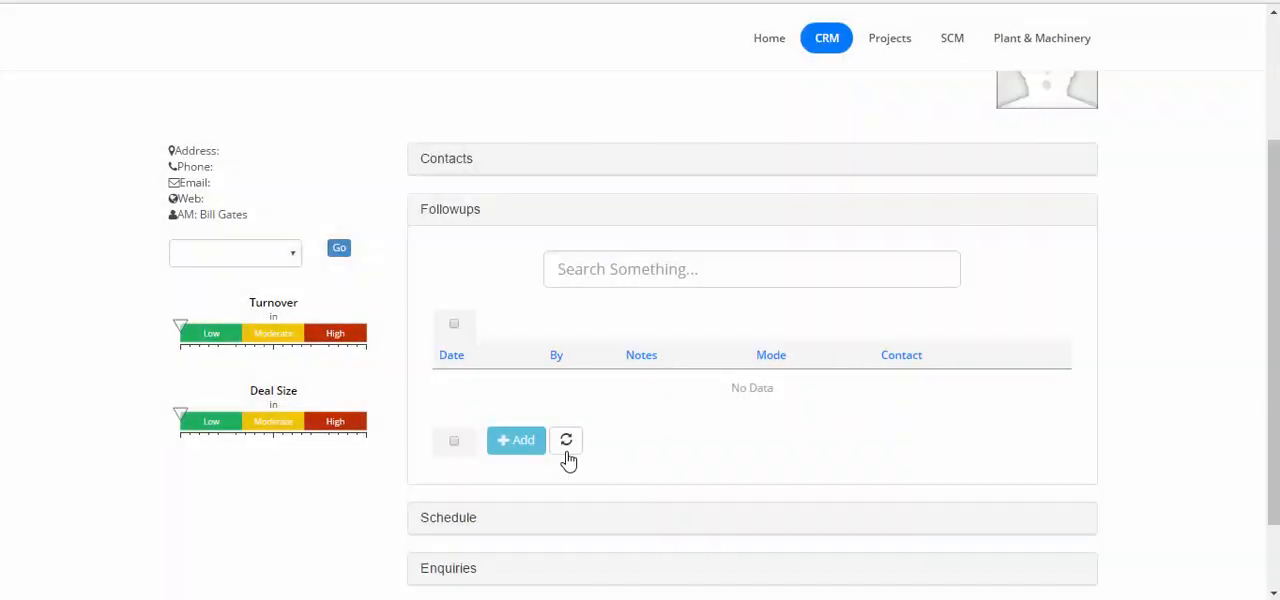
left_click(566, 446)
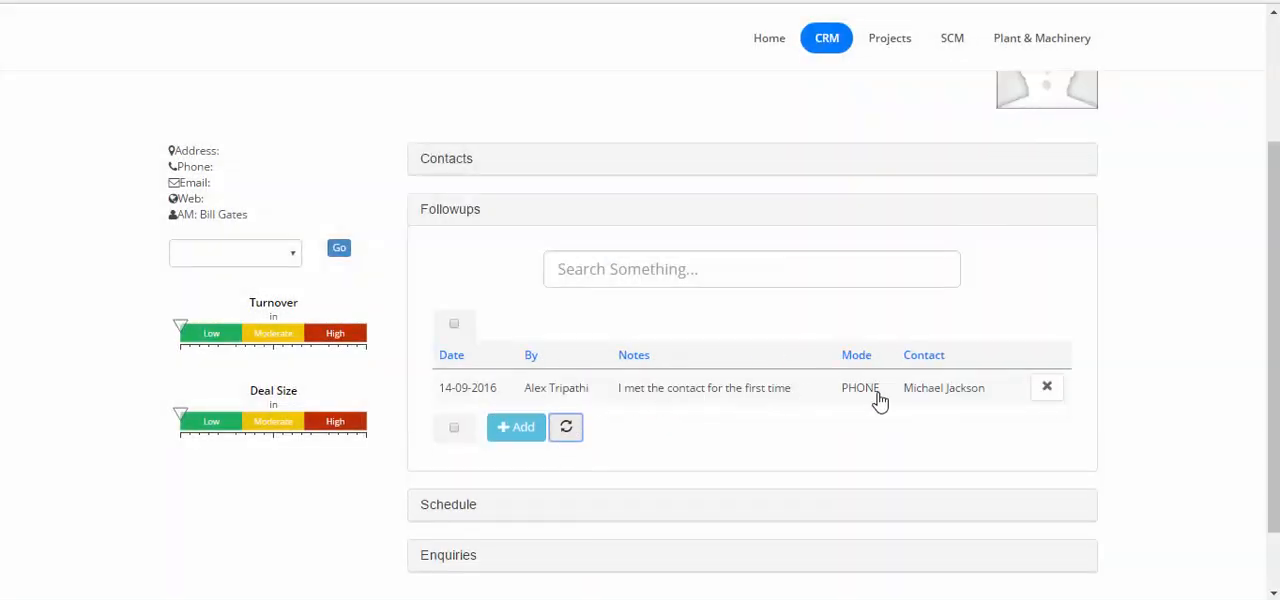
Add a scheduled followup to the prospect's schedule for 12-10-2016 with the notes "This is follow up in the future"
scroll(879, 405, "down", 1)
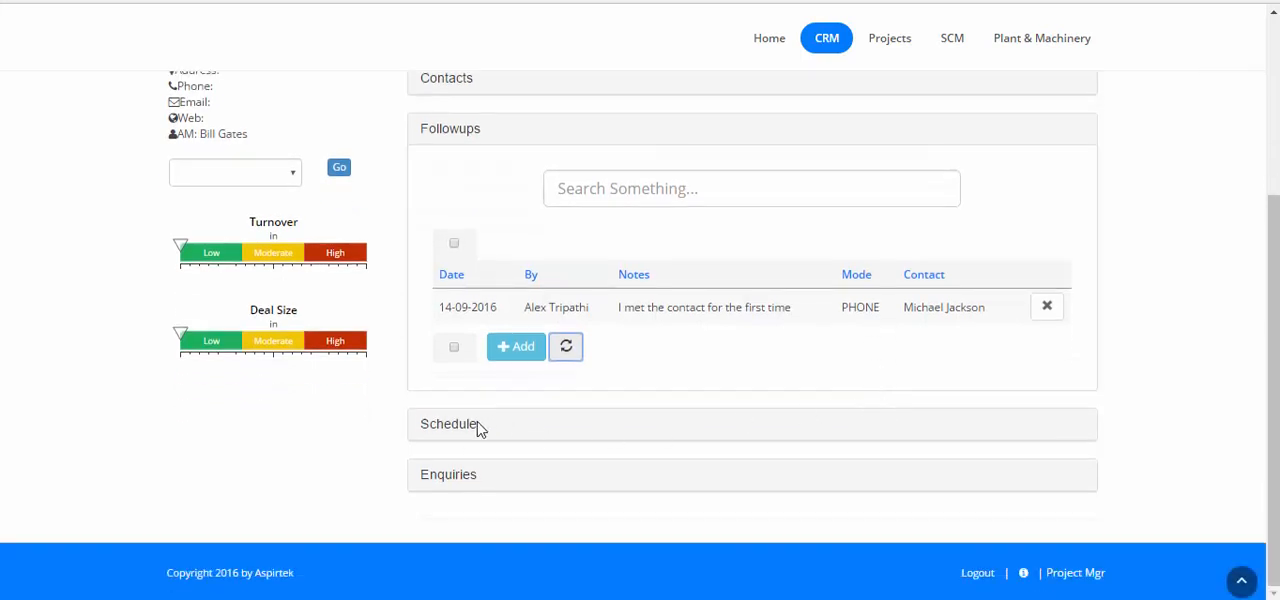
left_click(450, 424)
scroll(698, 388, "down", 2)
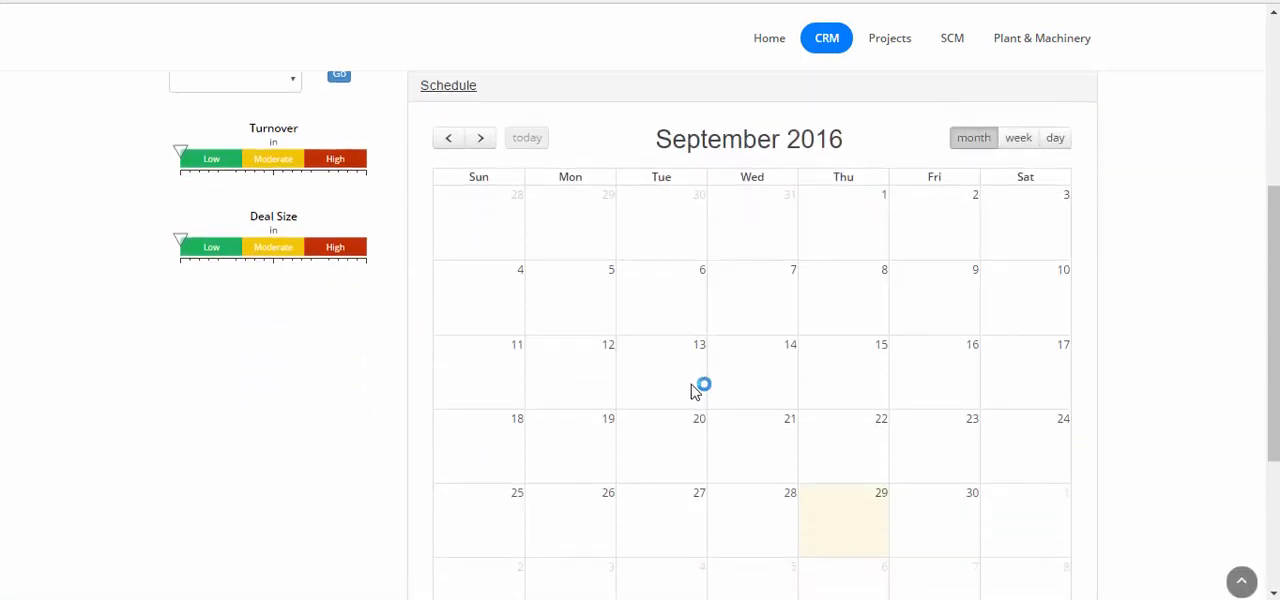
scroll(697, 391, "down", 2)
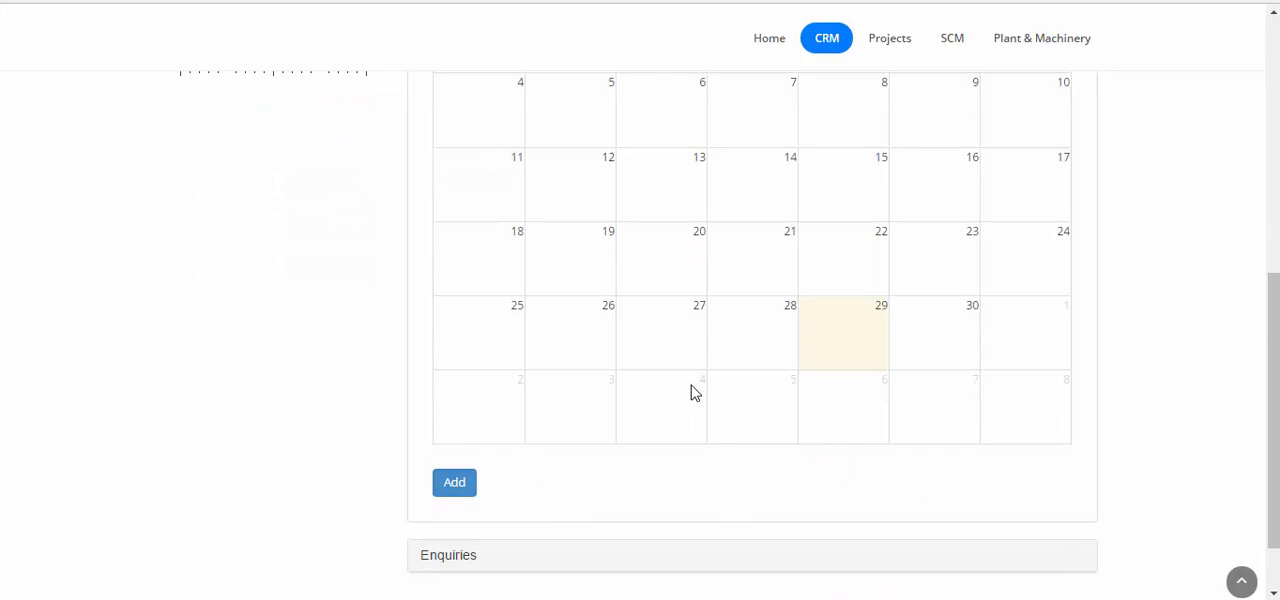
left_click(452, 486)
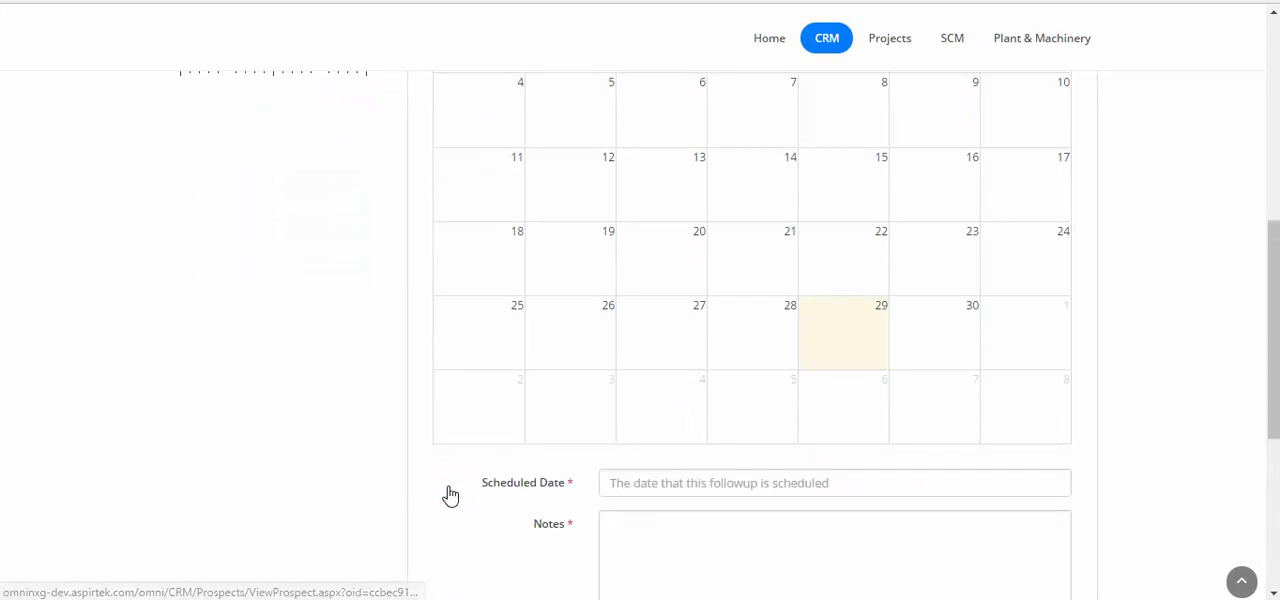
scroll(450, 495, "down", 2)
left_click(644, 294)
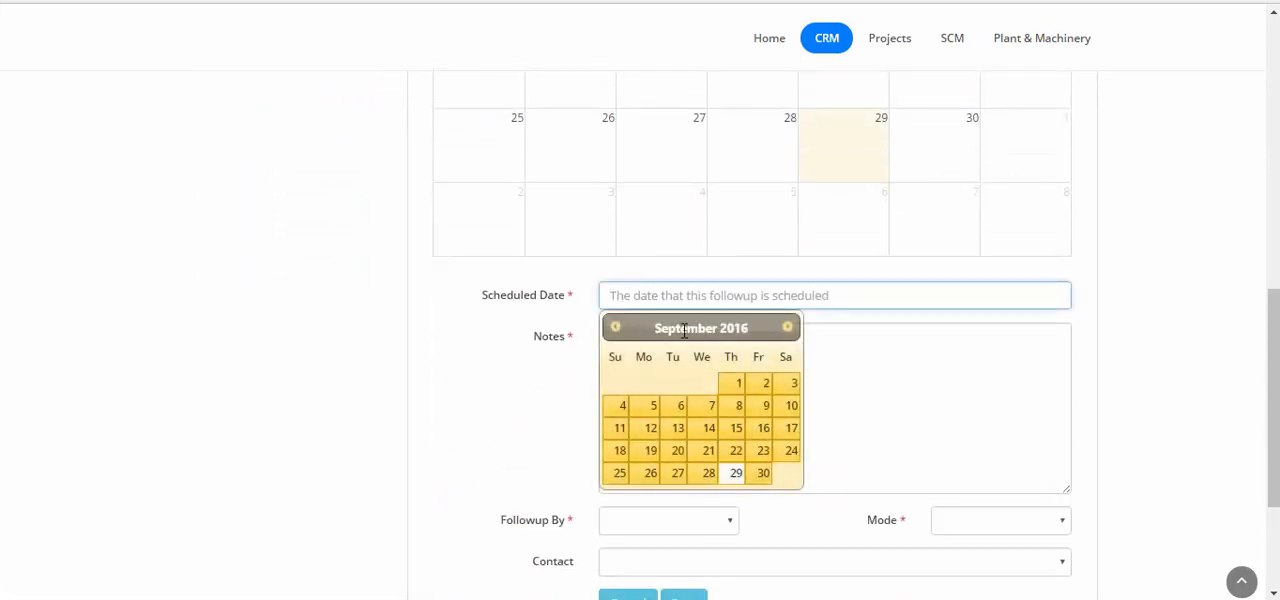
left_click(788, 327)
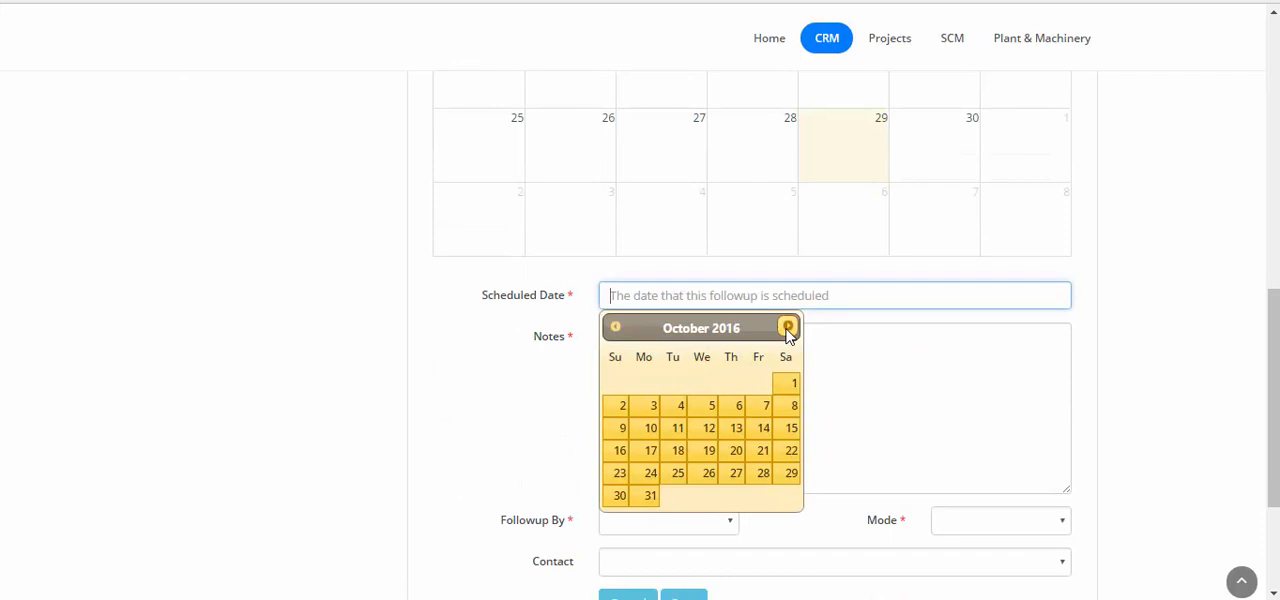
left_click(710, 436)
left_click(855, 411)
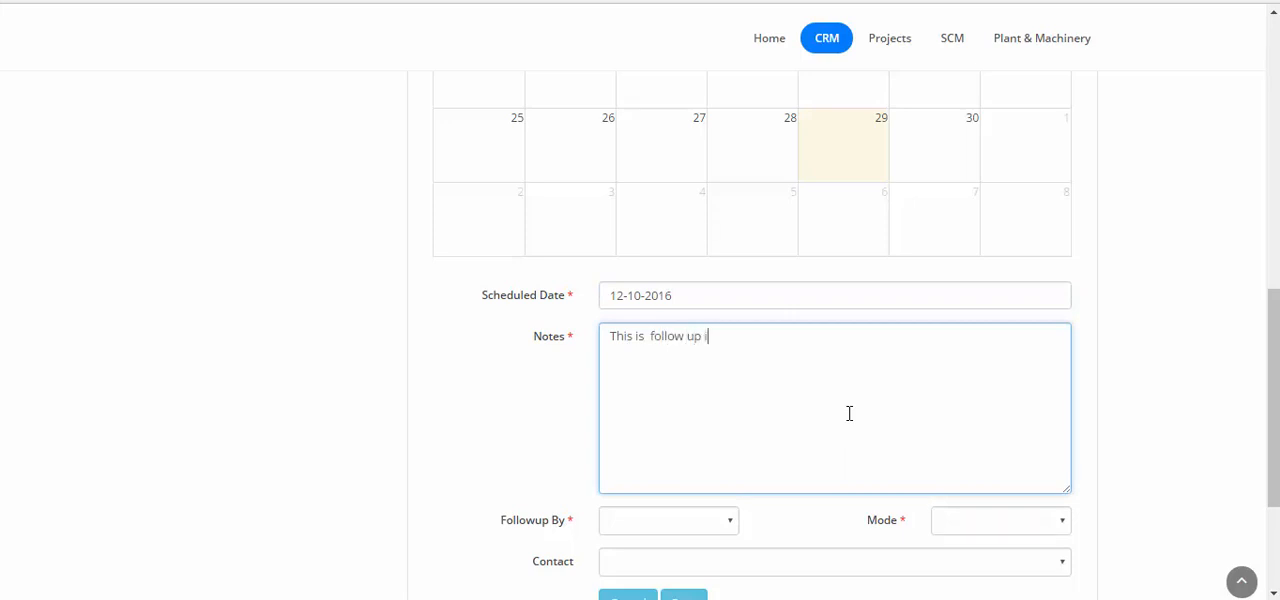
type("n the future")
Assign the scheduled followup to the first listed employee with mode EMAIL and the prospect's contact, and save it
scroll(846, 407, "down", 2)
left_click(686, 342)
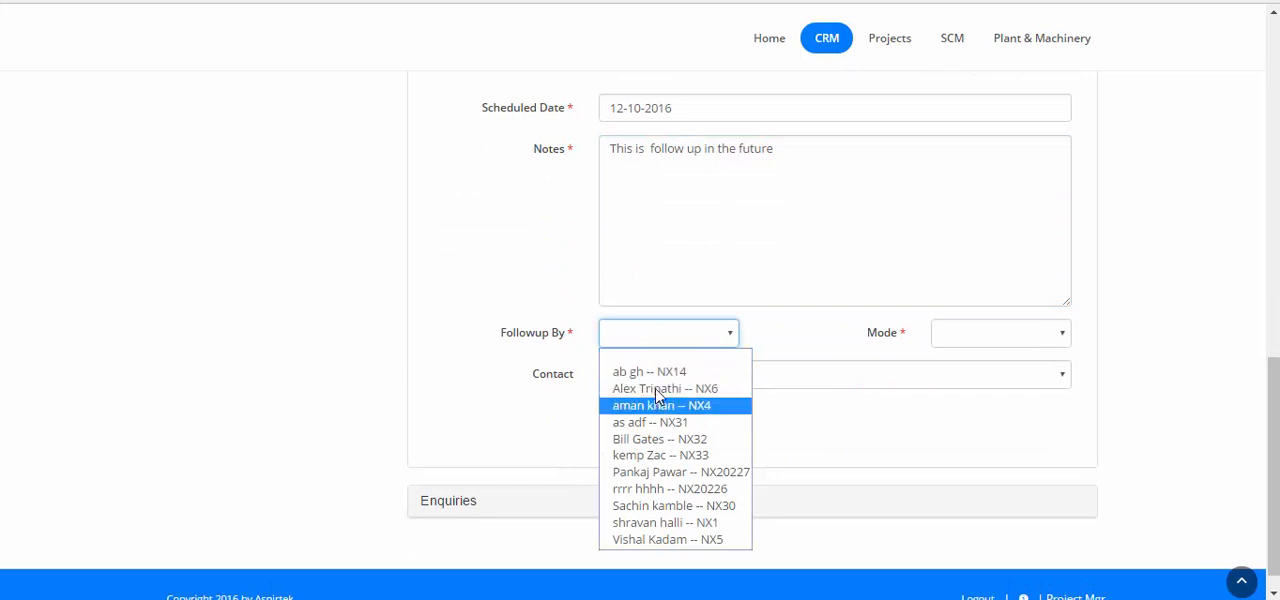
left_click(655, 372)
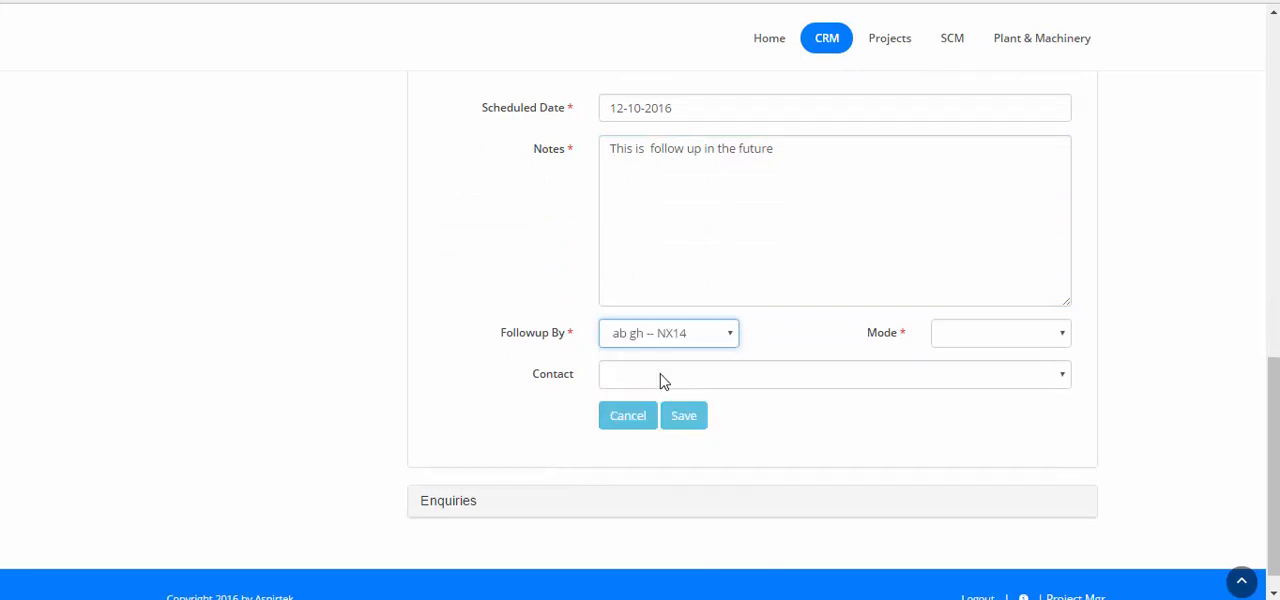
left_click(992, 337)
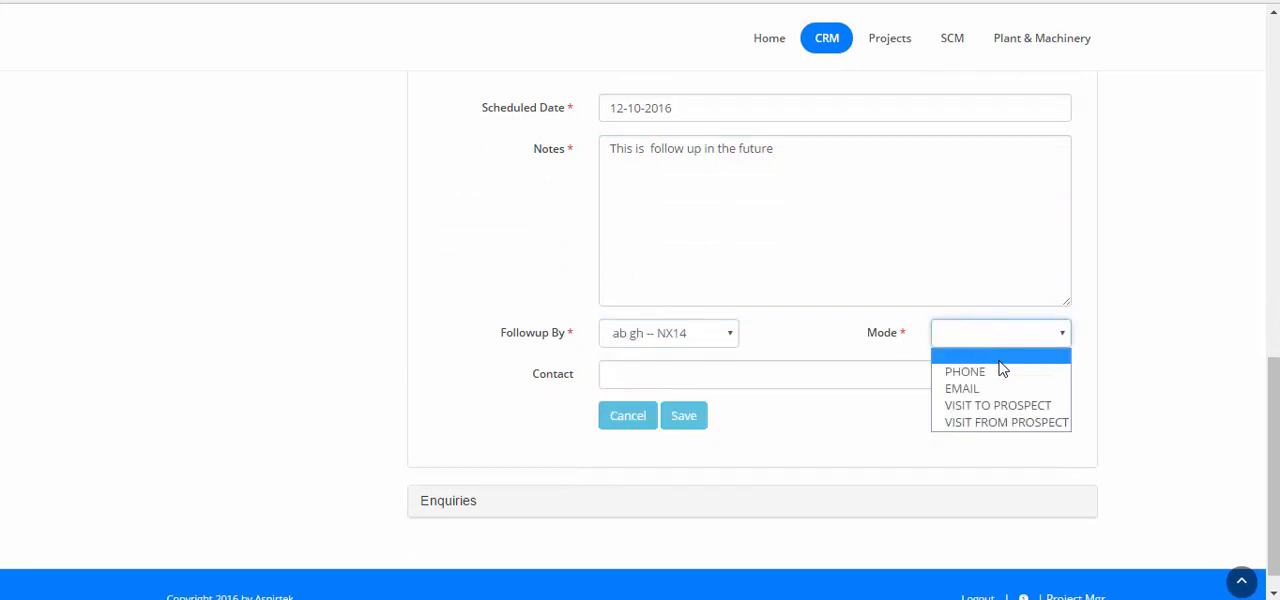
left_click(996, 389)
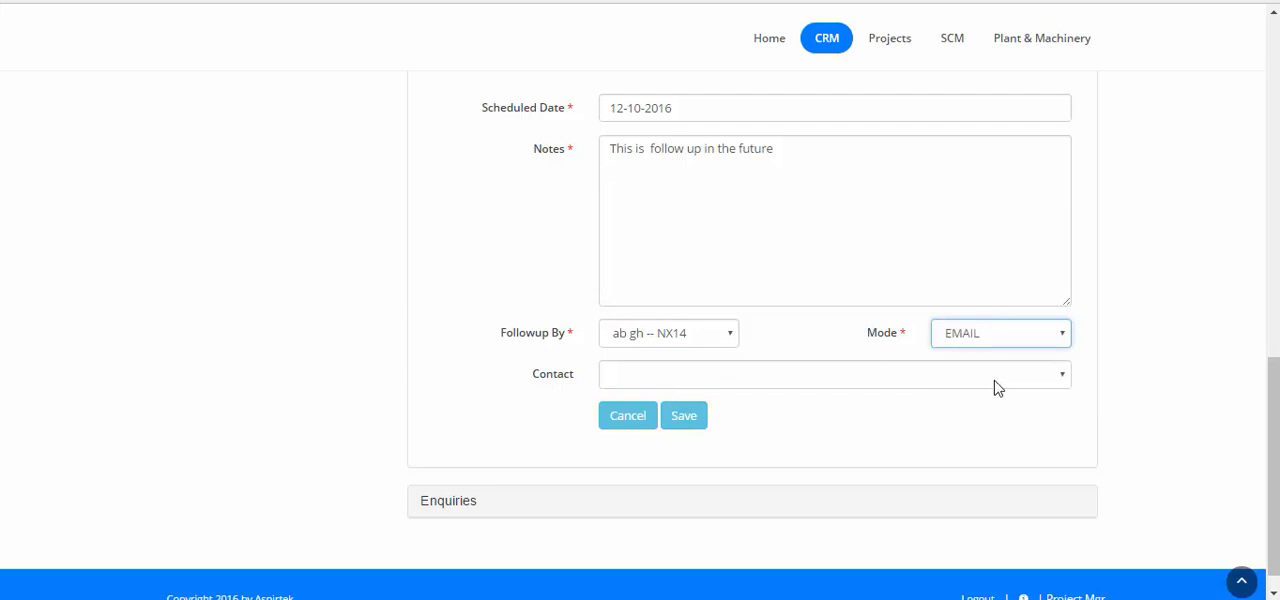
scroll(893, 423, "up", 3)
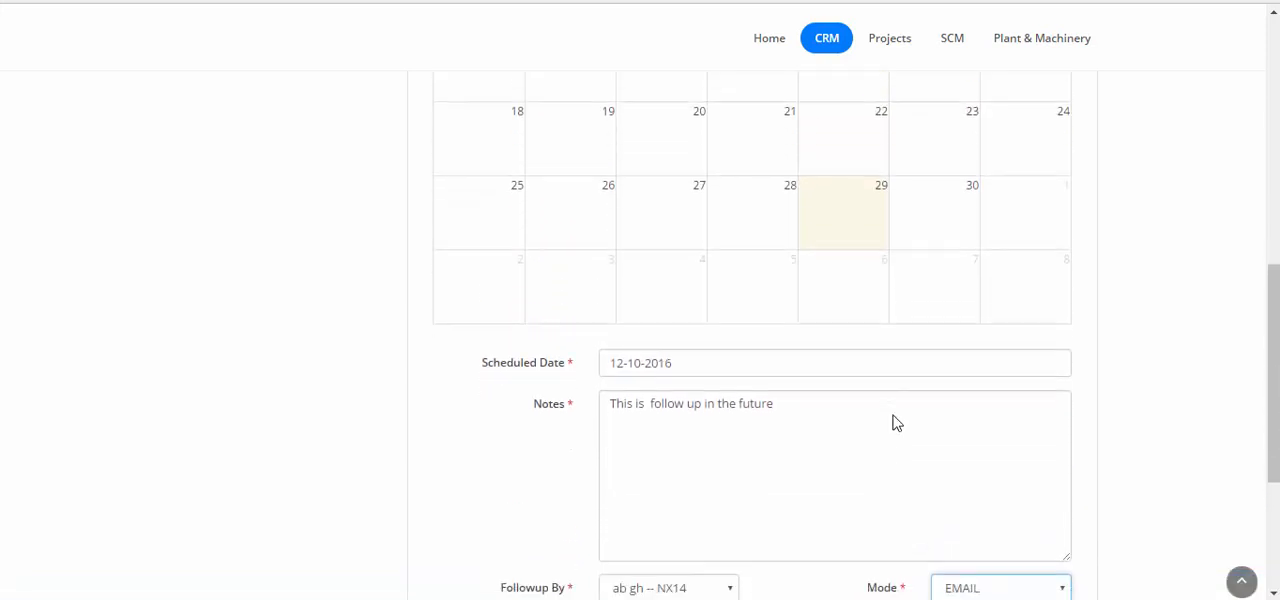
scroll(893, 423, "down", 2)
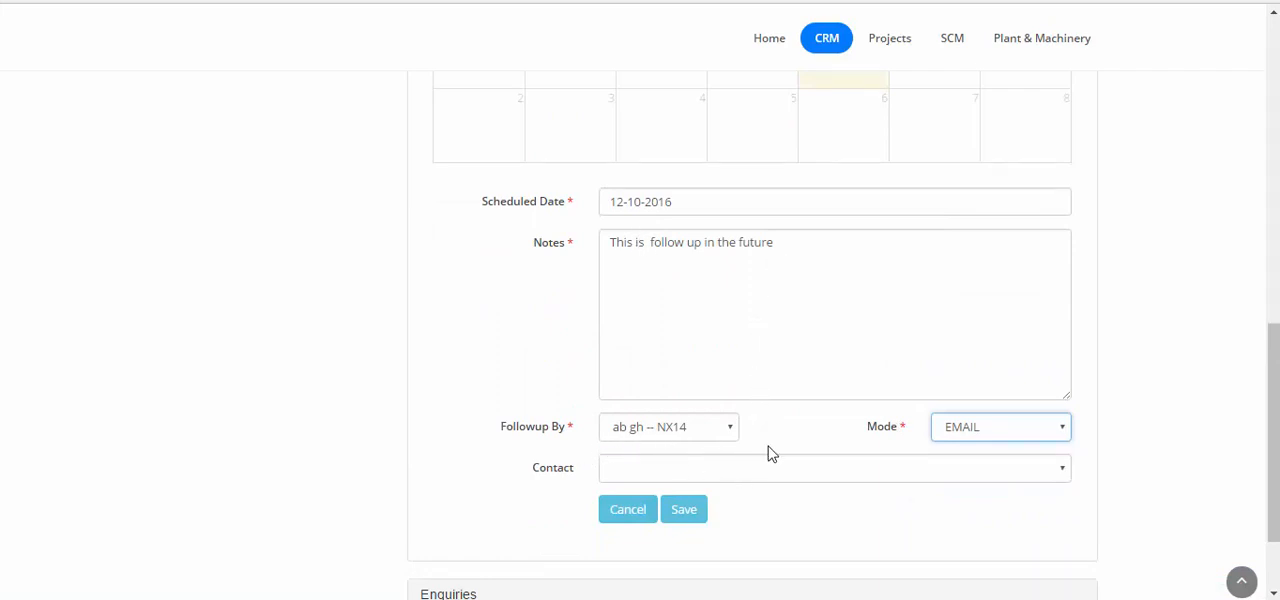
left_click(947, 470)
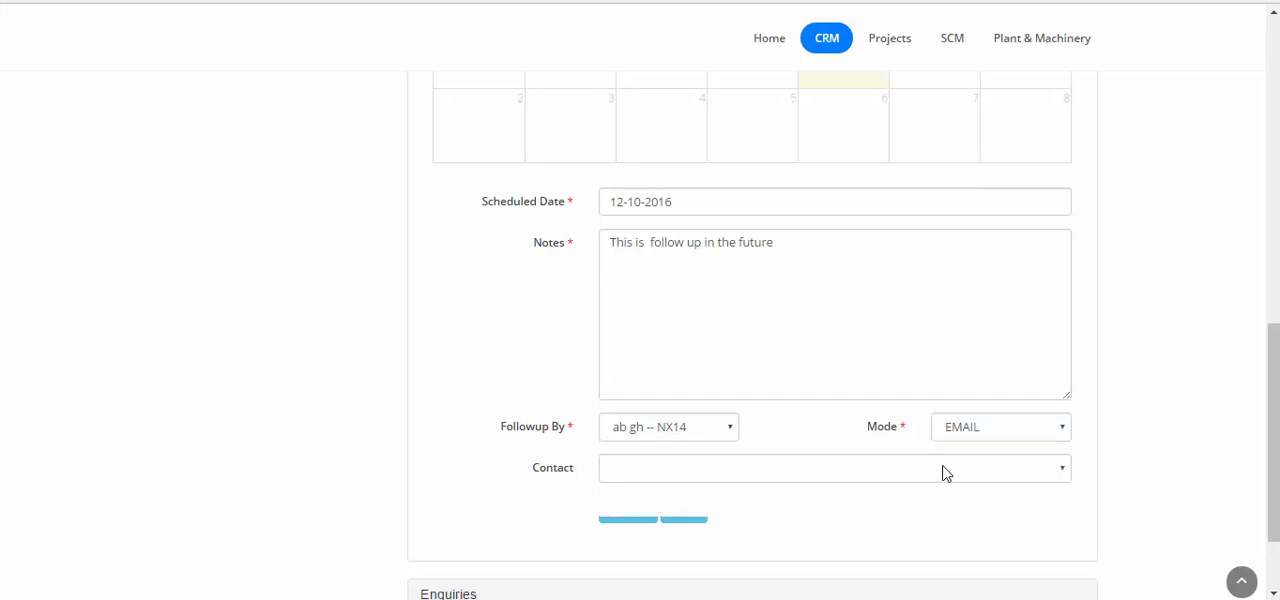
left_click(708, 514)
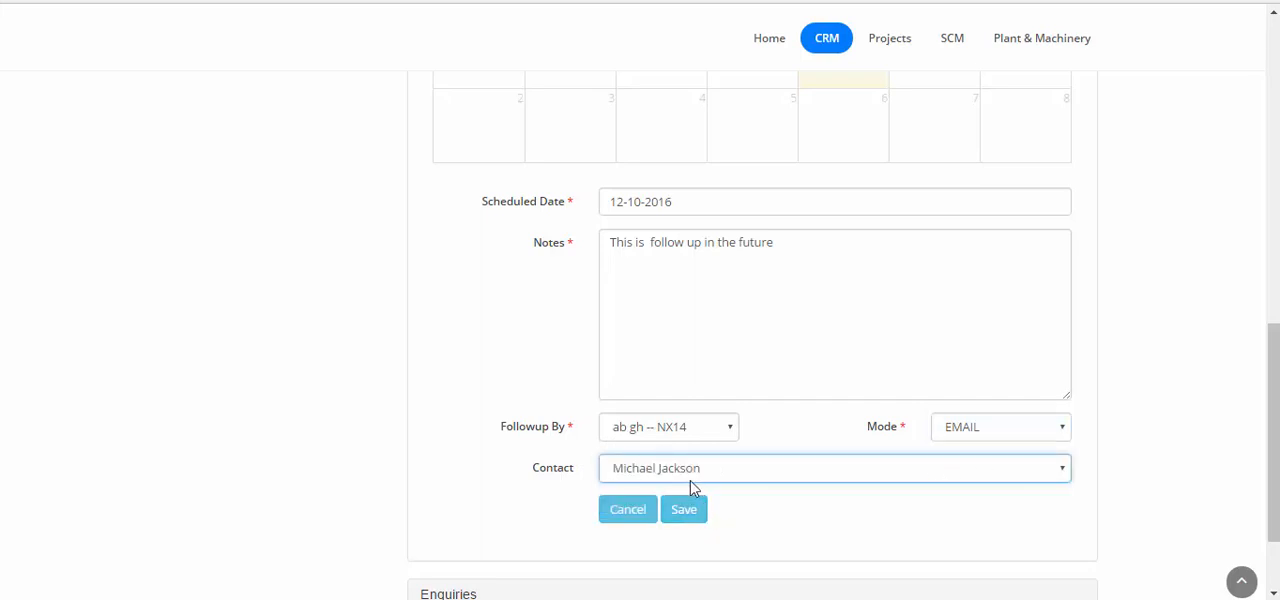
left_click(686, 512)
left_click(752, 373)
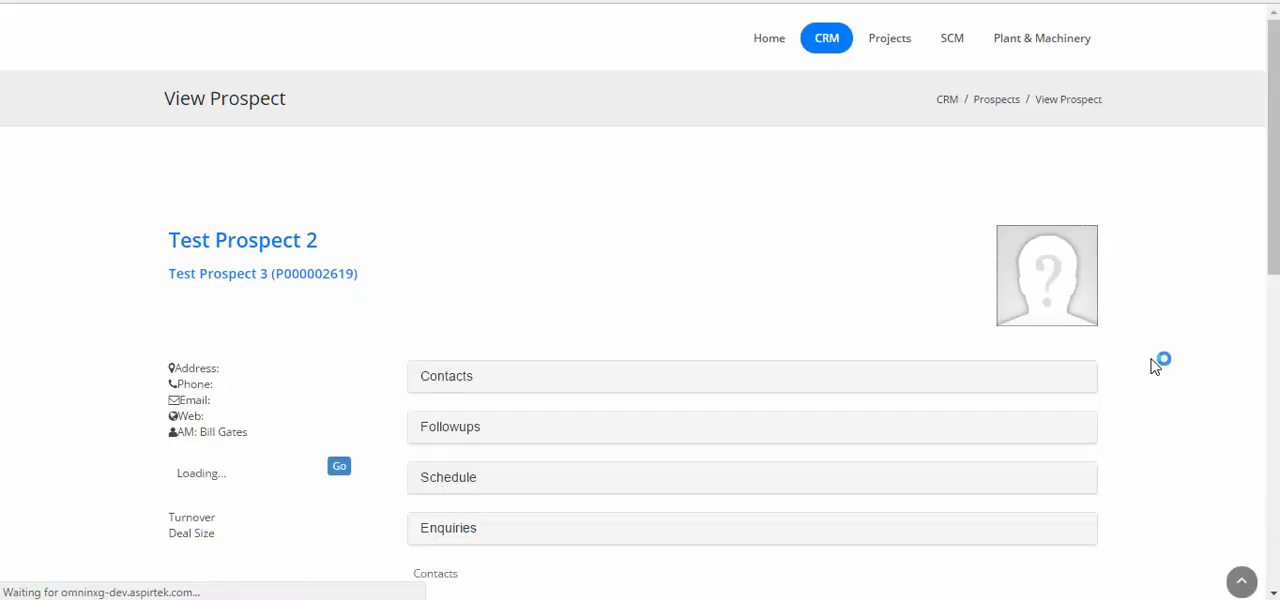
Show October 2016 in the prospect's schedule calendar to check the scheduled followup
scroll(1155, 367, "down", 3)
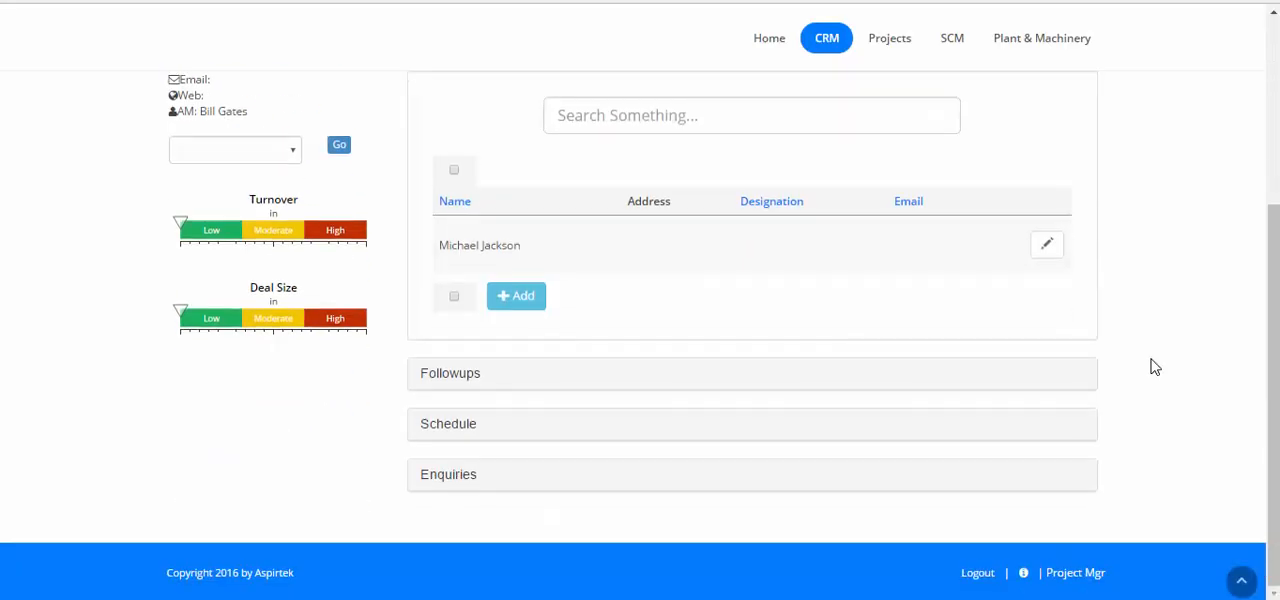
left_click(466, 428)
scroll(1026, 363, "down", 4)
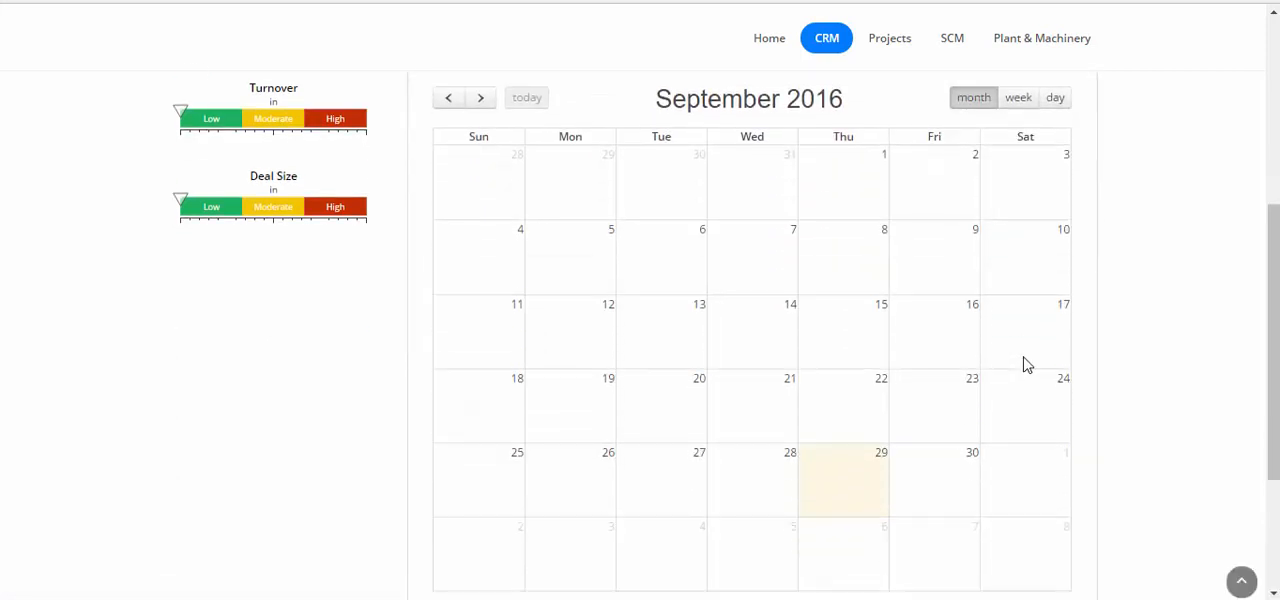
scroll(1026, 363, "up", 4)
left_click(481, 248)
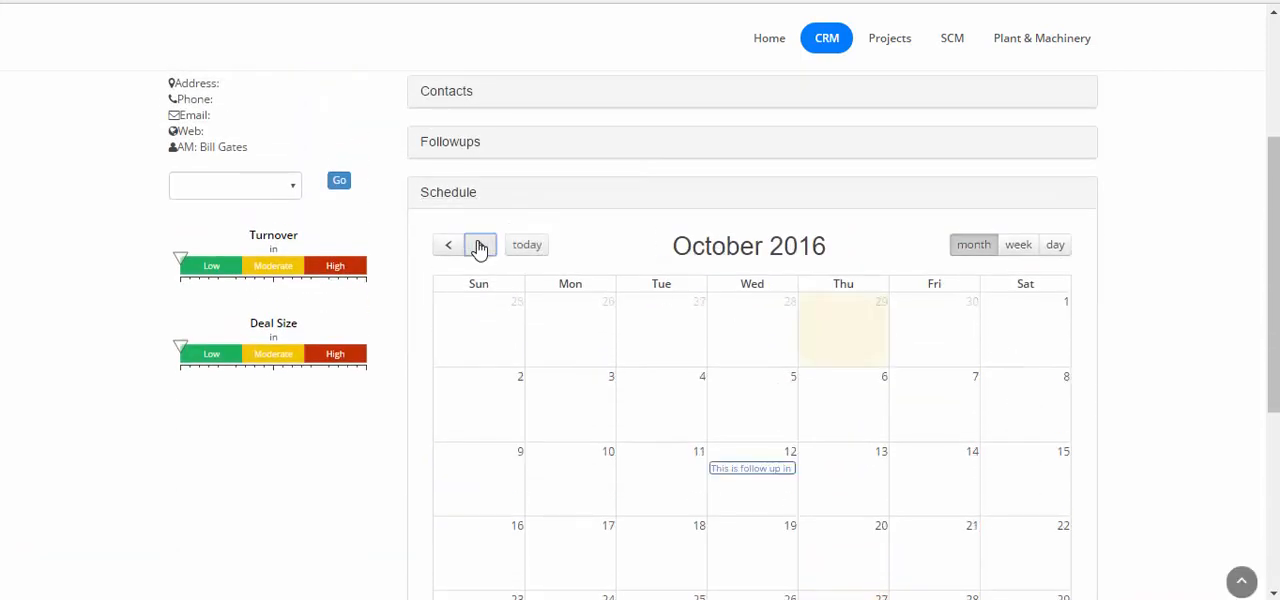
Review the details of the scheduled followup on 12-10-2016
left_click(745, 470)
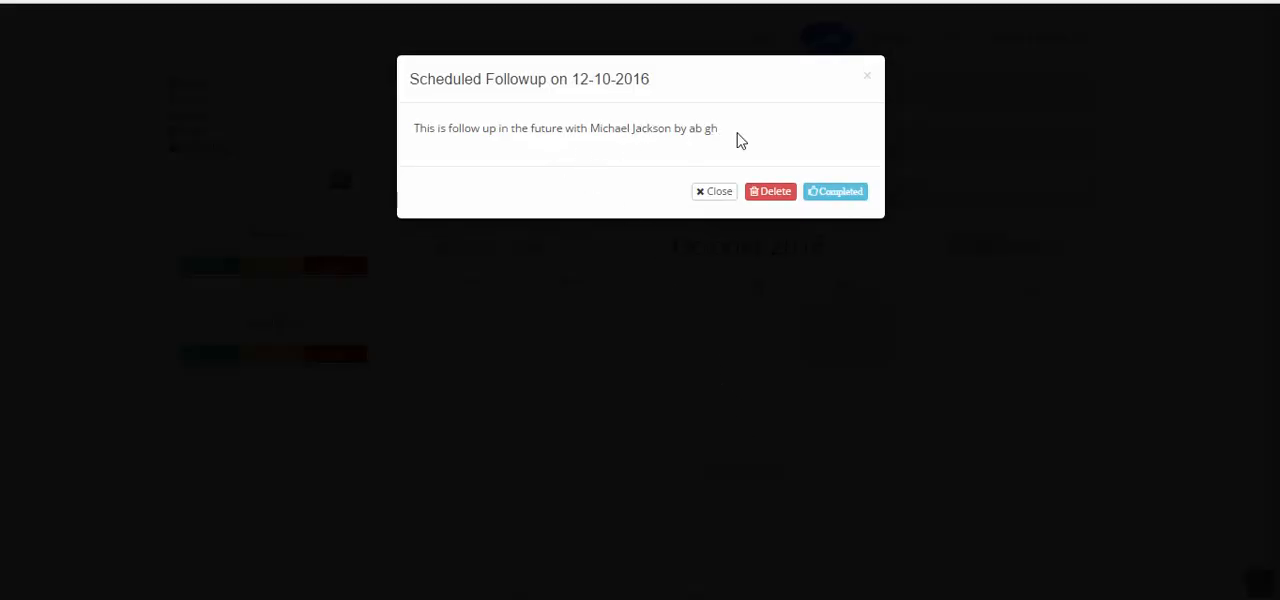
left_click(867, 76)
Start a new enquiry for the prospect with business unit Civil and accounting centre Head Office 1
scroll(974, 337, "down", 4)
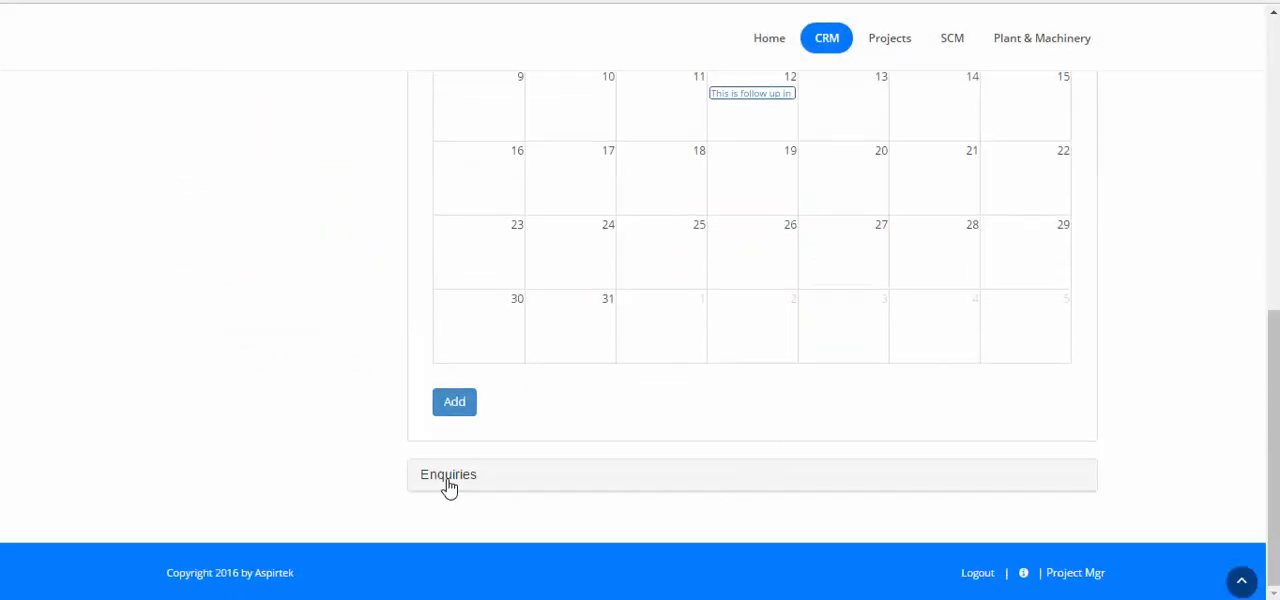
left_click(450, 477)
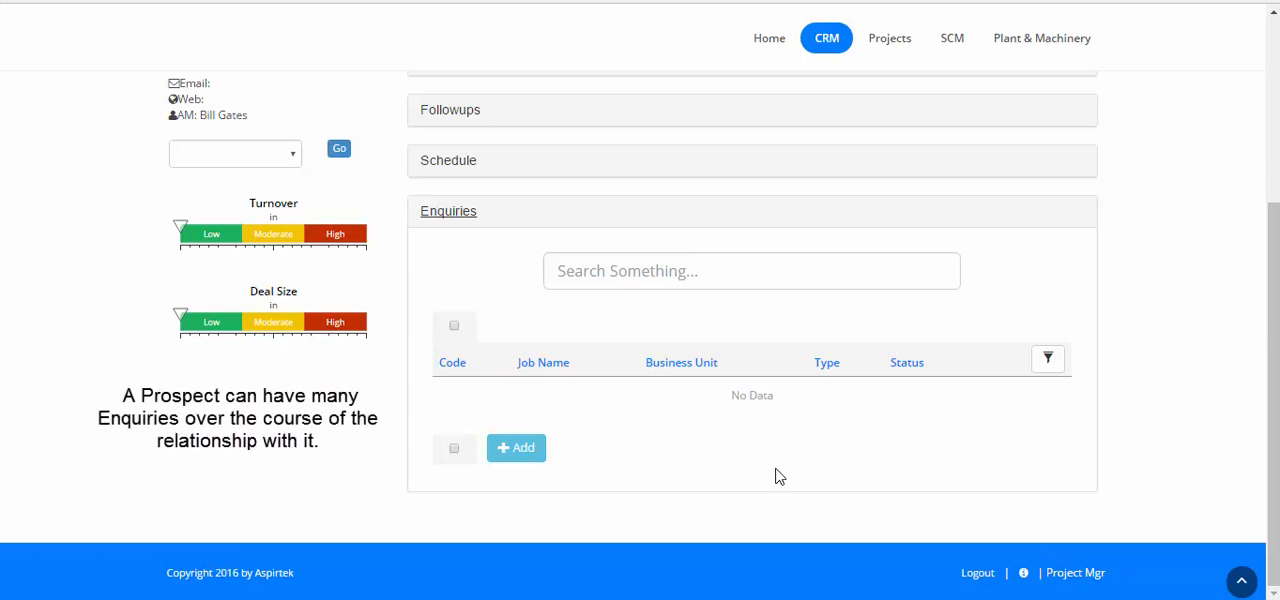
left_click(517, 458)
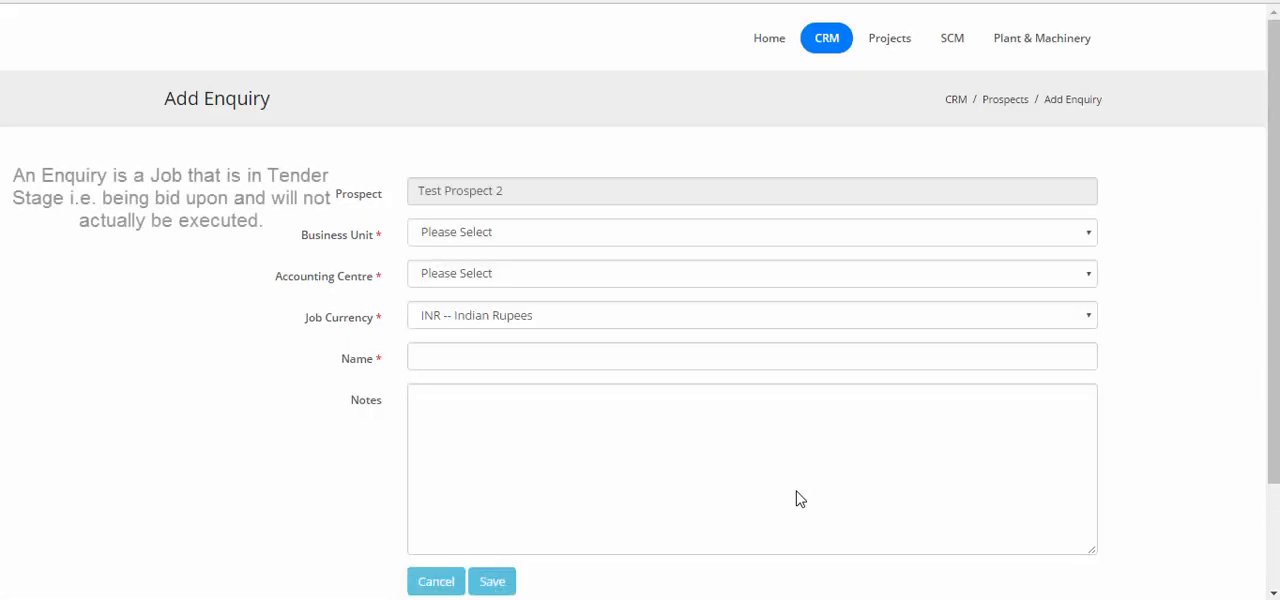
left_click(694, 236)
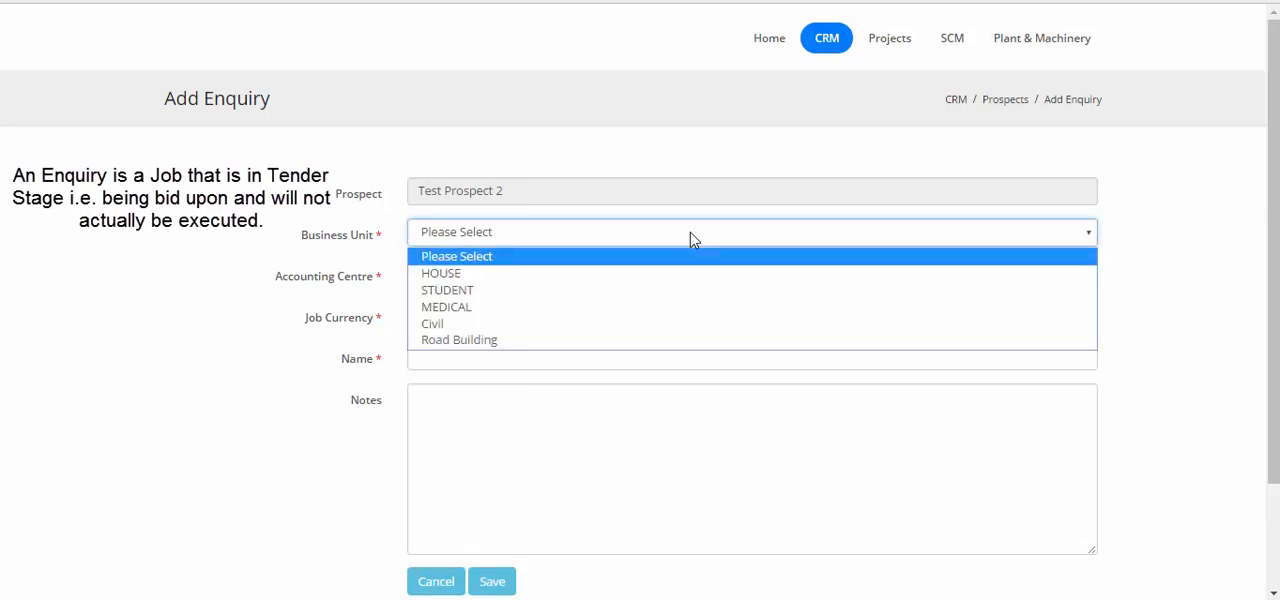
left_click(524, 330)
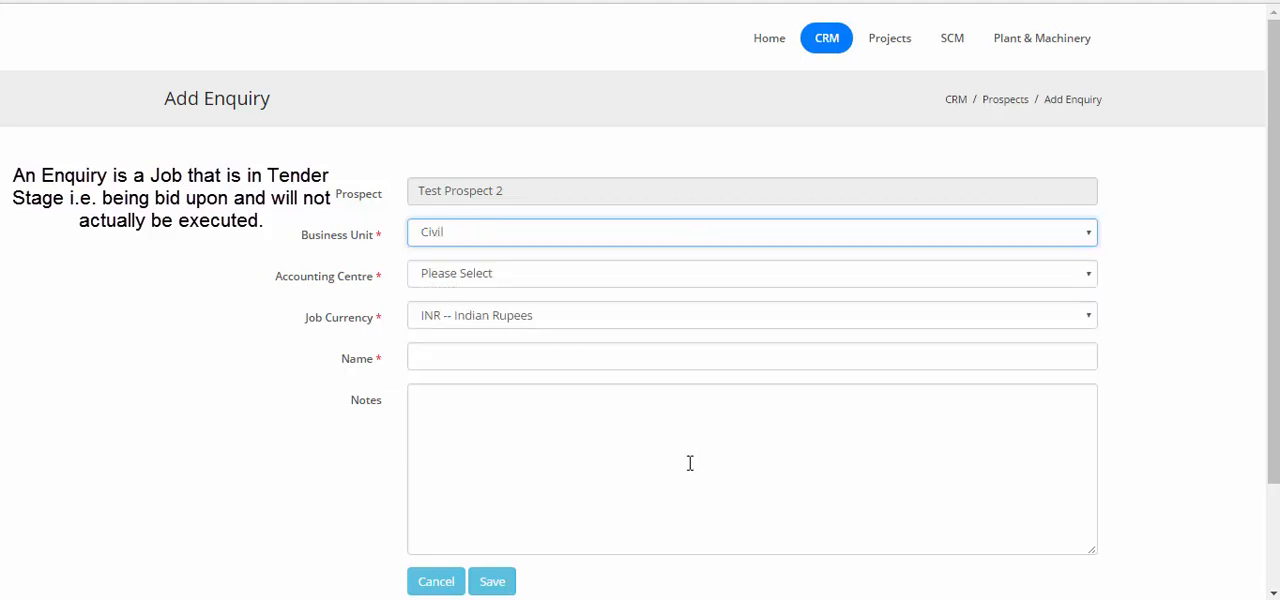
left_click(630, 281)
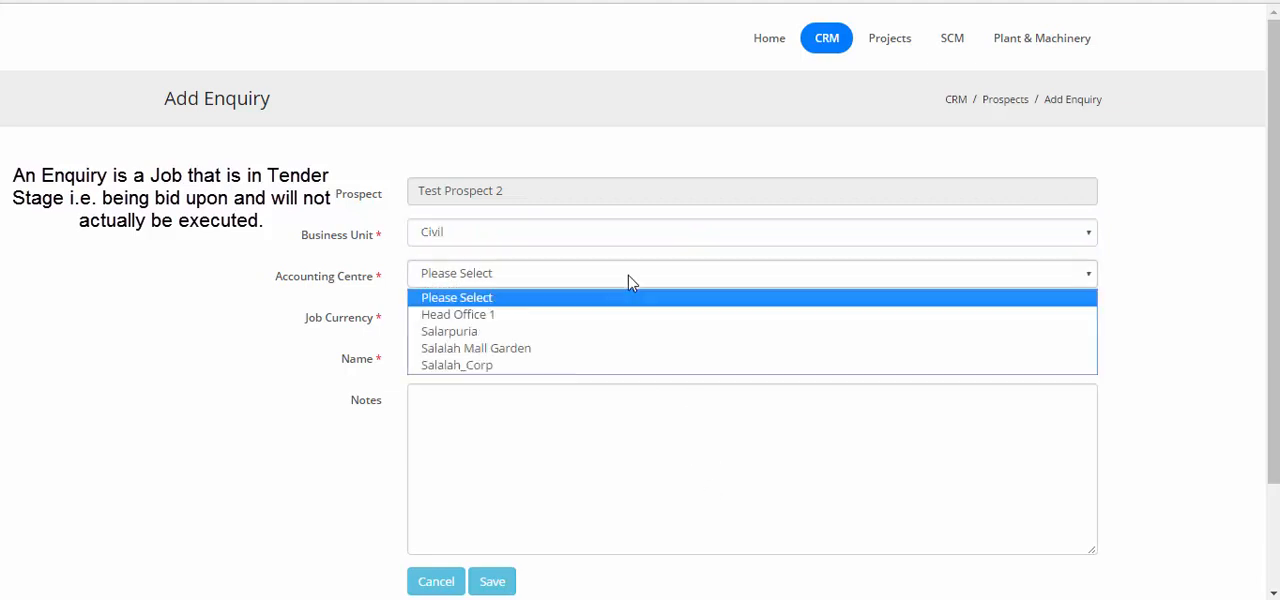
left_click(565, 318)
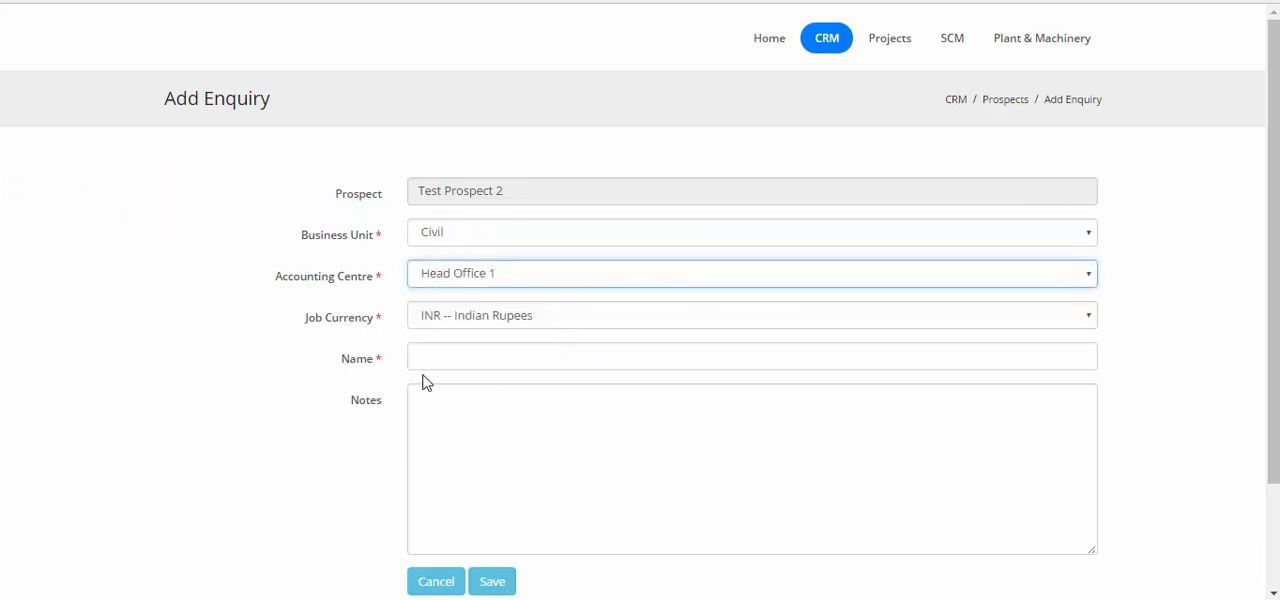
Name the enquiry "Test tender for Prospect 2", save it and return to the prospect's enquiries
left_click(571, 358)
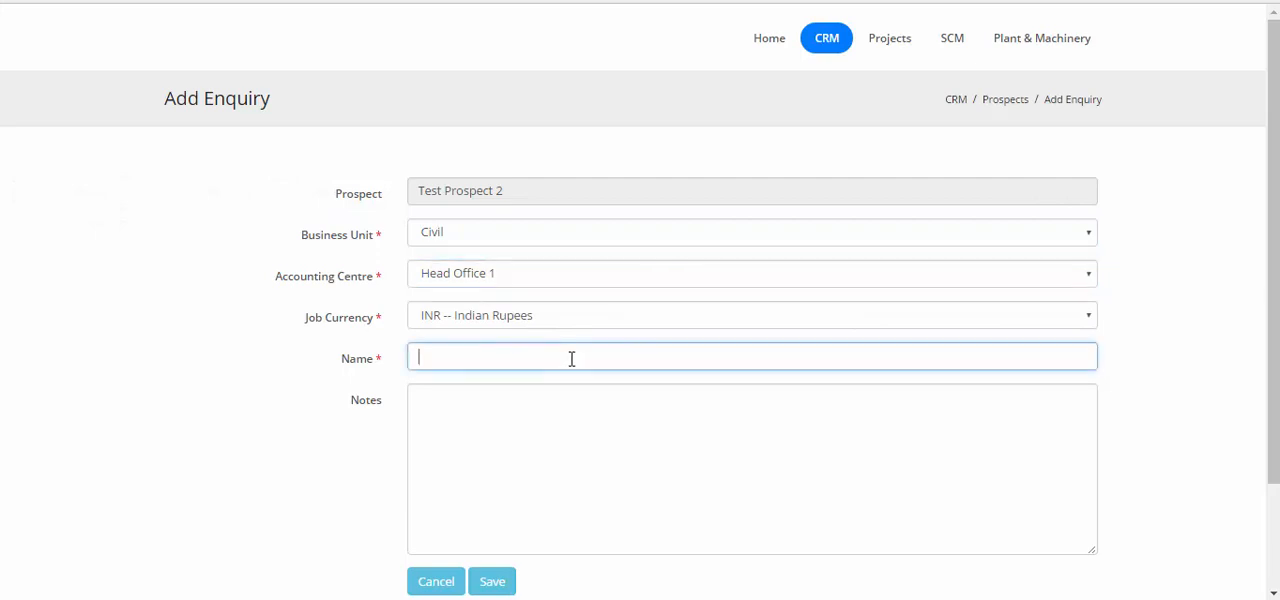
type("Test tender for Prospect")
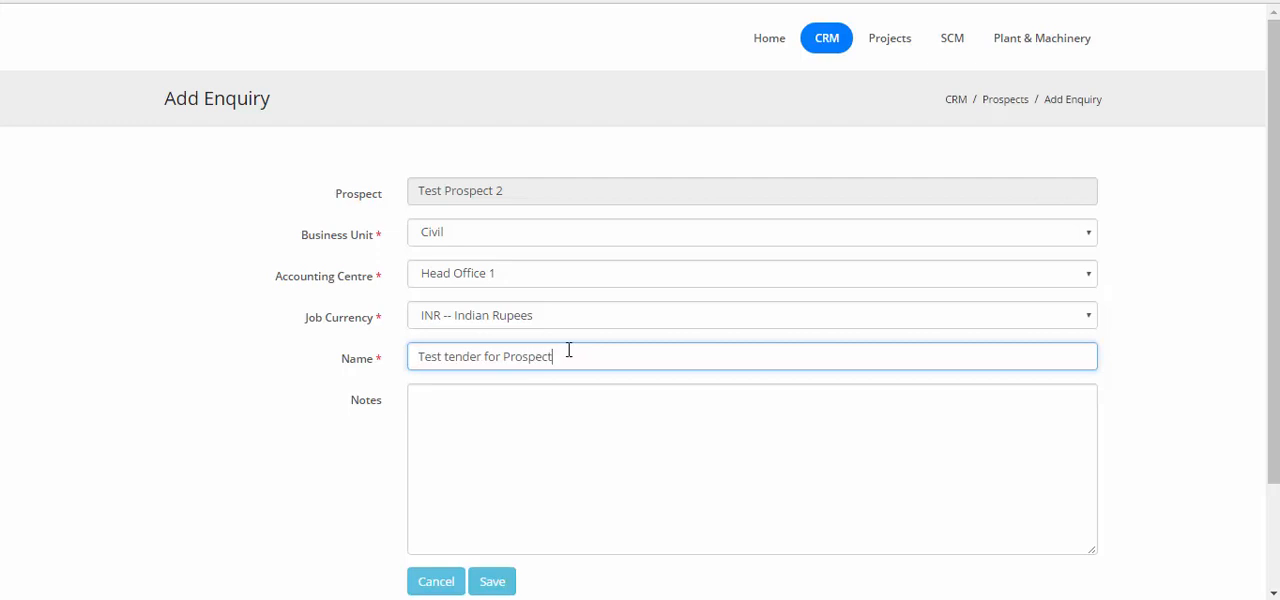
type(" 2")
scroll(586, 346, "down", 2)
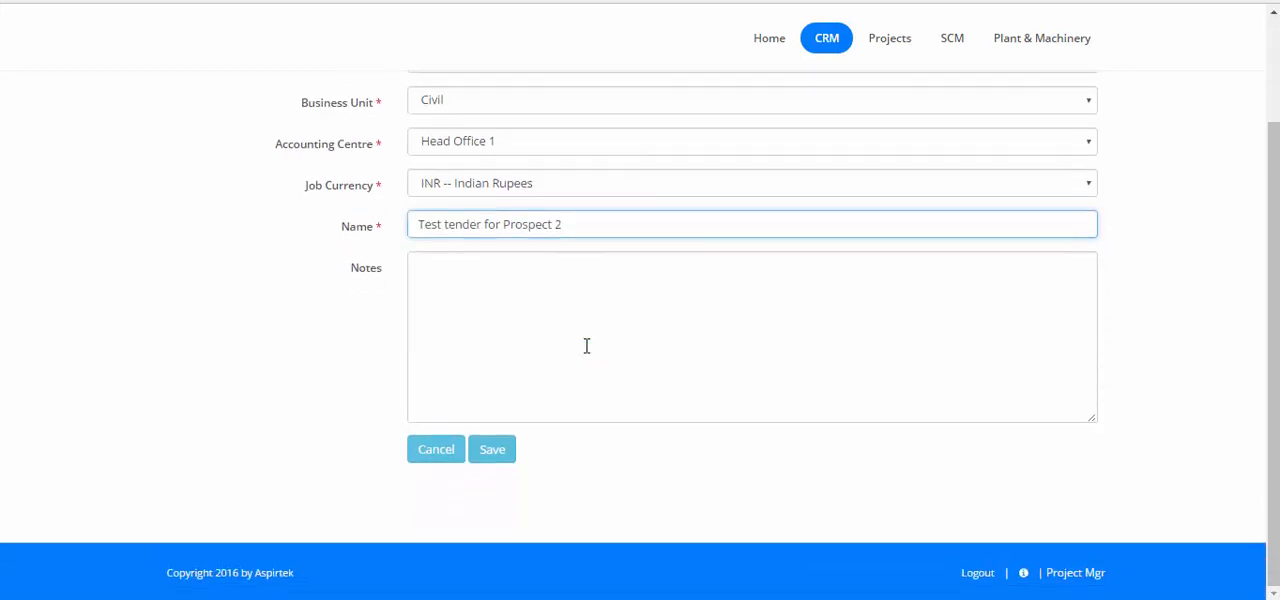
left_click(500, 457)
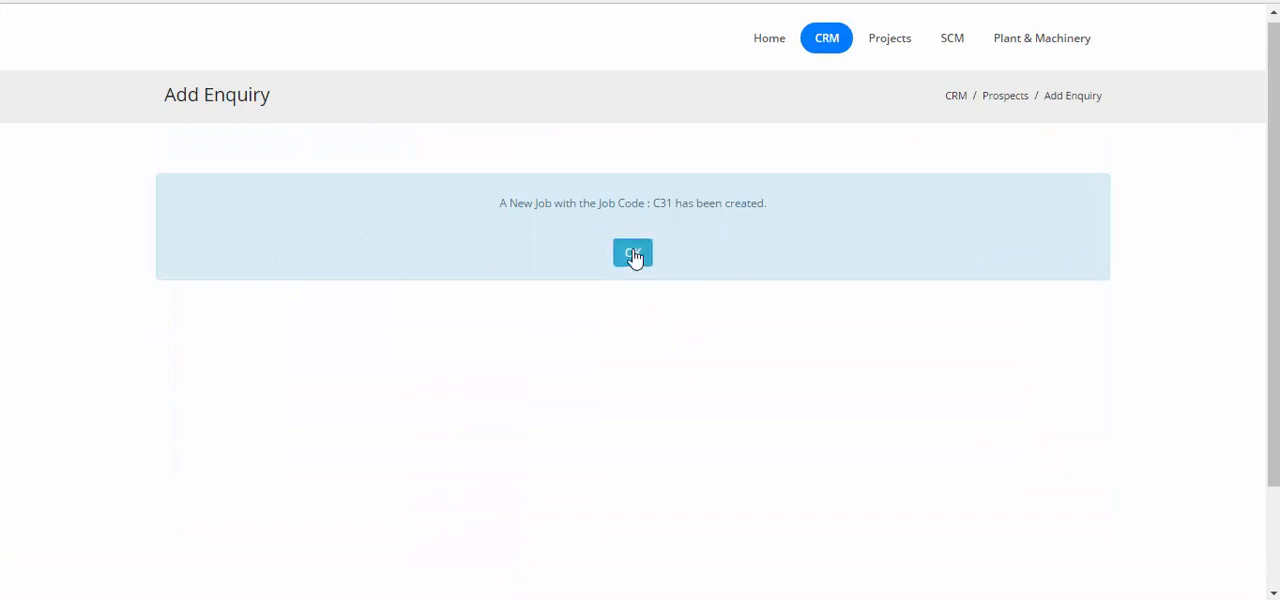
left_click(633, 254)
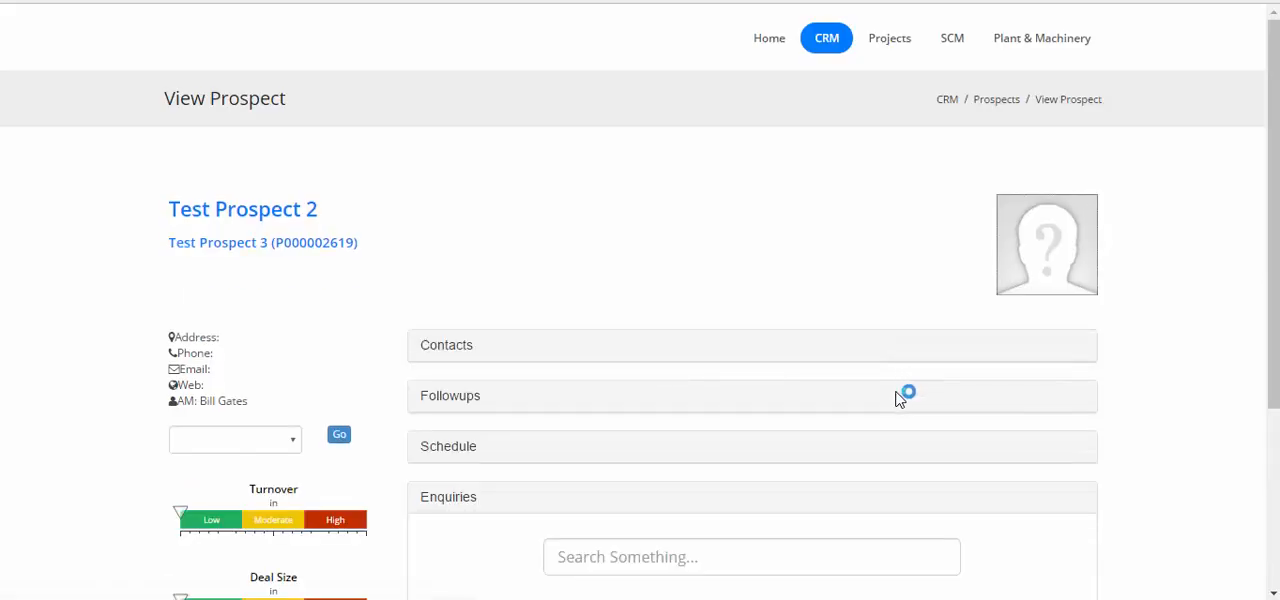
scroll(894, 400, "down", 3)
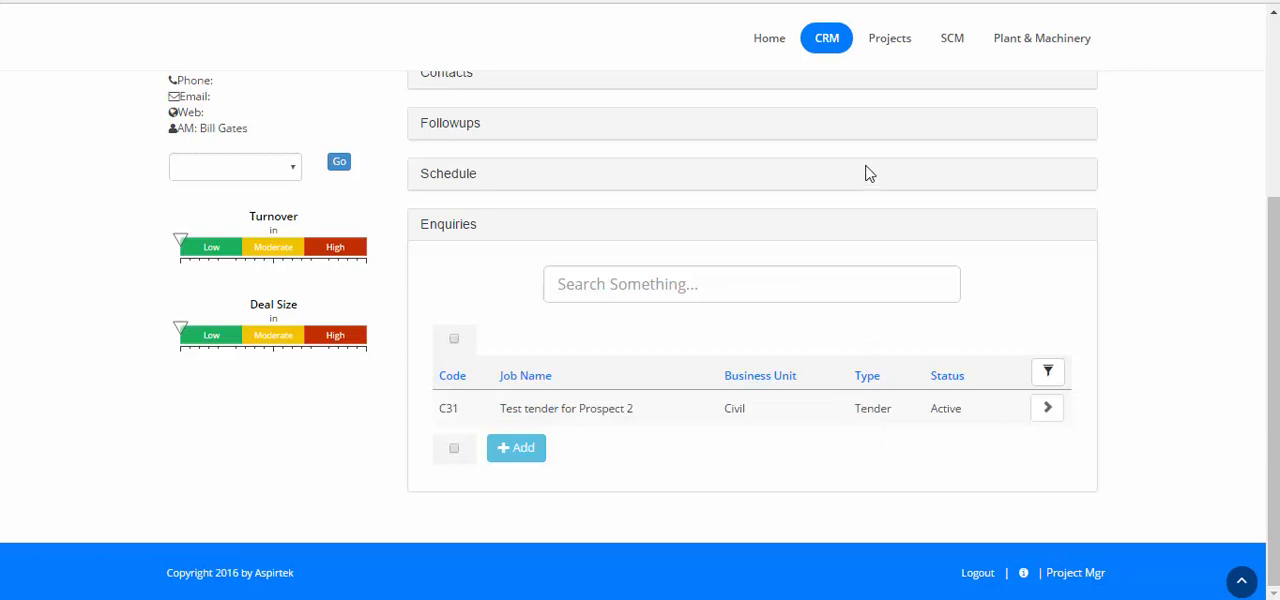
Search the Projects job list for C31 and open that job's BOQ page
left_click(892, 48)
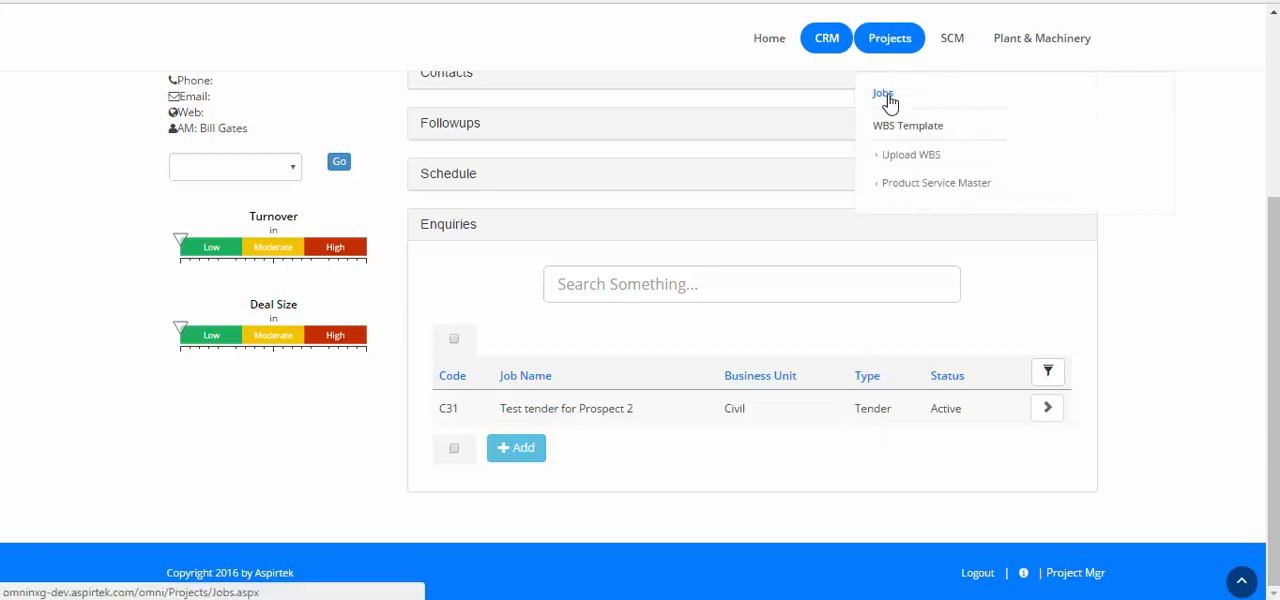
left_click(886, 96)
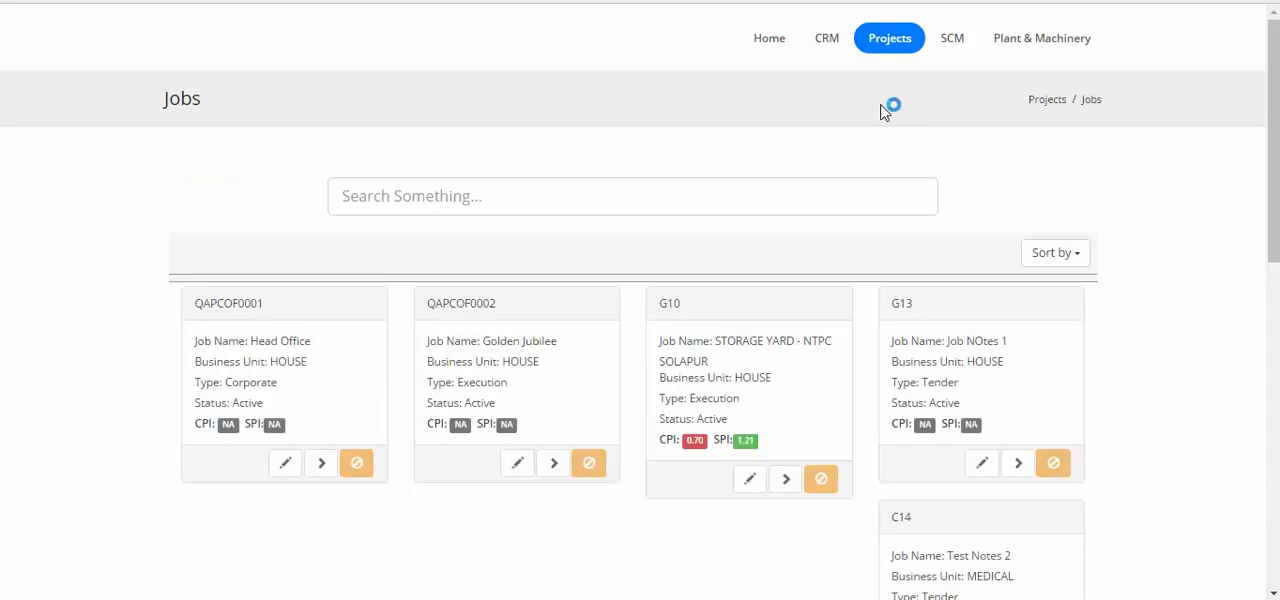
left_click(644, 192)
type("C31")
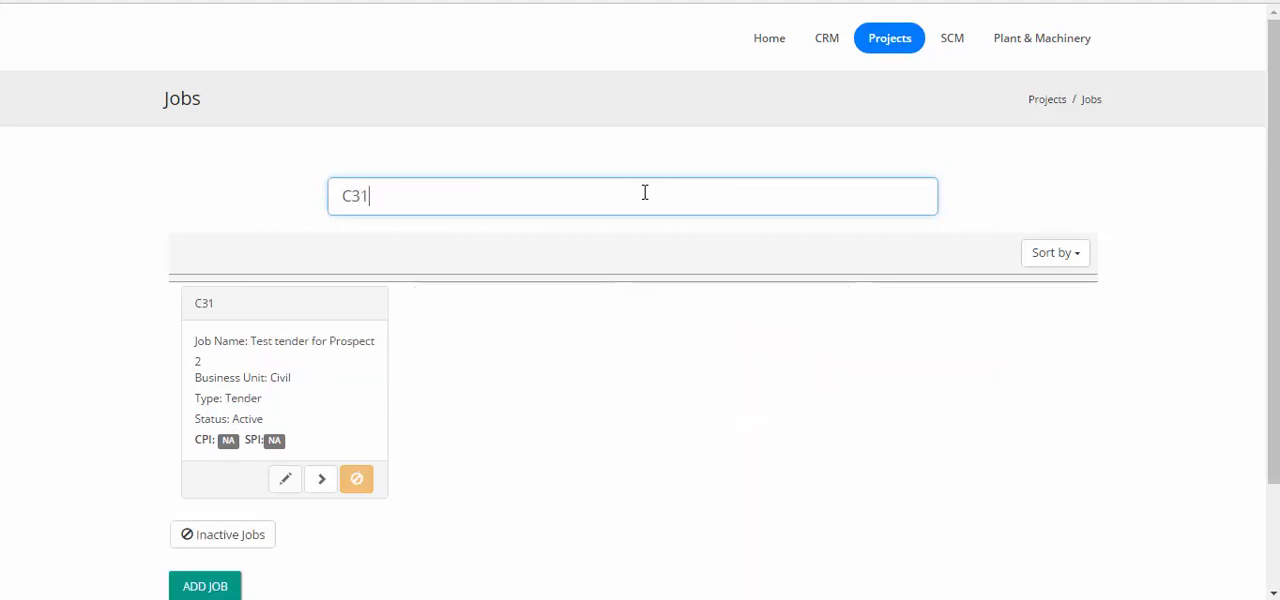
left_click(321, 482)
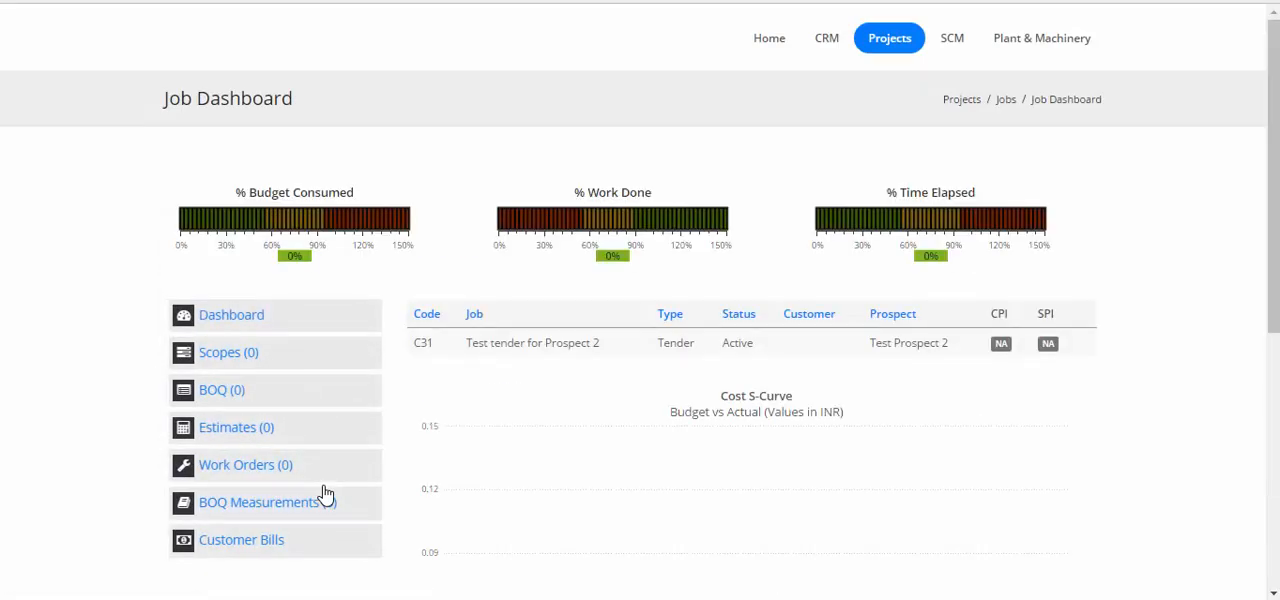
left_click(226, 396)
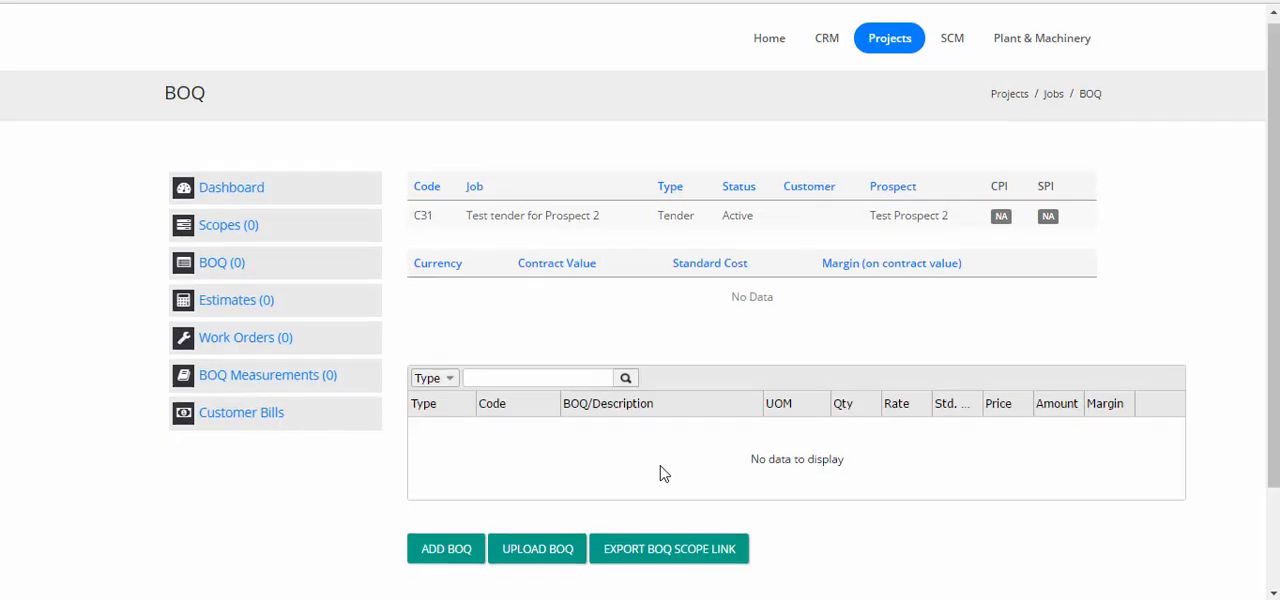
Start a new BOQ for the job with code 1 and the name "Residential Building"
scroll(600, 475, "down", 2)
left_click(430, 466)
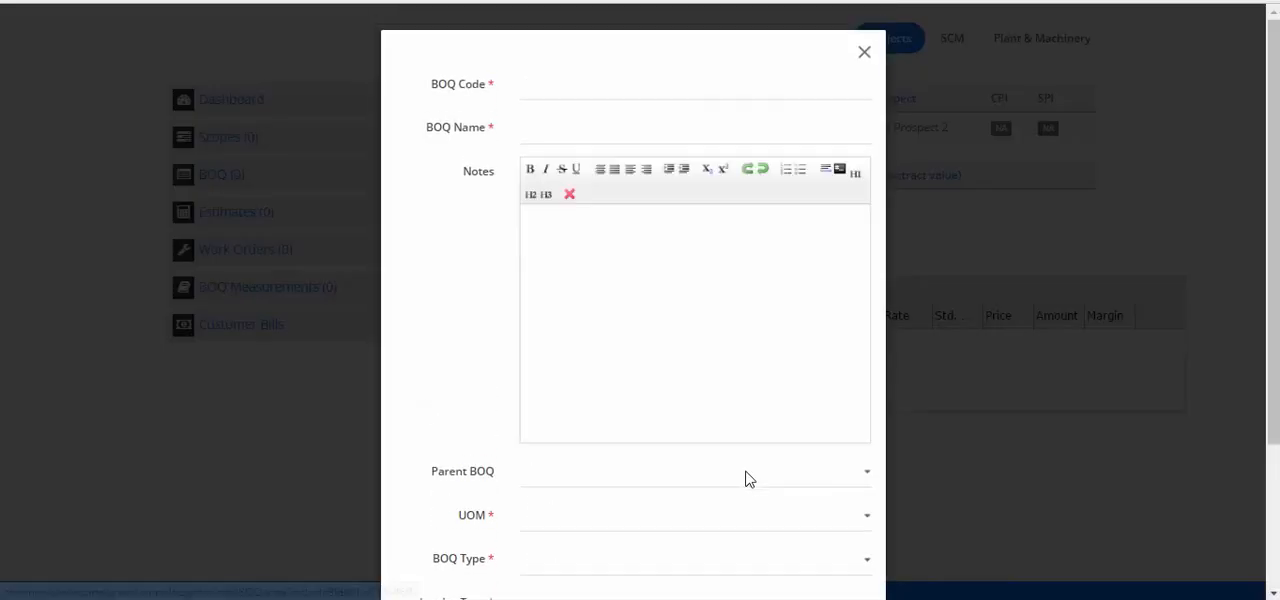
left_click(670, 95)
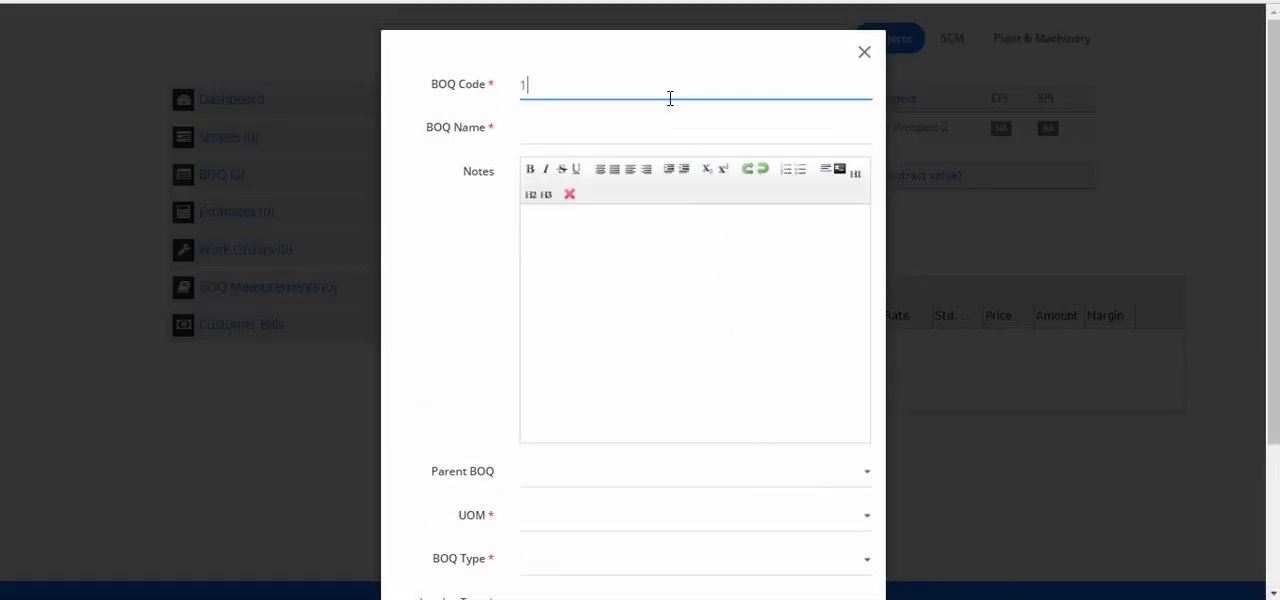
type("1")
left_click(648, 121)
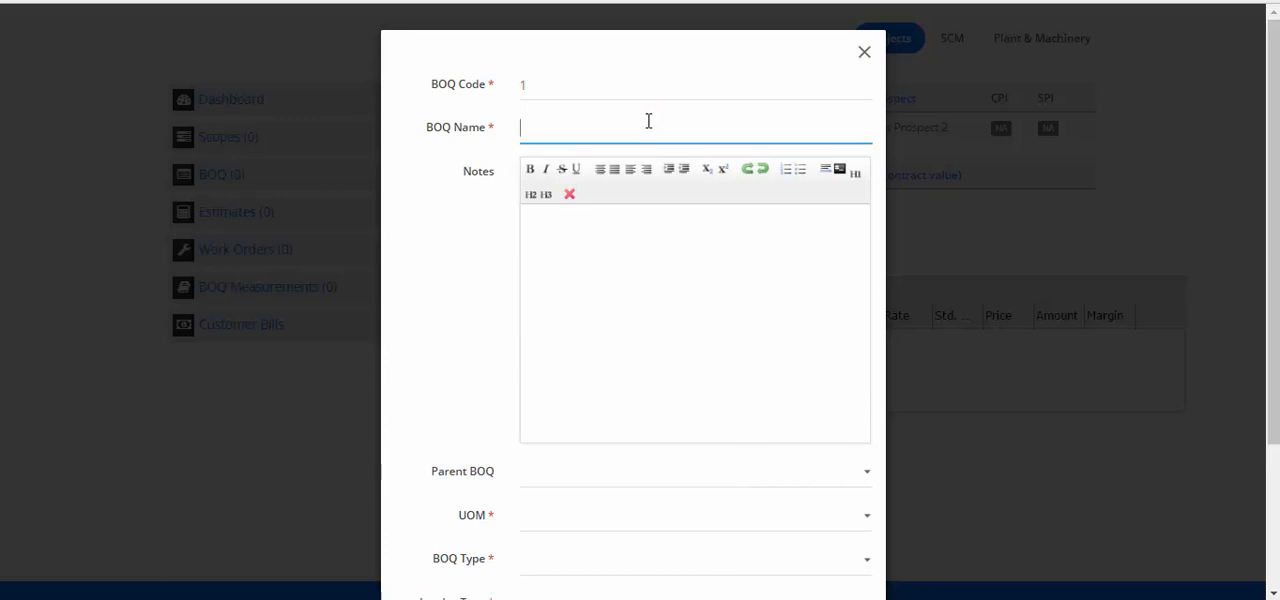
type("Residential Building")
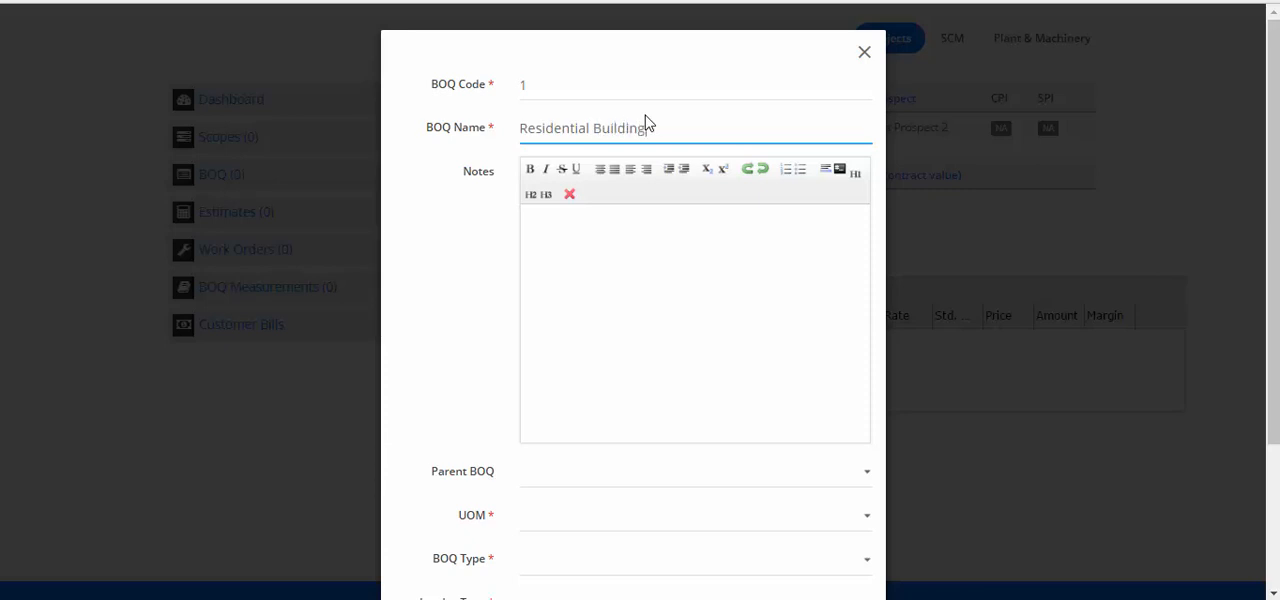
Enter the BOQ notes "This is for a residential building of 2 floors"
left_click(716, 328)
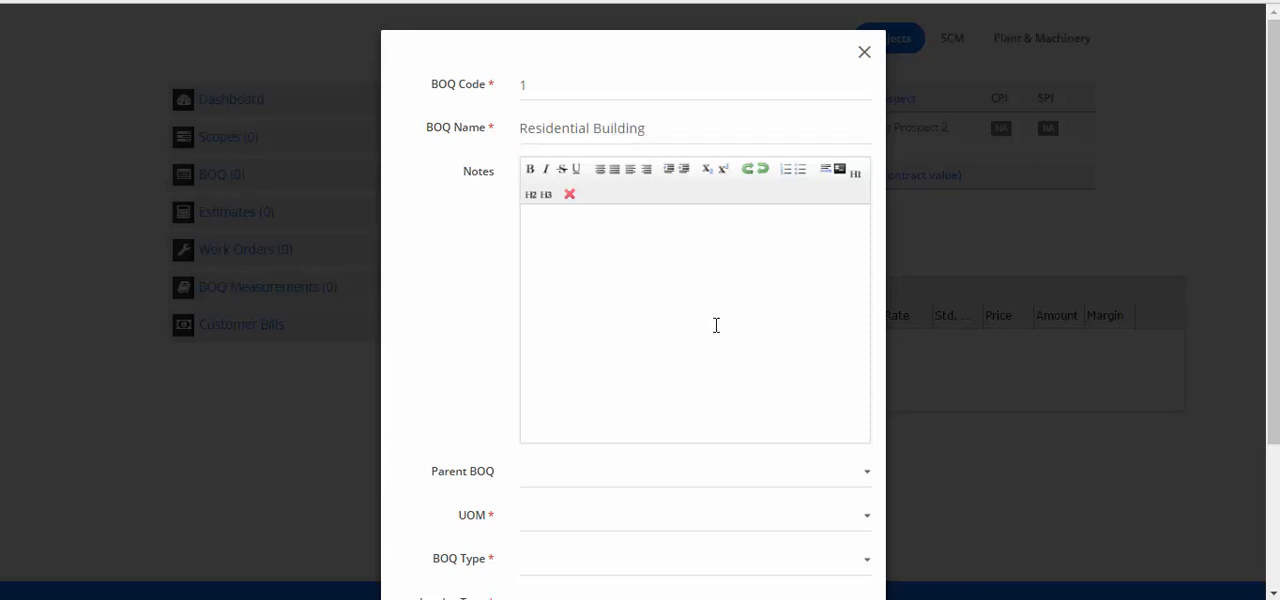
type("This is for a residential buil")
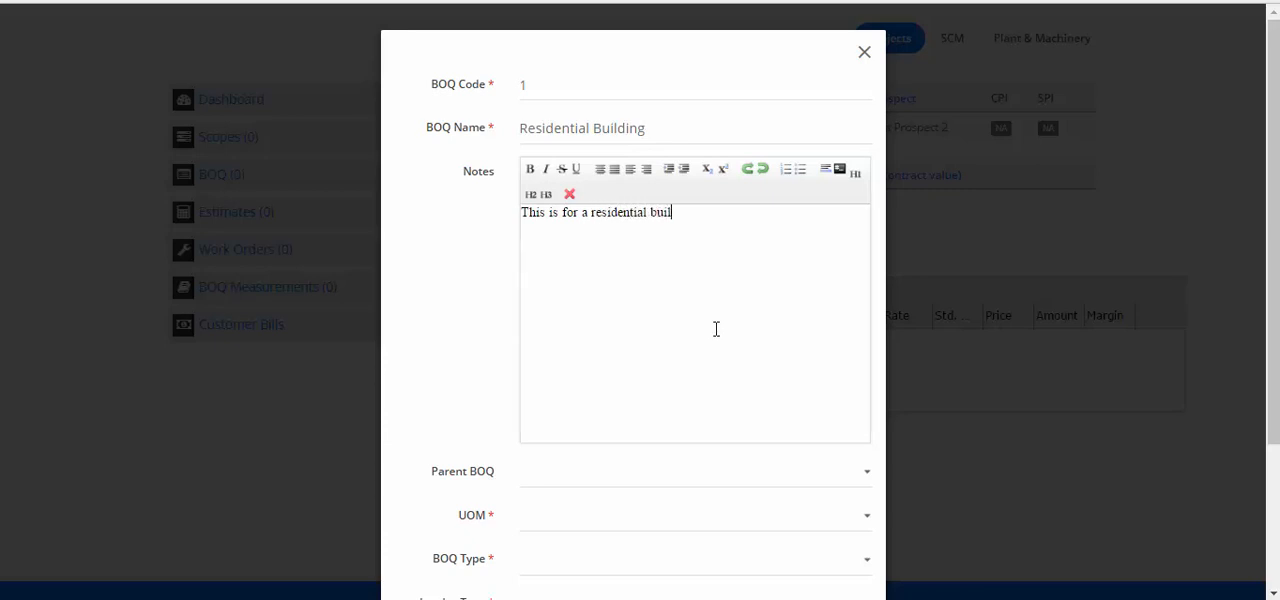
type("ding of 2 floors")
Set the BOQ's UOM to LS : Lump Sum, its type to Lump Sum and its invoice type to Progress Invoice (ORIGINAL)
scroll(766, 522, "down", 1)
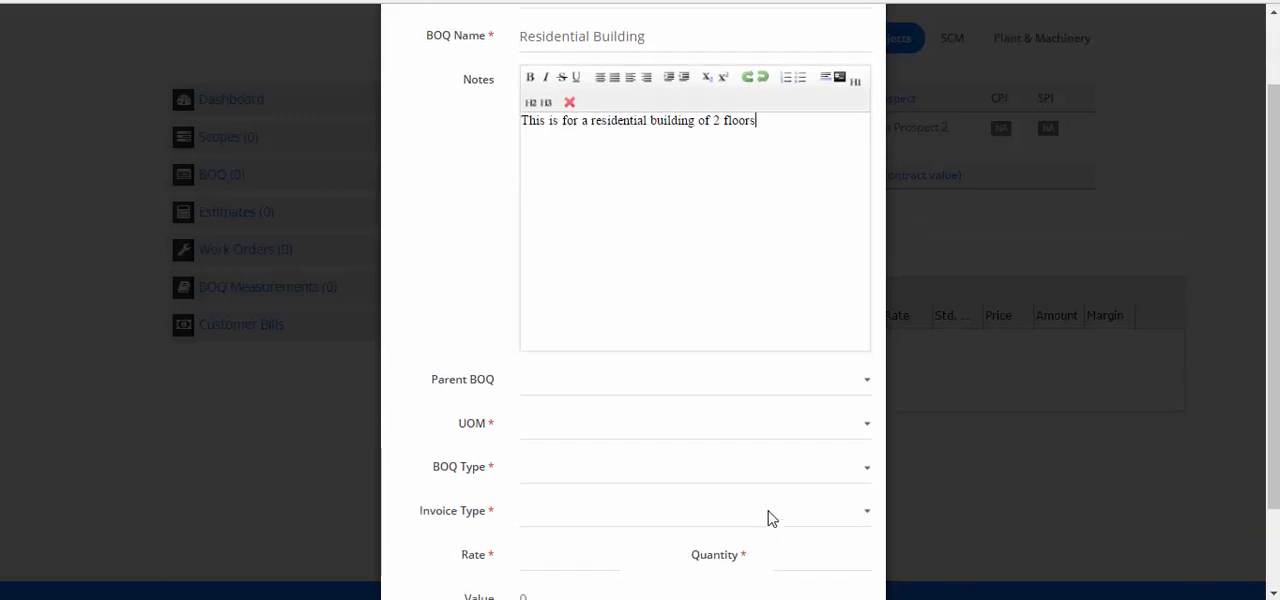
scroll(743, 430, "down", 1)
left_click(738, 340)
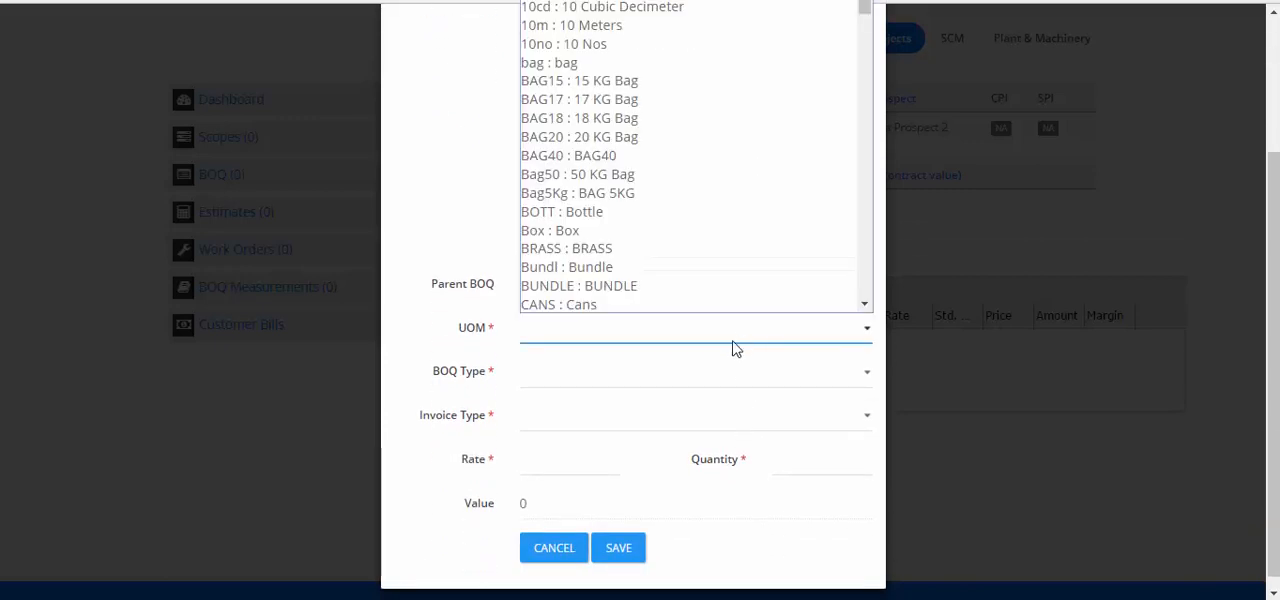
left_click_drag(862, 8, 866, 132)
left_click(651, 199)
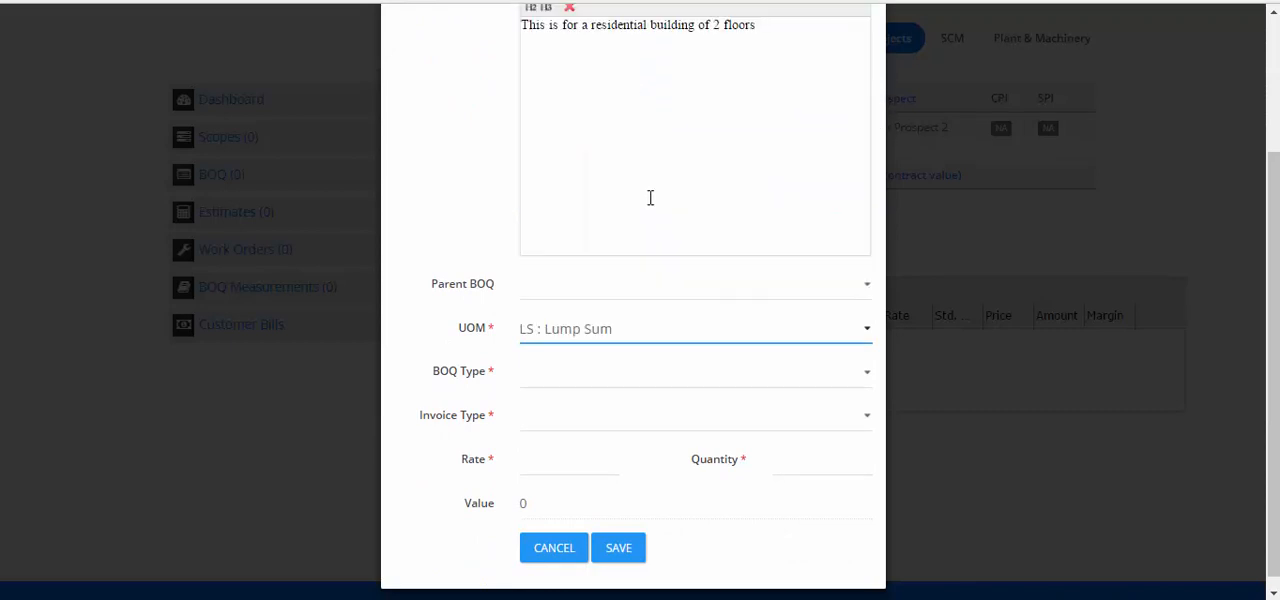
left_click(604, 385)
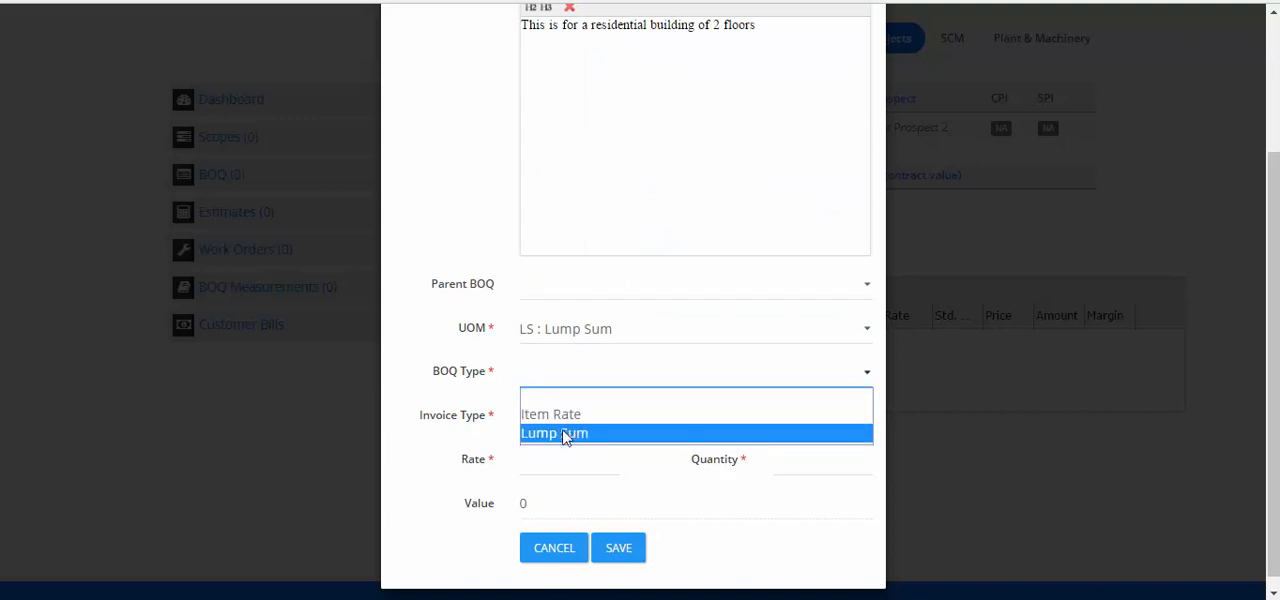
left_click(565, 436)
left_click(575, 422)
left_click(572, 459)
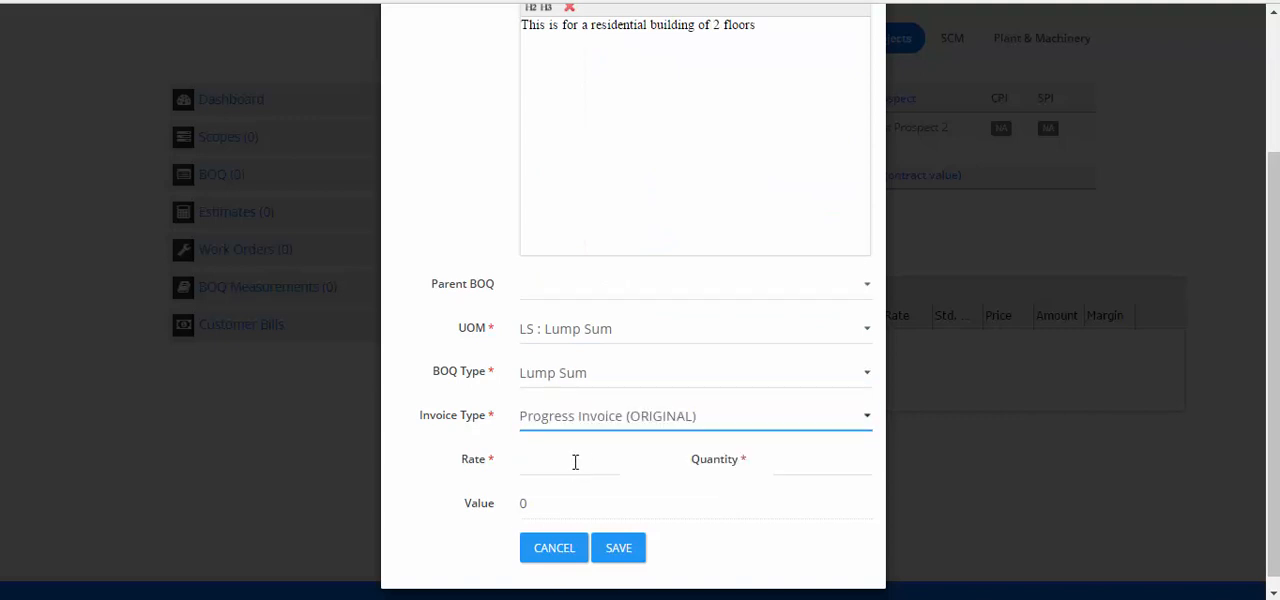
Give the Residential Building BOQ a rate of 45000 and a quantity of 1, and save it
left_click(594, 470)
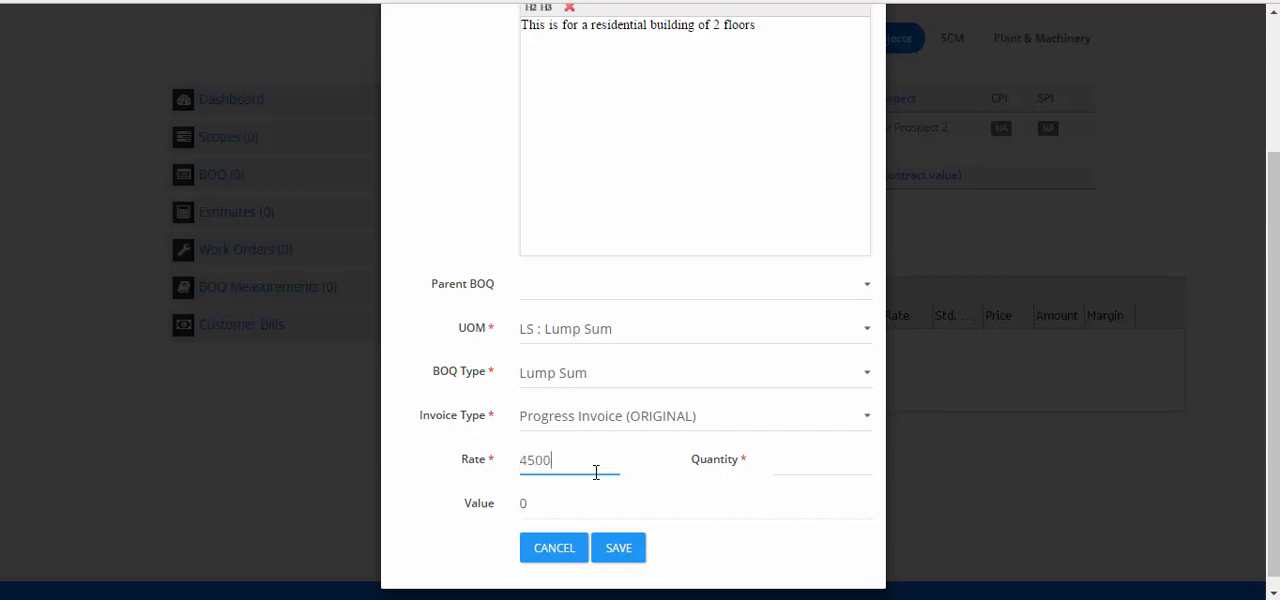
key("Tab")
type("1")
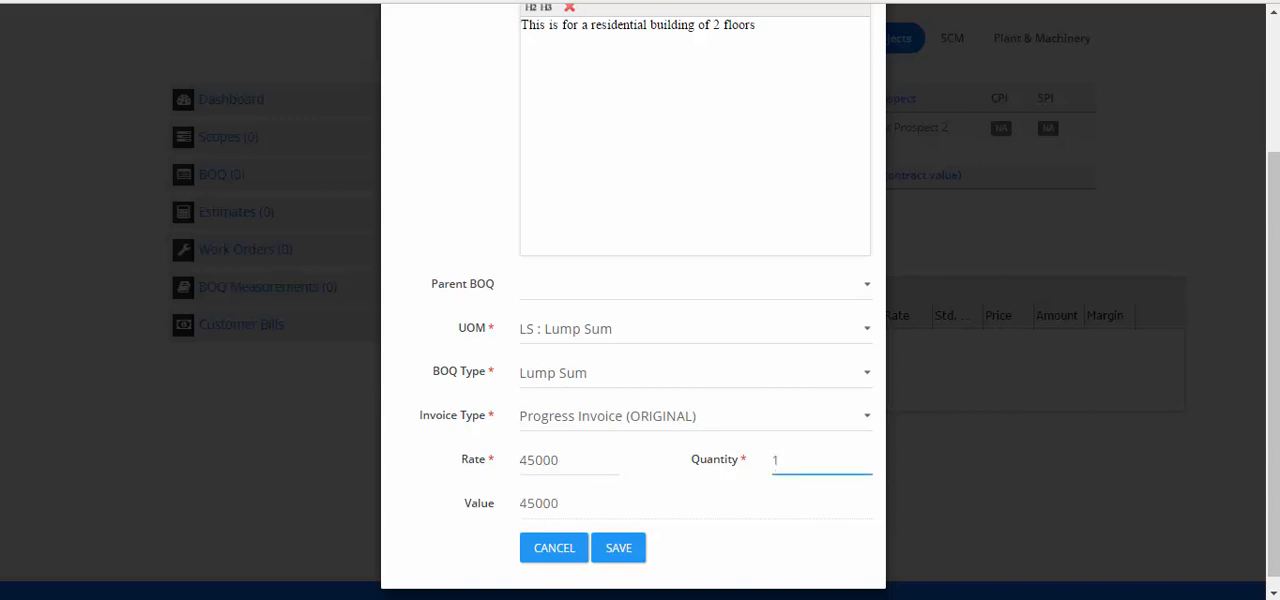
left_click(606, 556)
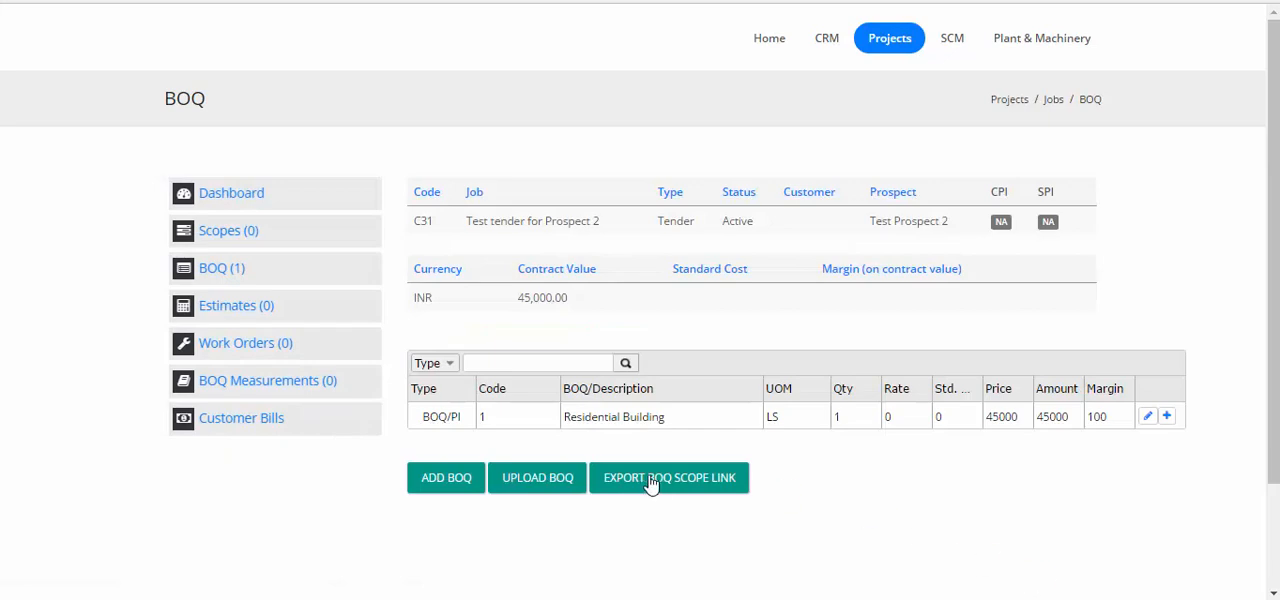
Start a second BOQ for the job with code 2 and the name "Gatehouse and Garden"
left_click(424, 484)
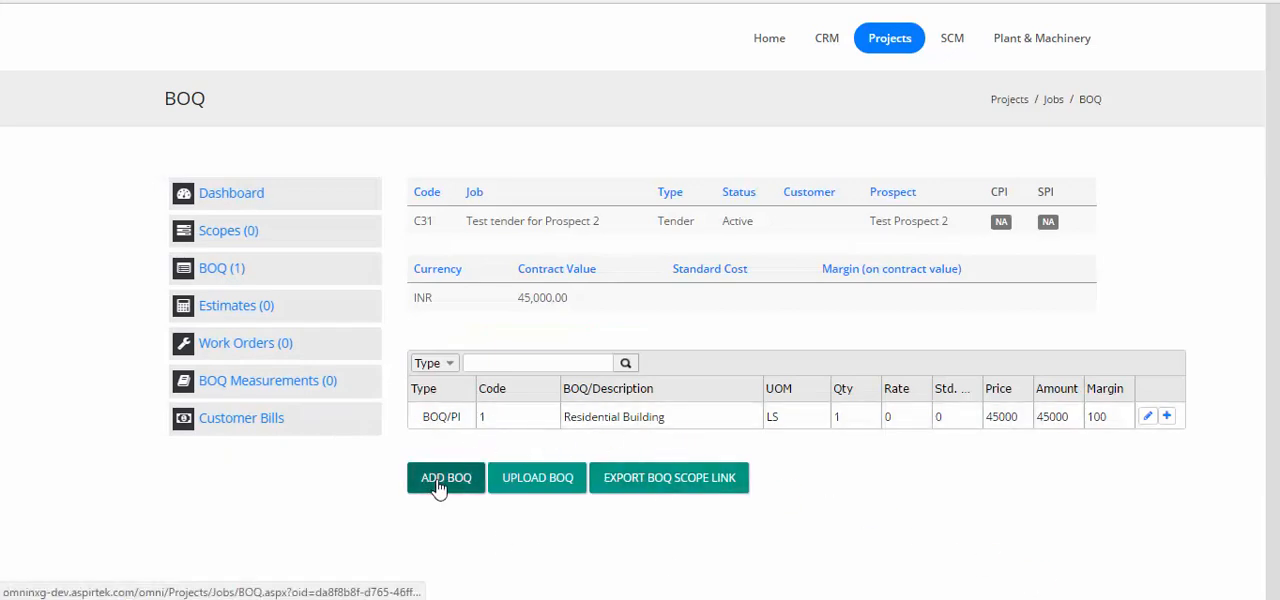
left_click(576, 88)
type("2")
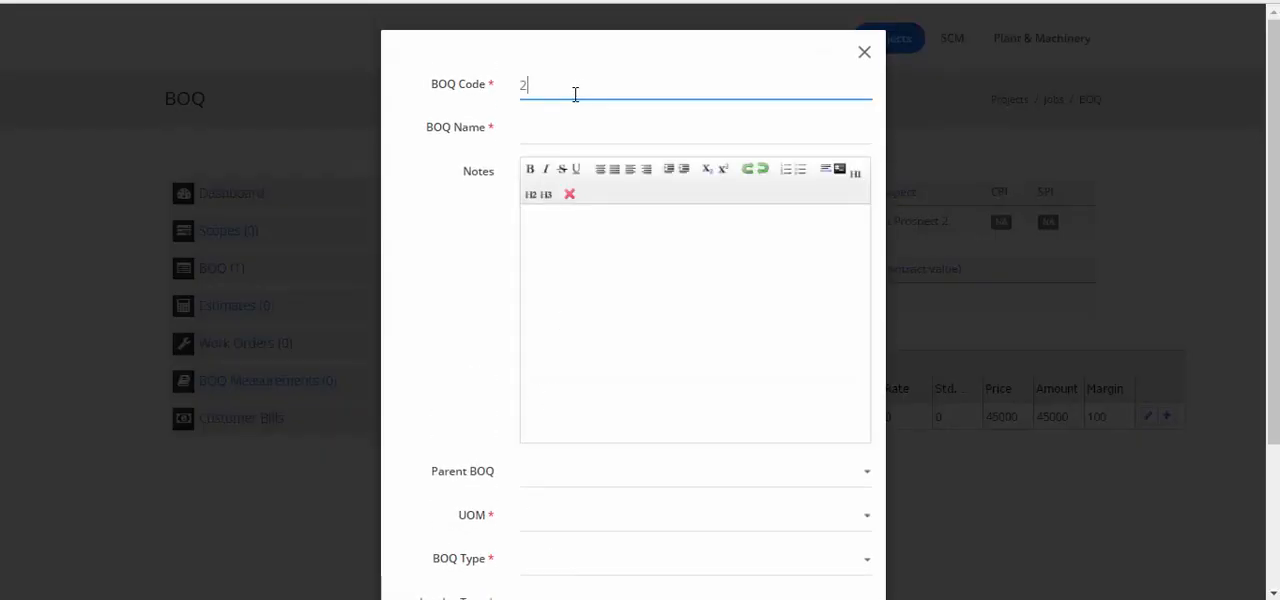
left_click(555, 136)
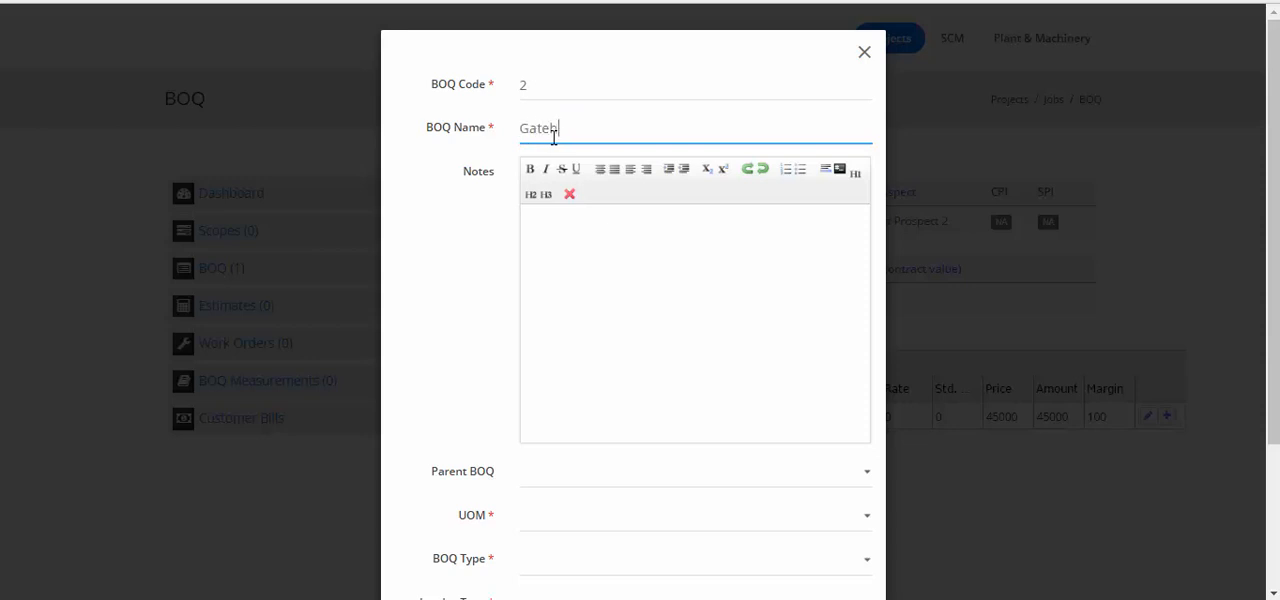
type("Gatehouse and Garden")
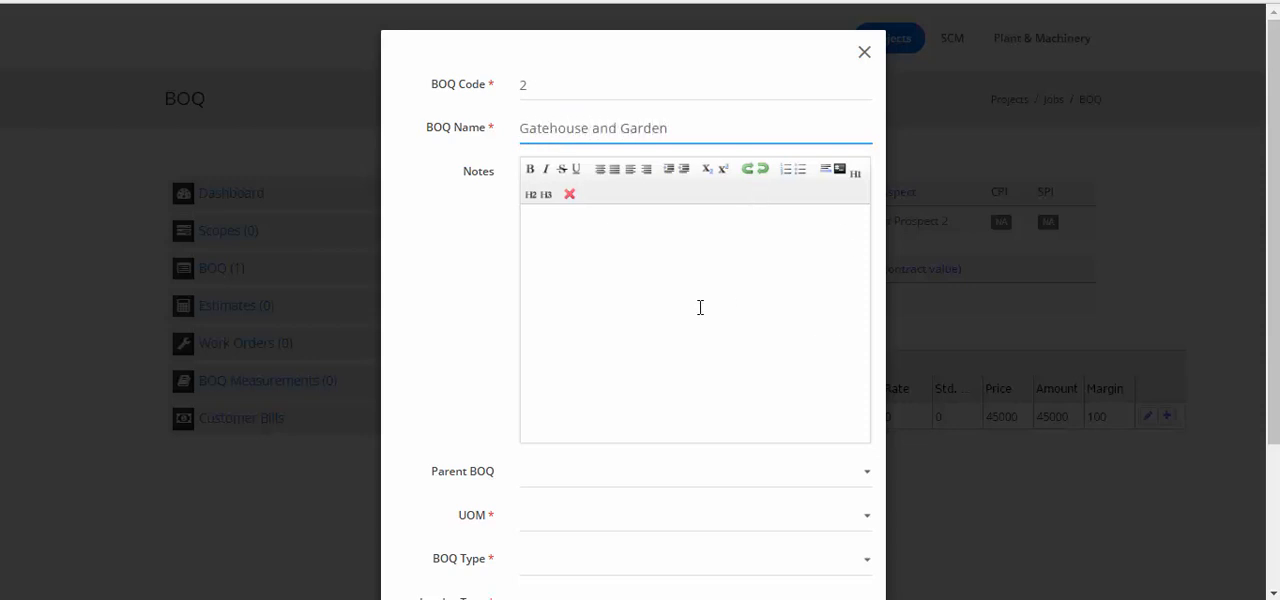
Enter the BOQ notes "For the garden and gatehouse of the main building"
left_click(700, 307)
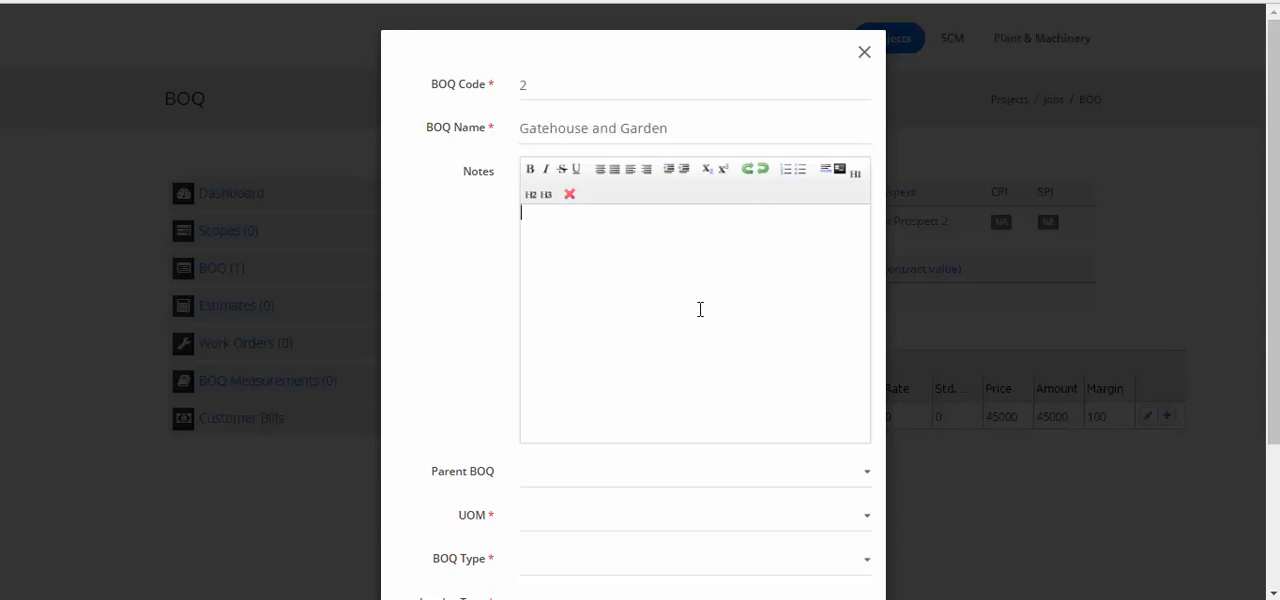
type("For teh garden and gatehouse of the main building")
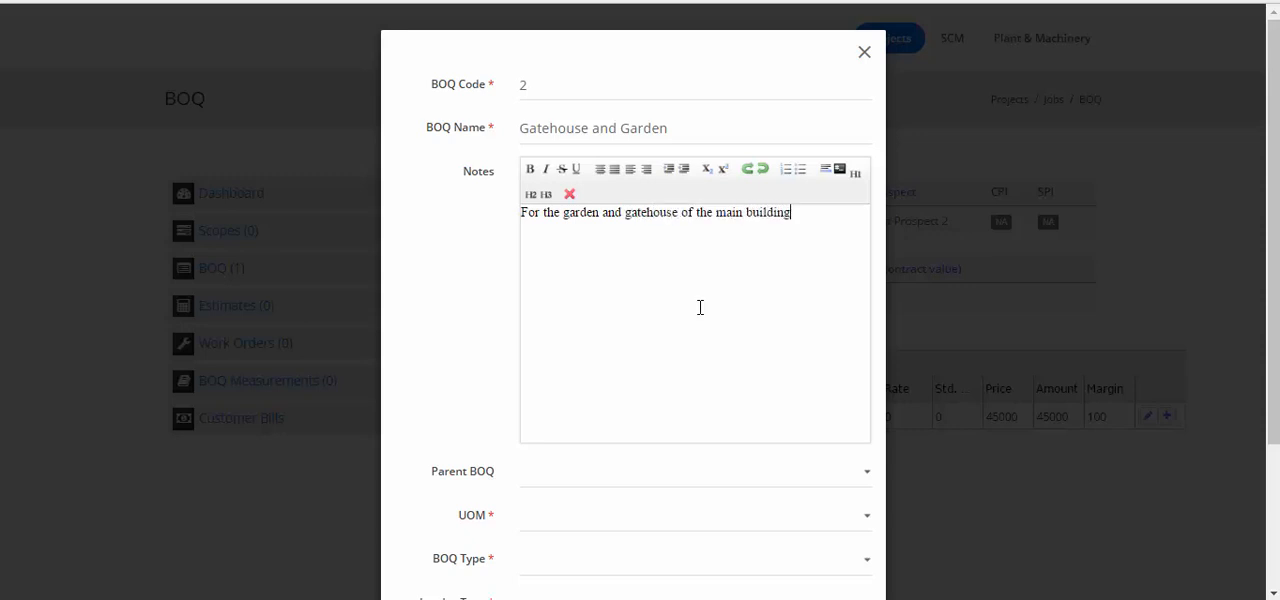
Set the Gatehouse and Garden BOQ's UOM to LS : Lump Sum, type to Lump Sum and invoice type to Progress Invoice (ORIGINAL)
scroll(694, 551, "down", 2)
left_click(683, 338)
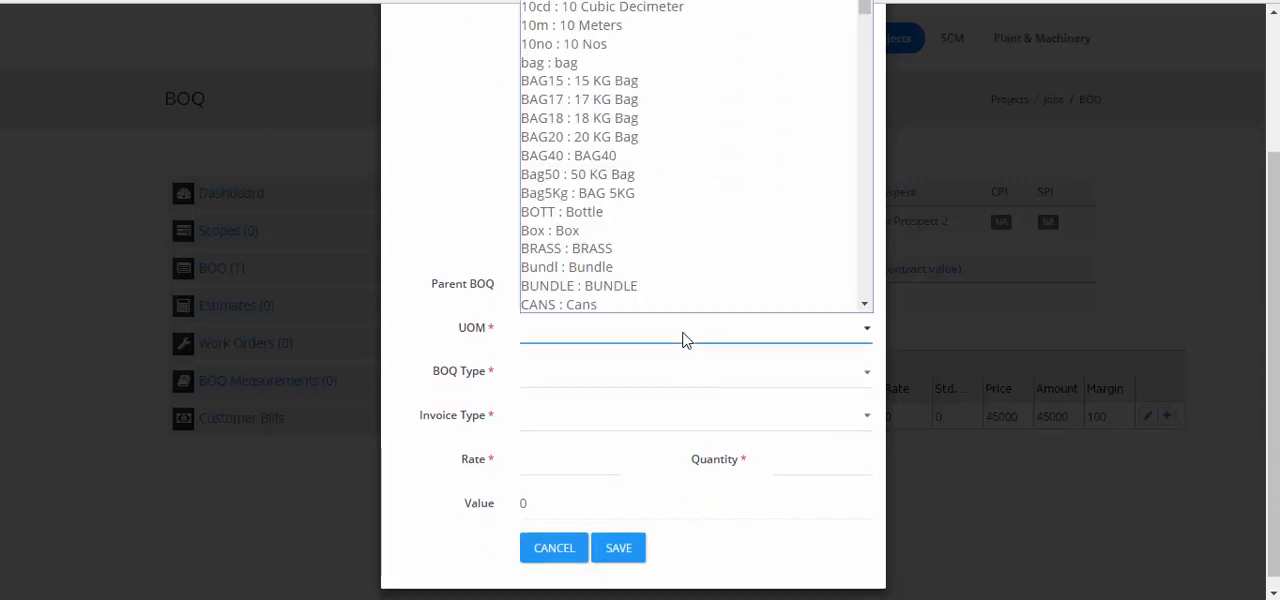
key("l")
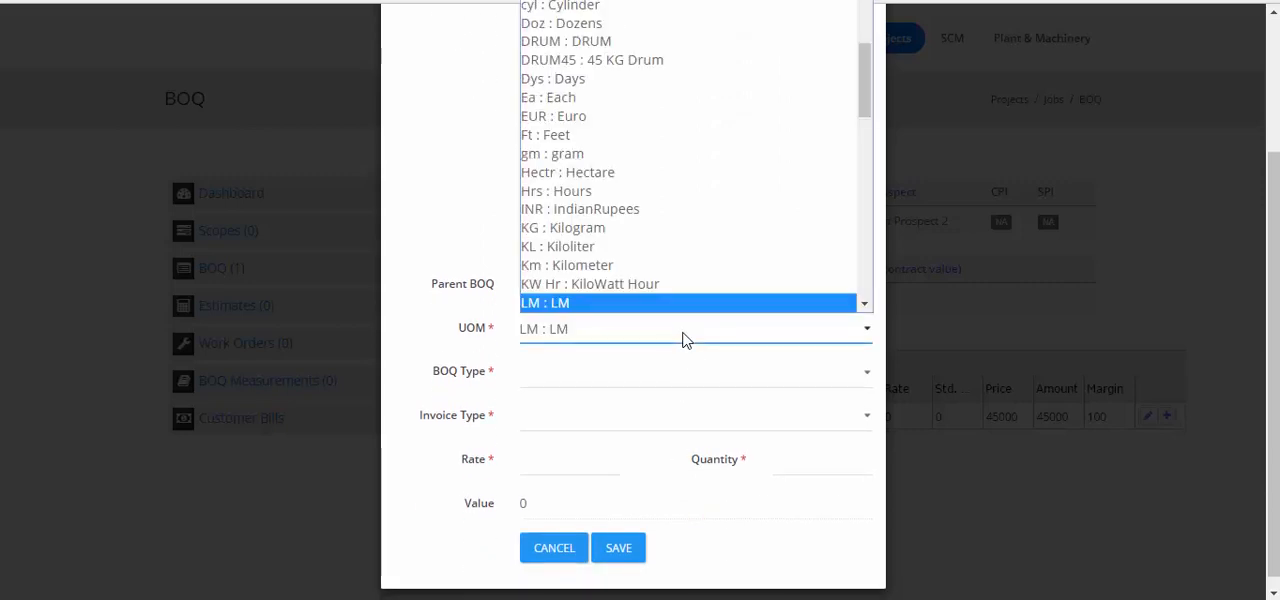
key("s")
key("Return")
left_click(696, 378)
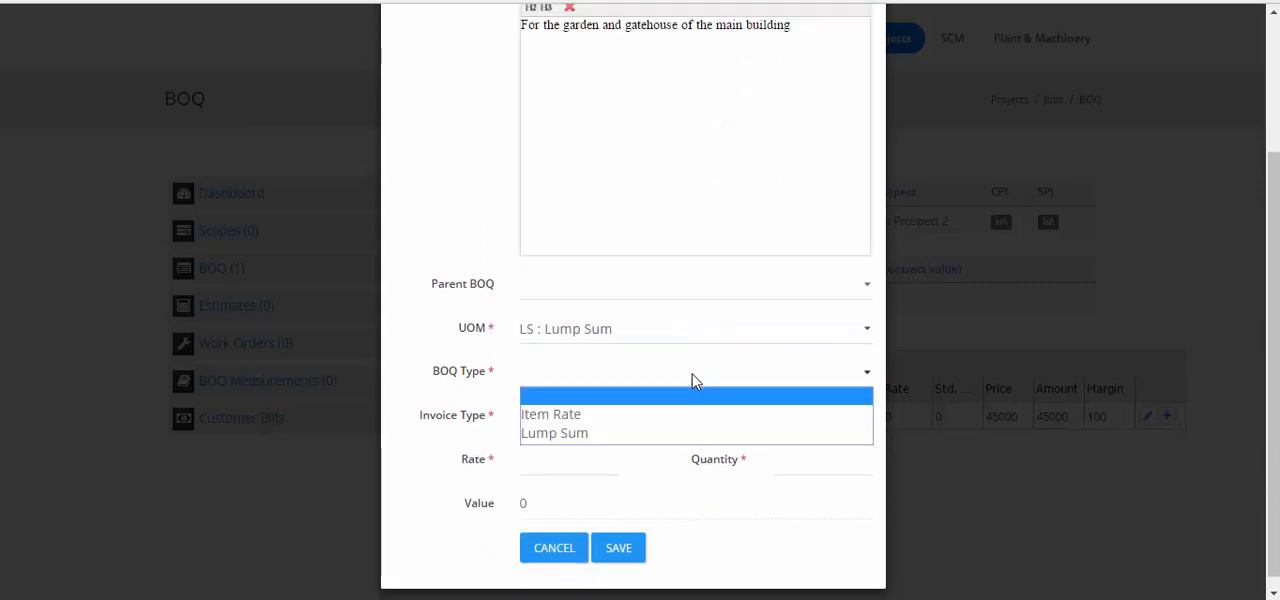
left_click(642, 433)
left_click(635, 424)
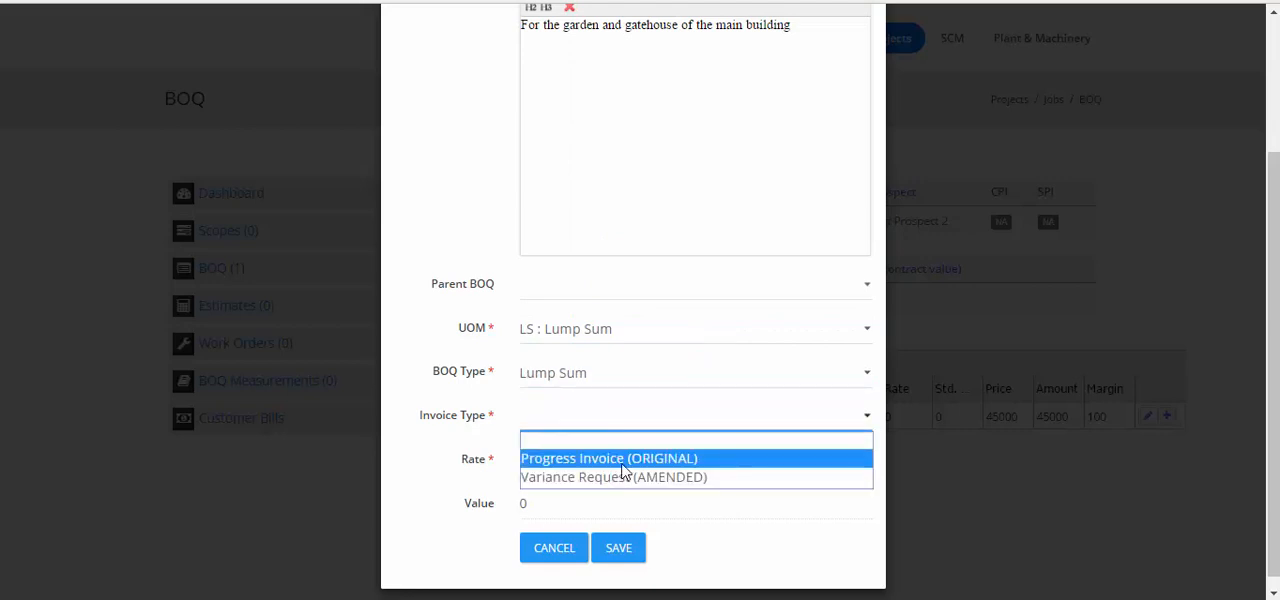
left_click(621, 460)
Give the Gatehouse and Garden BOQ a rate of 50000 and a quantity of 1, and save it
left_click(594, 464)
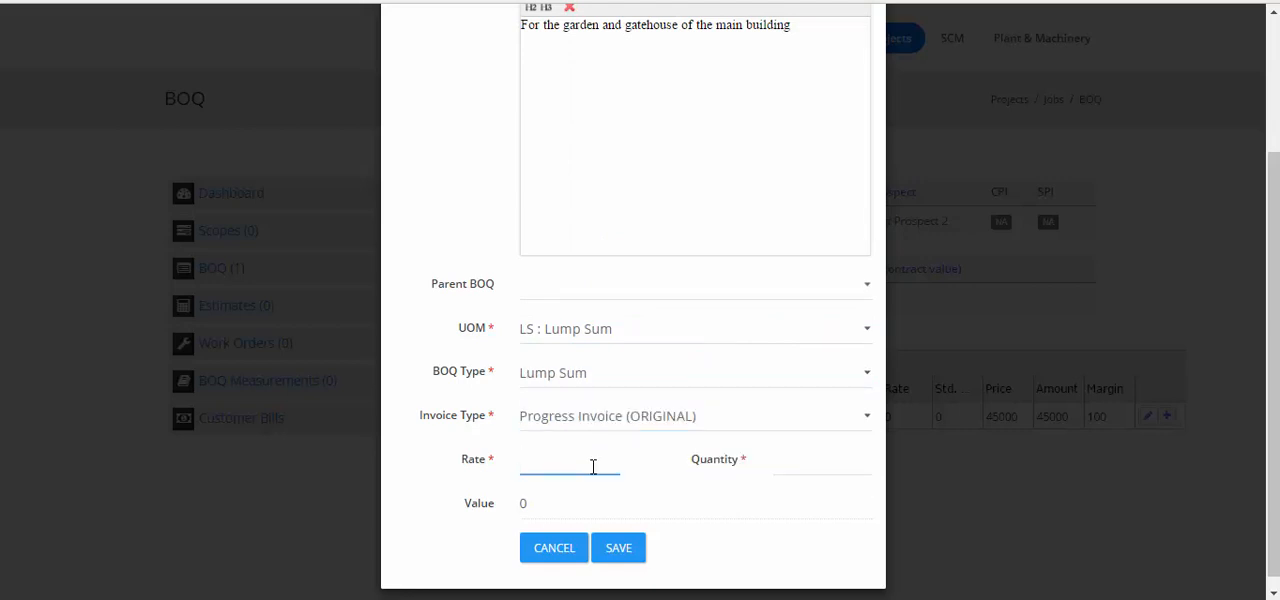
type("50000")
key("Tab")
type("1")
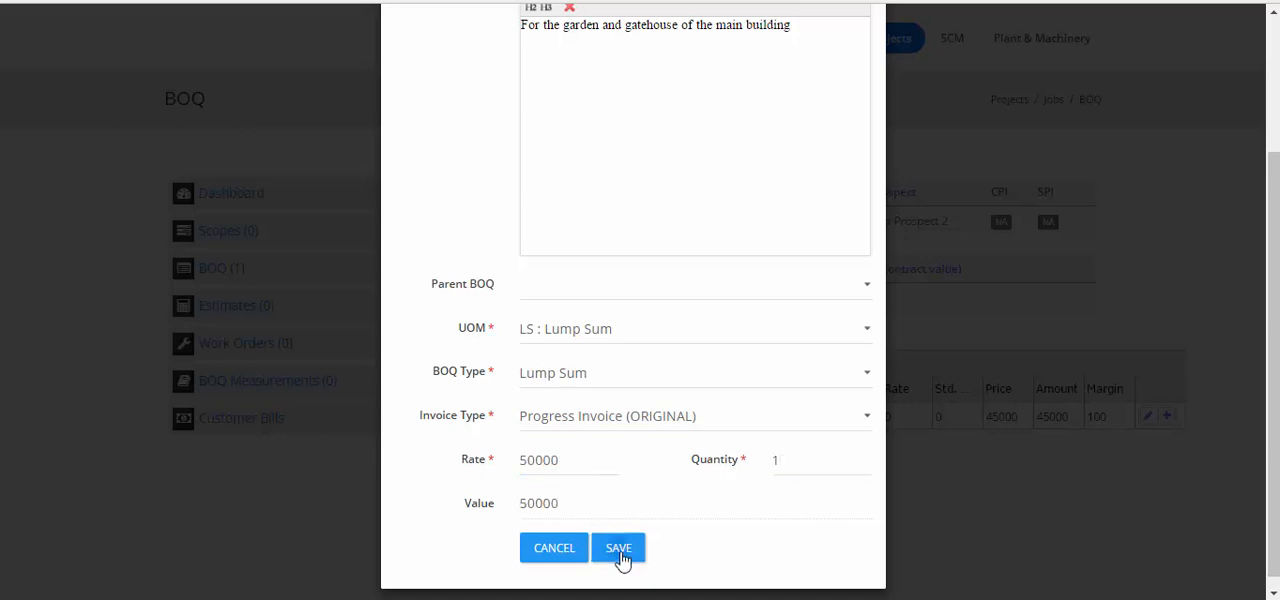
left_click(617, 557)
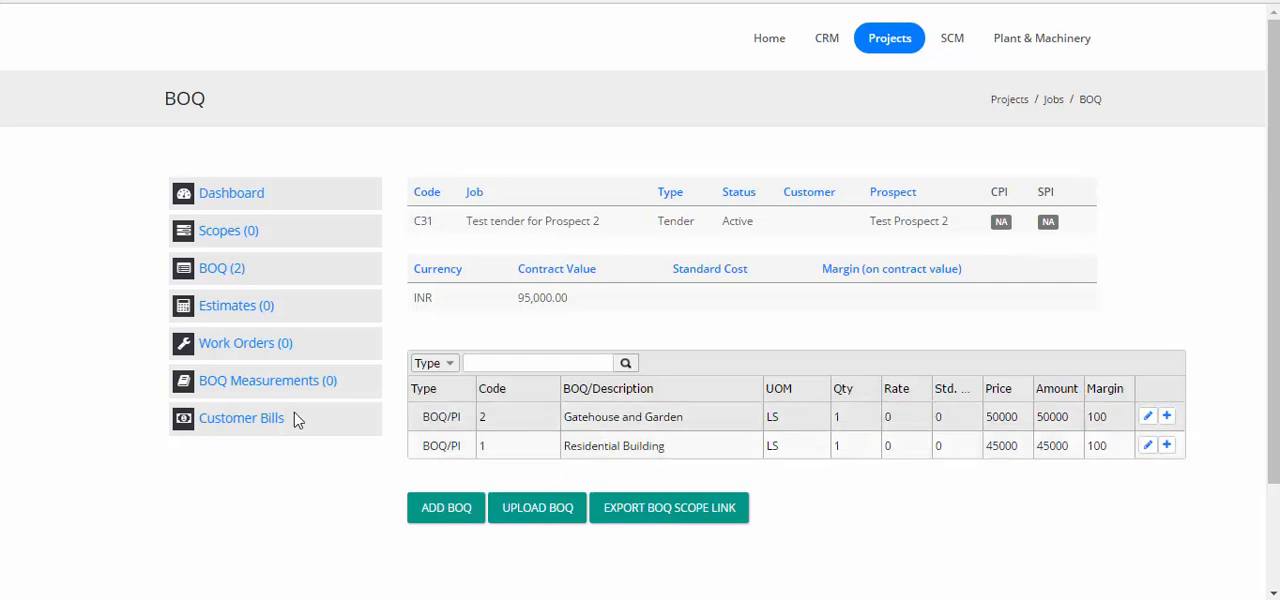
In the job's scopes, add and save a task described as "Building" with the parent package Construction Service
left_click(210, 232)
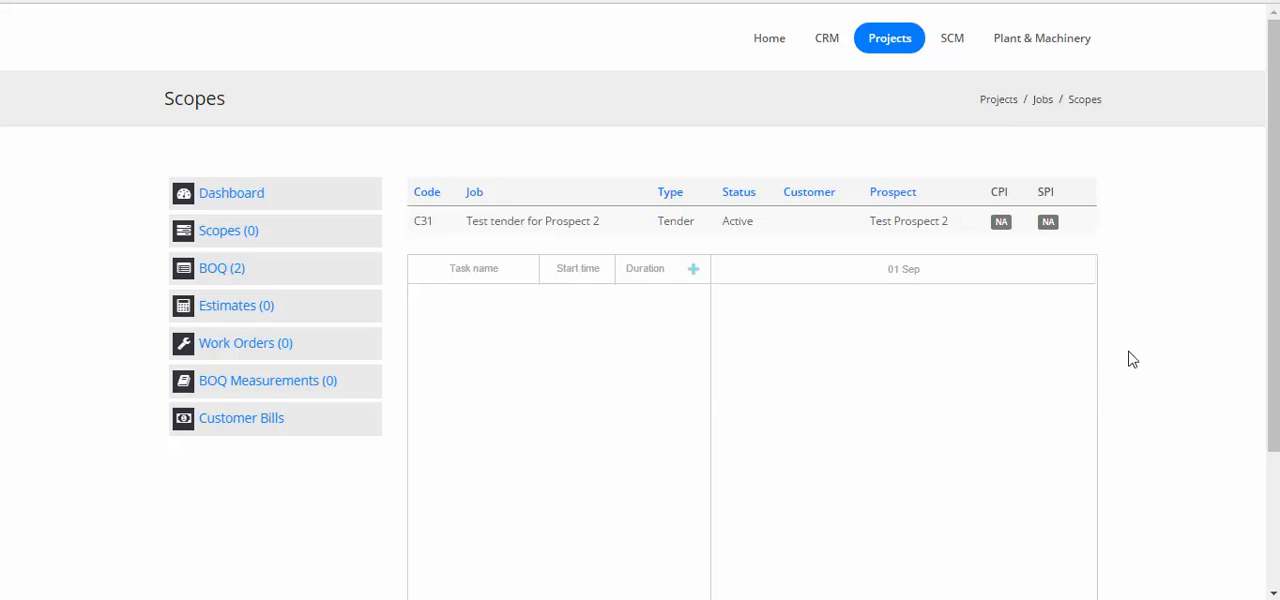
scroll(1130, 358, "down", 3)
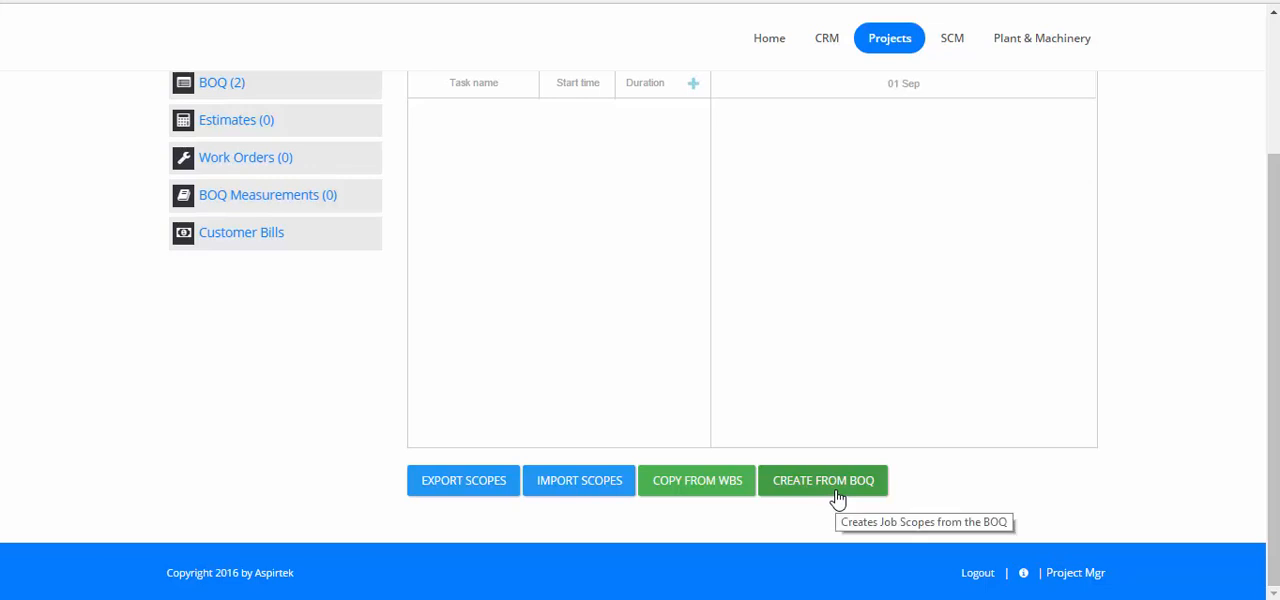
scroll(817, 528, "up", 2)
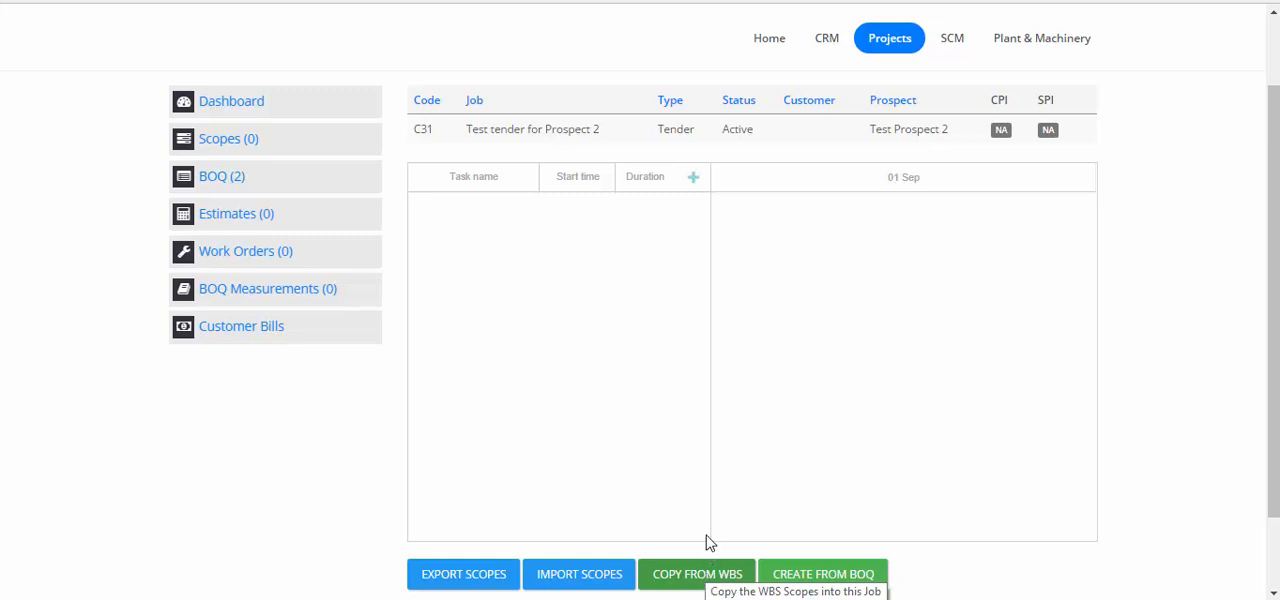
left_click(693, 185)
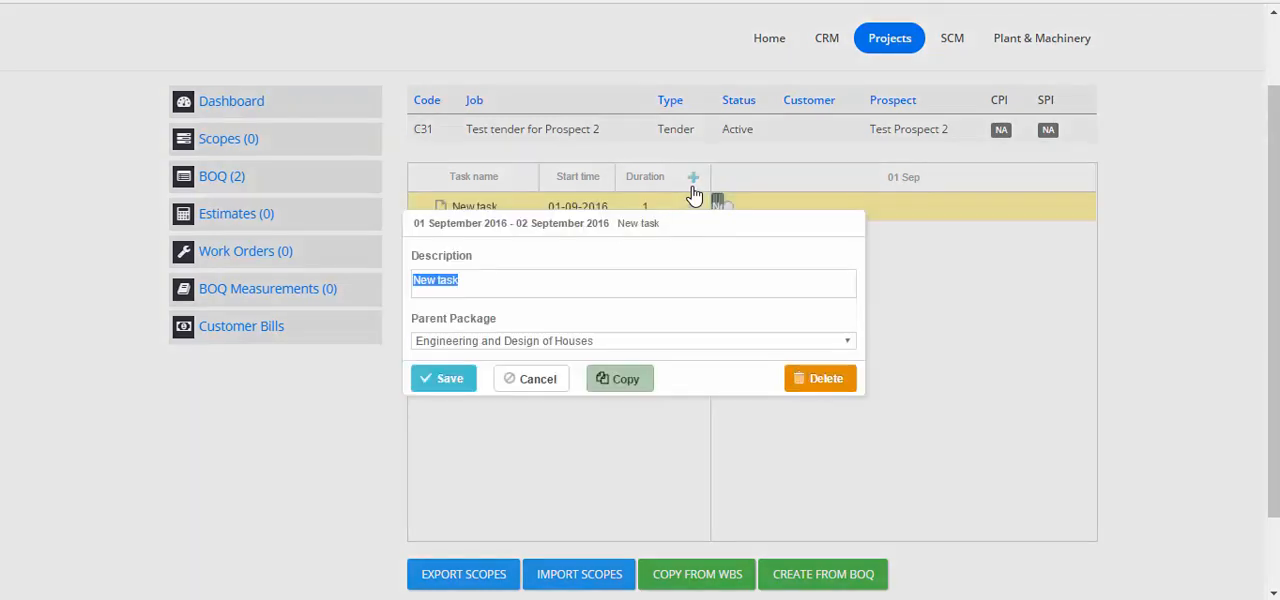
left_click(697, 346)
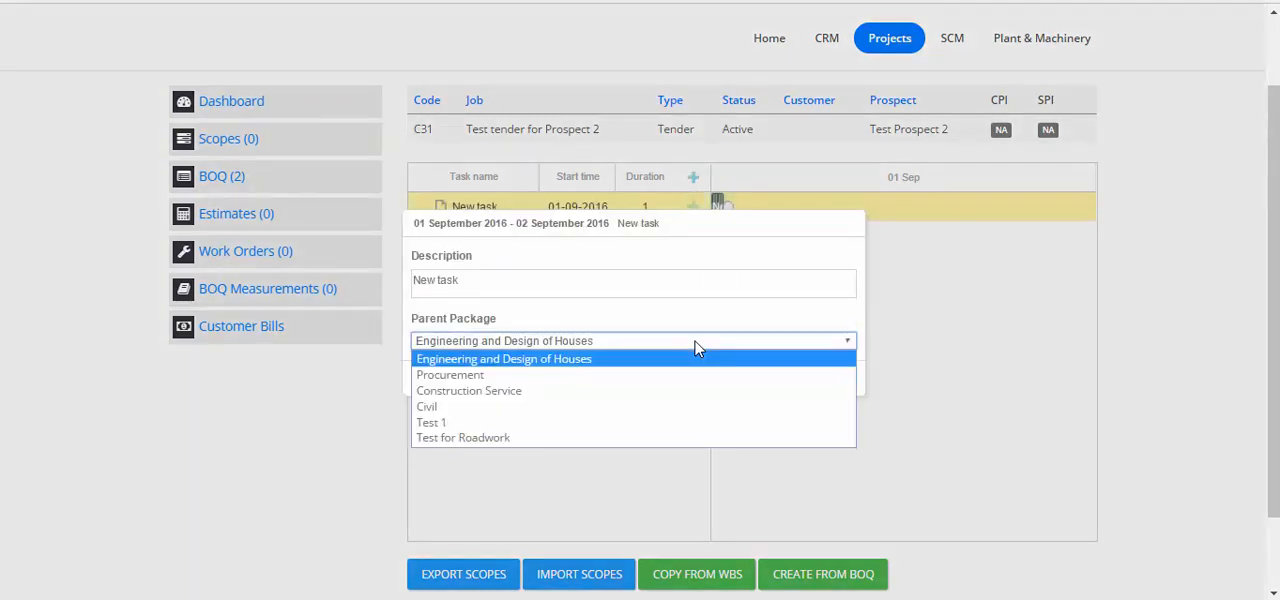
left_click(590, 395)
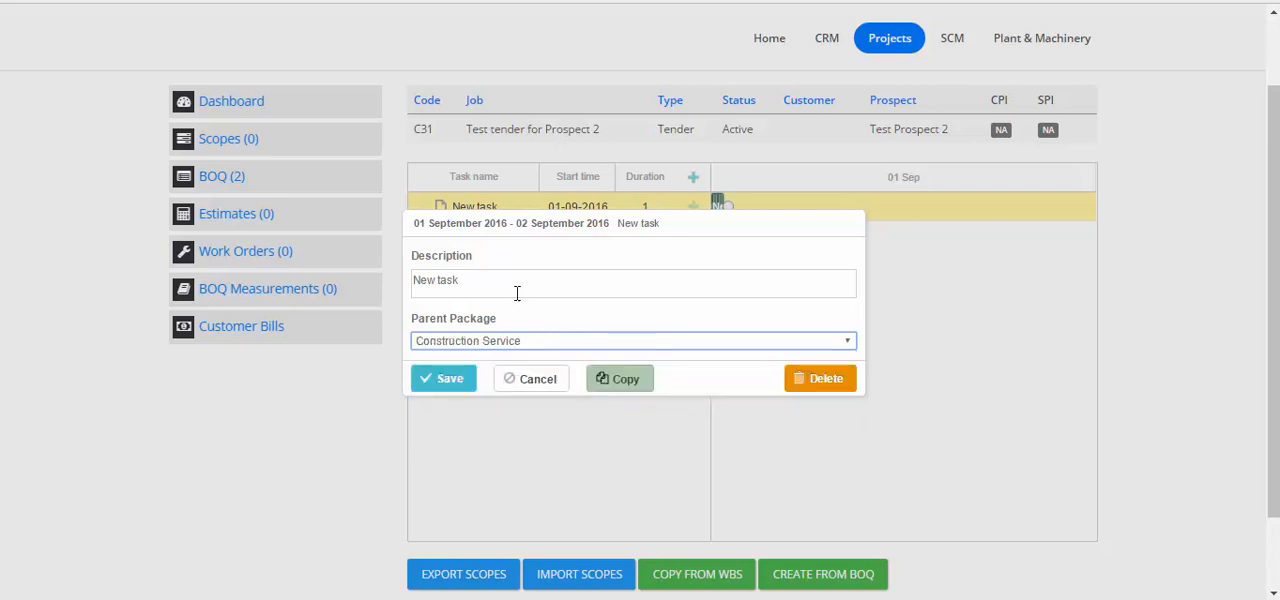
left_click_drag(517, 284, 275, 276)
type("M")
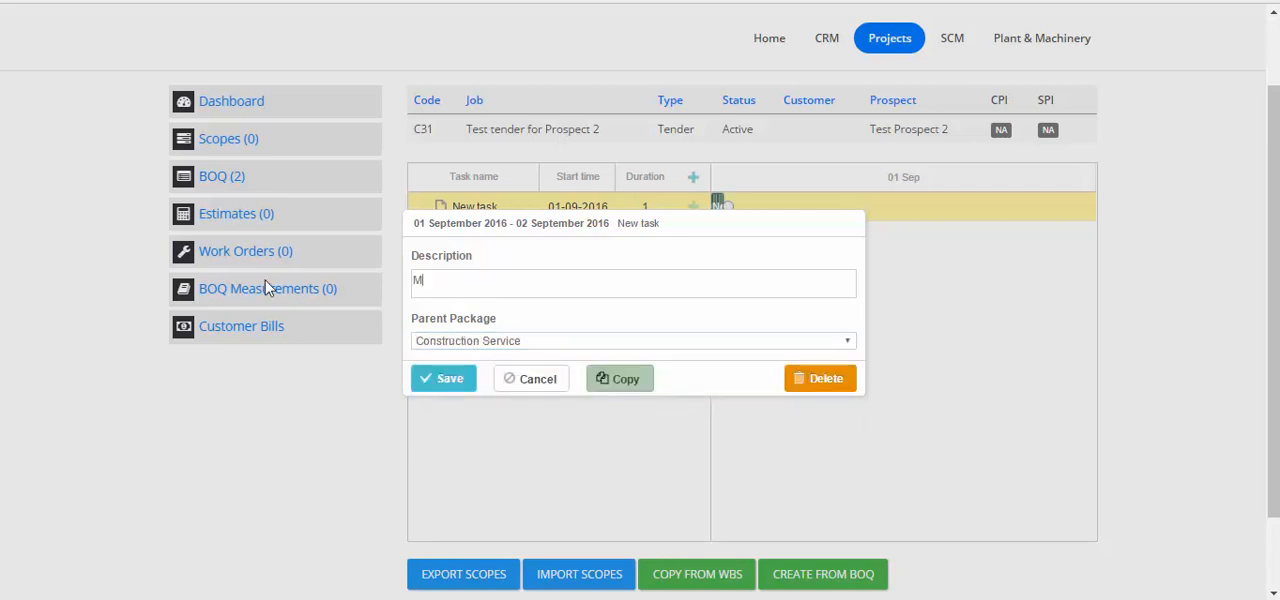
type("Building")
left_click(436, 380)
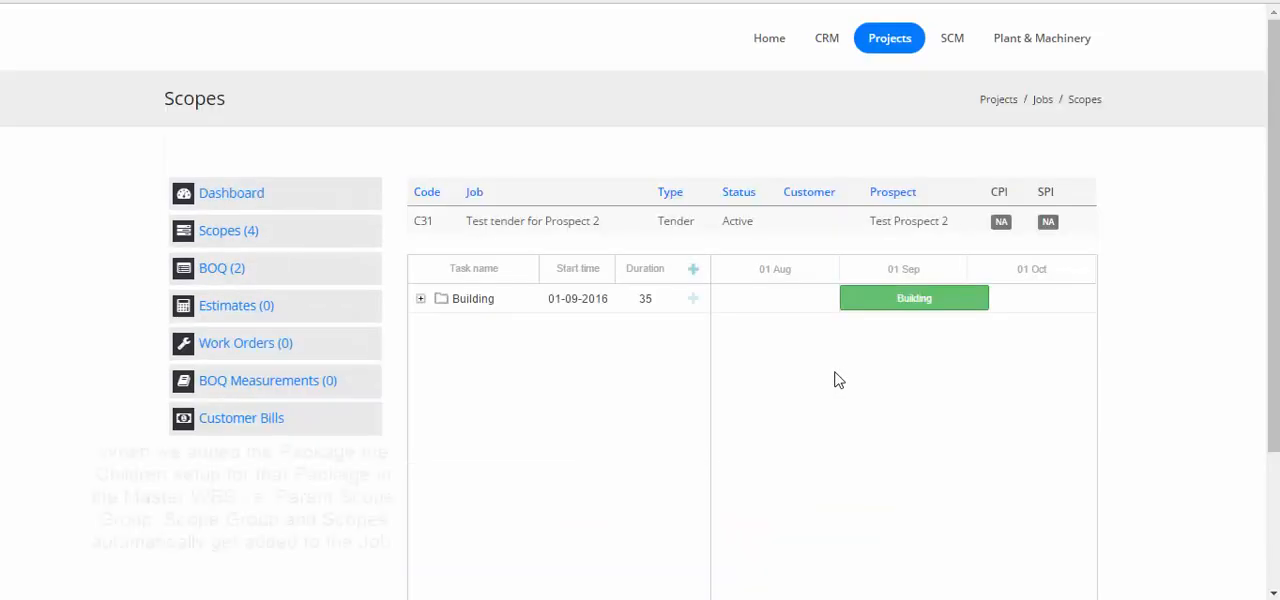
Expand the Building package down to the scopes under Site Acquisition and Site Investigation to examine its structure
left_click(421, 299)
left_click(433, 329)
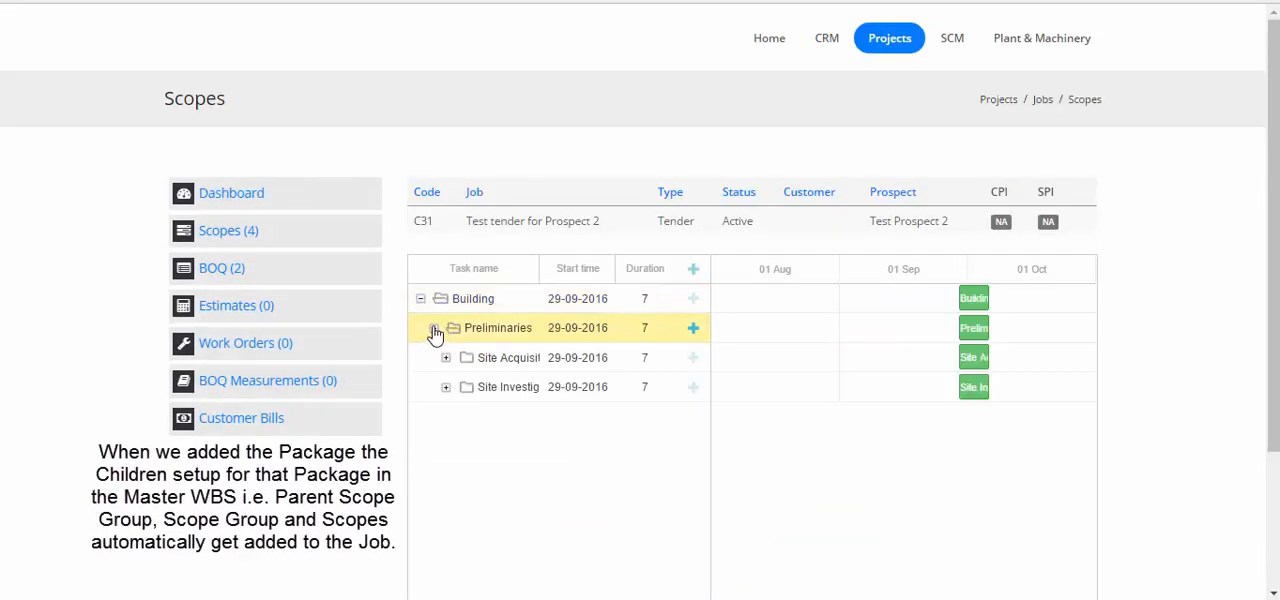
left_click(446, 358)
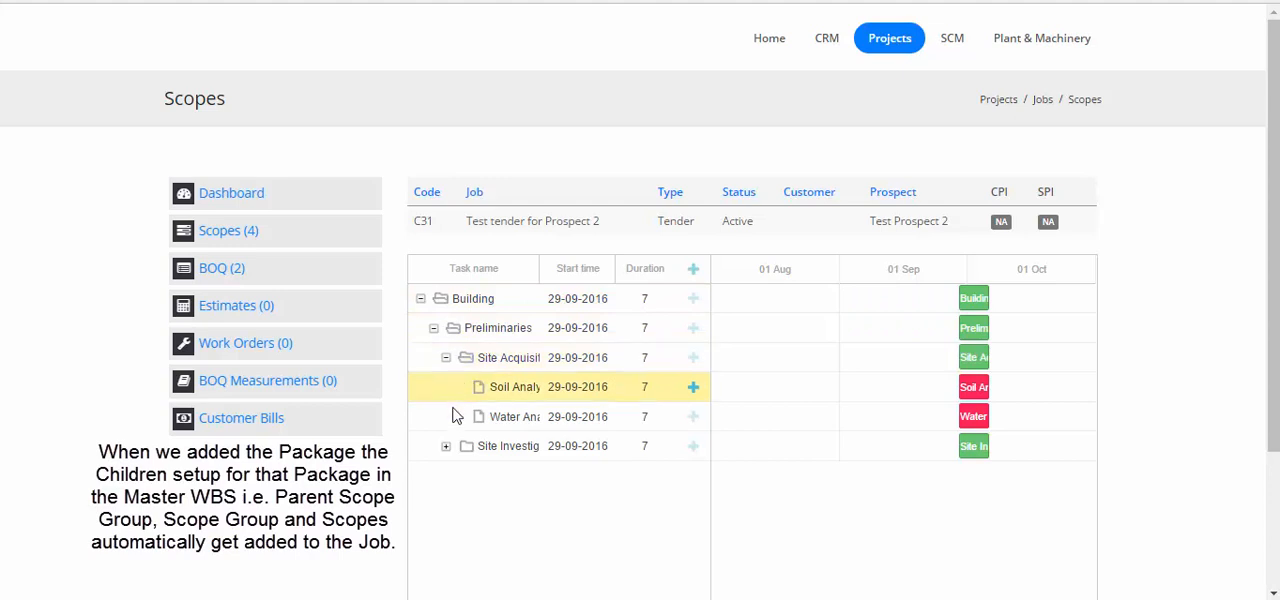
left_click(446, 447)
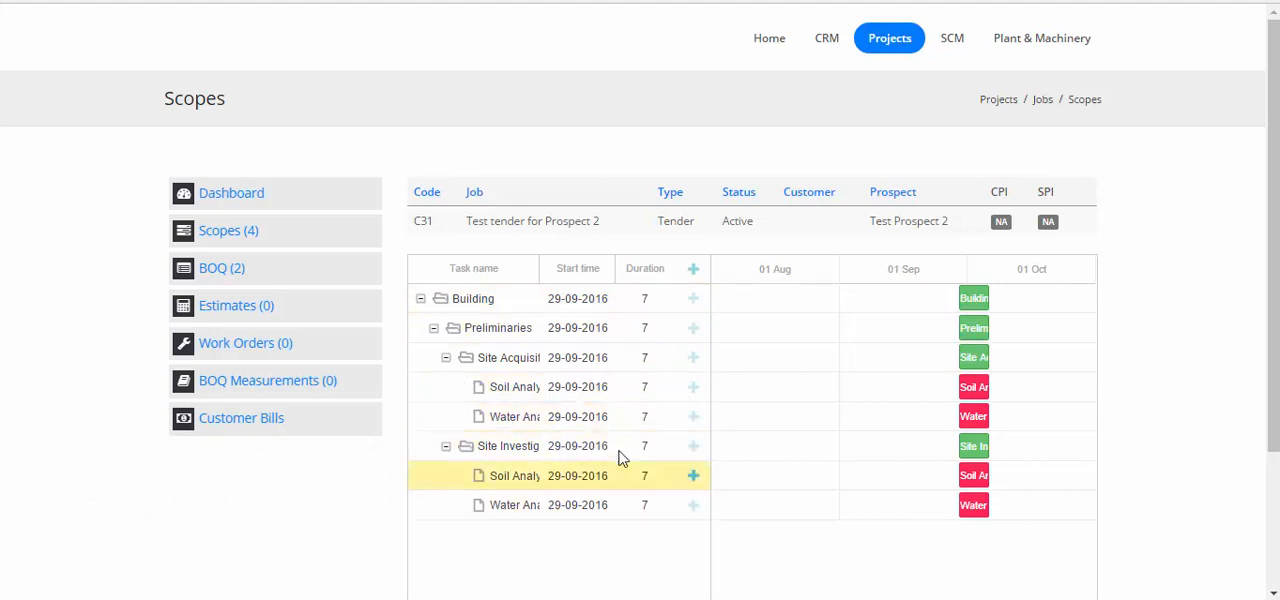
left_click(650, 502)
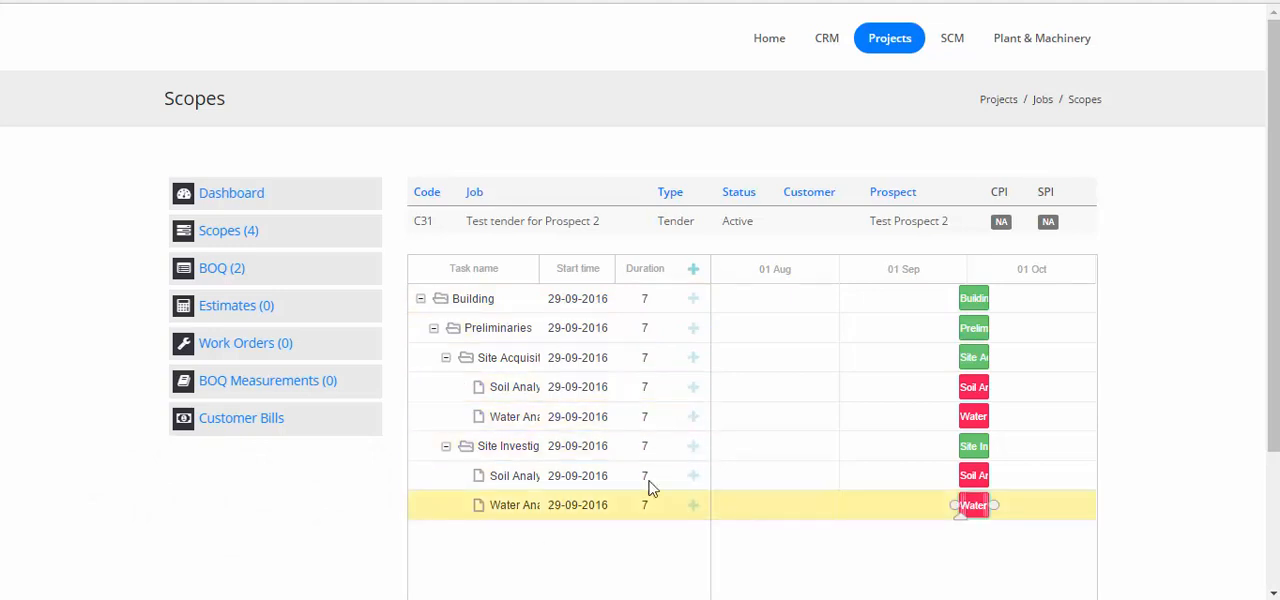
Link the Soil Analysis scope from Building, Preliminaries, Site Acquisition to the Gatehouse and Garden BOQ, and expand that BOQ's row
left_click(233, 277)
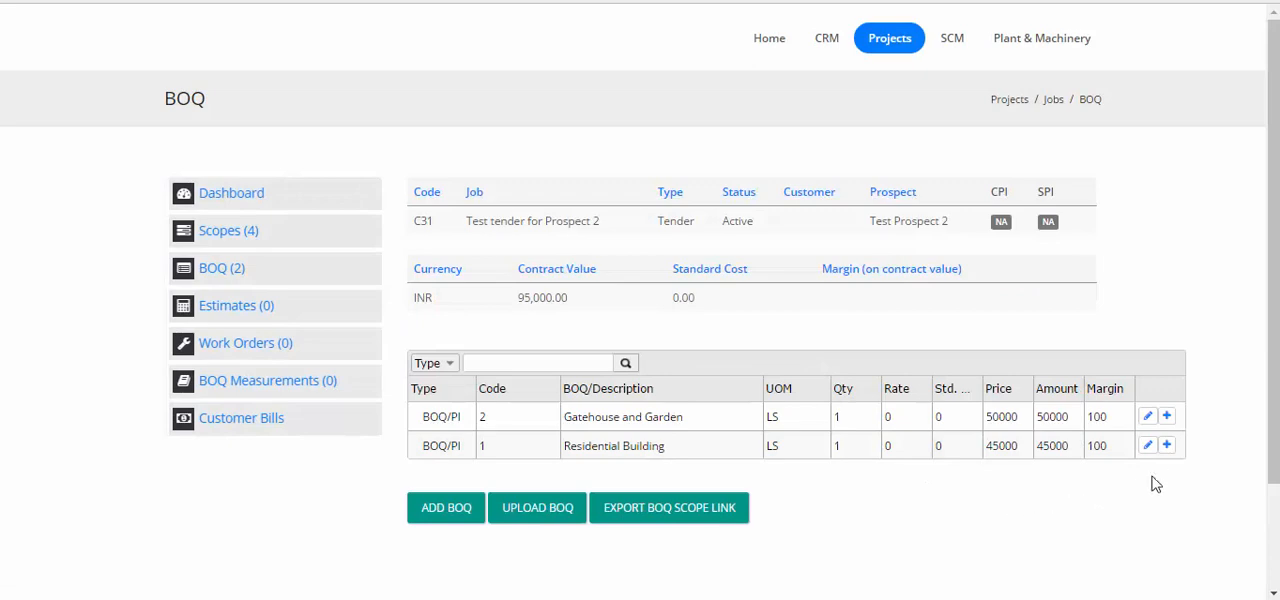
left_click(1167, 416)
left_click(690, 178)
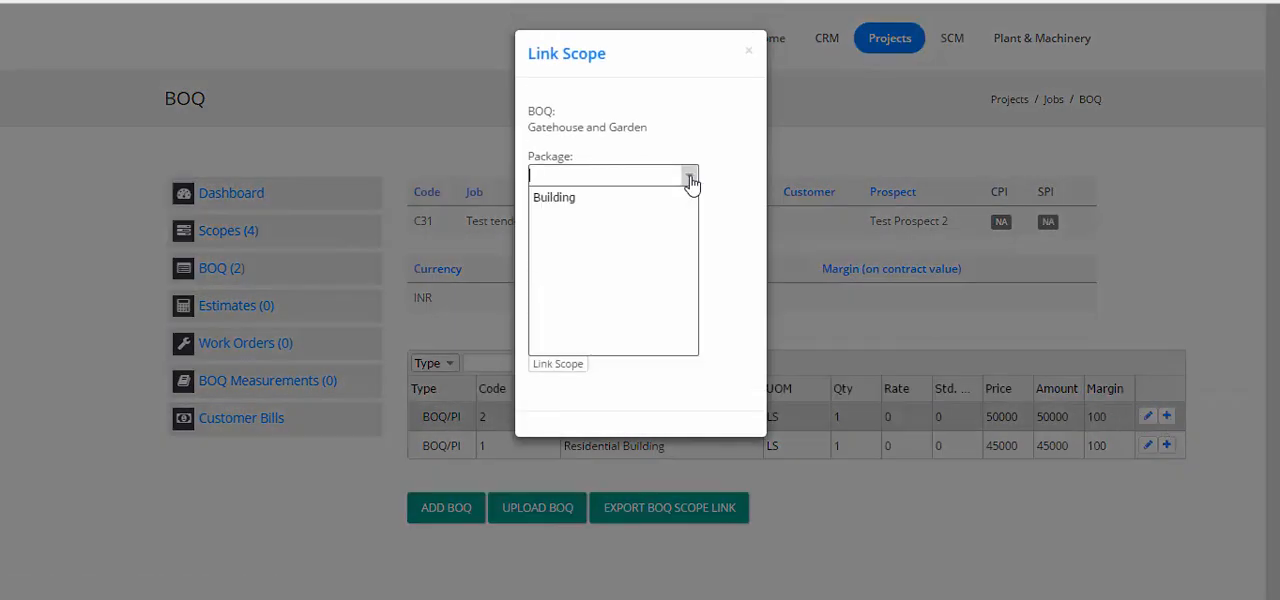
left_click(660, 198)
left_click(690, 229)
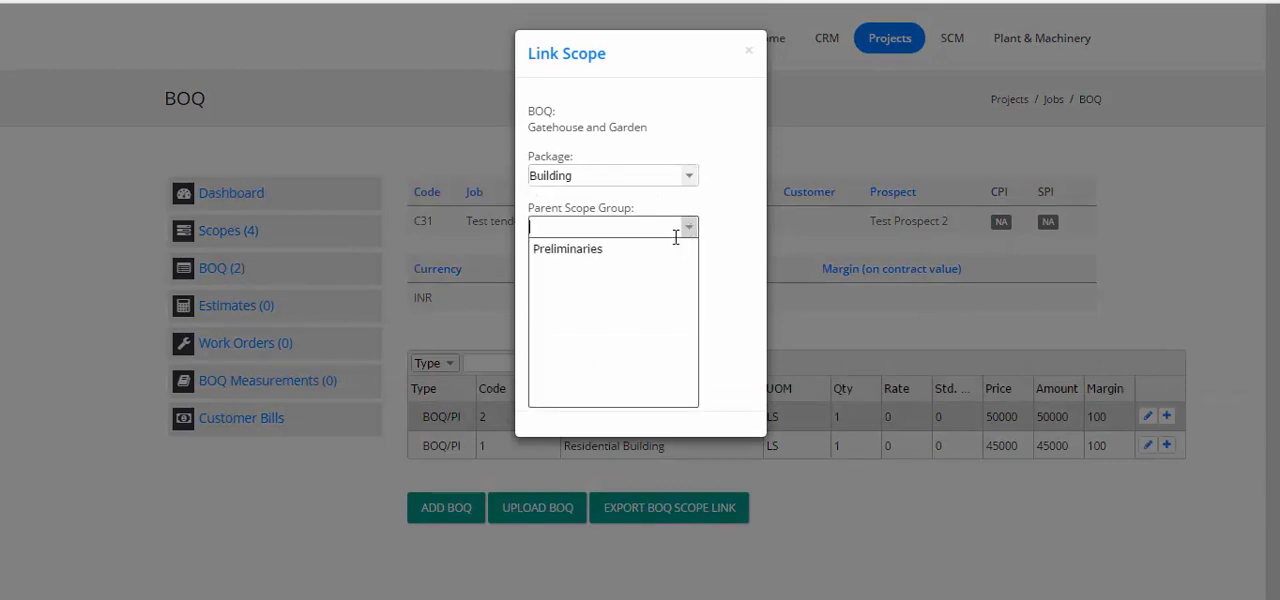
left_click(669, 251)
left_click(688, 283)
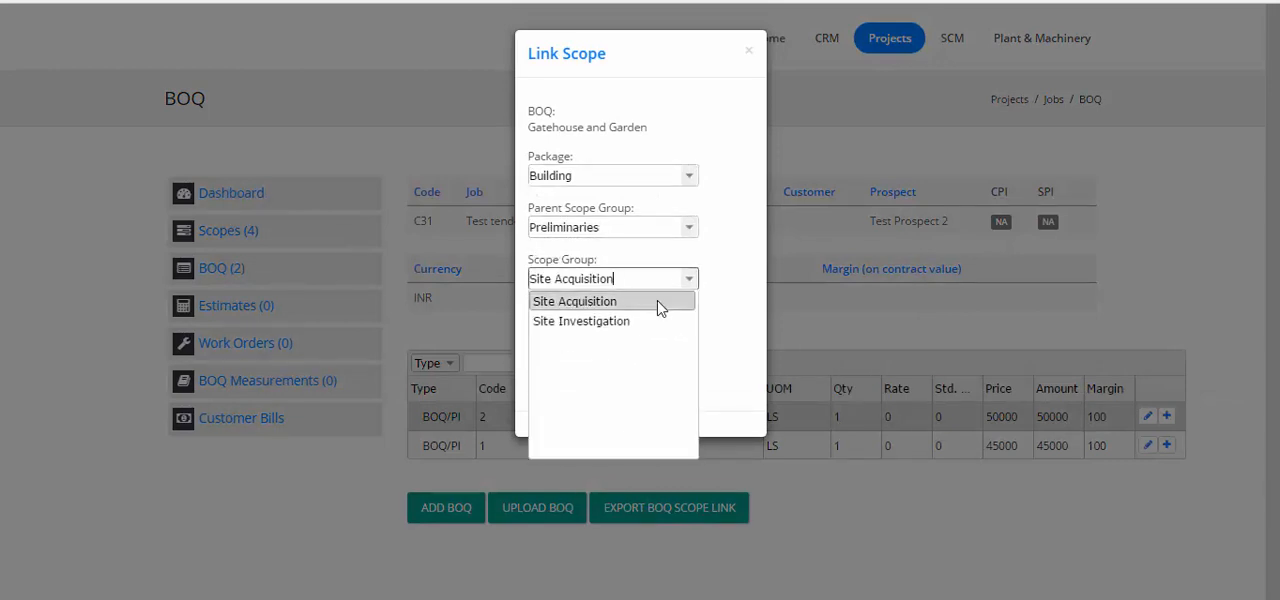
left_click(657, 301)
left_click(690, 333)
left_click(645, 353)
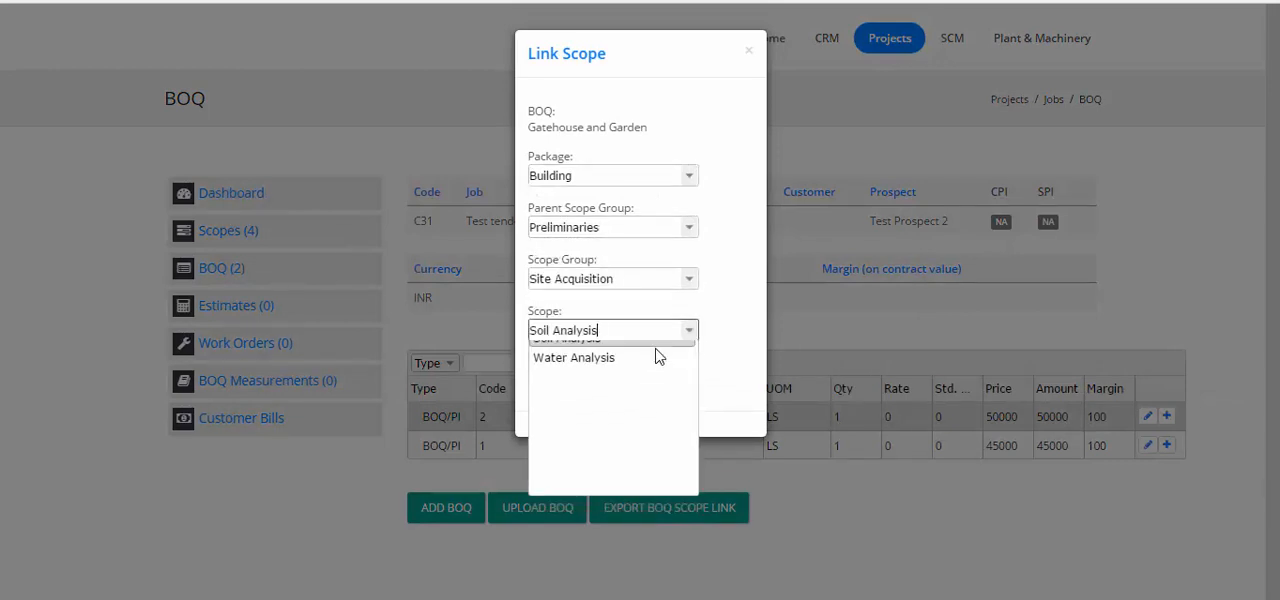
left_click(582, 374)
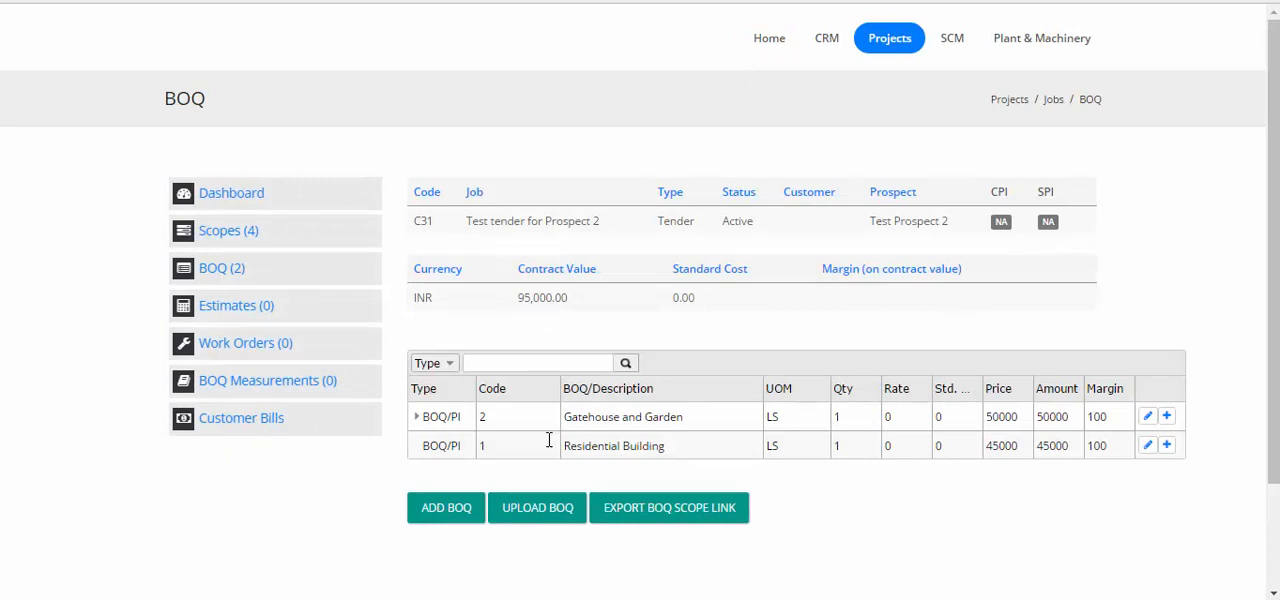
left_click(416, 418)
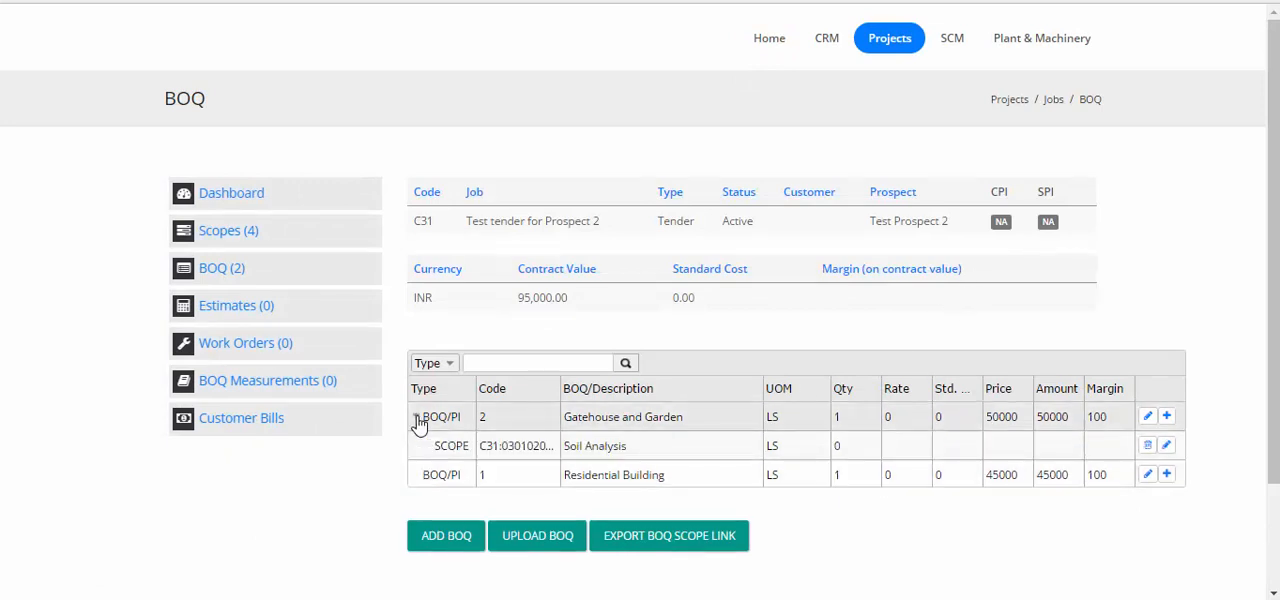
Link the Water Analysis scope from Building, Preliminaries, Site Investigation to the Residential Building BOQ, and expand both BOQ rows
left_click(1166, 476)
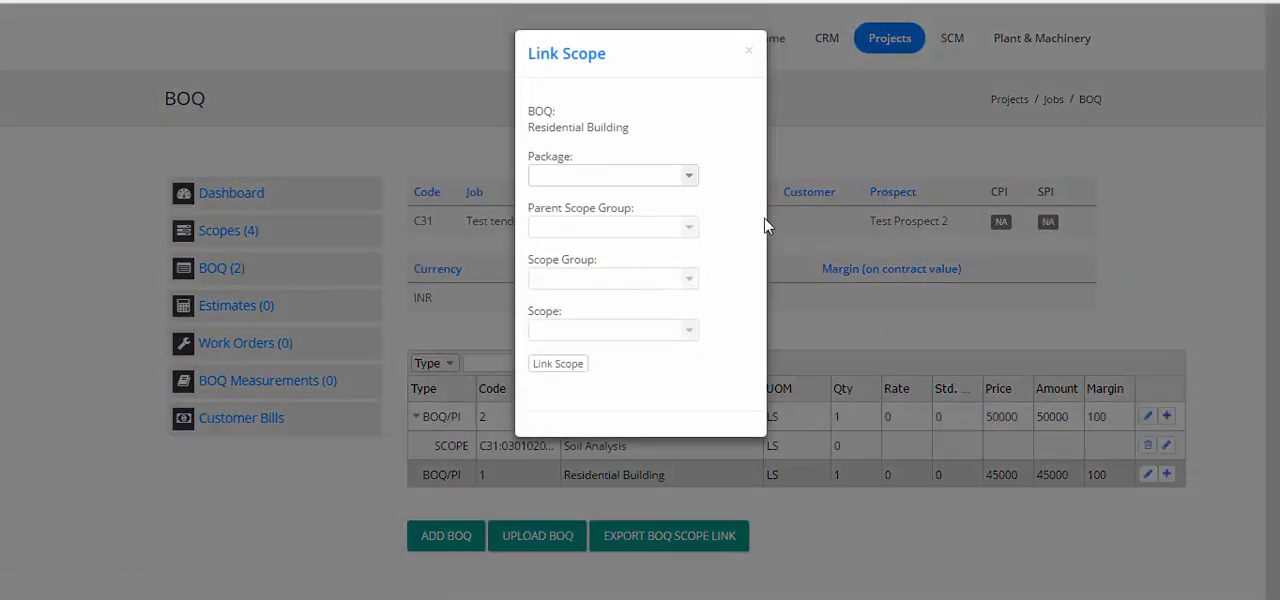
left_click(697, 178)
left_click(646, 205)
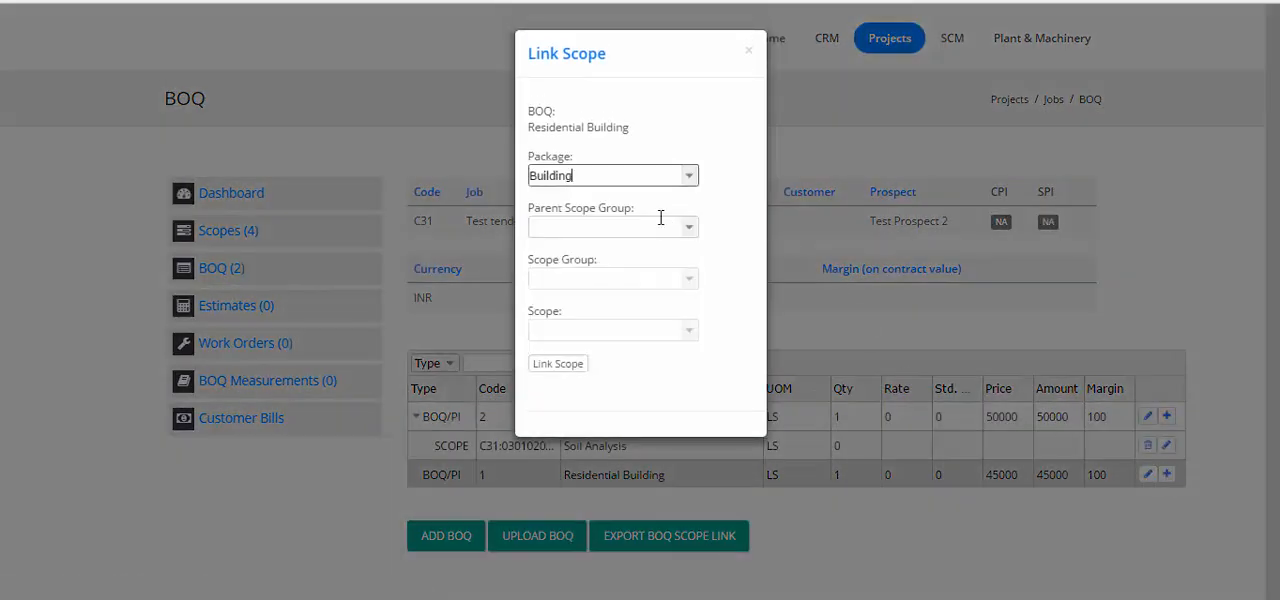
left_click(686, 230)
left_click(677, 264)
left_click(686, 278)
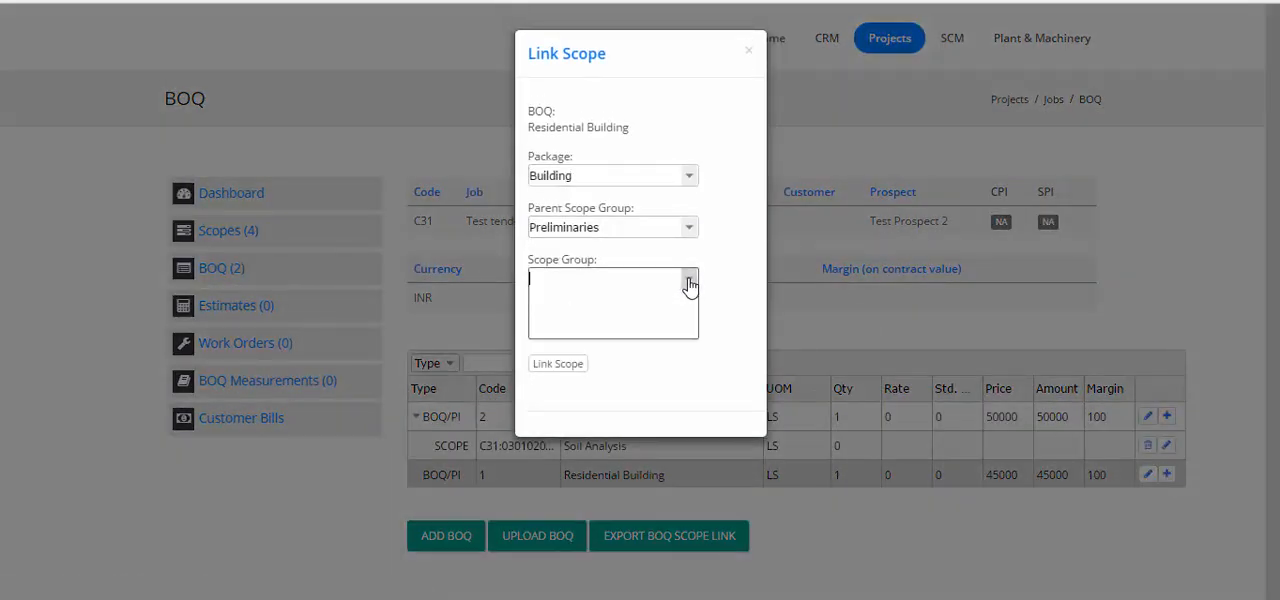
left_click(654, 321)
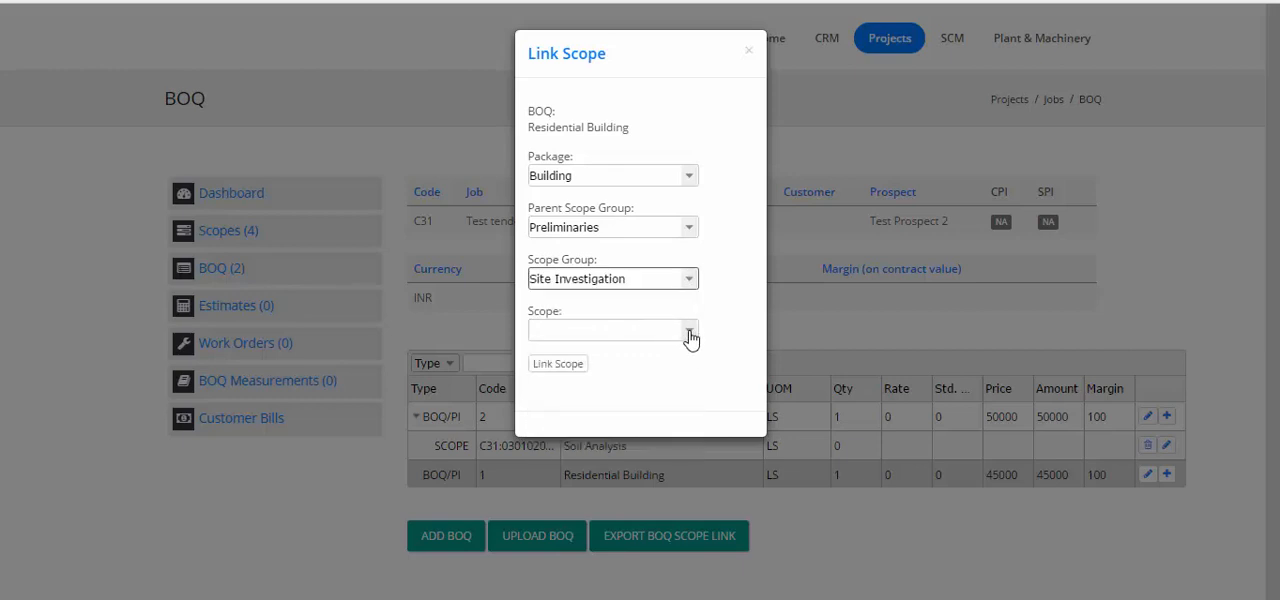
left_click(688, 332)
left_click(648, 372)
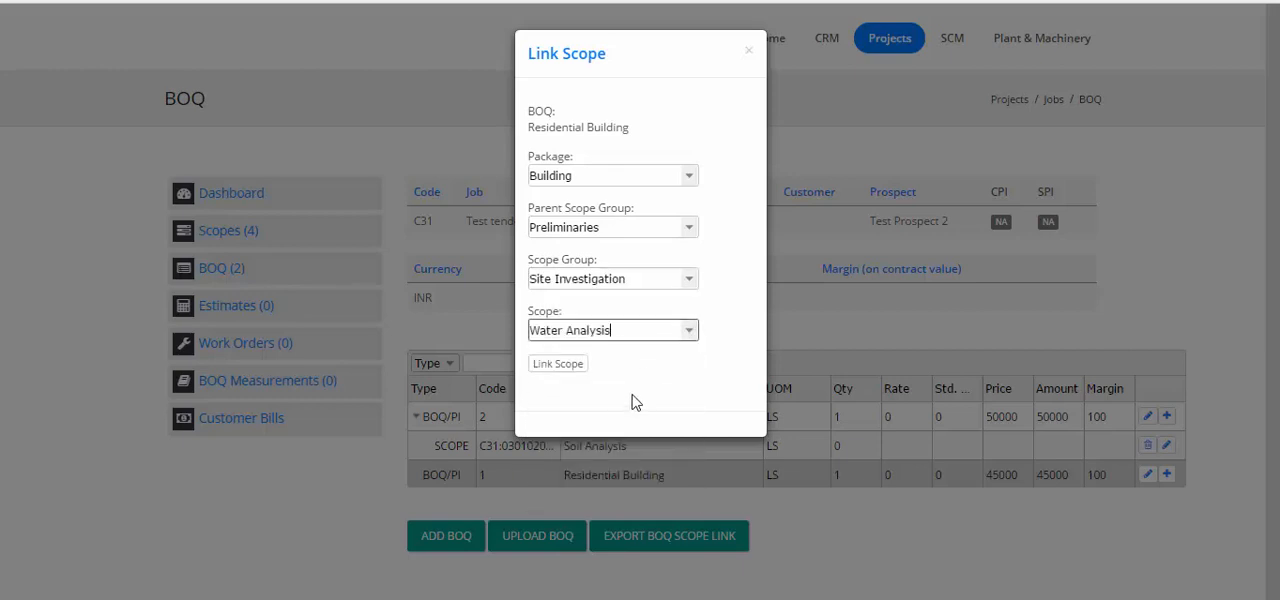
left_click(568, 366)
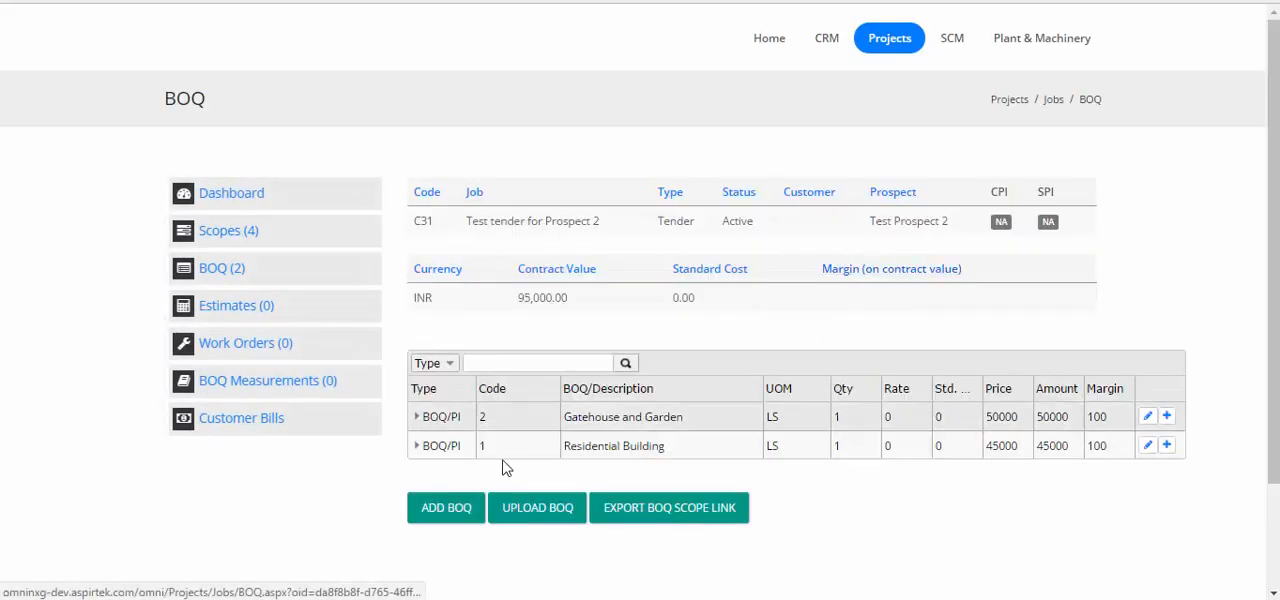
left_click(416, 416)
left_click(416, 475)
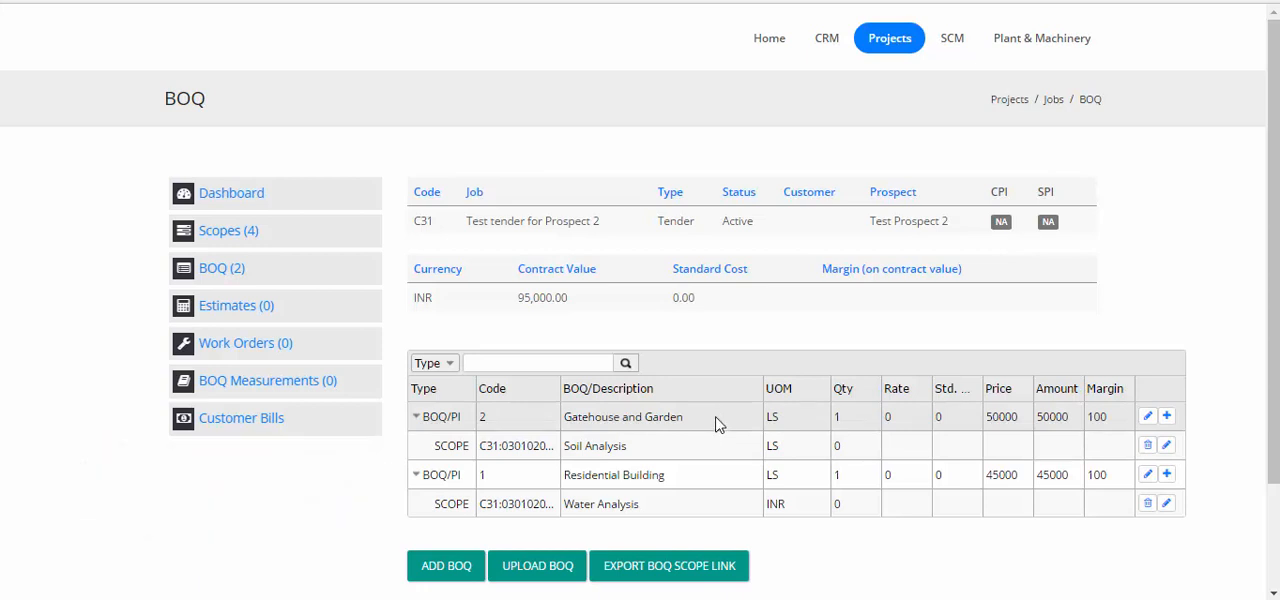
Add and save an estimate for the job with the notes "Estimate for Quote" and Budget set to No
left_click(254, 309)
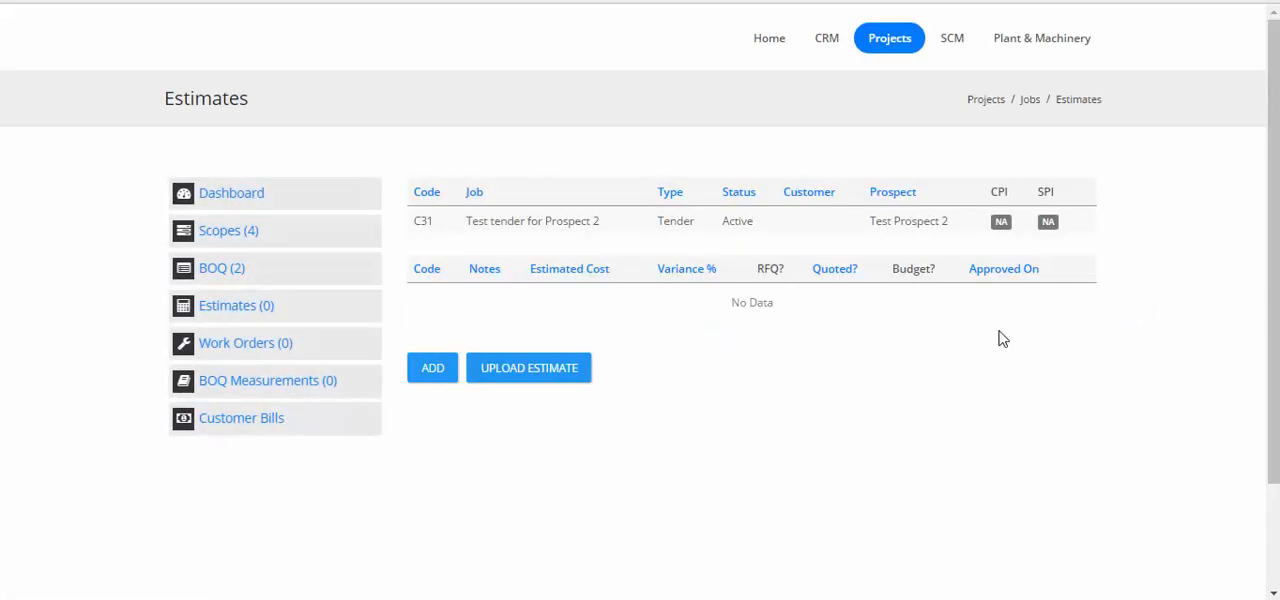
left_click(430, 378)
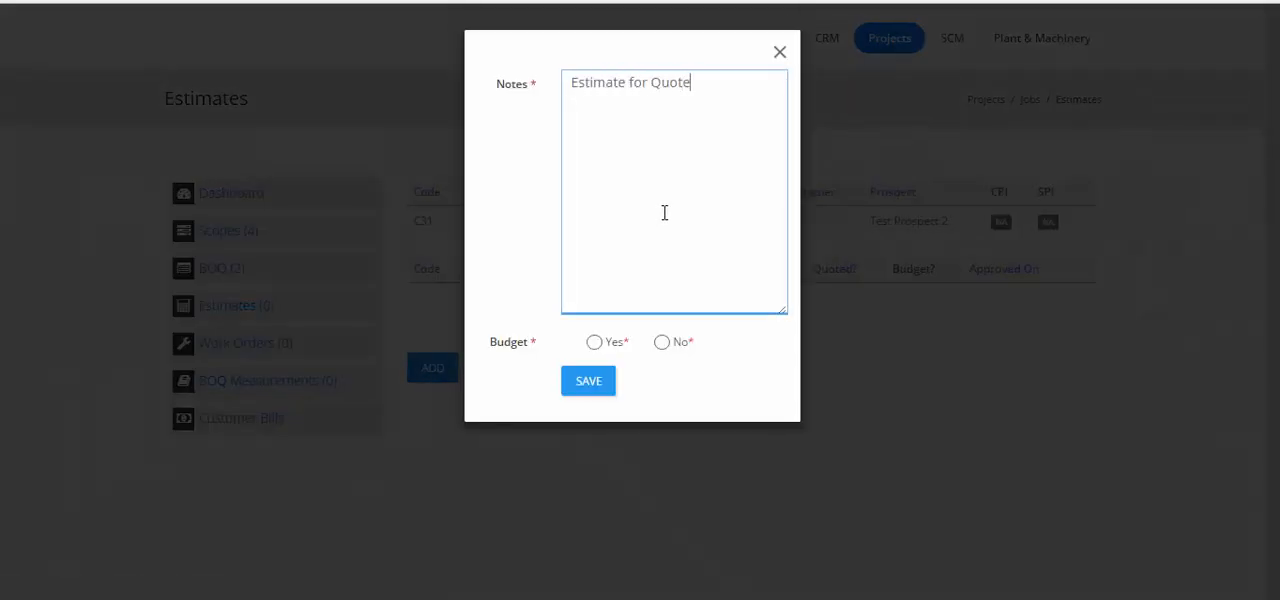
left_click(664, 344)
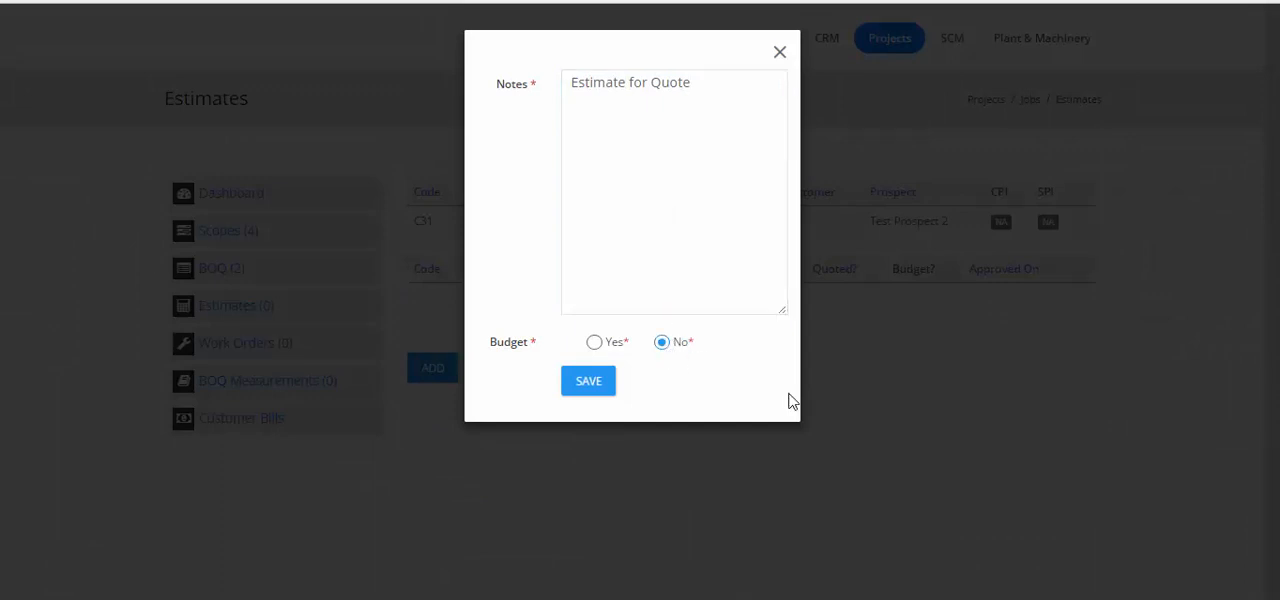
left_click(588, 390)
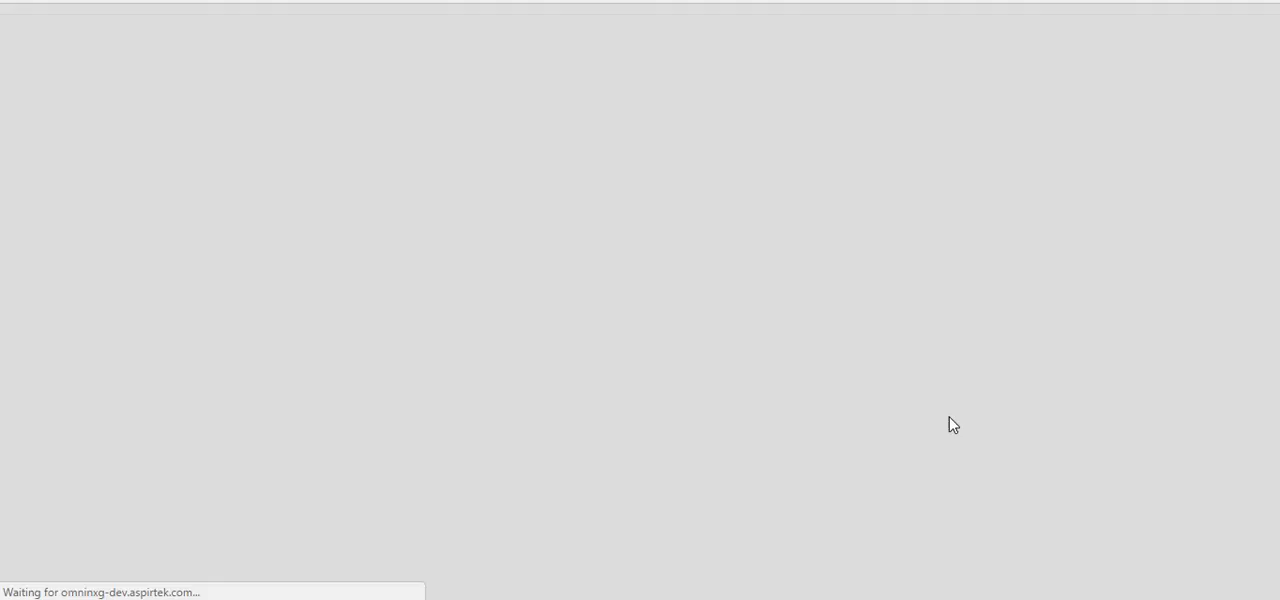
Expand both BOQs in the estimate and open the rate analysis for the Soil Analysis scope
scroll(1160, 365, "down", 3)
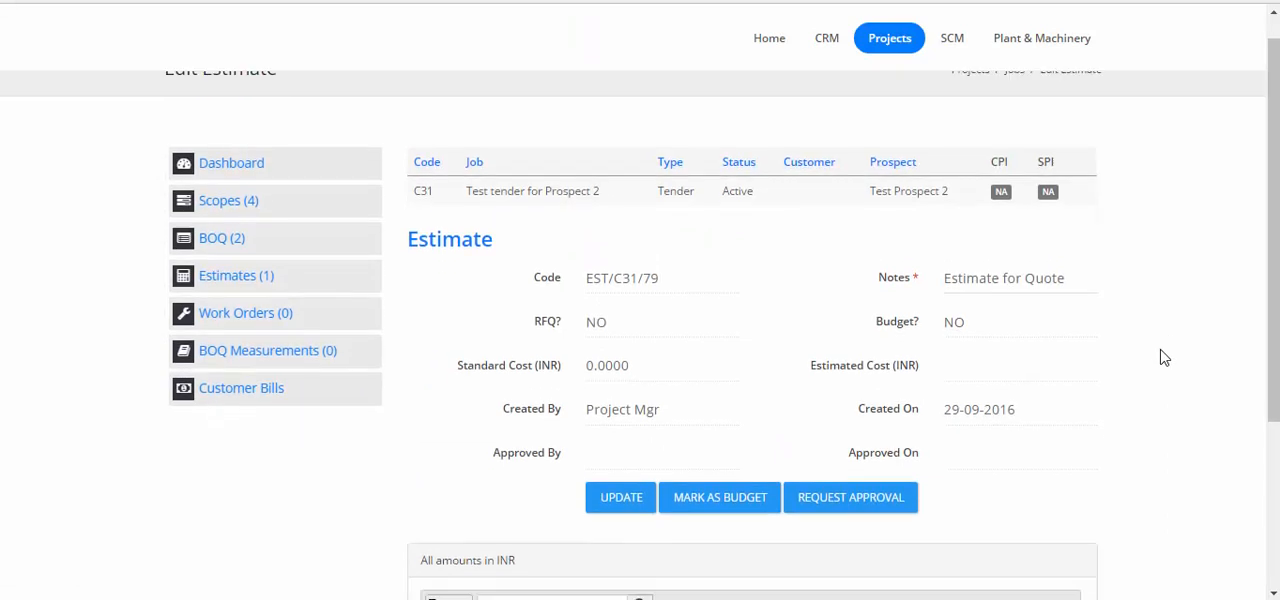
left_click(437, 397)
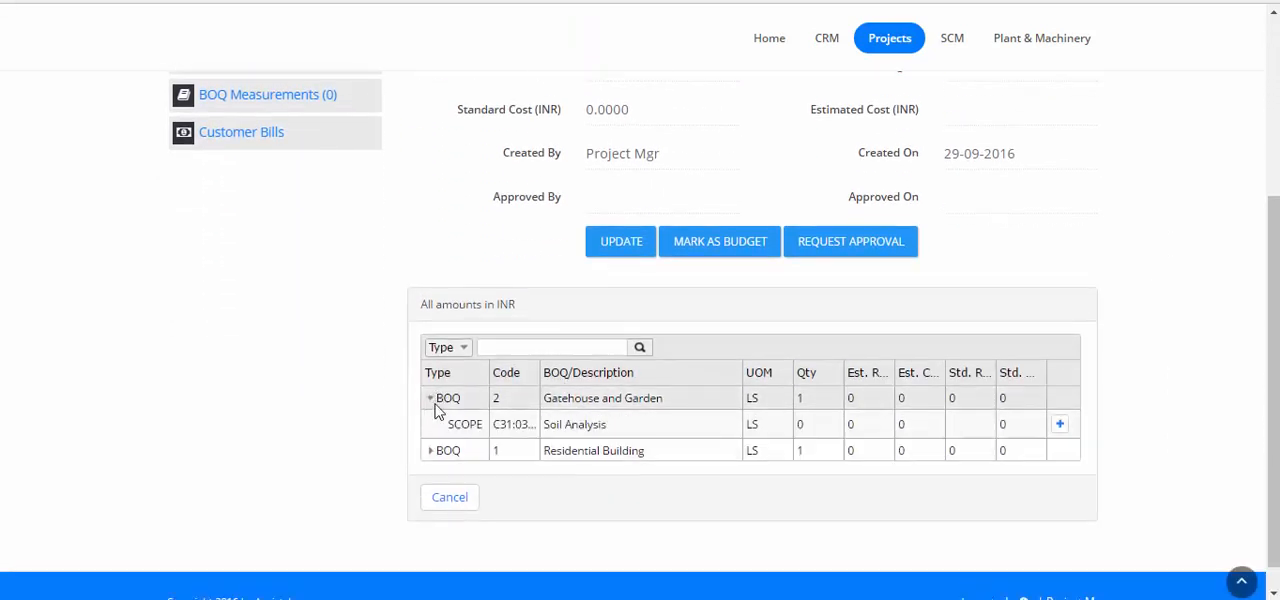
left_click(434, 450)
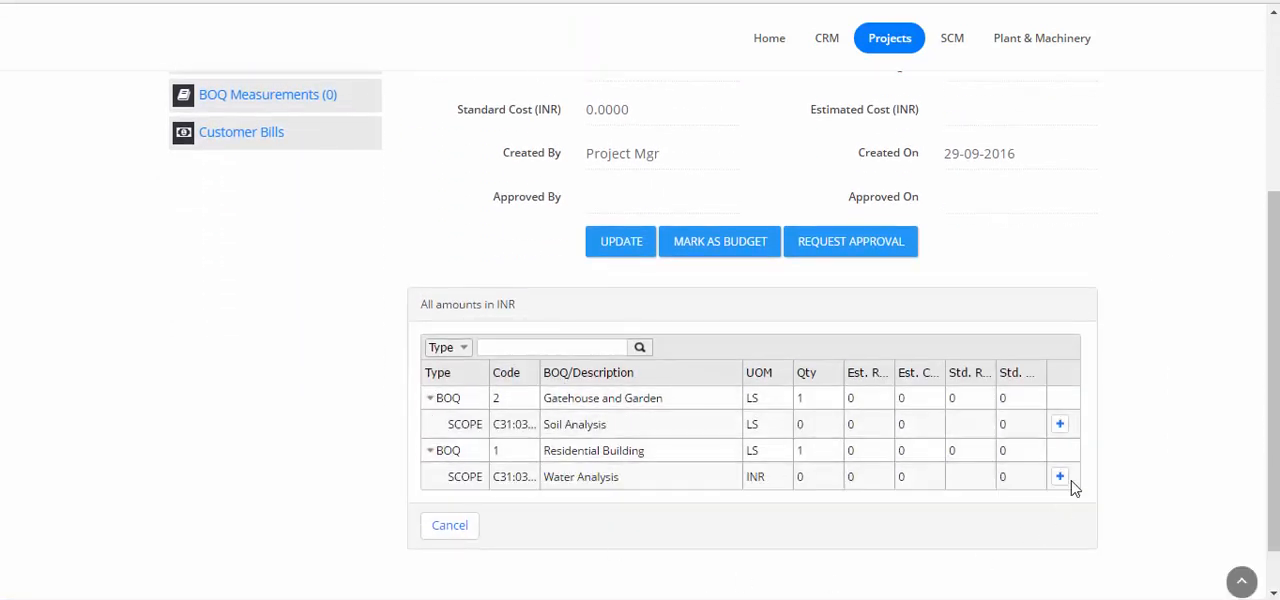
left_click(1062, 428)
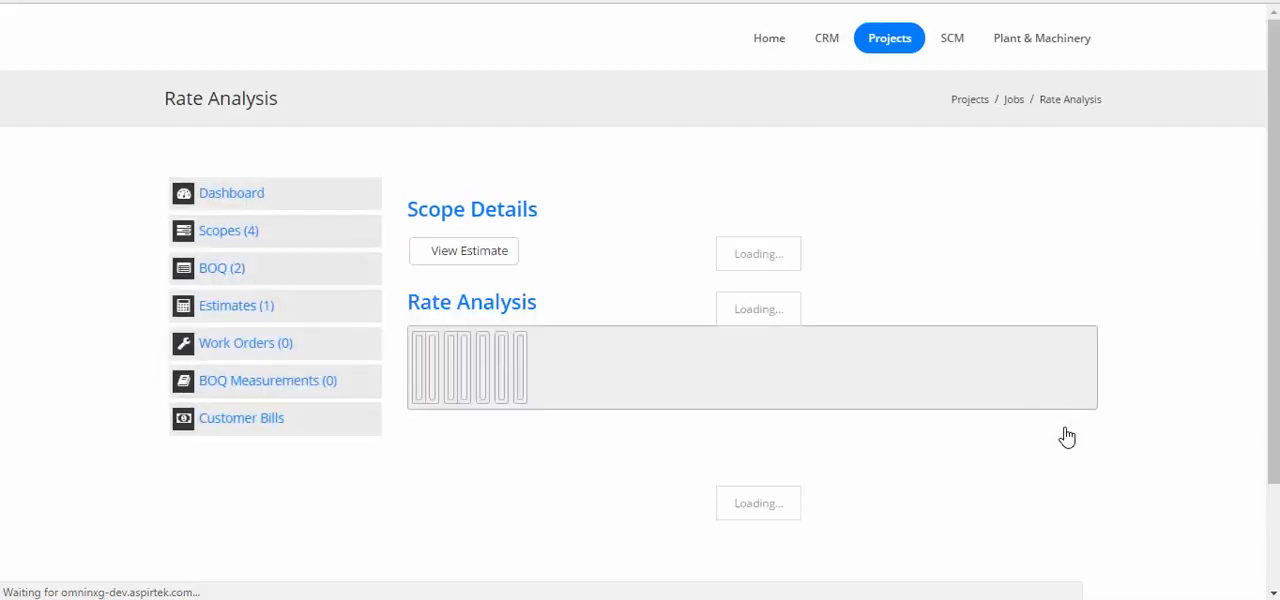
Search the materials for "cement" and add Cement 43 grade to the rate analysis with quantity 50 and rate 450
scroll(1067, 437, "down", 3)
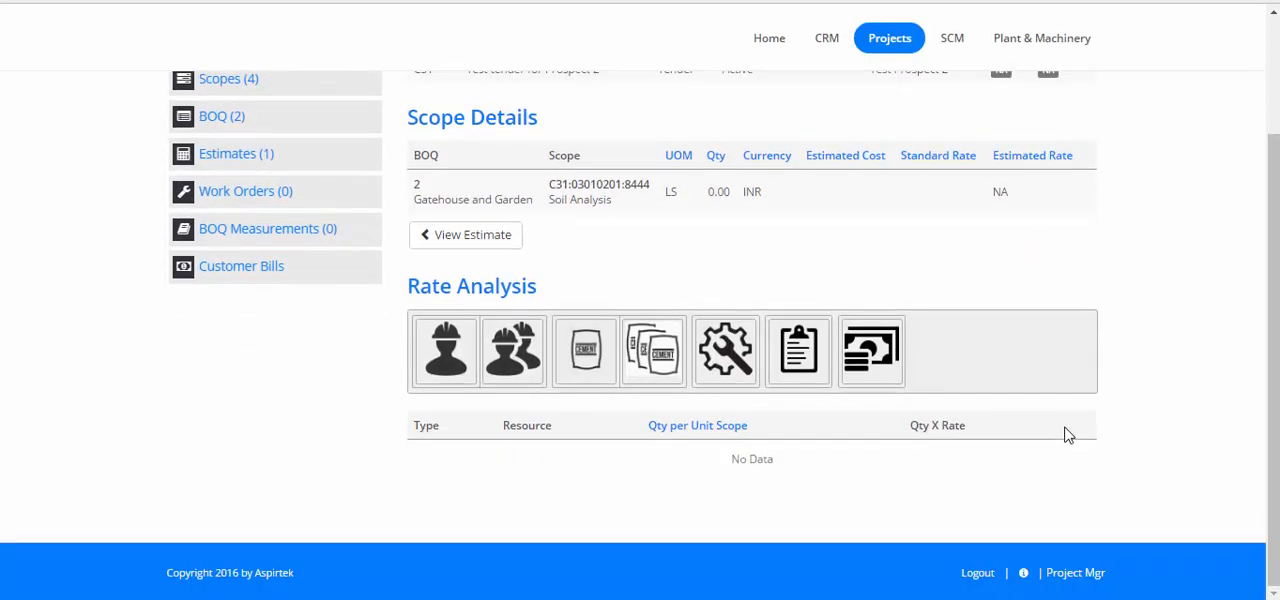
left_click(610, 366)
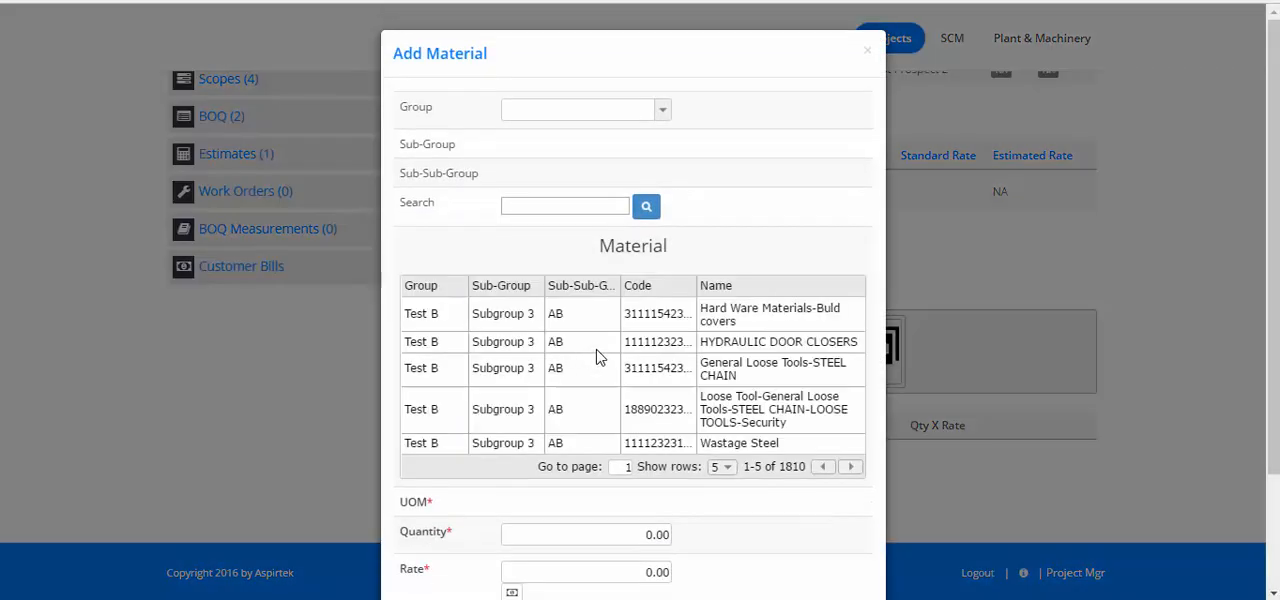
left_click(566, 203)
left_click(650, 212)
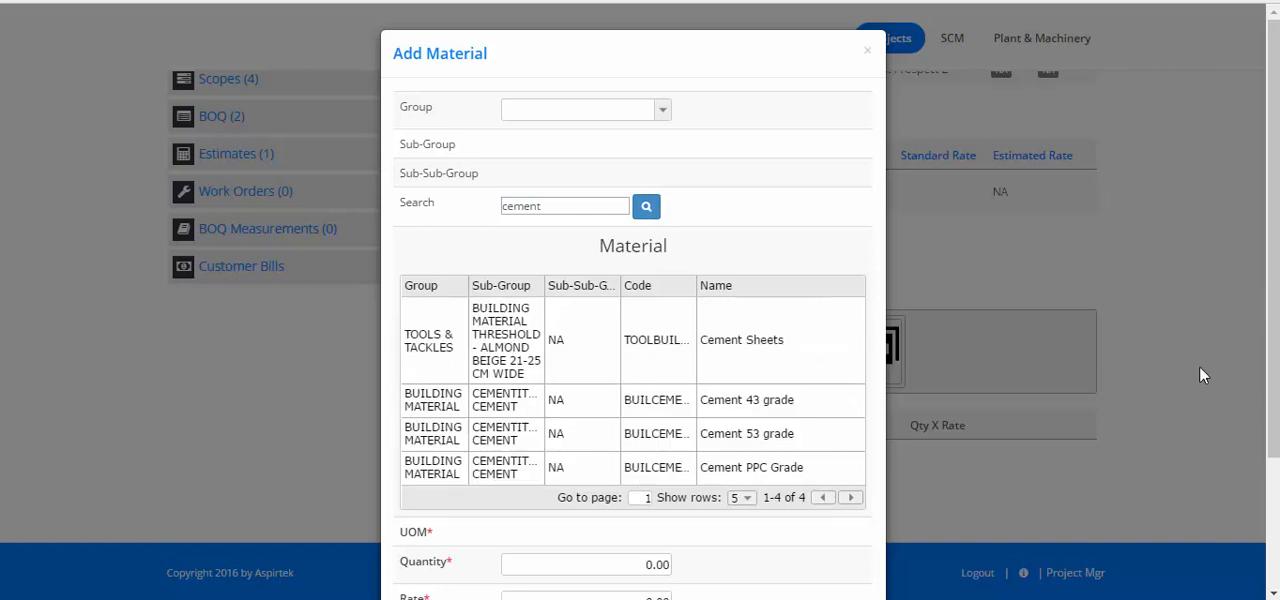
left_click(767, 400)
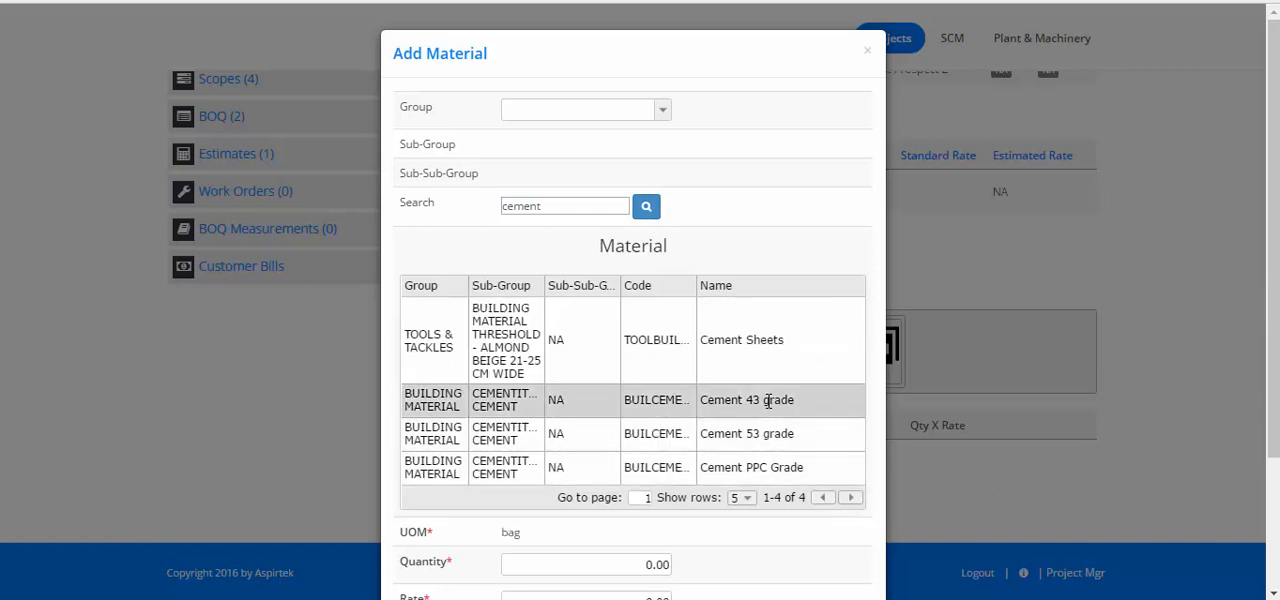
scroll(860, 448, "down", 2)
left_click(608, 391)
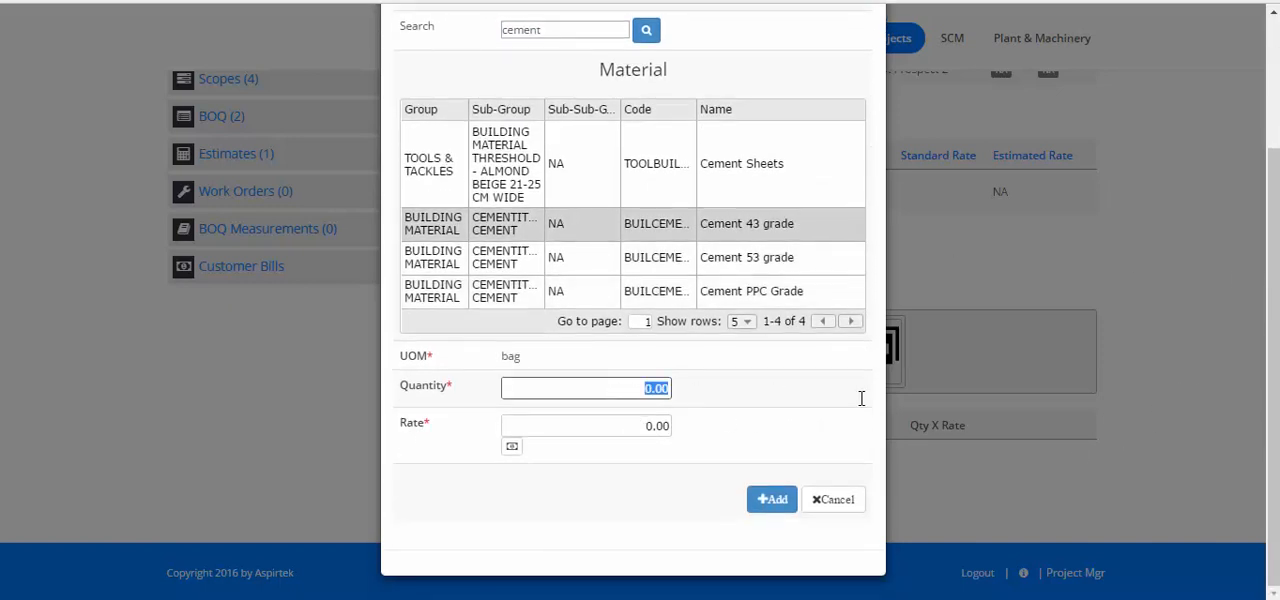
key("Tab")
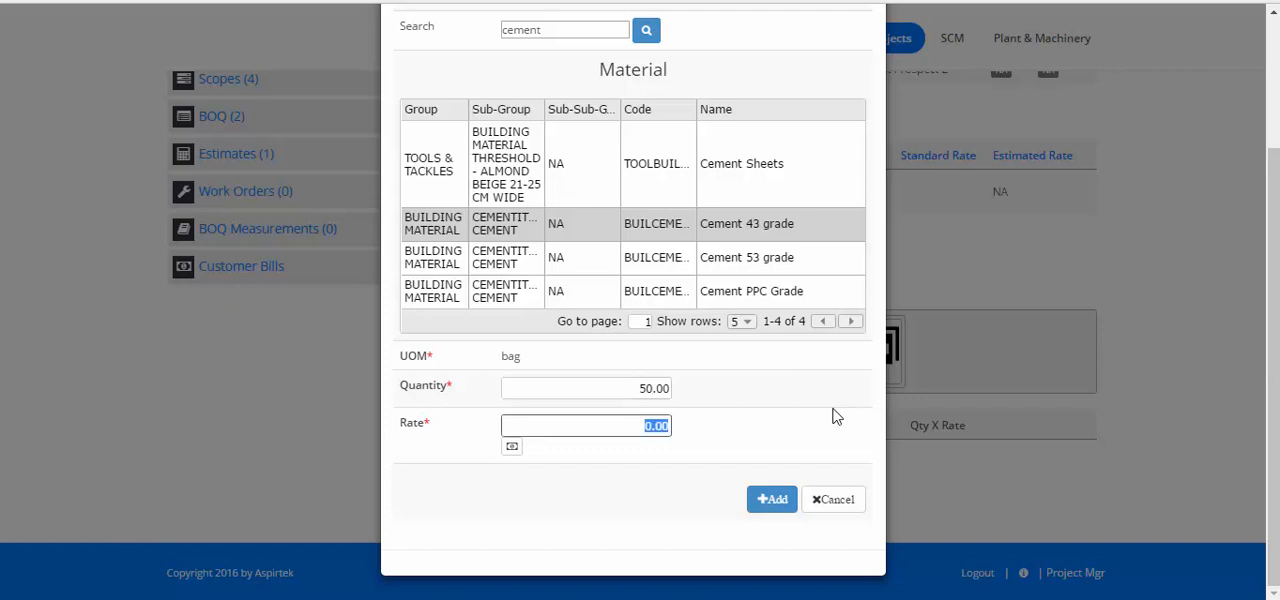
left_click(511, 448)
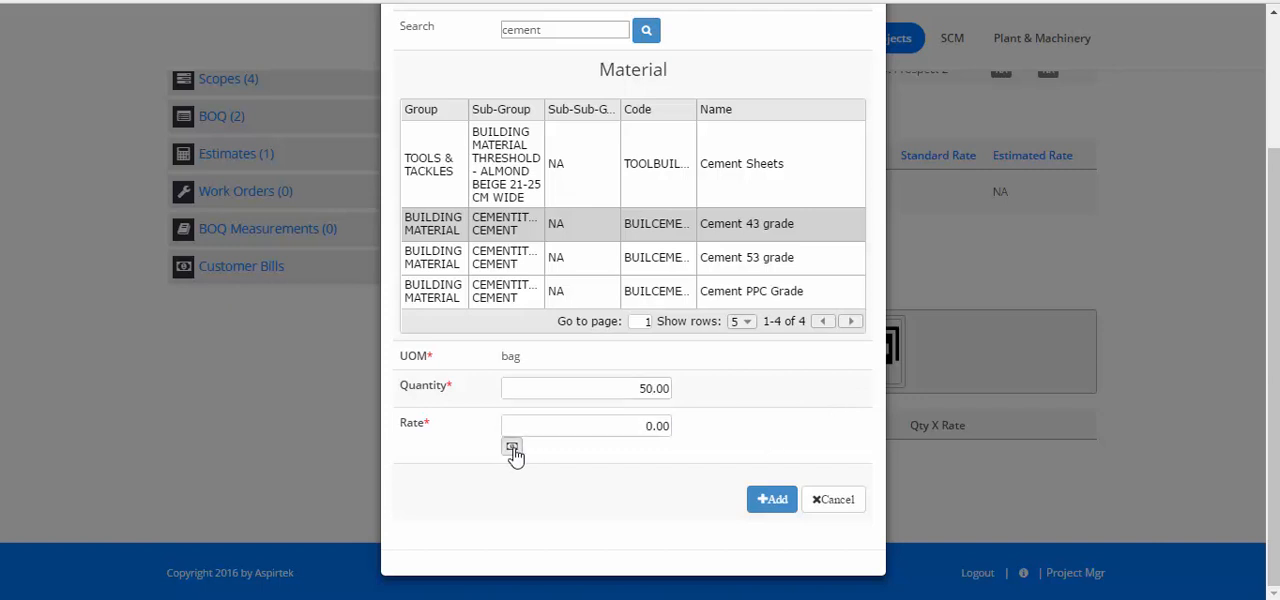
left_click(648, 427)
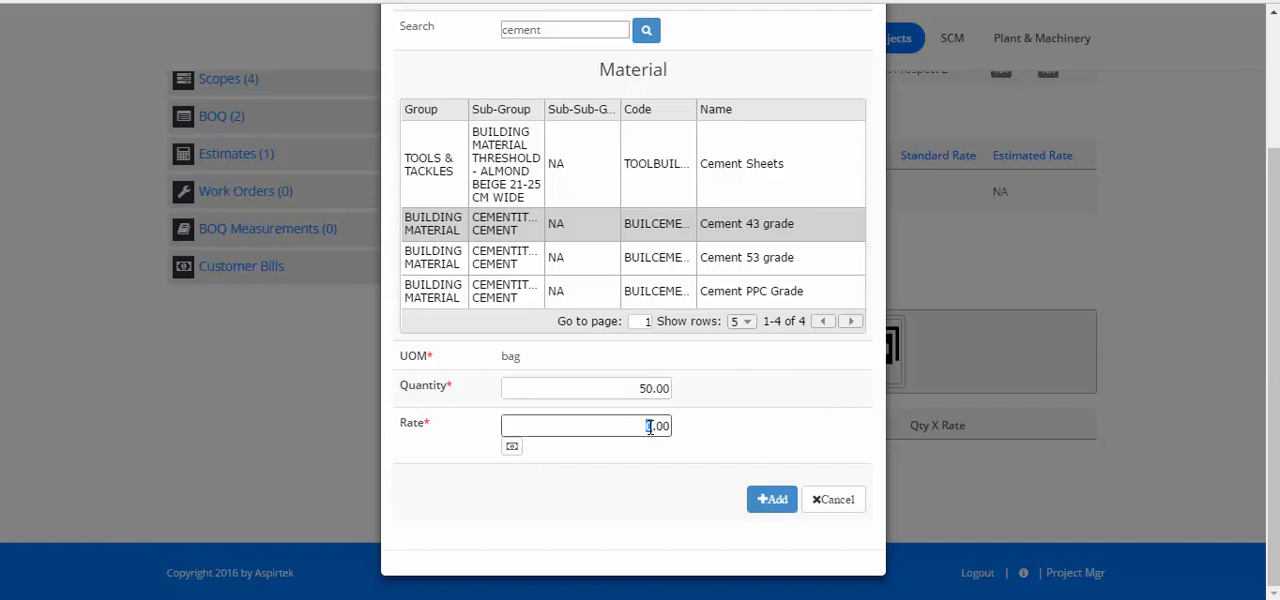
left_click(770, 501)
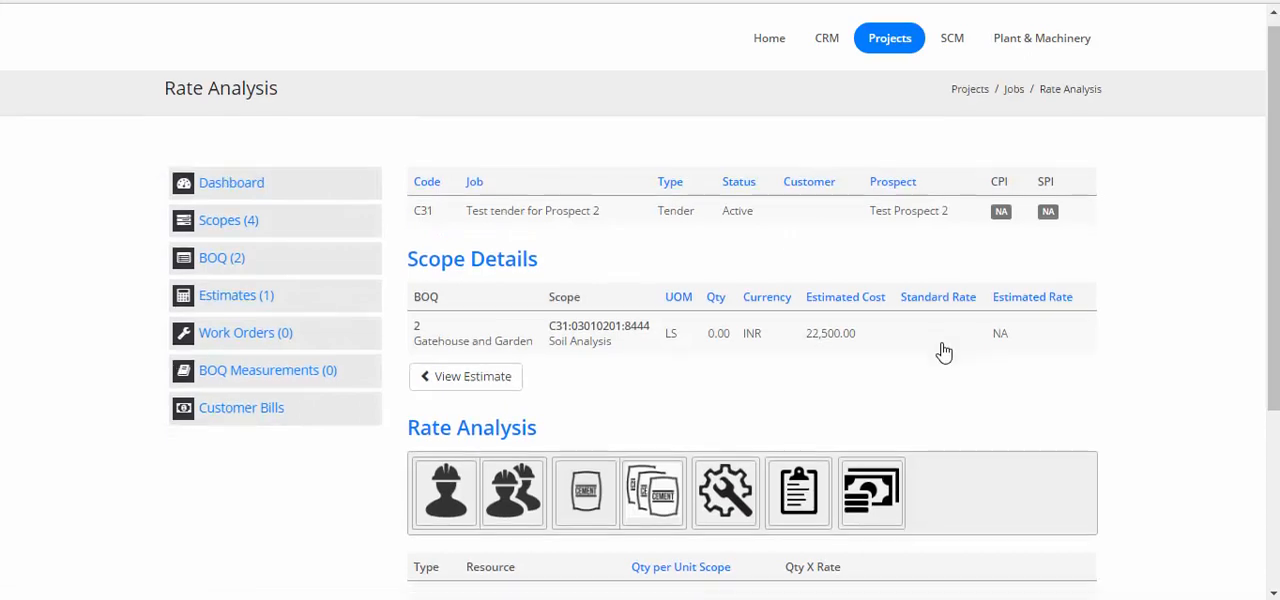
Search the materials for "pipes" and add Steel pipes to the rate analysis with quantity 100 and rate 20
scroll(945, 349, "down", 3)
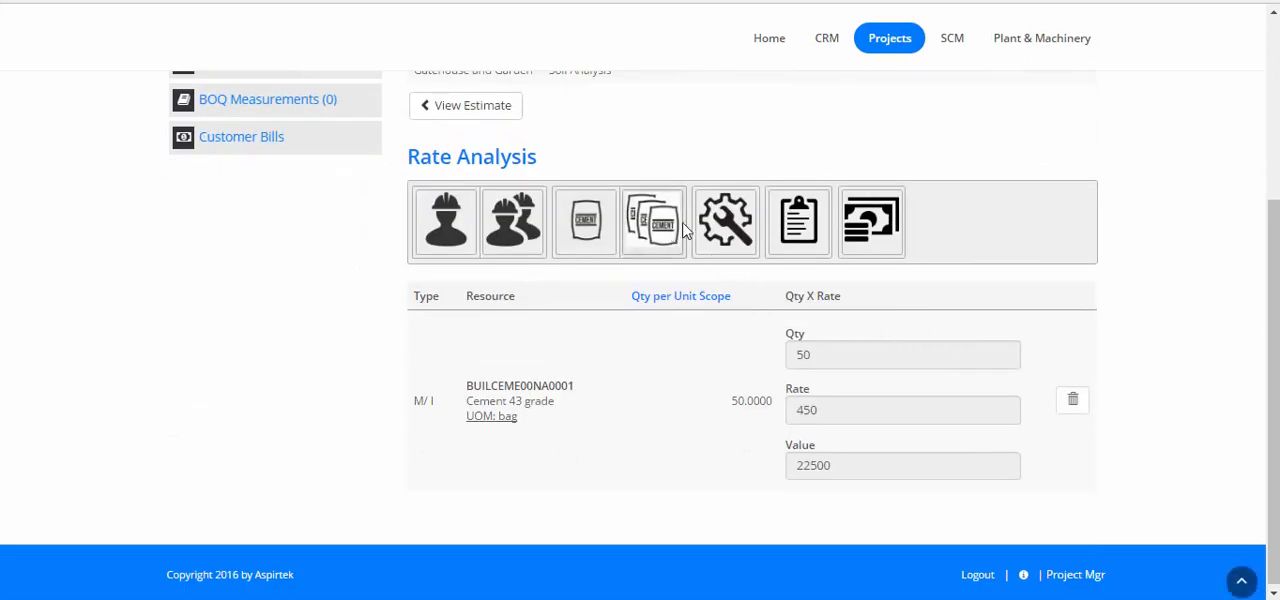
left_click(583, 222)
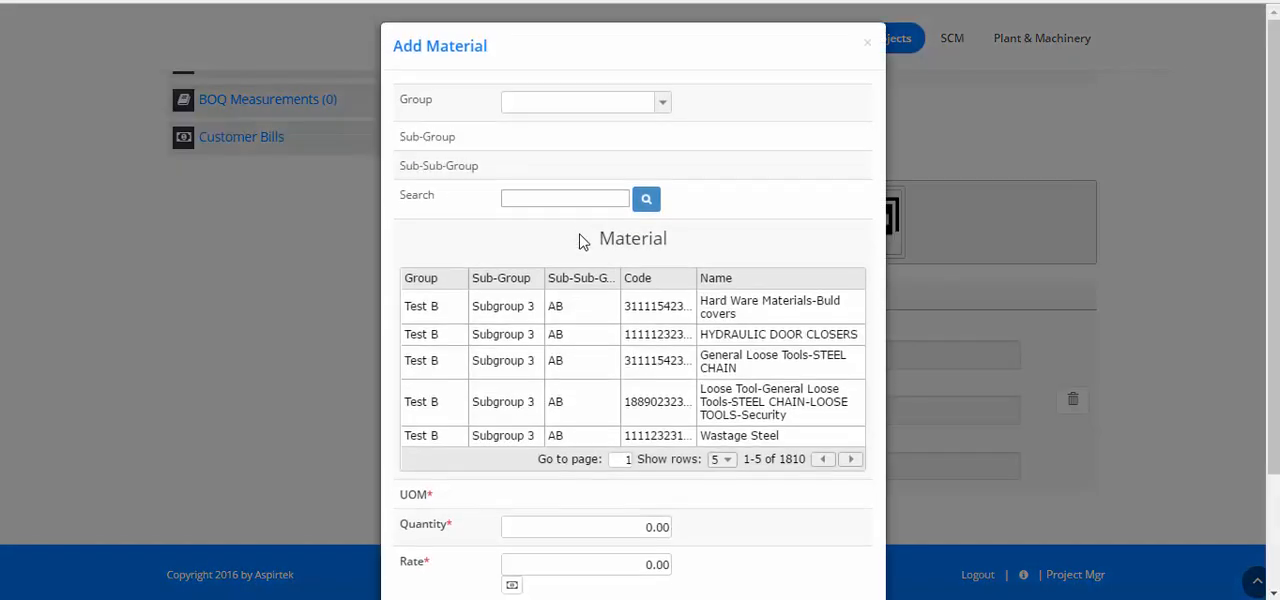
left_click(585, 207)
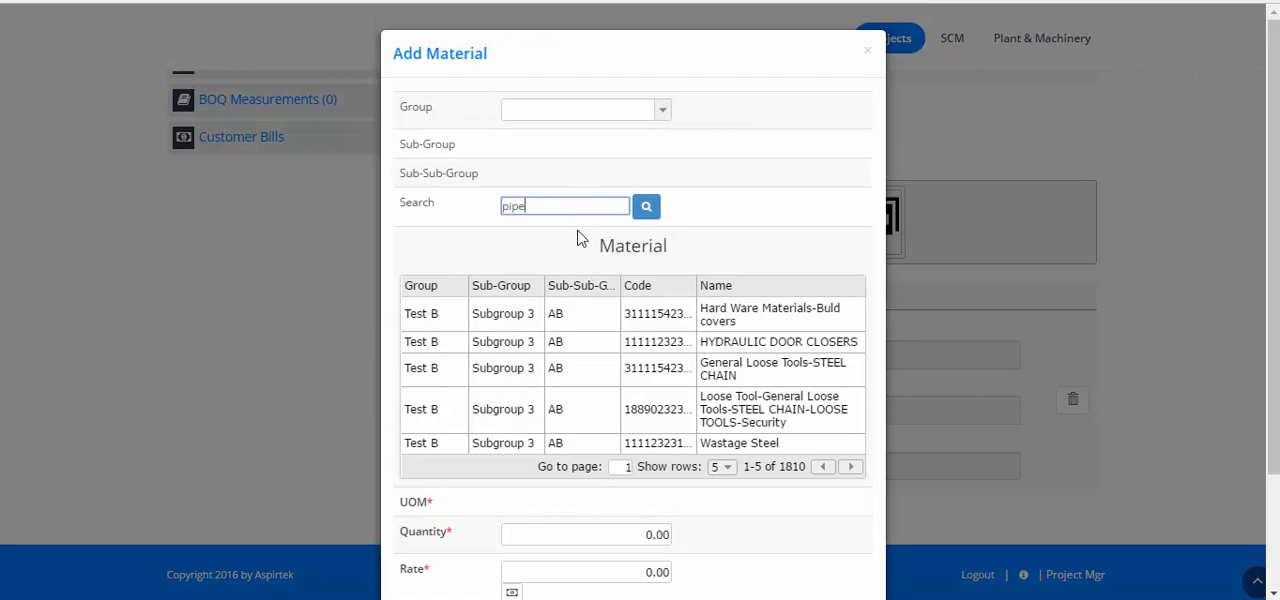
type("pipes")
left_click(645, 206)
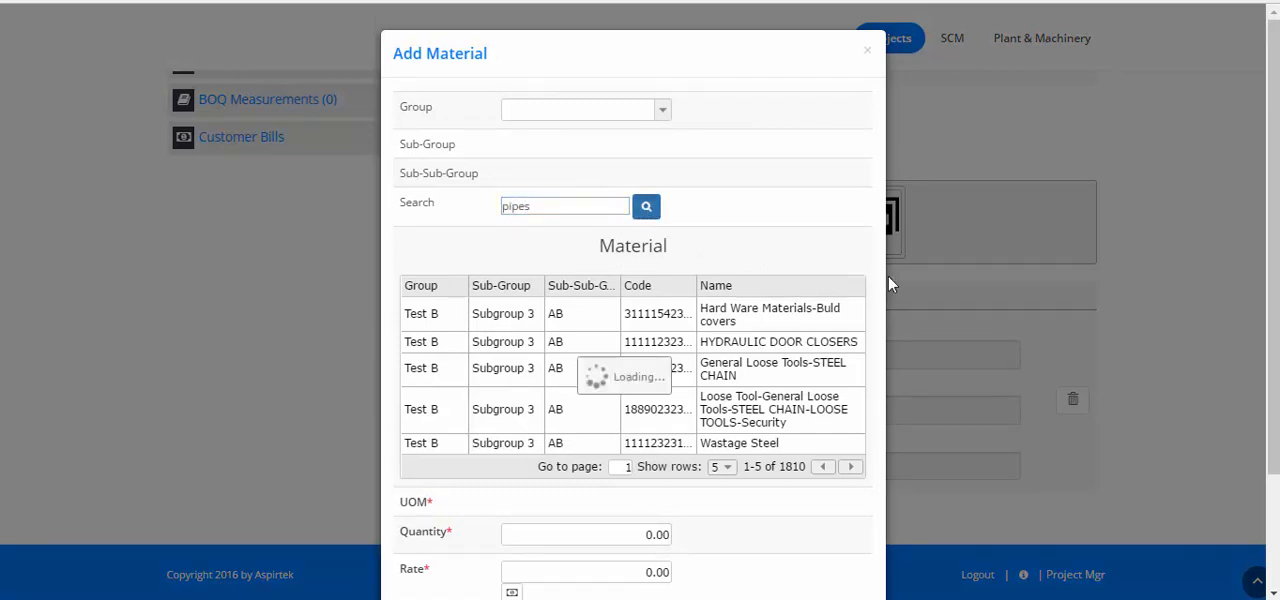
left_click(840, 441)
scroll(863, 441, "down", 3)
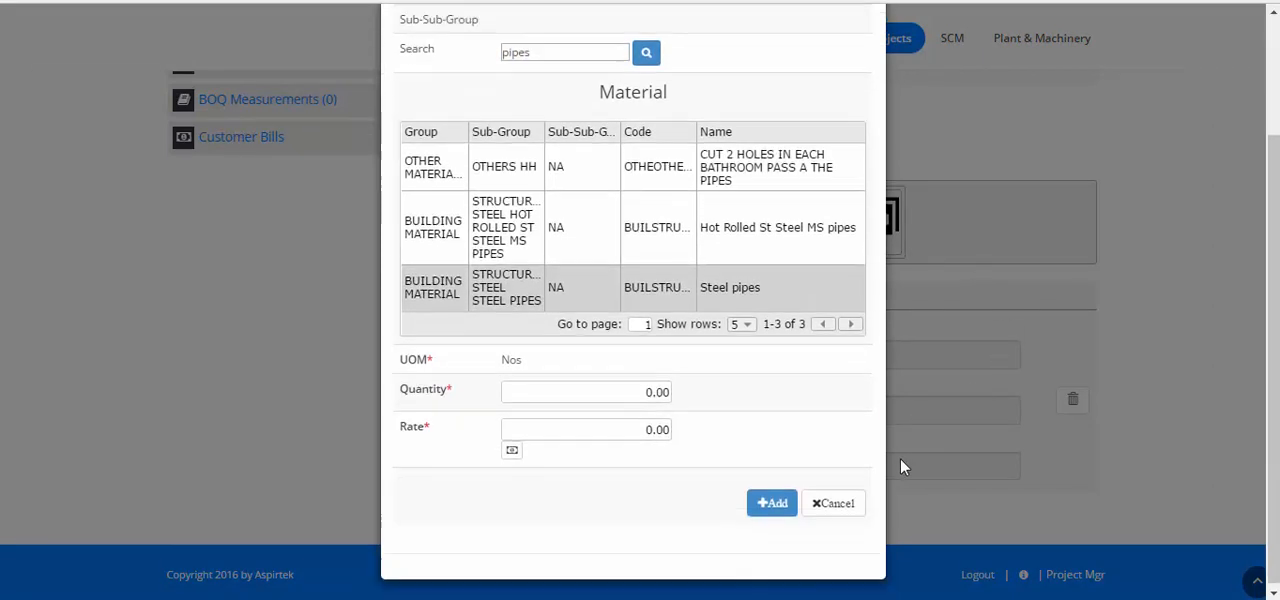
left_click(640, 389)
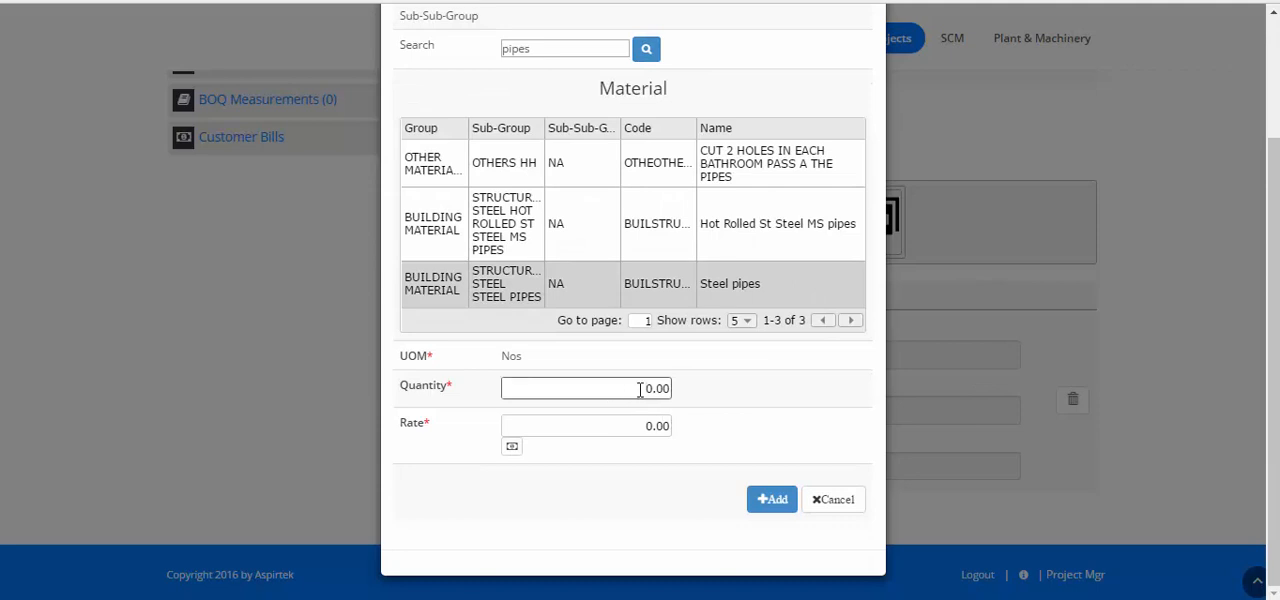
left_click(583, 422)
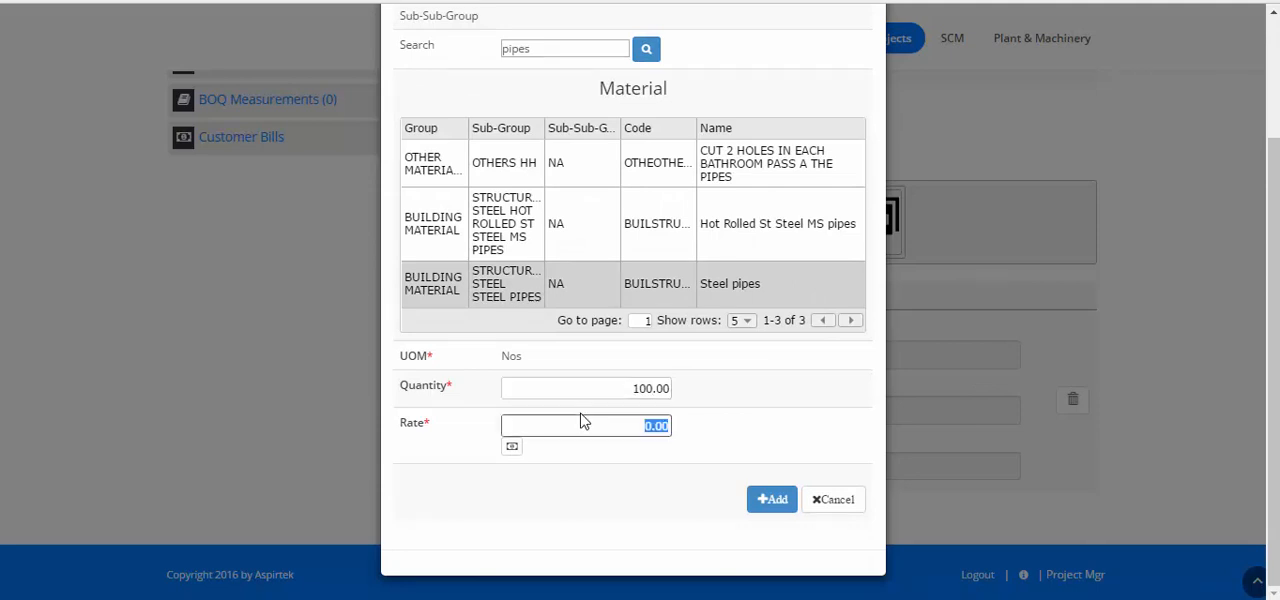
left_click(770, 499)
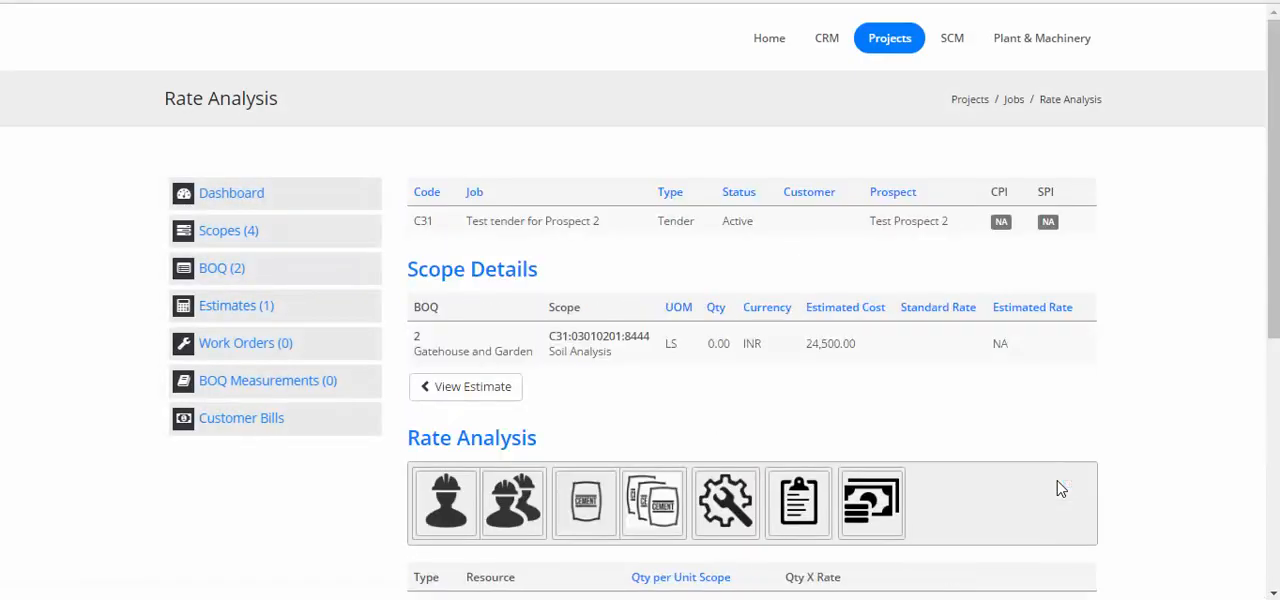
scroll(1061, 489, "down", 5)
scroll(1060, 475, "up", 1)
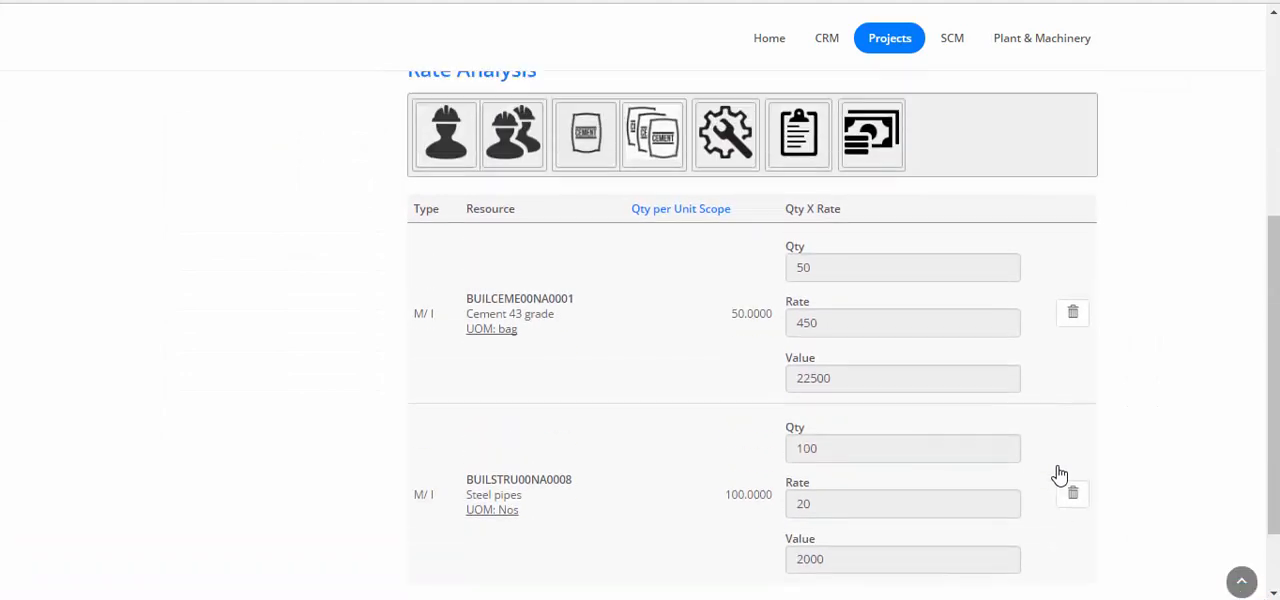
scroll(1060, 475, "up", 3)
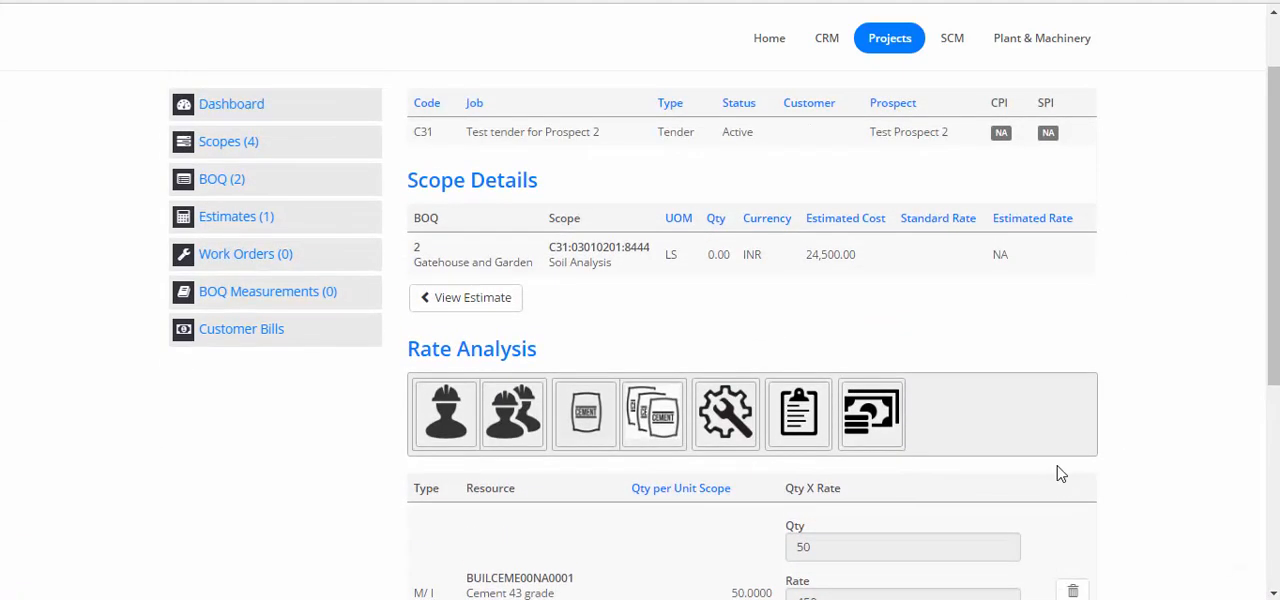
scroll(1061, 474, "down", 1)
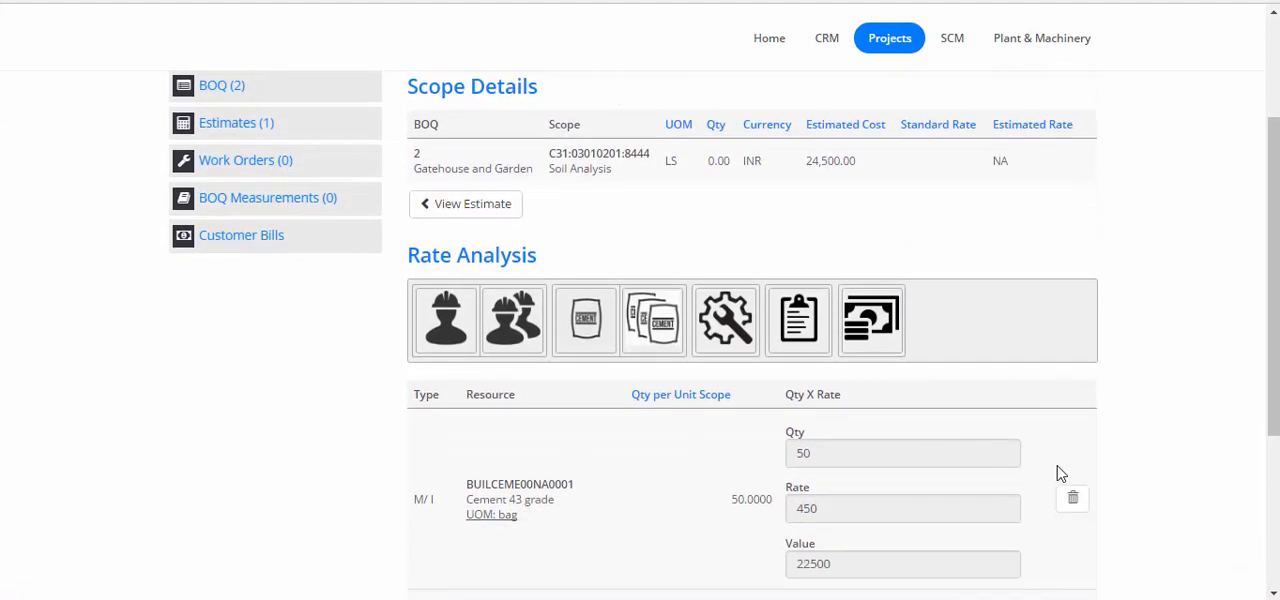
Start a Machine resource entry for the Soil Analysis scope with group M005--MOTOR VEHICLE, sub-group 0090--TRUCK and sub-subgroup 0258--TRUCK-TON
left_click(735, 333)
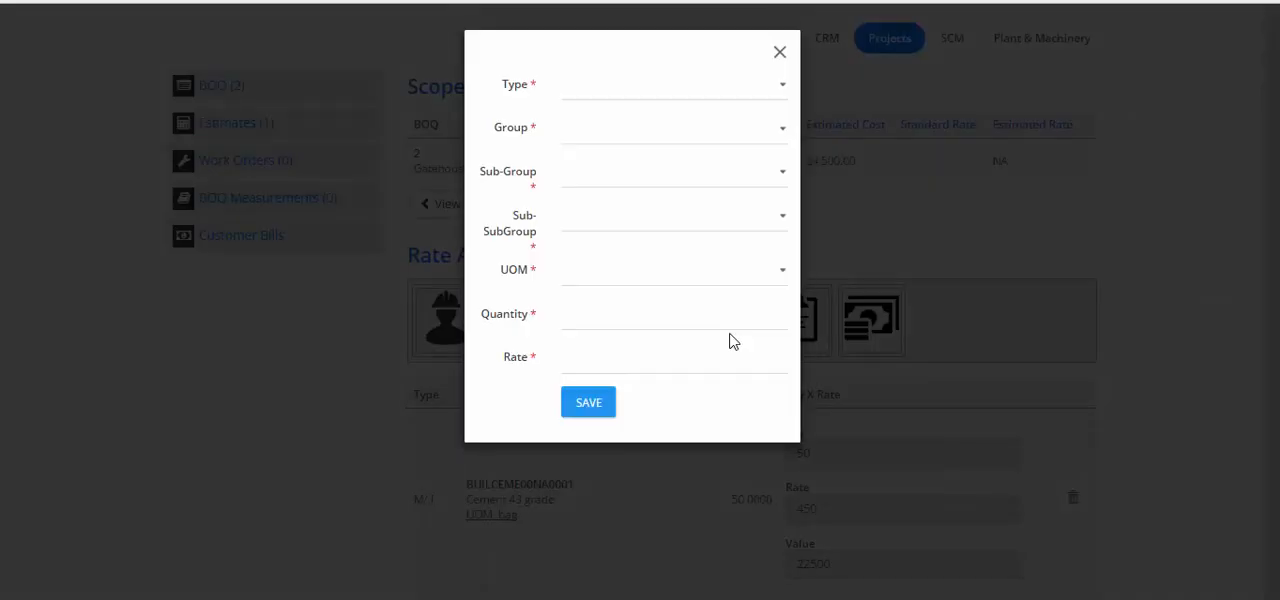
left_click(678, 103)
left_click(645, 150)
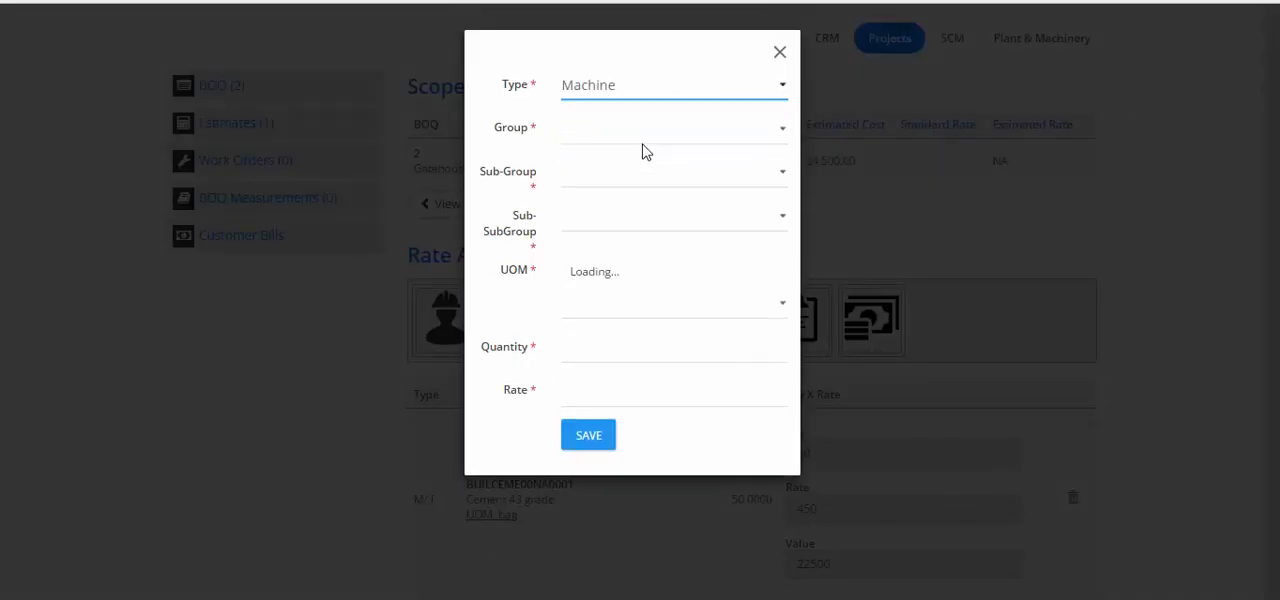
left_click(645, 142)
left_click(640, 226)
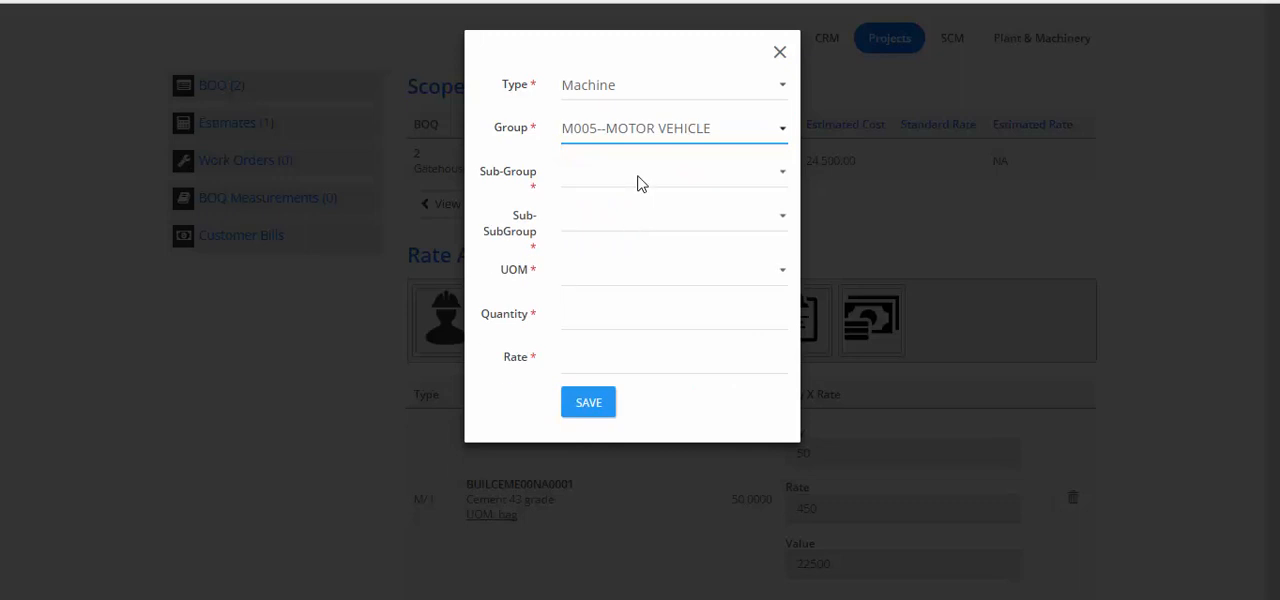
left_click(640, 180)
left_click(623, 252)
left_click(634, 229)
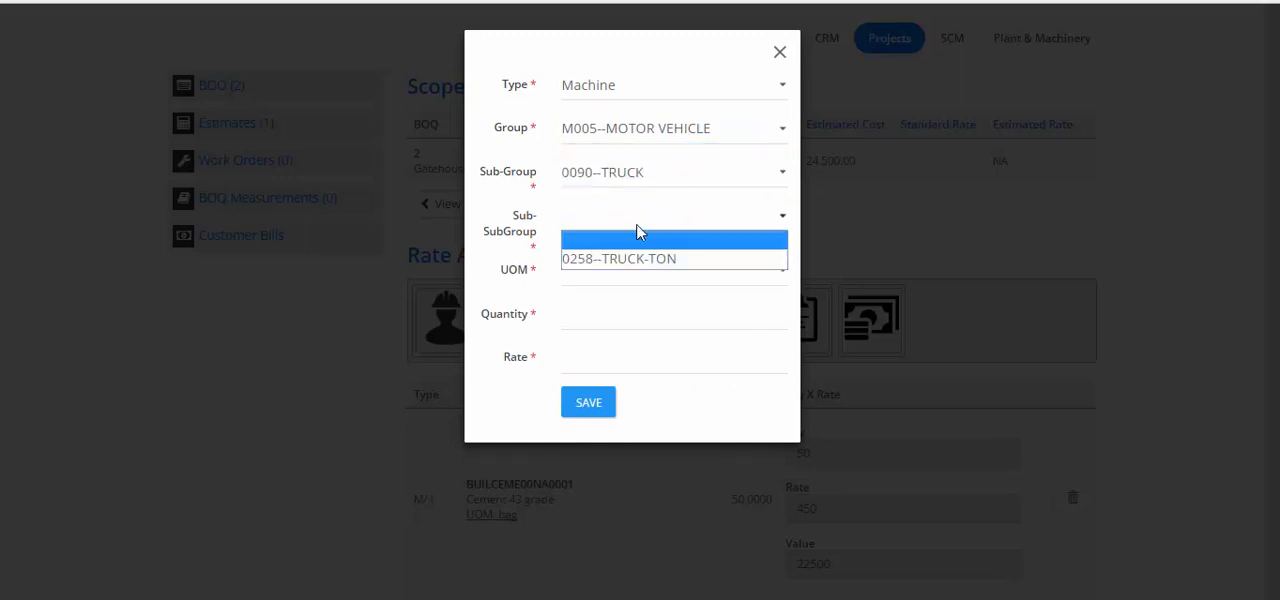
left_click(632, 258)
Set the truck resource's UOM to Mnth:Months, quantity to 4 and rate to 20000, and save it
left_click(629, 275)
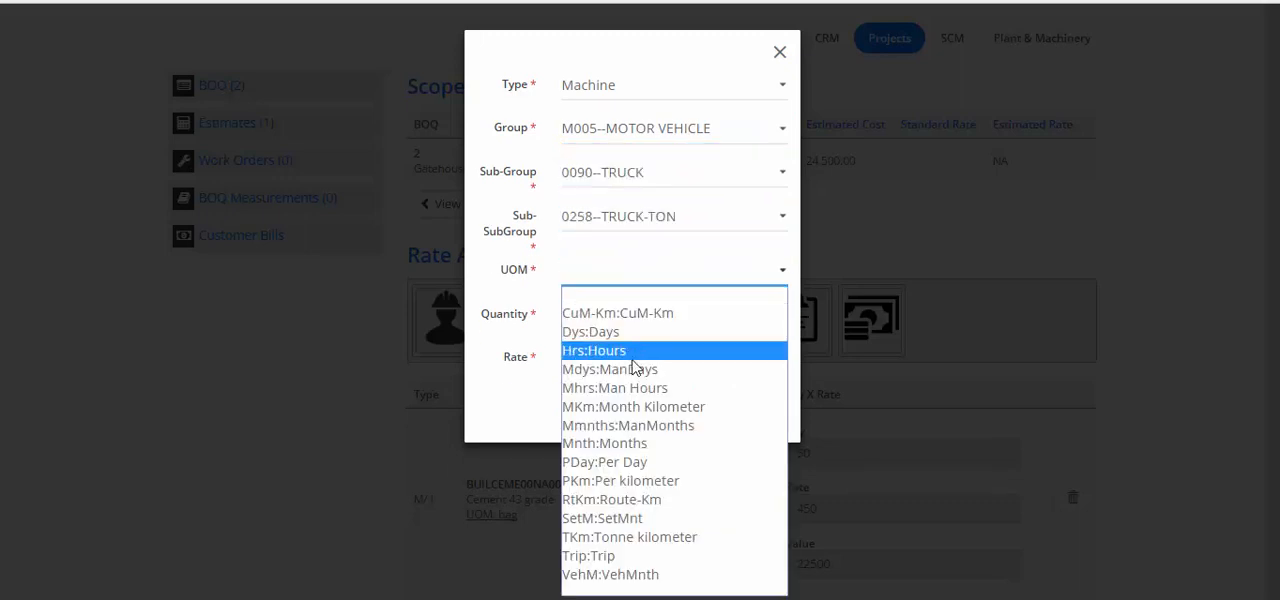
left_click(609, 445)
left_click(644, 324)
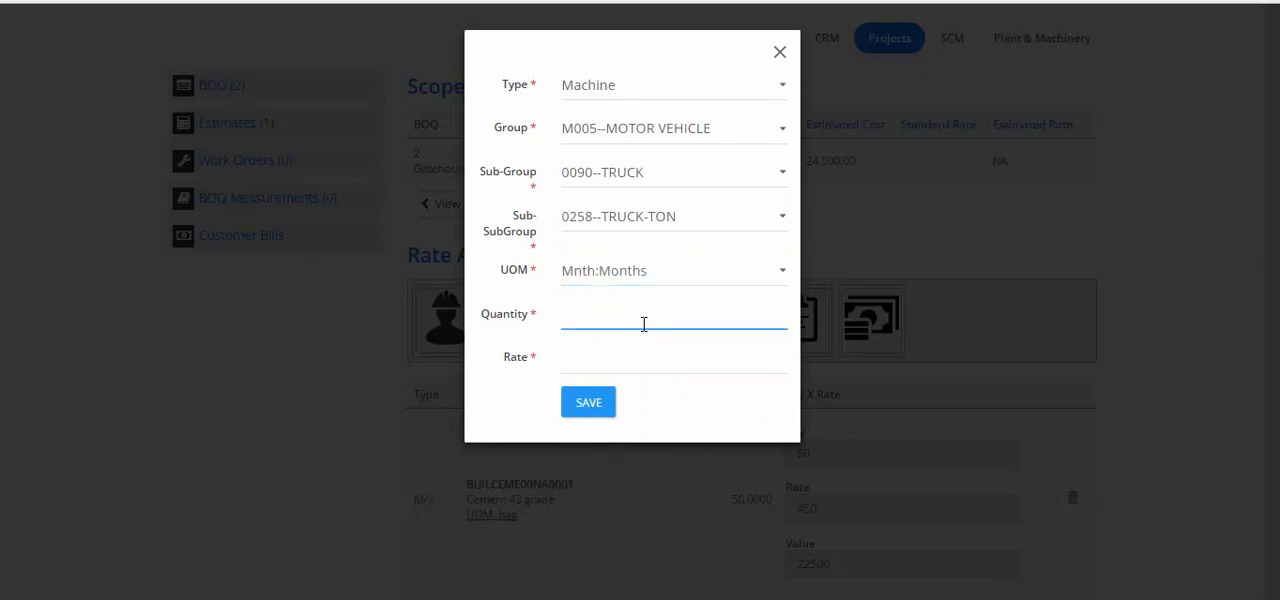
left_click(653, 366)
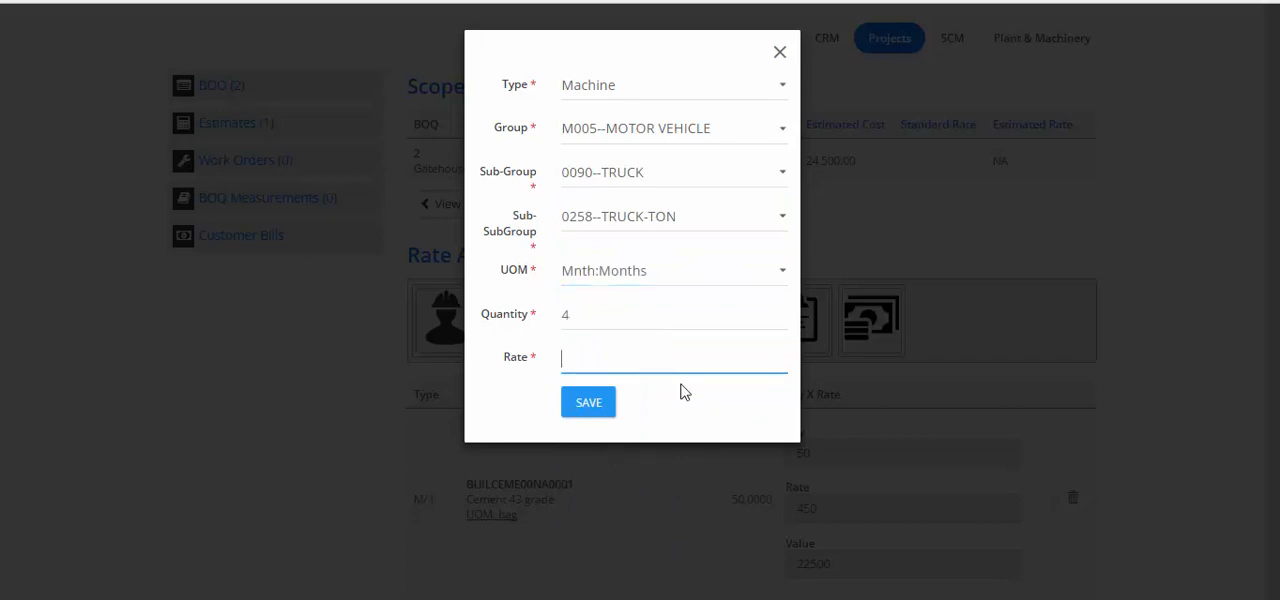
left_click(594, 405)
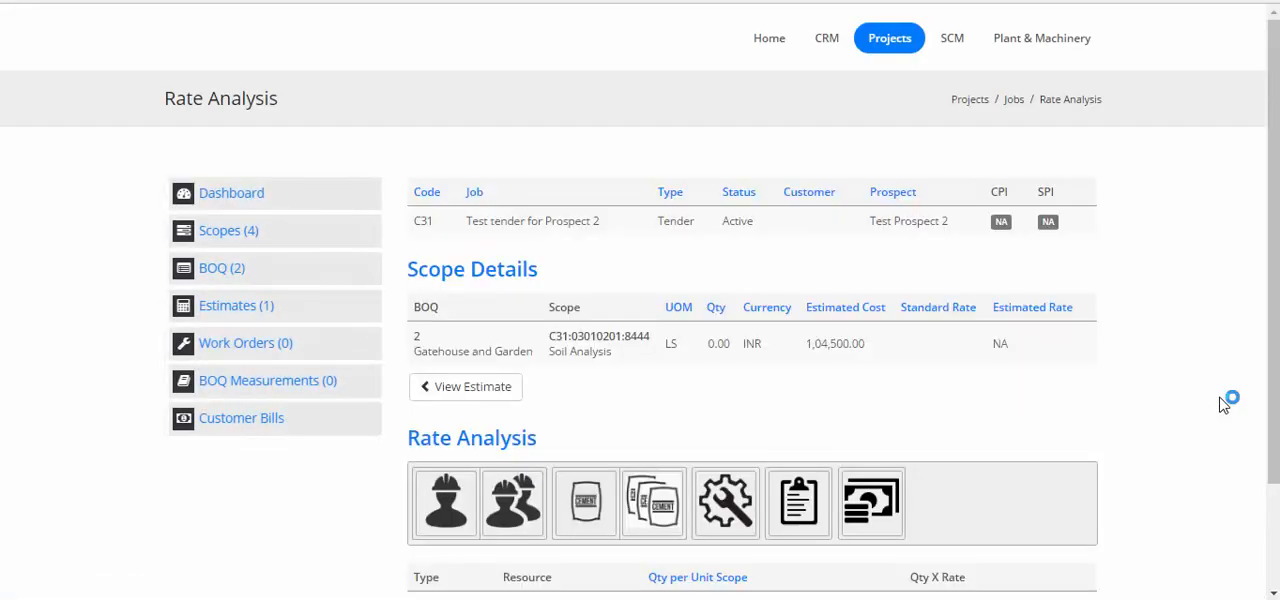
Add the labour cadre C1--Carpenter to the rate analysis with UOM Mnth, quantity 3 and rate 6000
scroll(1050, 401, "down", 4)
scroll(1050, 401, "up", 3)
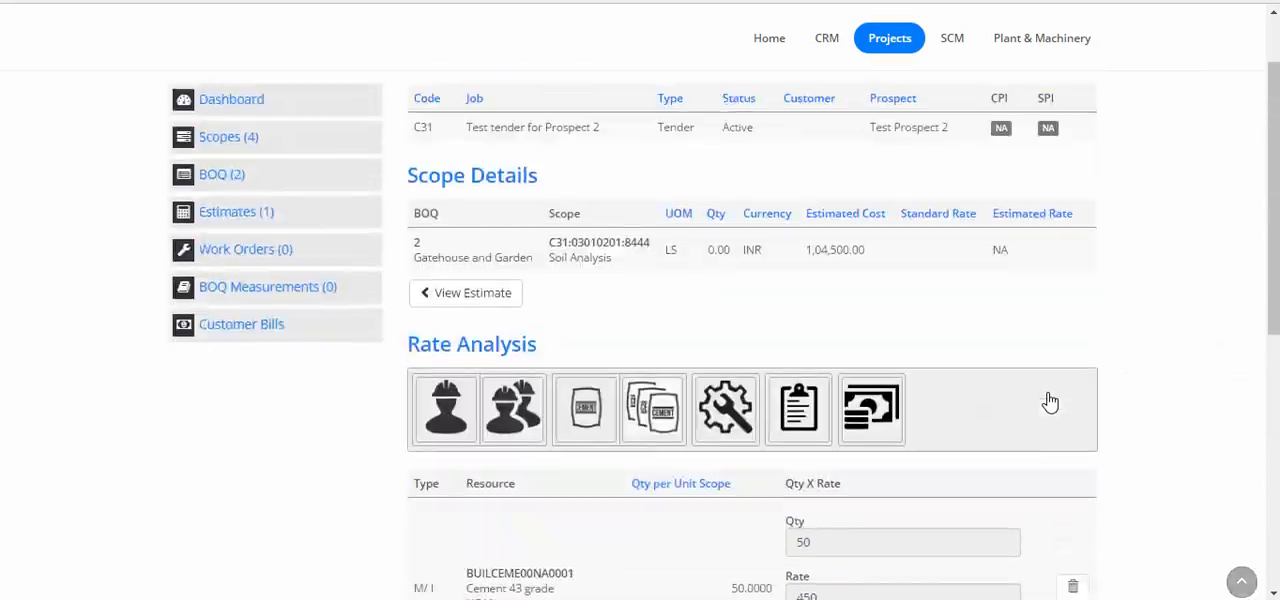
left_click(497, 420)
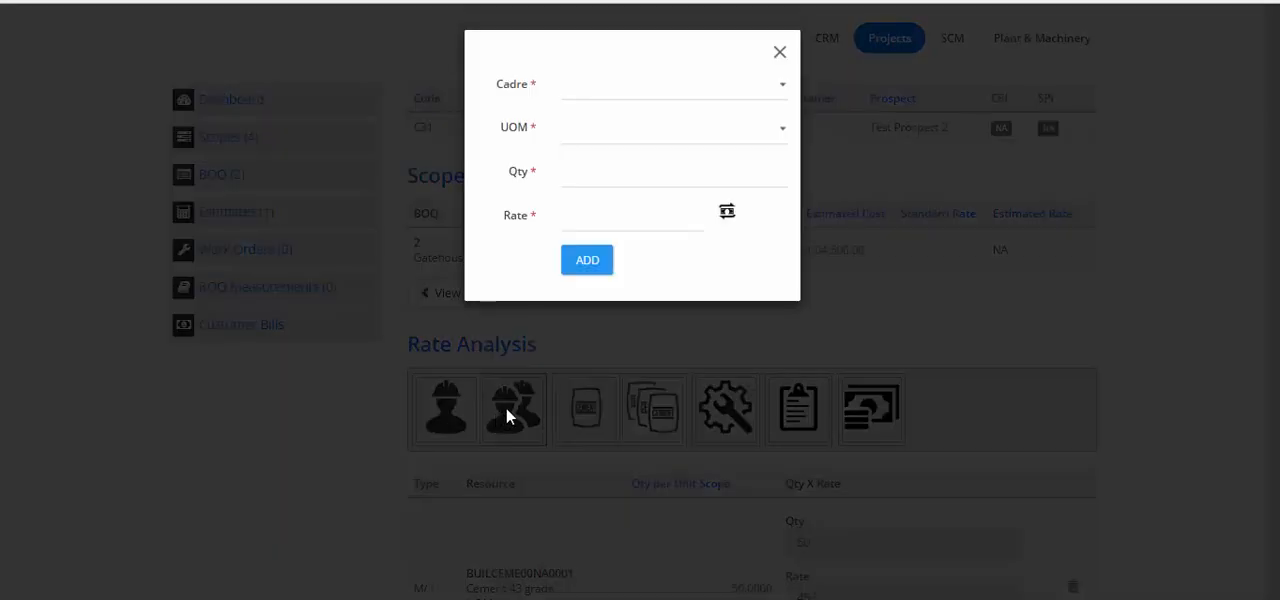
left_click(684, 94)
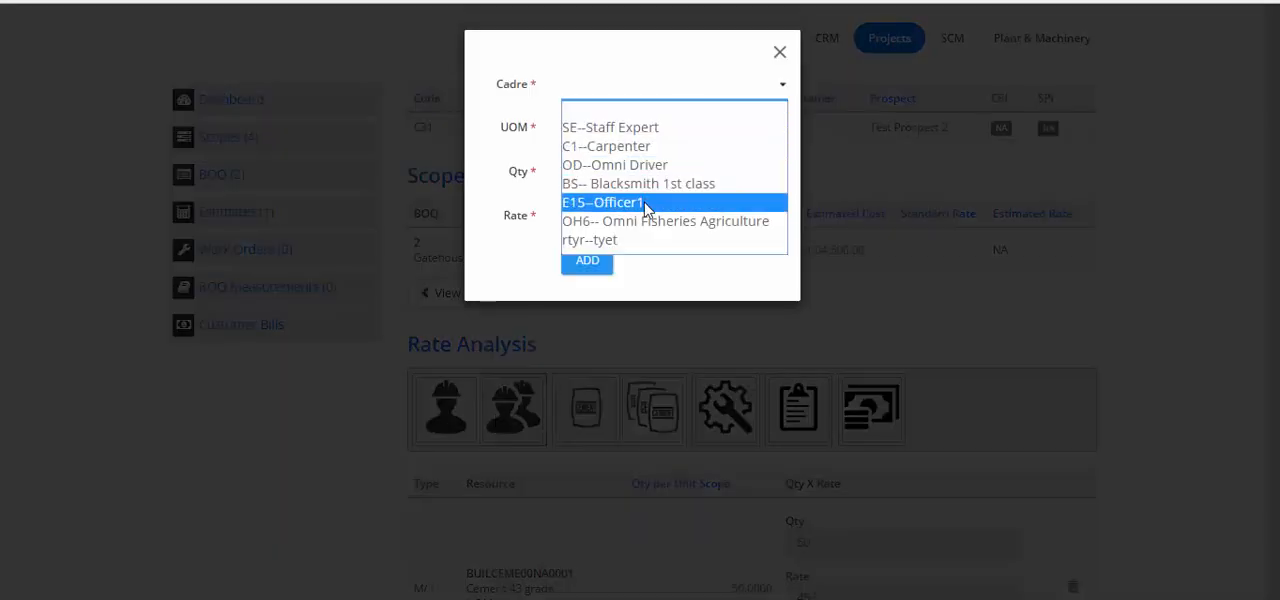
left_click(646, 146)
left_click(634, 132)
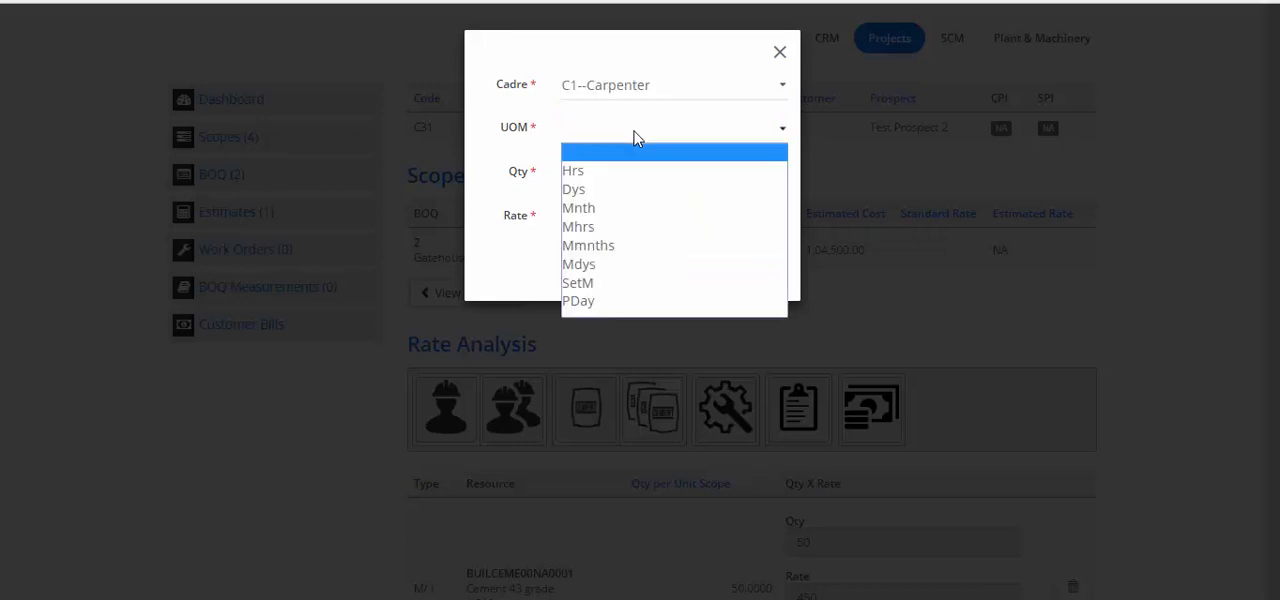
left_click(612, 208)
left_click(634, 176)
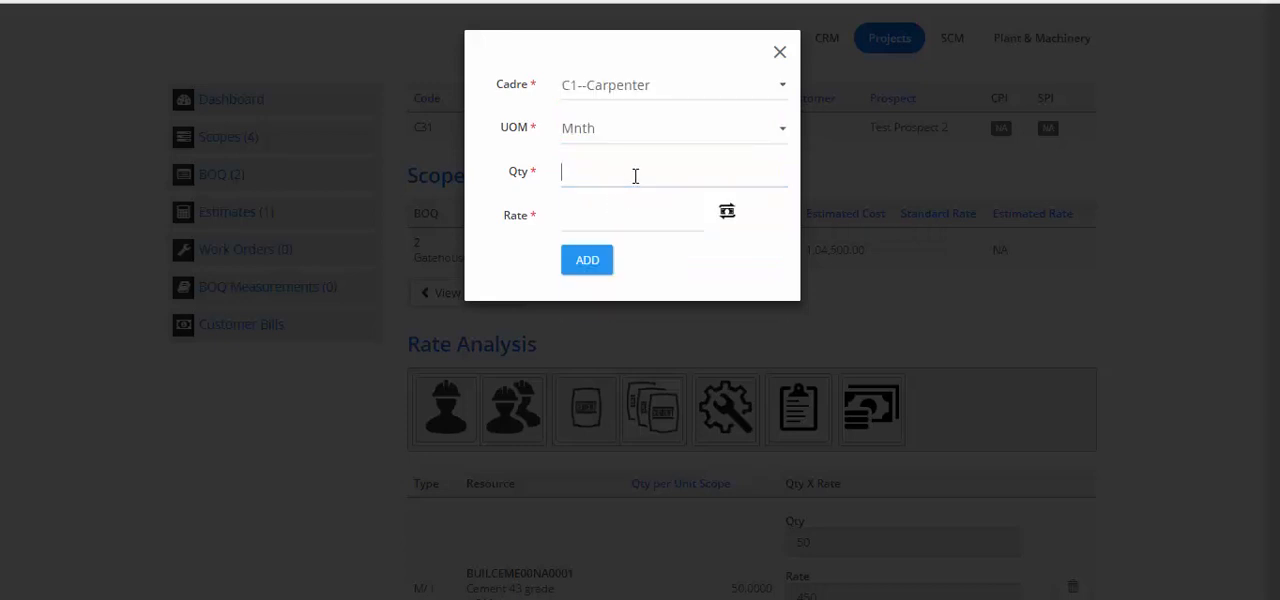
left_click(627, 222)
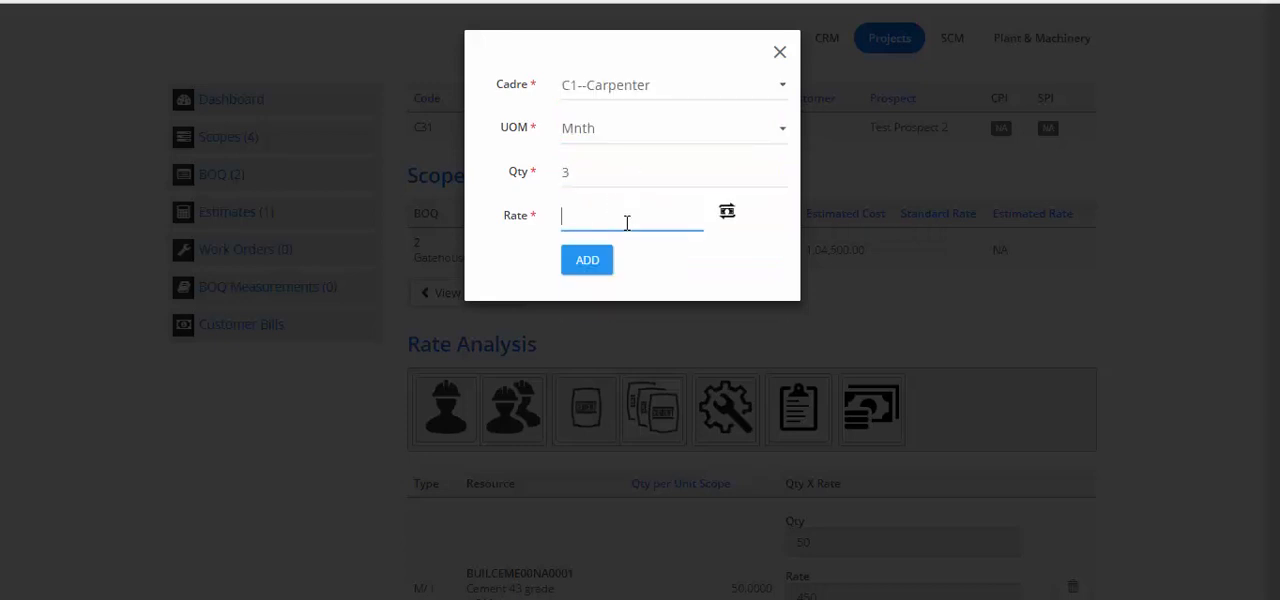
left_click(590, 264)
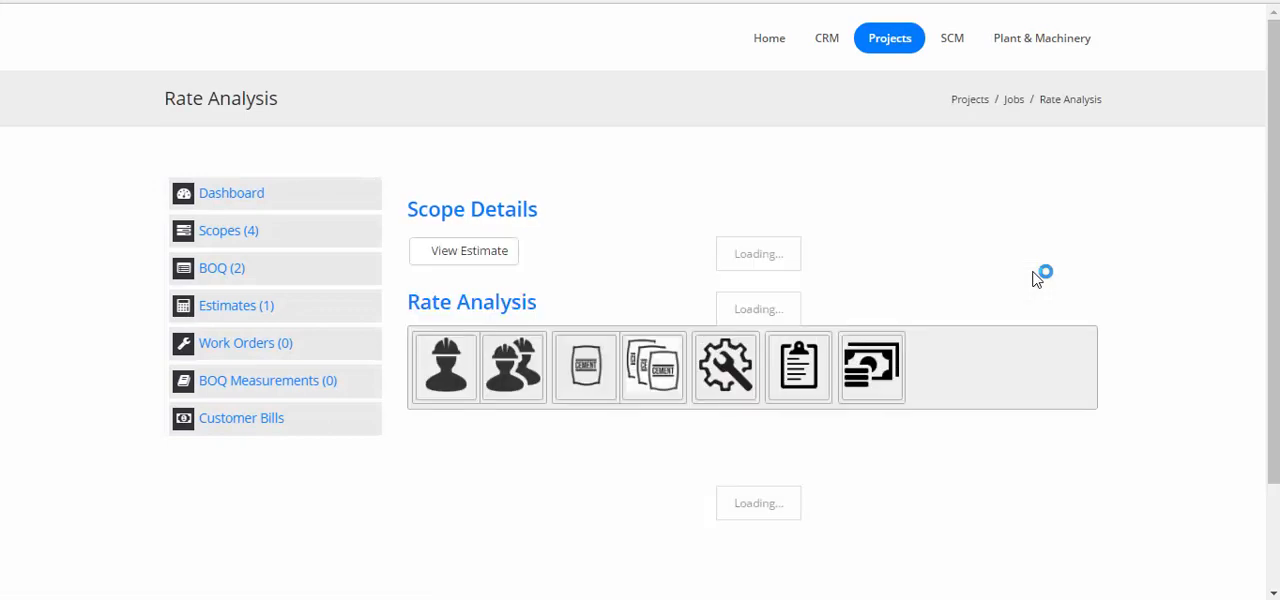
Review the resources added to the Soil Analysis rate analysis and the scope's estimated cost
scroll(1036, 280, "down", 3)
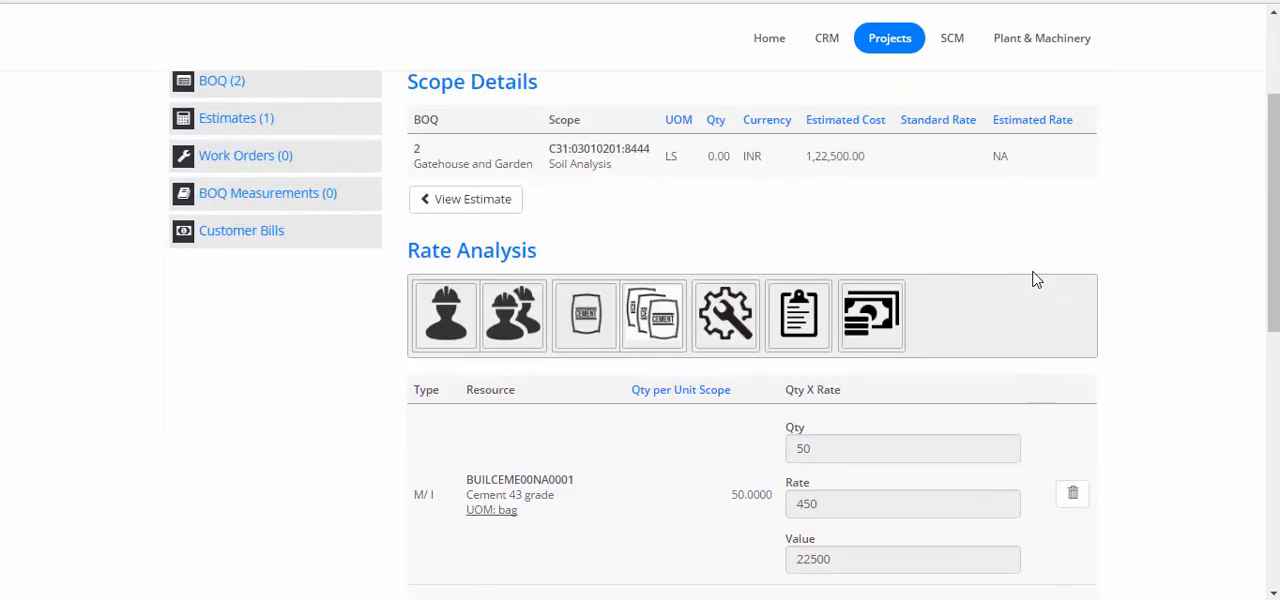
scroll(1036, 280, "up", 2)
scroll(840, 311, "down", 6)
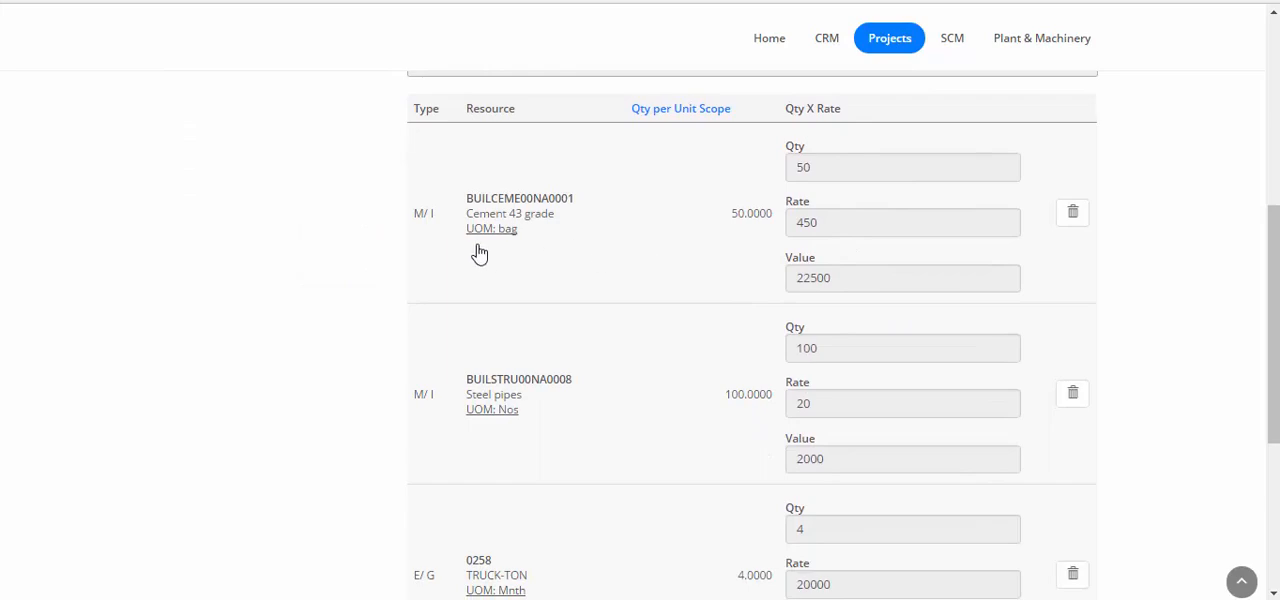
scroll(479, 254, "down", 5)
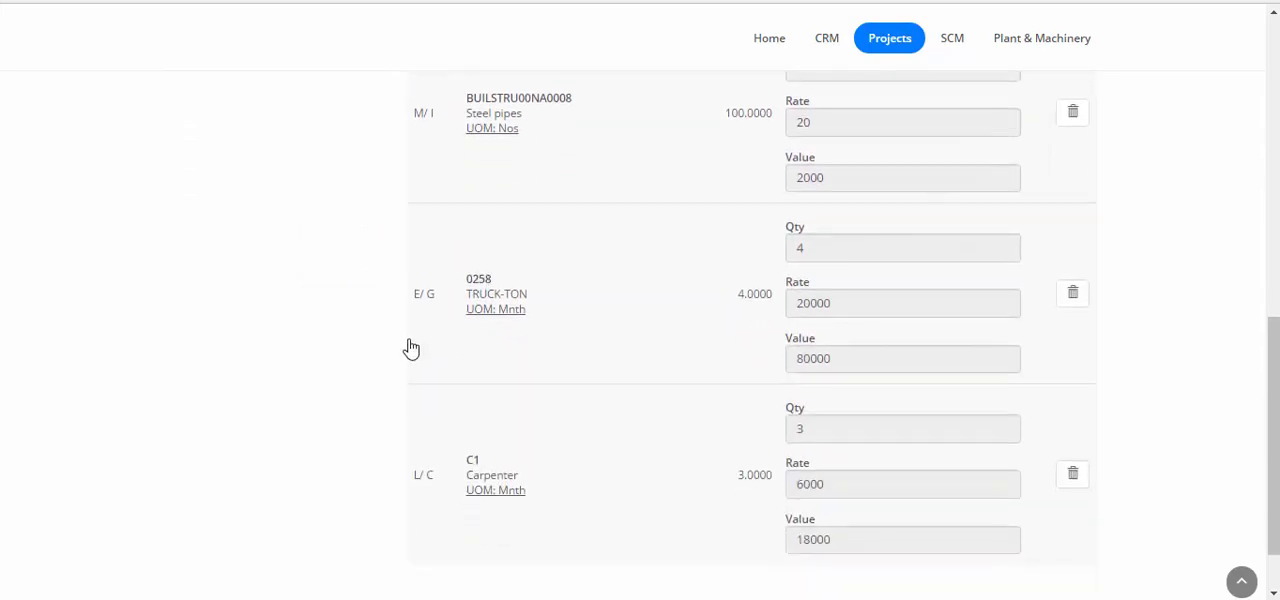
scroll(449, 346, "down", 2)
scroll(546, 354, "up", 10)
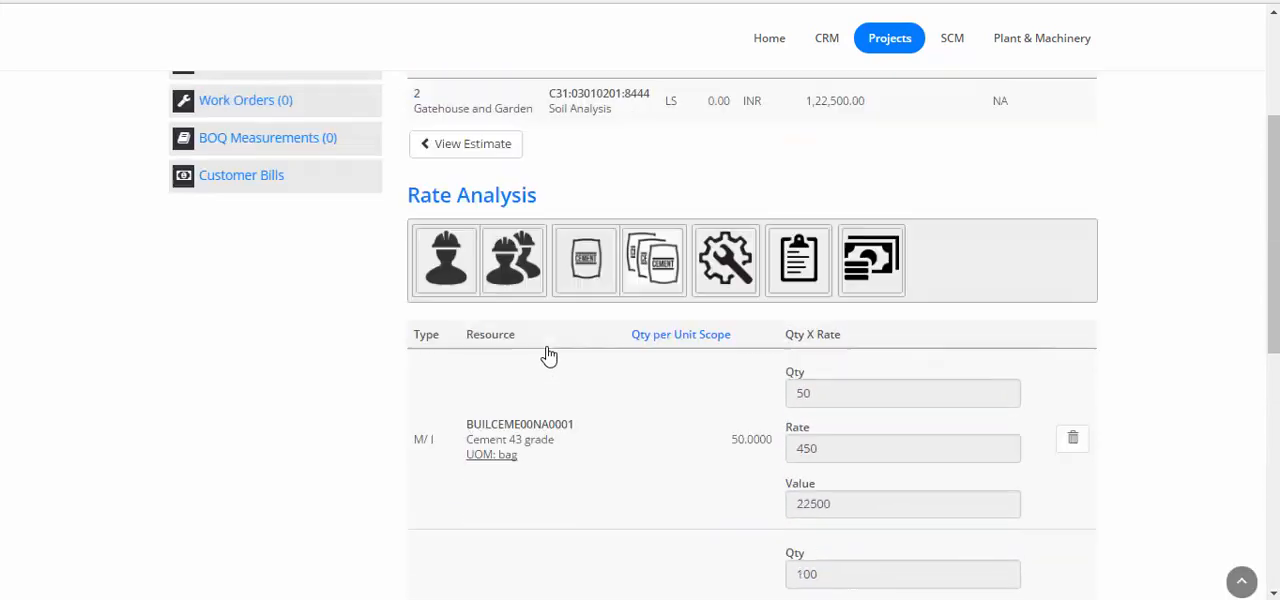
scroll(548, 356, "up", 4)
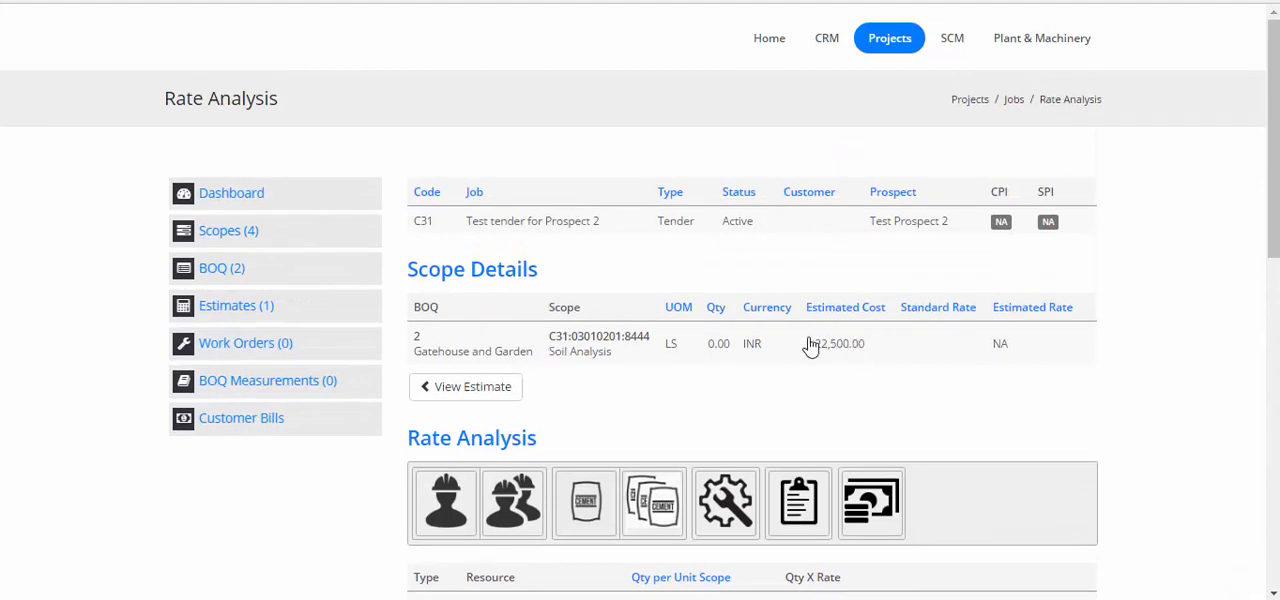
Return to the estimate, expand the Residential Building BOQ and open the rate analysis for its Water Analysis scope
left_click(490, 392)
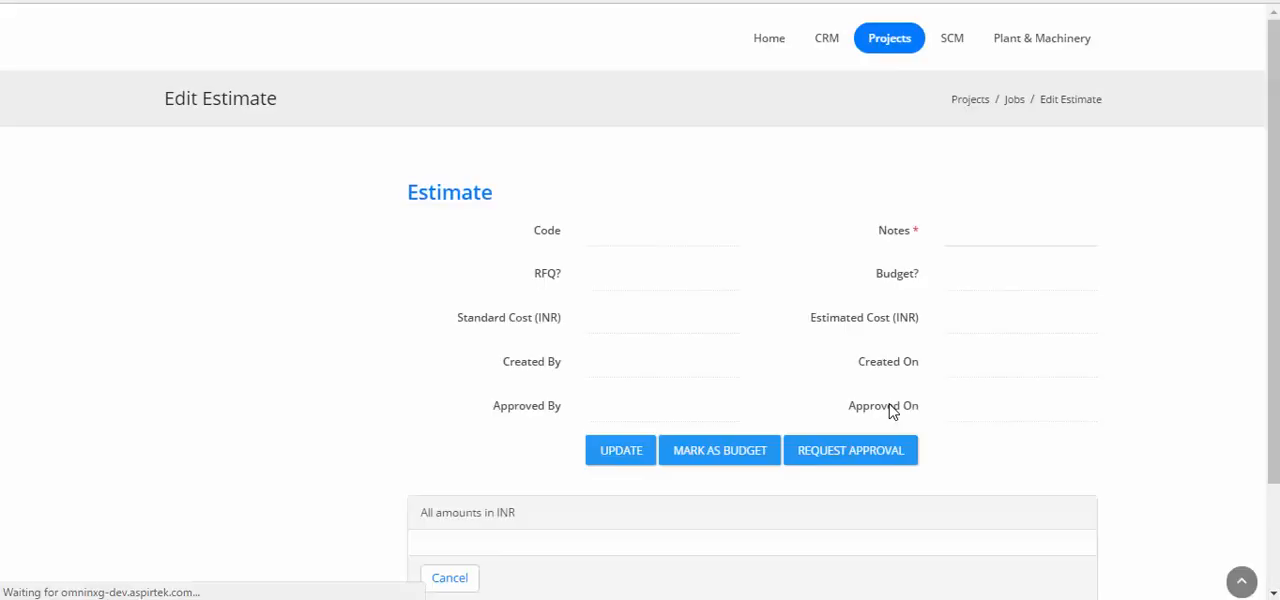
scroll(567, 540, "down", 3)
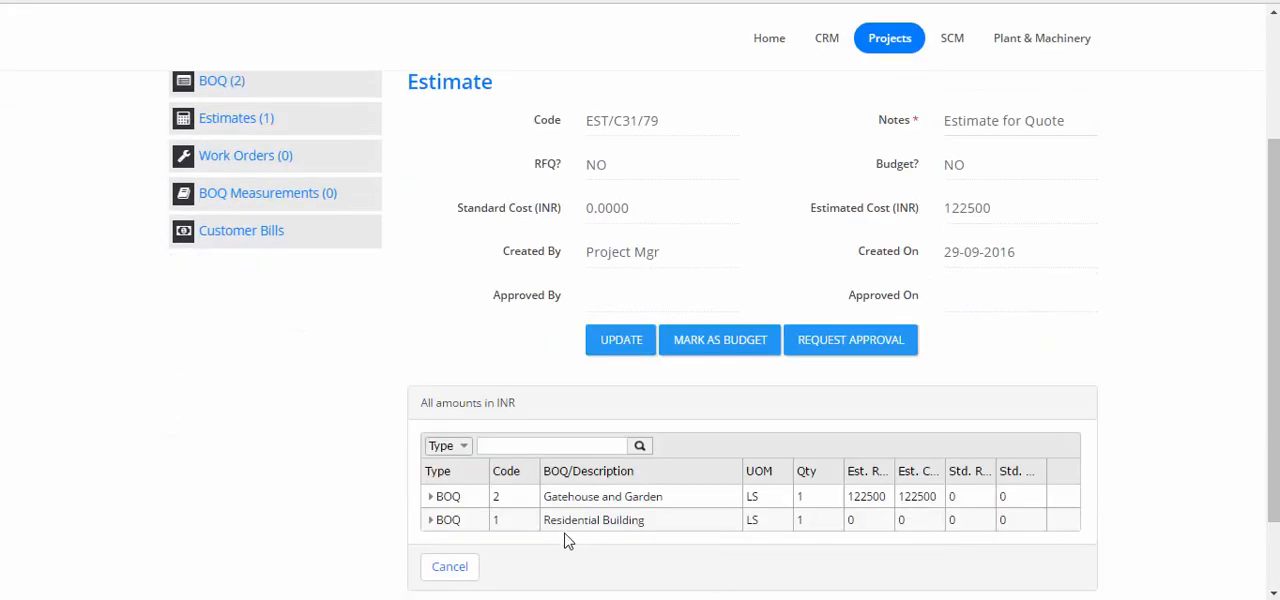
left_click(432, 521)
scroll(431, 529, "down", 2)
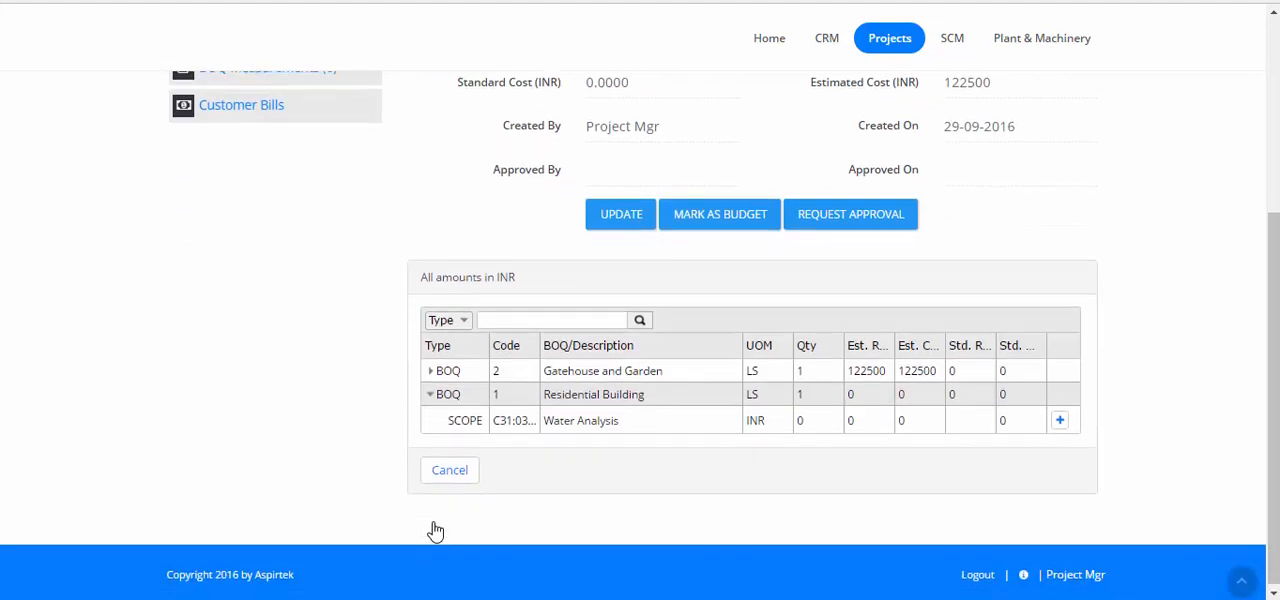
left_click(1062, 422)
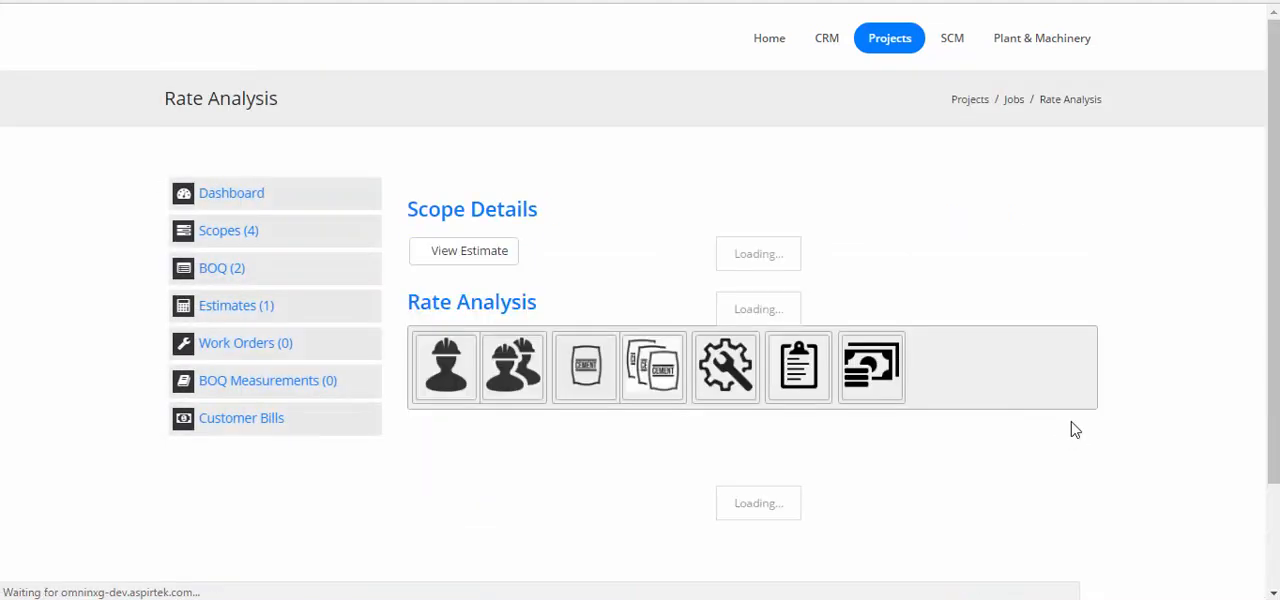
Search the materials for "door" and add HYDRAULIC DOOR CLOSERS to the rate analysis with quantity 20 and rate 1000
scroll(1068, 420, "down", 3)
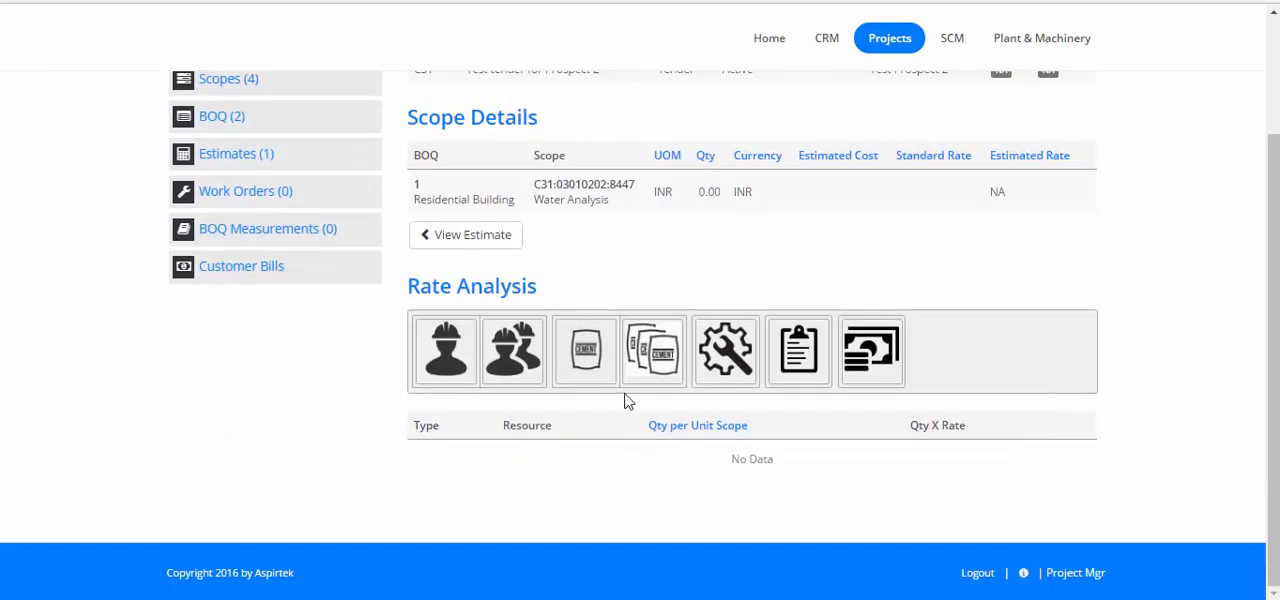
left_click(594, 356)
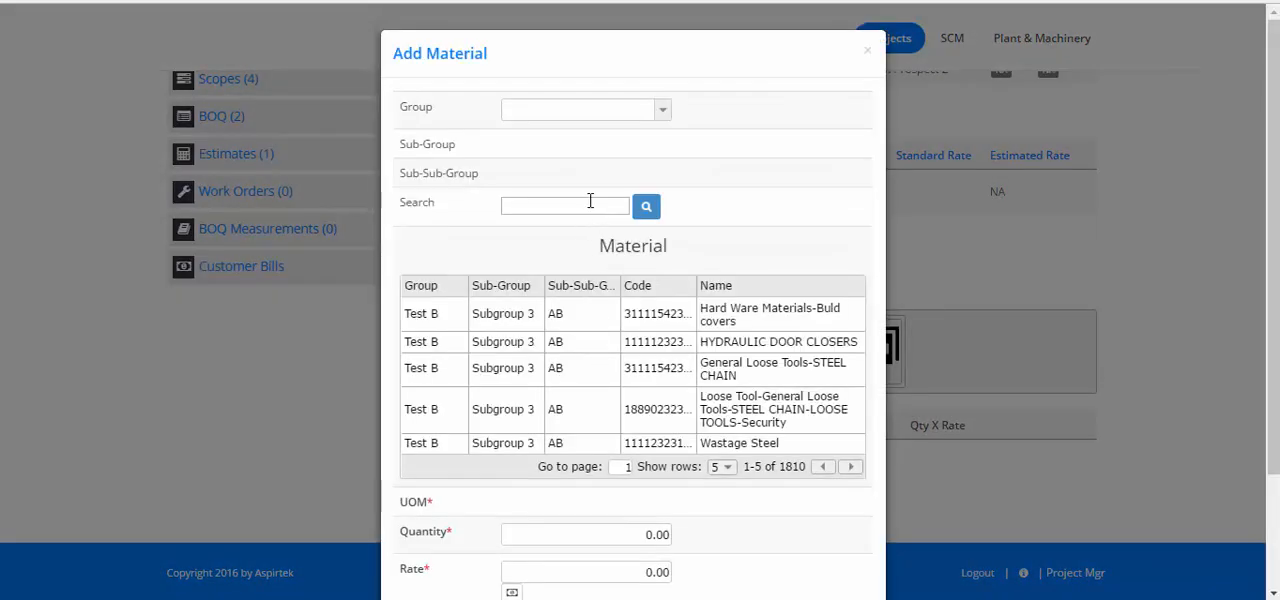
left_click(589, 201)
left_click(646, 207)
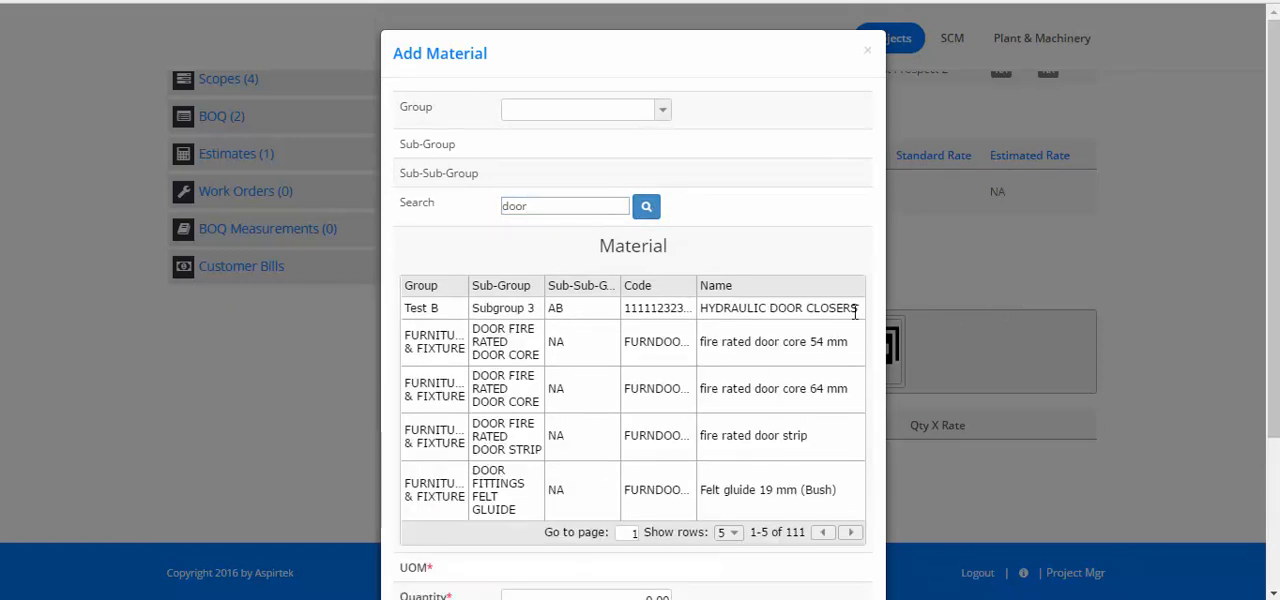
left_click(855, 312)
scroll(837, 306, "down", 3)
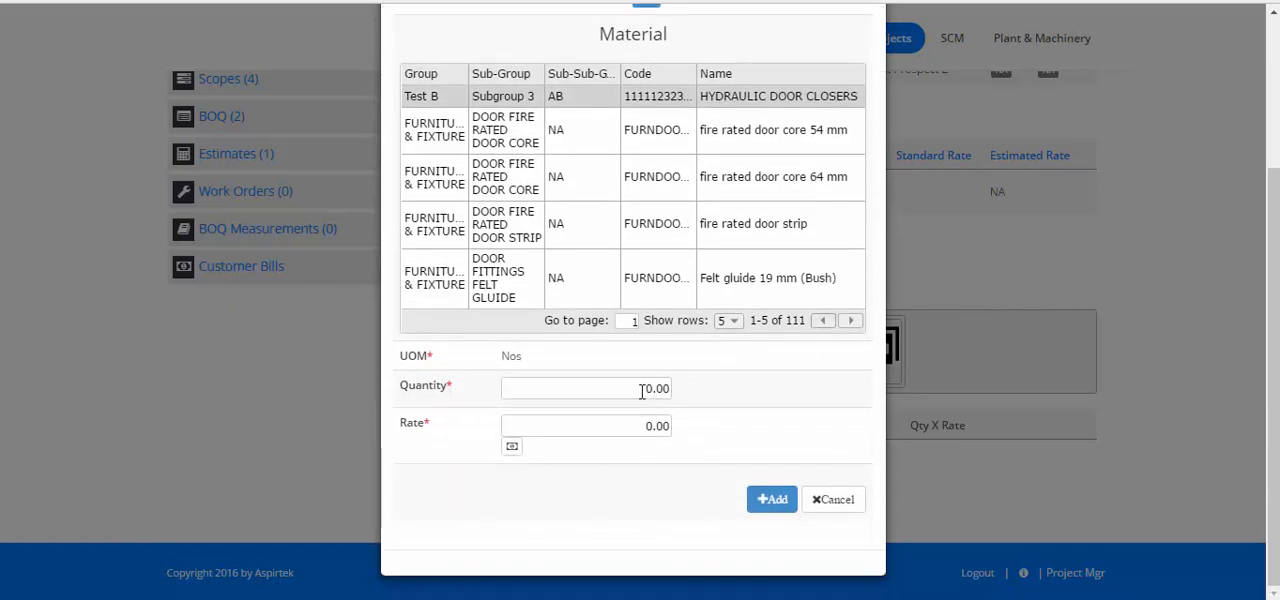
left_click(650, 390)
type("2")
key("Tab")
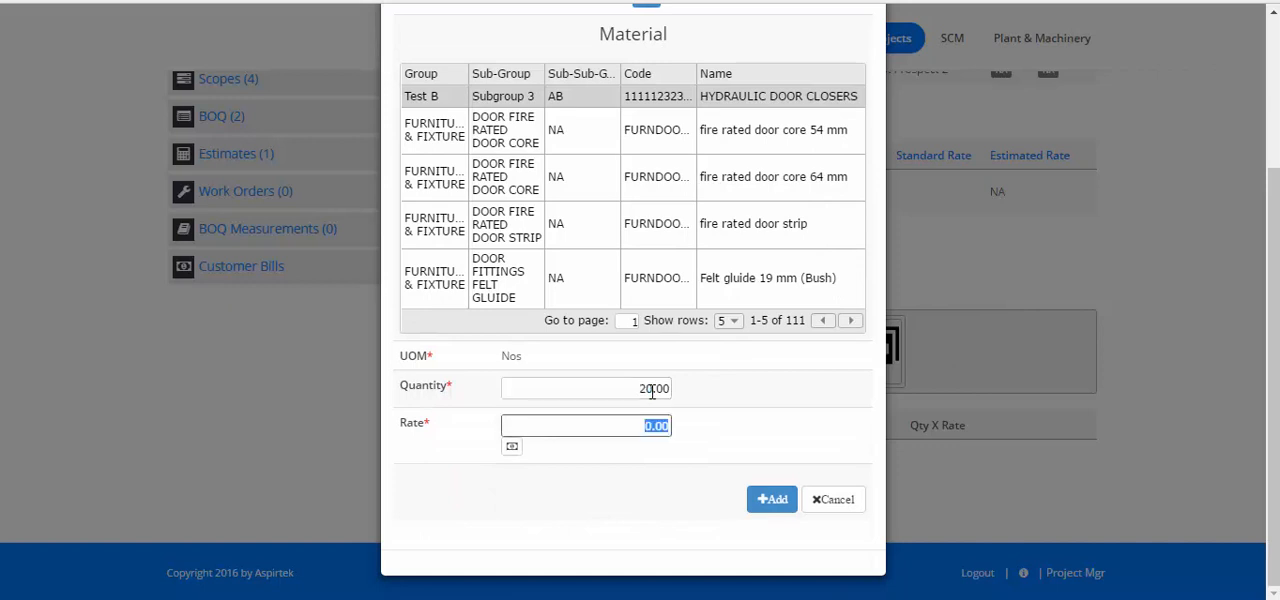
type("1000")
left_click(768, 498)
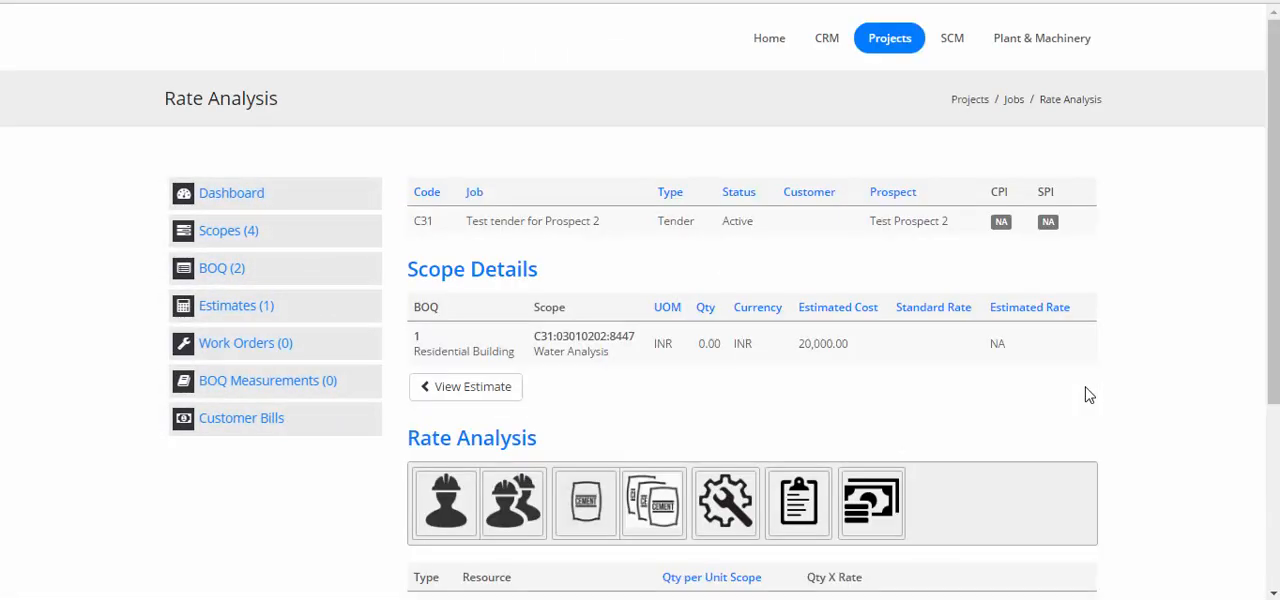
Start a Machine resource for the rate analysis with group C003, sub-group 0027--CONCRETE MIXER and sub-subgroup 0061--CONCRETE MIXER-NO CAPACITY
scroll(1087, 394, "down", 3)
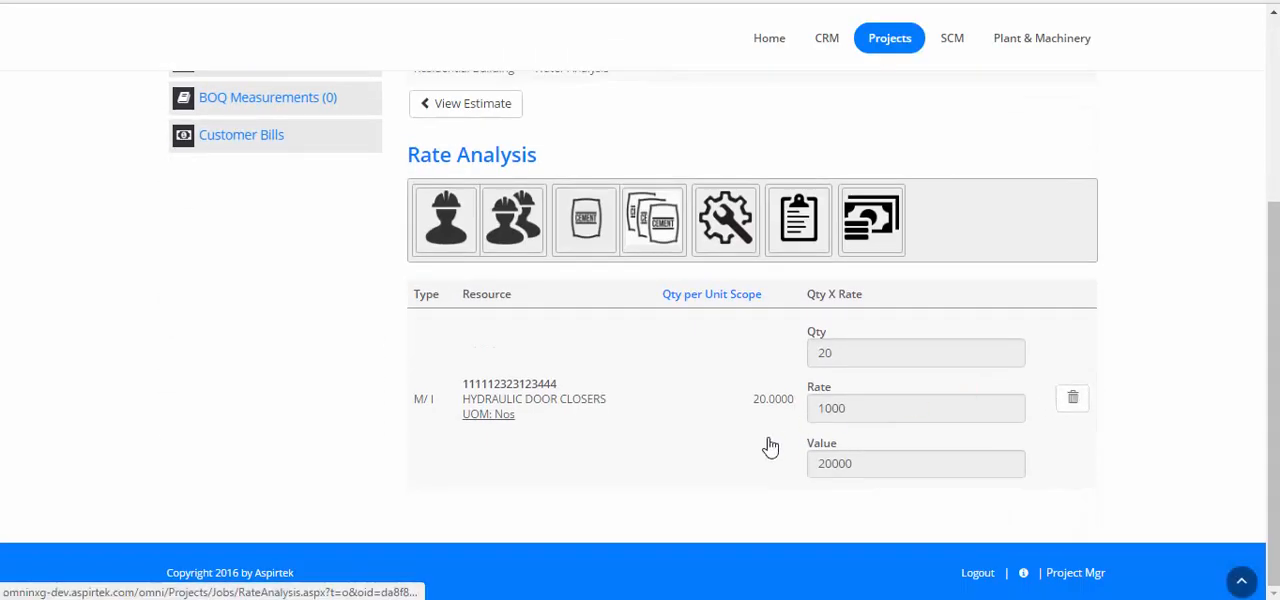
left_click(727, 225)
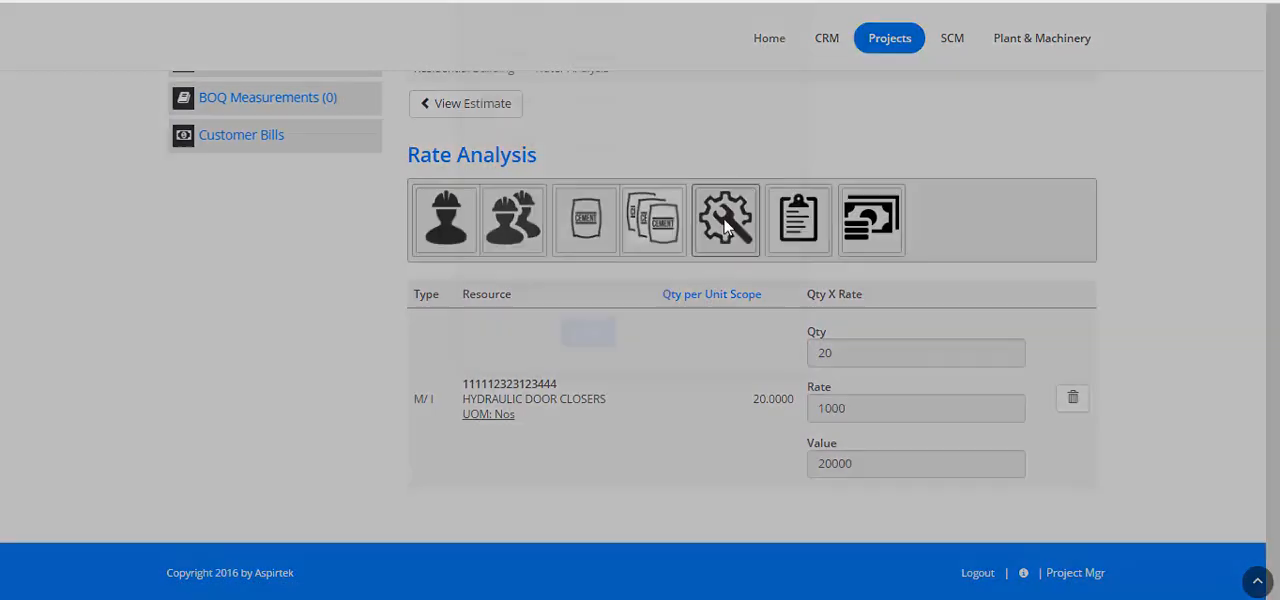
left_click(713, 91)
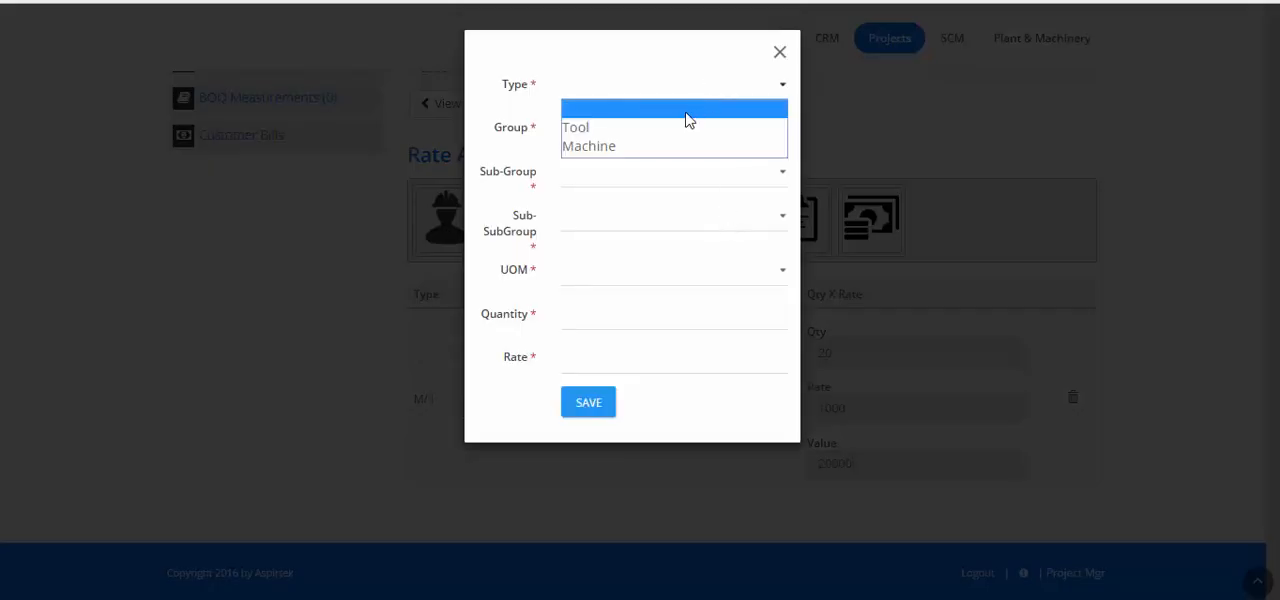
left_click(650, 146)
left_click(646, 134)
left_click(640, 170)
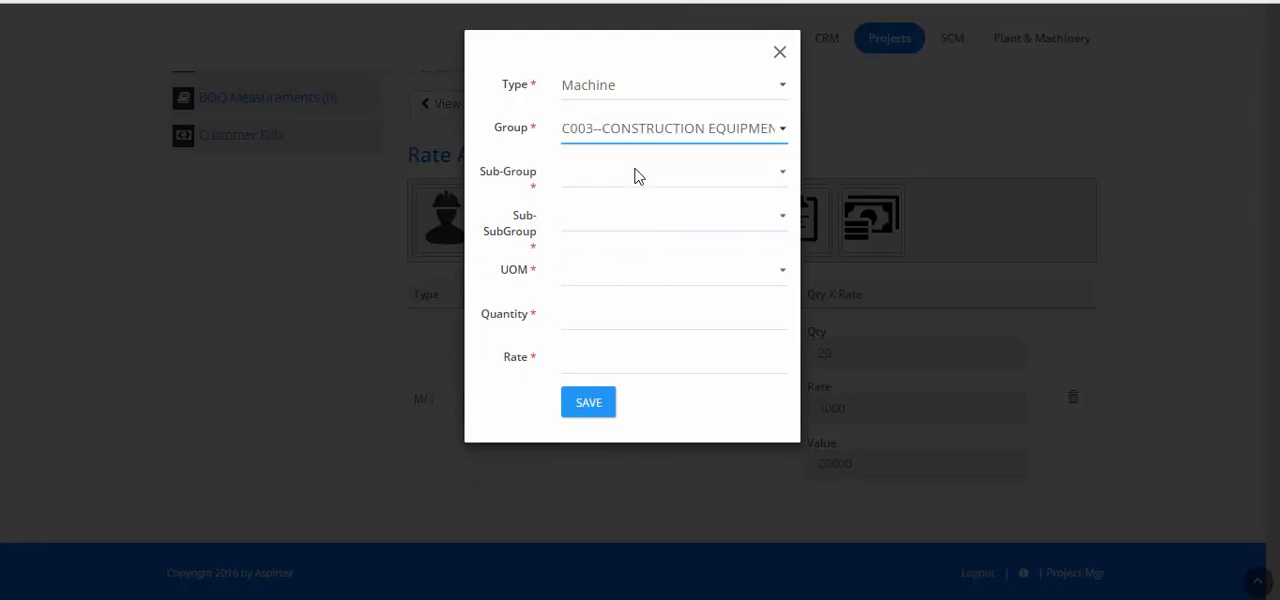
left_click(637, 176)
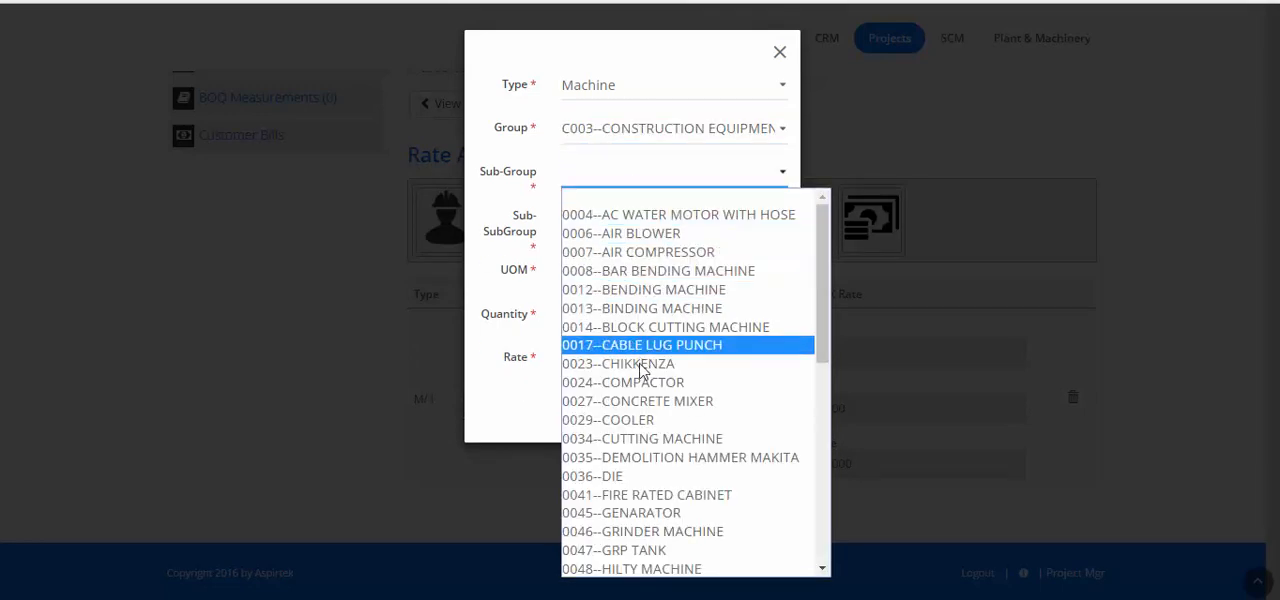
left_click(646, 401)
left_click(648, 222)
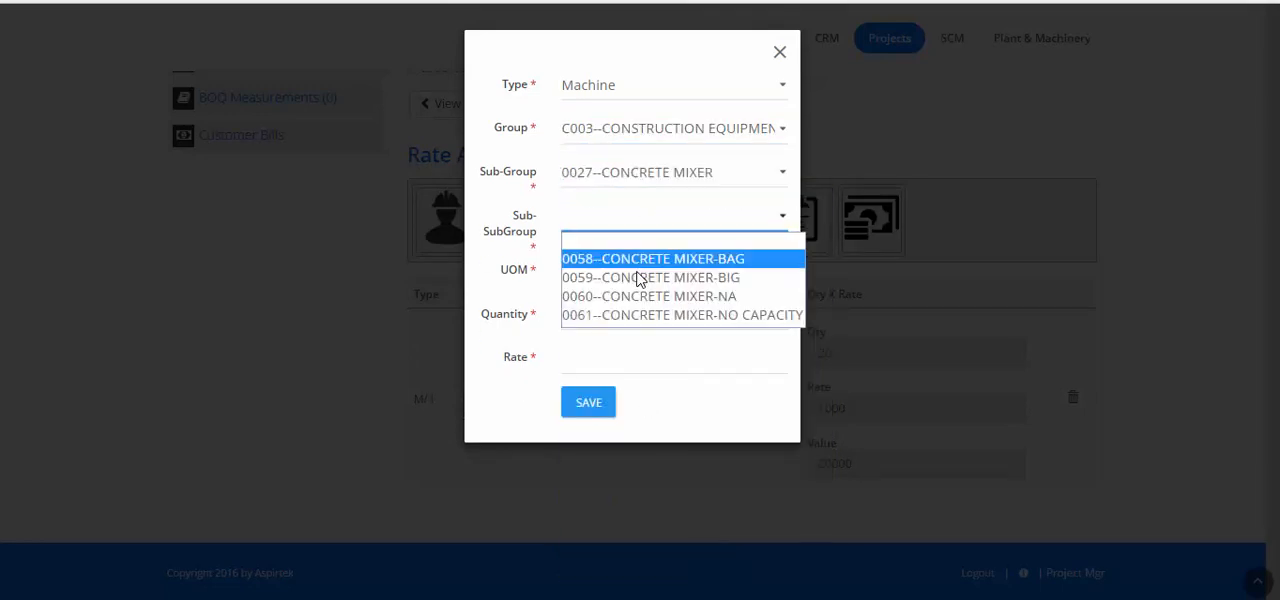
left_click(631, 315)
Set the concrete mixer's UOM to Dys:Days, quantity to 50 and rate to 1000, and save it to the rate analysis
left_click(628, 284)
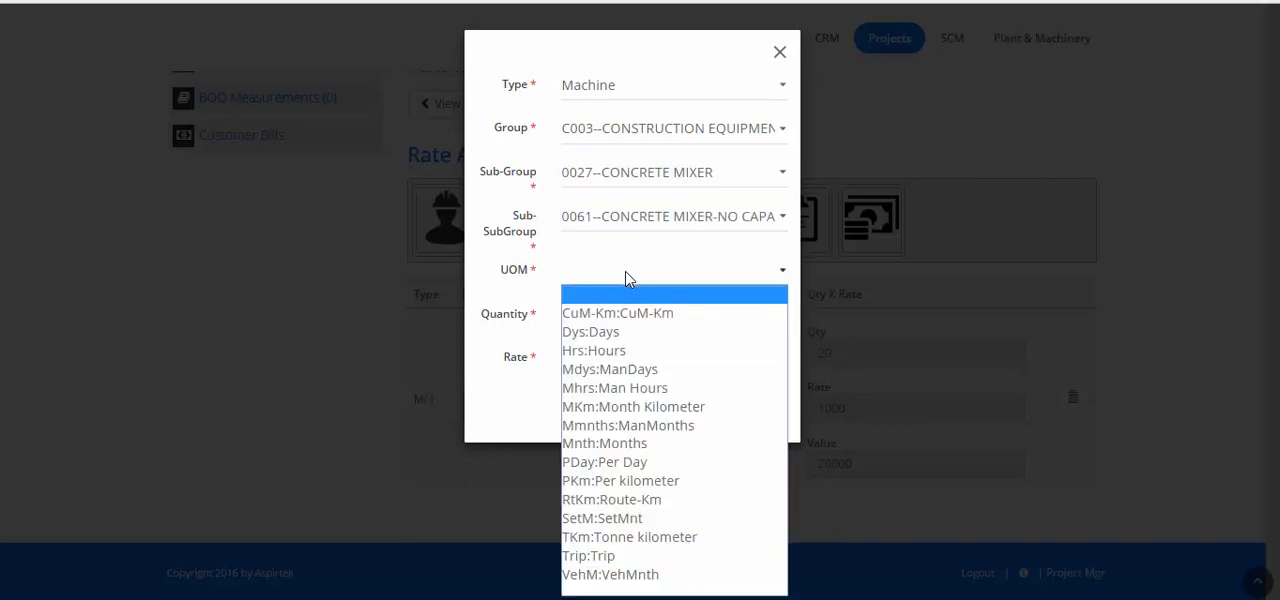
left_click(614, 331)
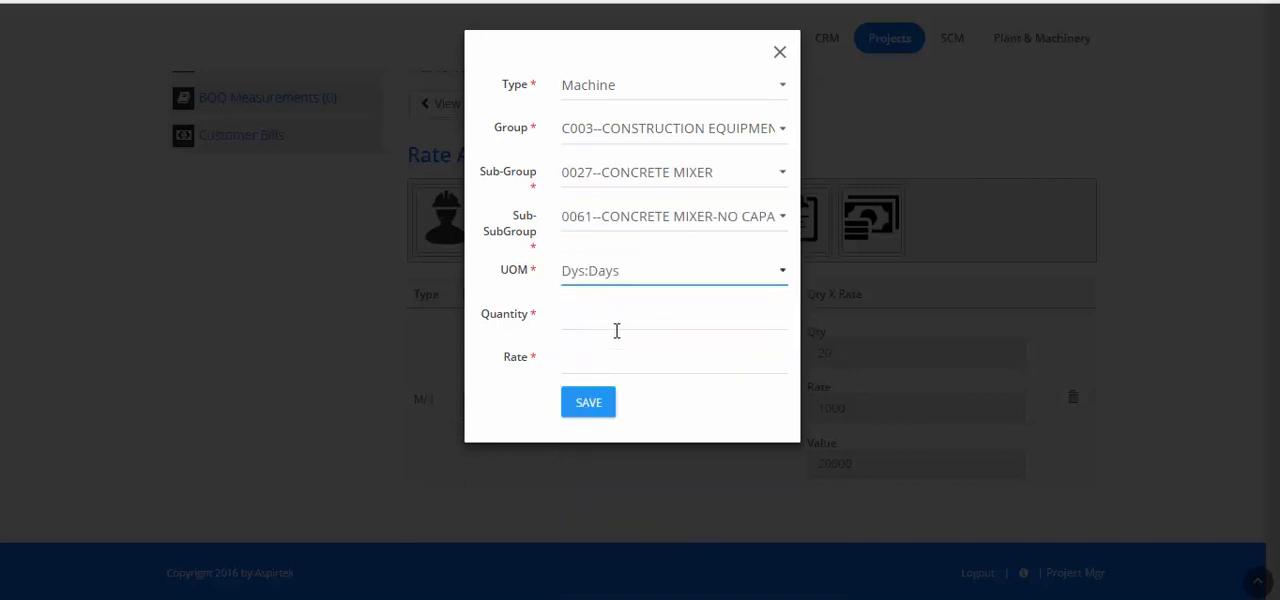
left_click(616, 320)
key("Tab")
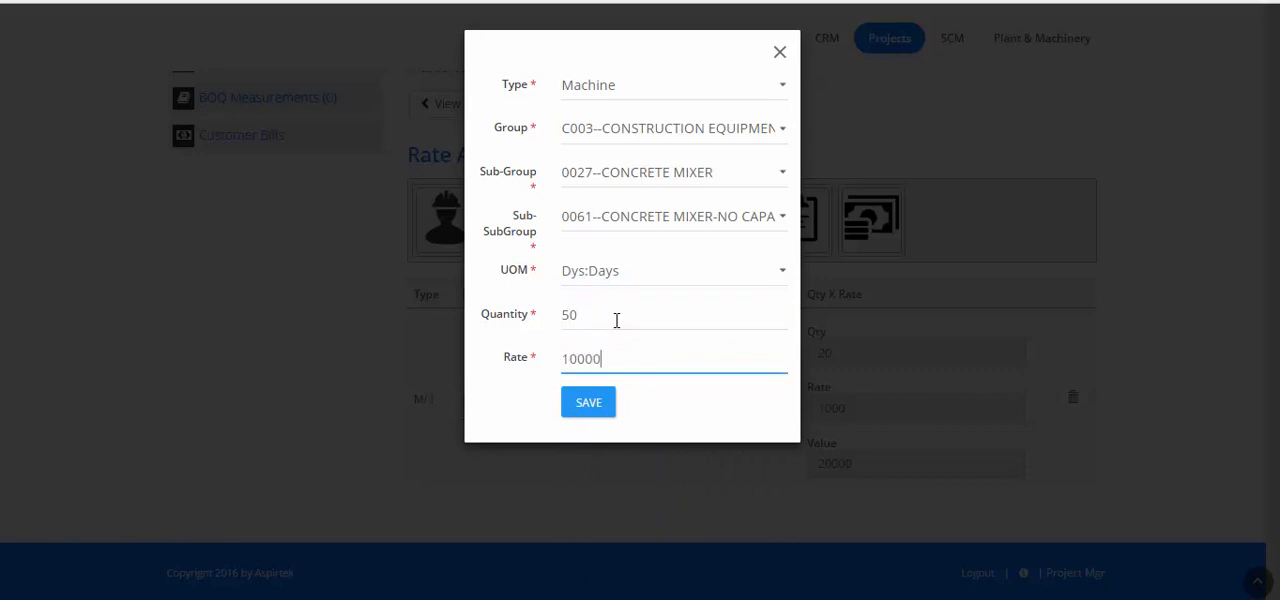
left_click(588, 408)
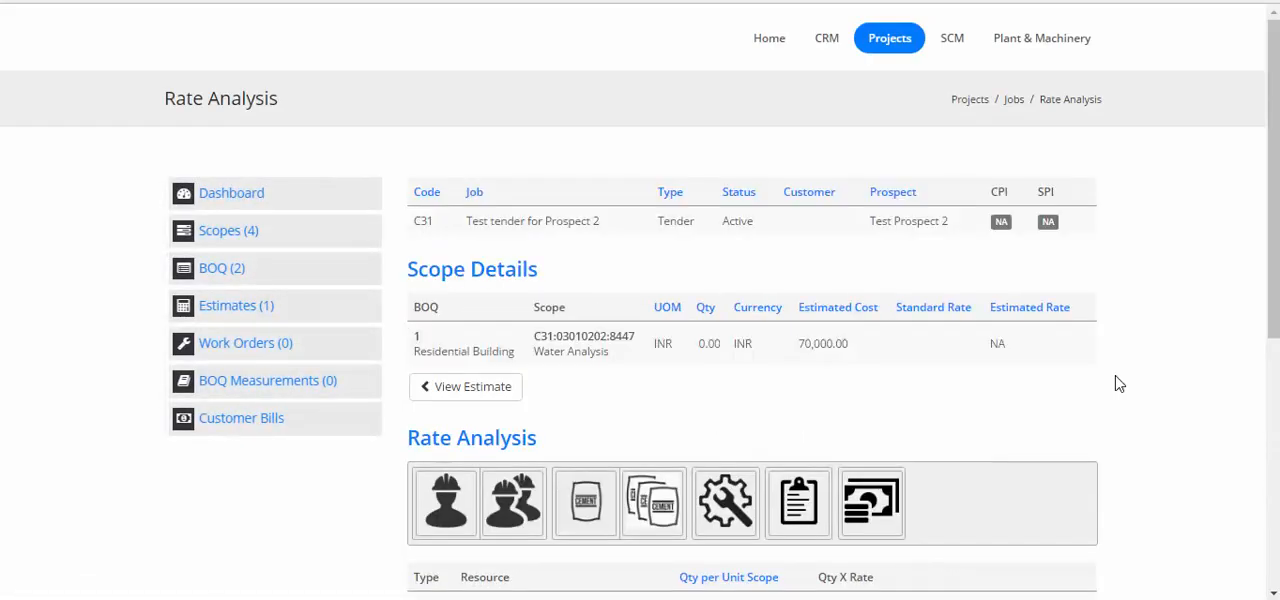
Add the labour cadre SE--Staff Expert to the rate analysis with UOM Dys, quantity 1 and rate 600
scroll(1119, 384, "down", 5)
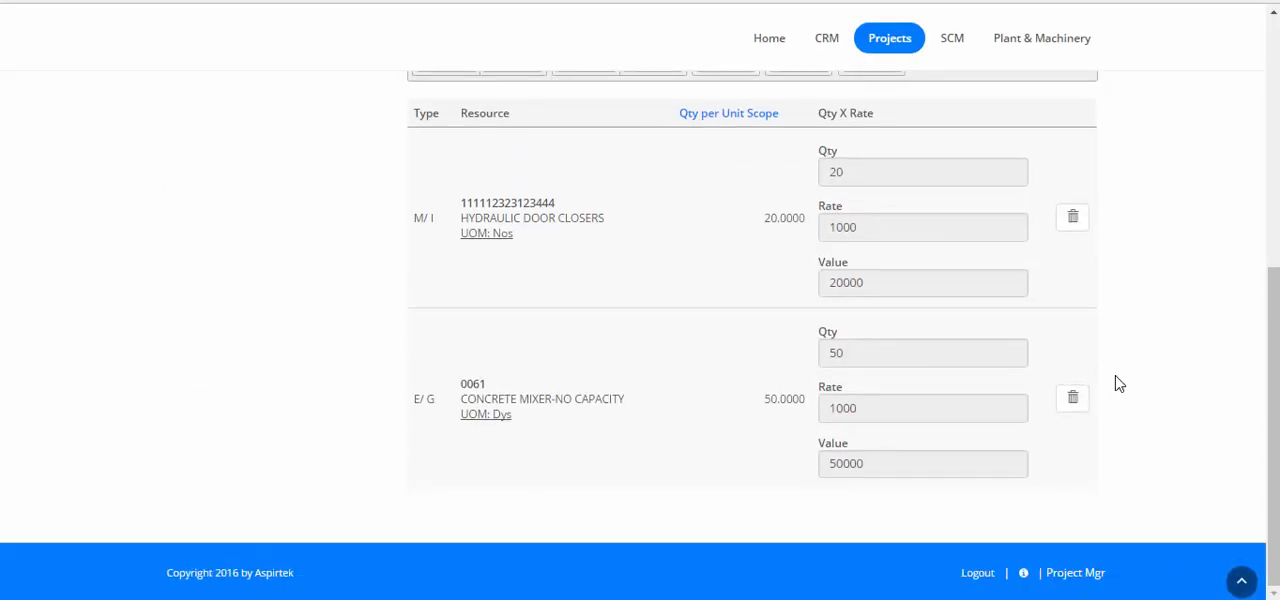
scroll(1119, 384, "up", 2)
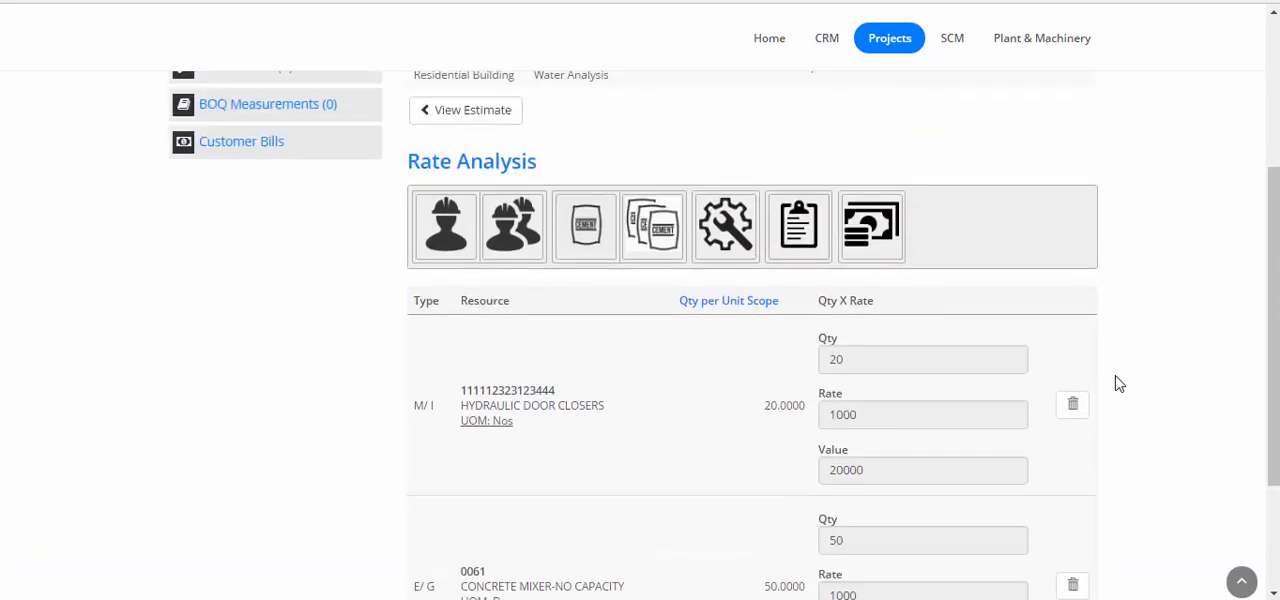
left_click(508, 228)
left_click(698, 99)
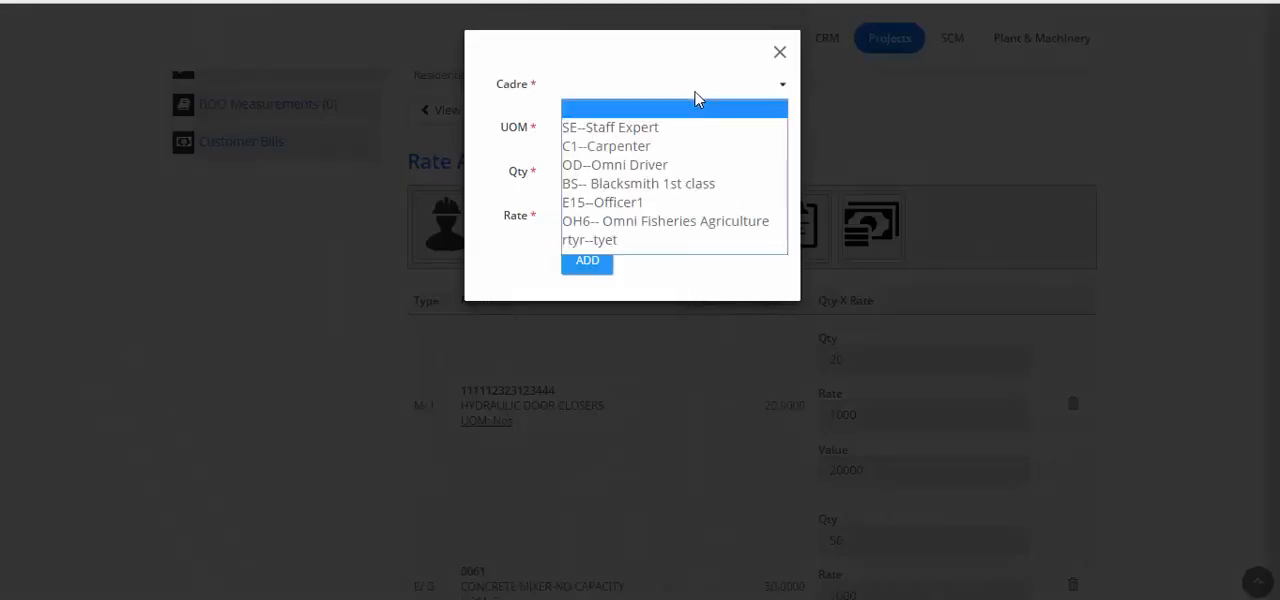
left_click(665, 135)
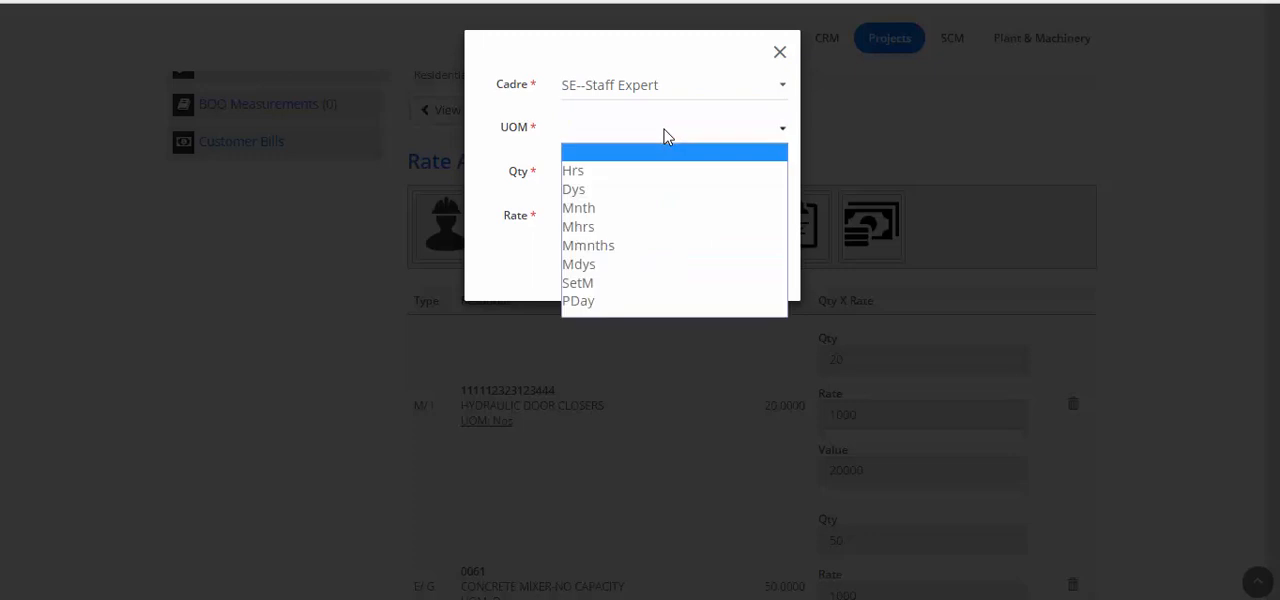
left_click(629, 191)
left_click(632, 181)
type("1")
left_click(624, 208)
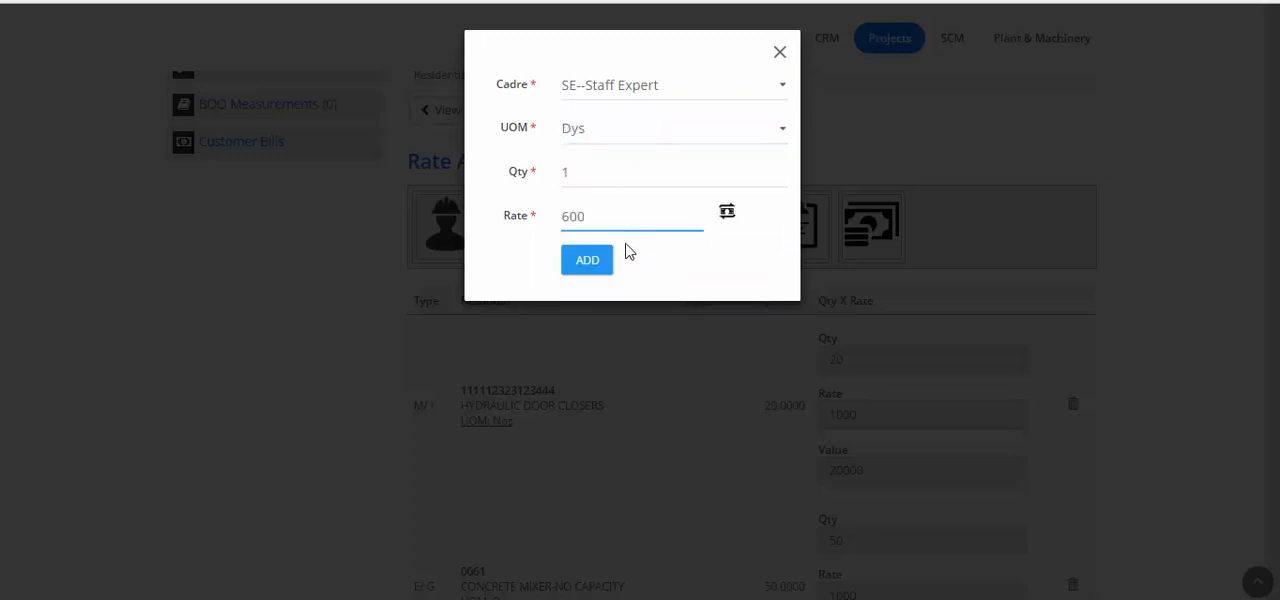
left_click(591, 264)
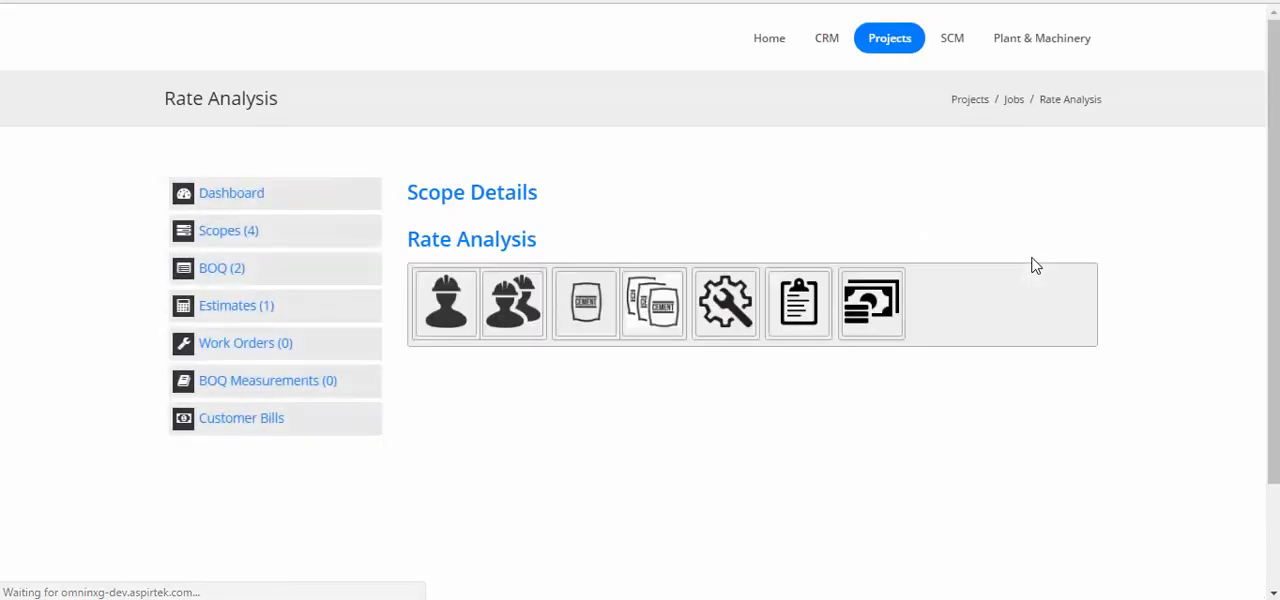
Return to the estimate and expand the Gatehouse and Garden and Residential Building BOQs to review their scopes' estimated costs
scroll(1032, 265, "down", 2)
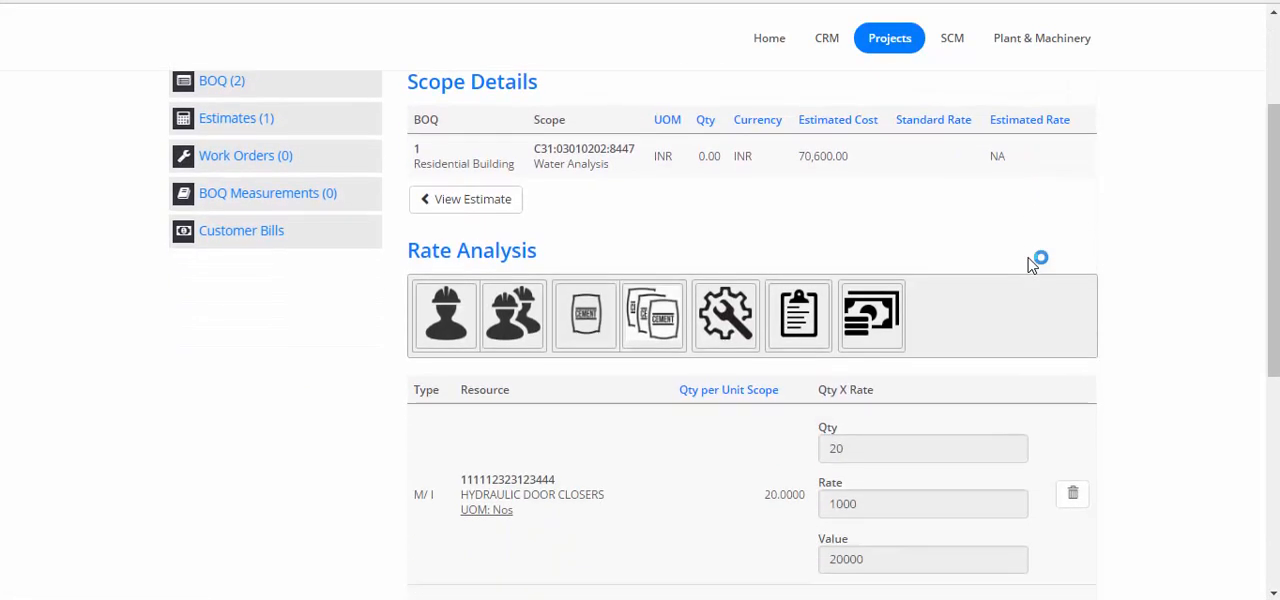
scroll(981, 241, "down", 2)
scroll(981, 241, "up", 2)
left_click(466, 212)
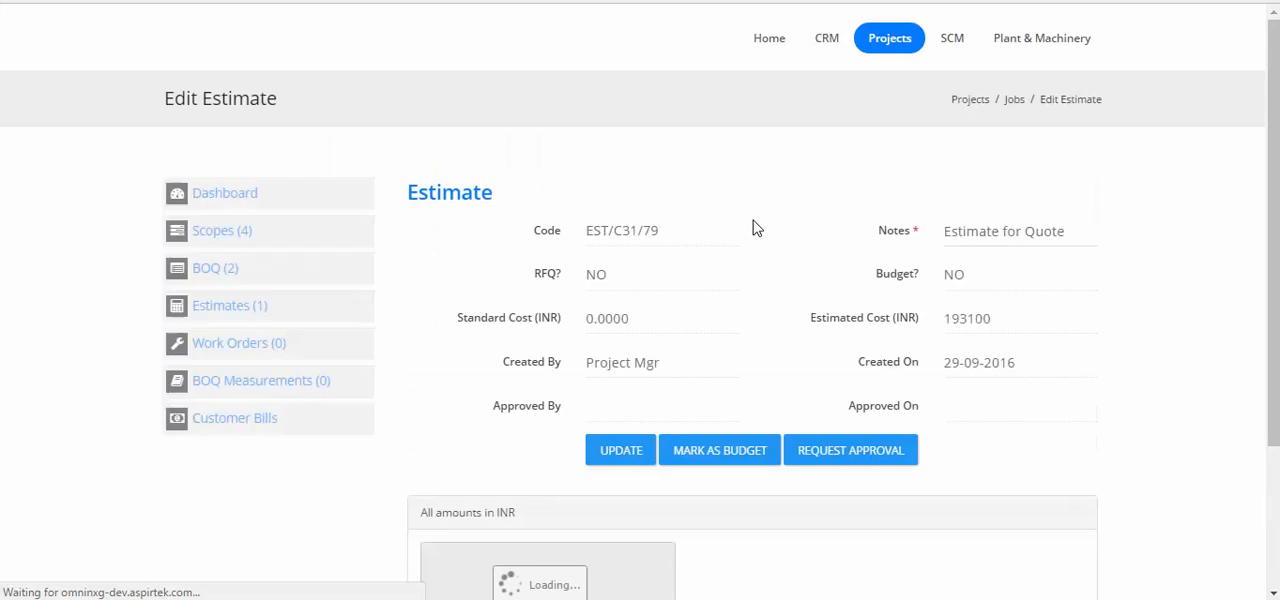
scroll(755, 230, "down", 1)
scroll(755, 230, "down", 3)
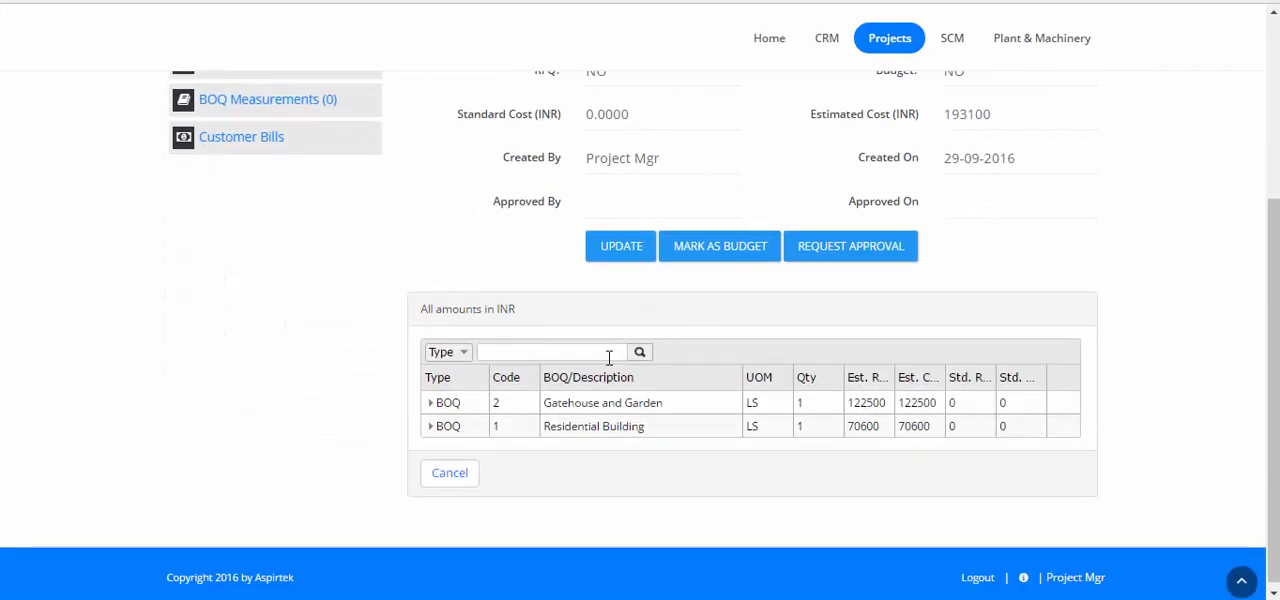
left_click(431, 403)
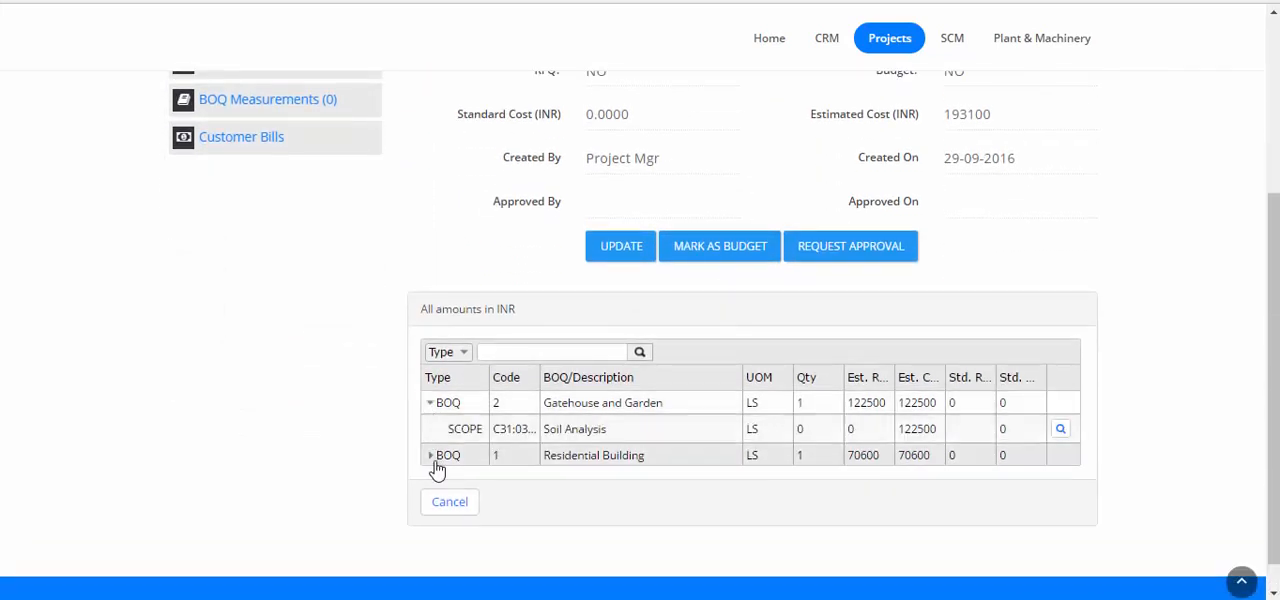
left_click(431, 456)
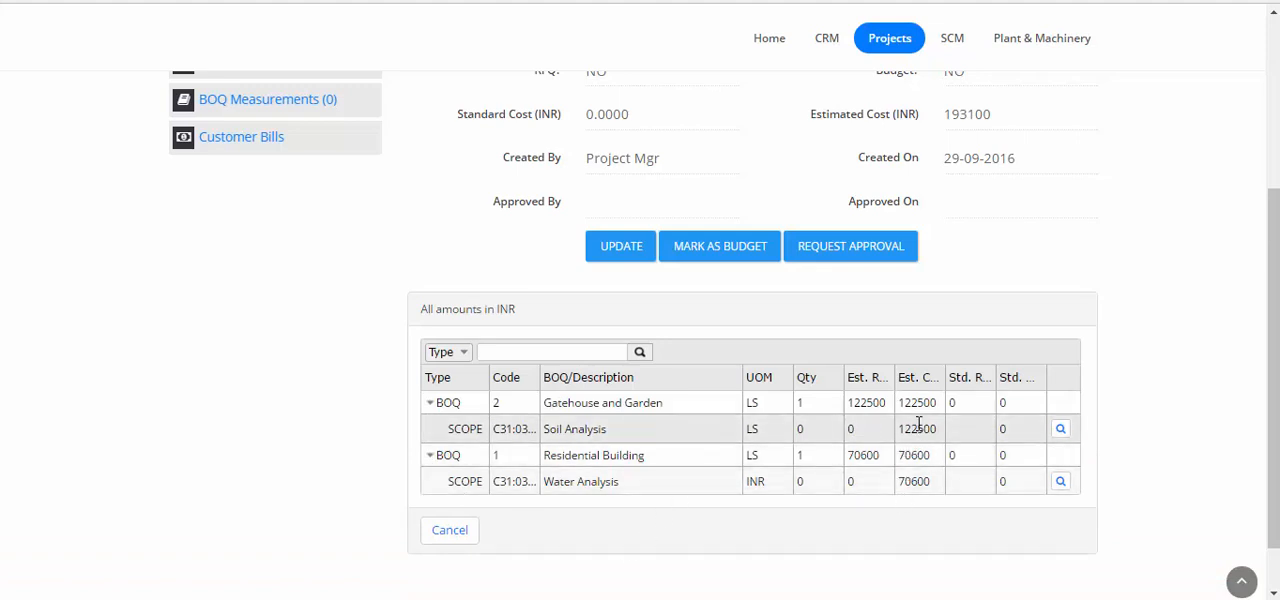
scroll(416, 392, "up", 3)
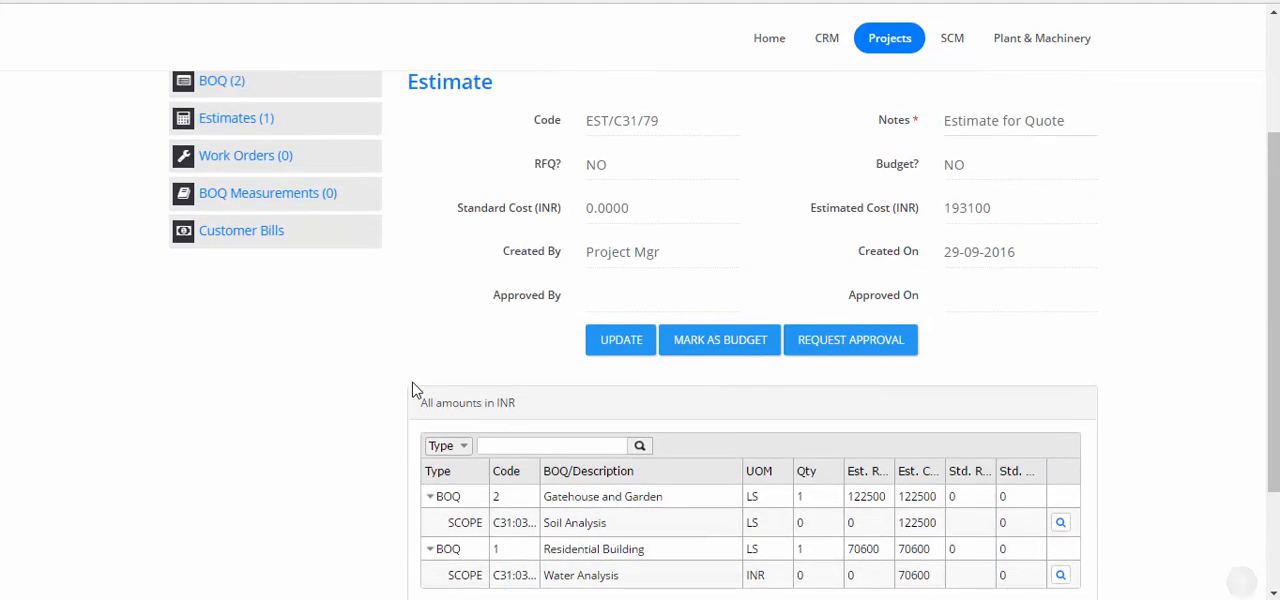
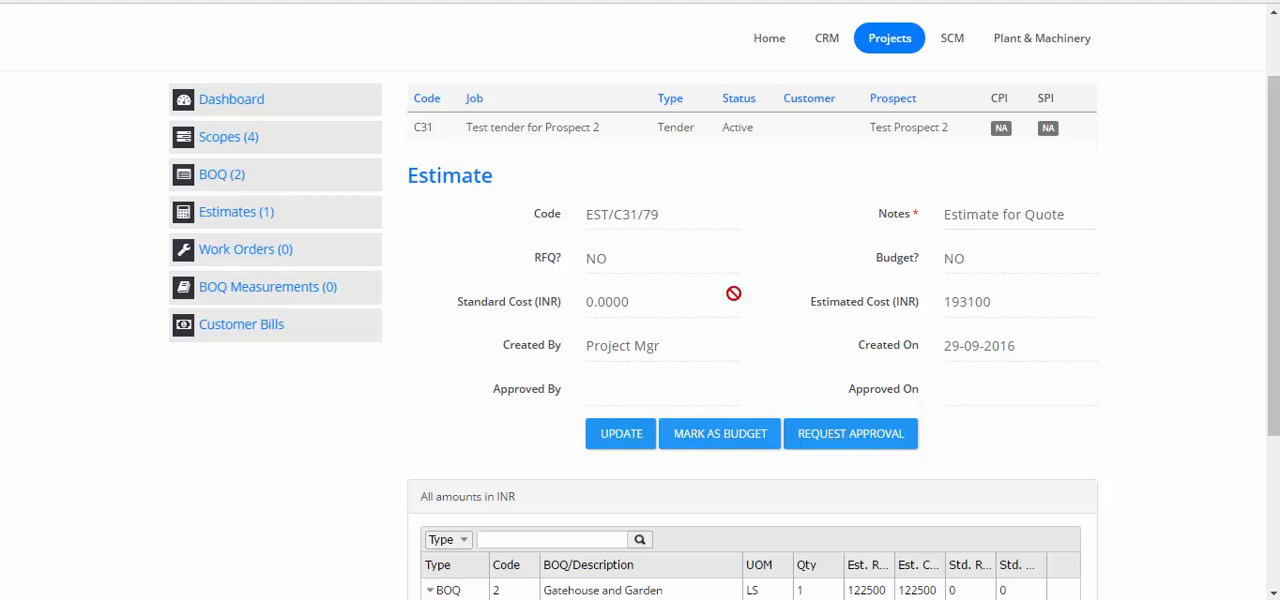
Log out of the project manager account and log in as portaluser
scroll(1029, 471, "down", 3)
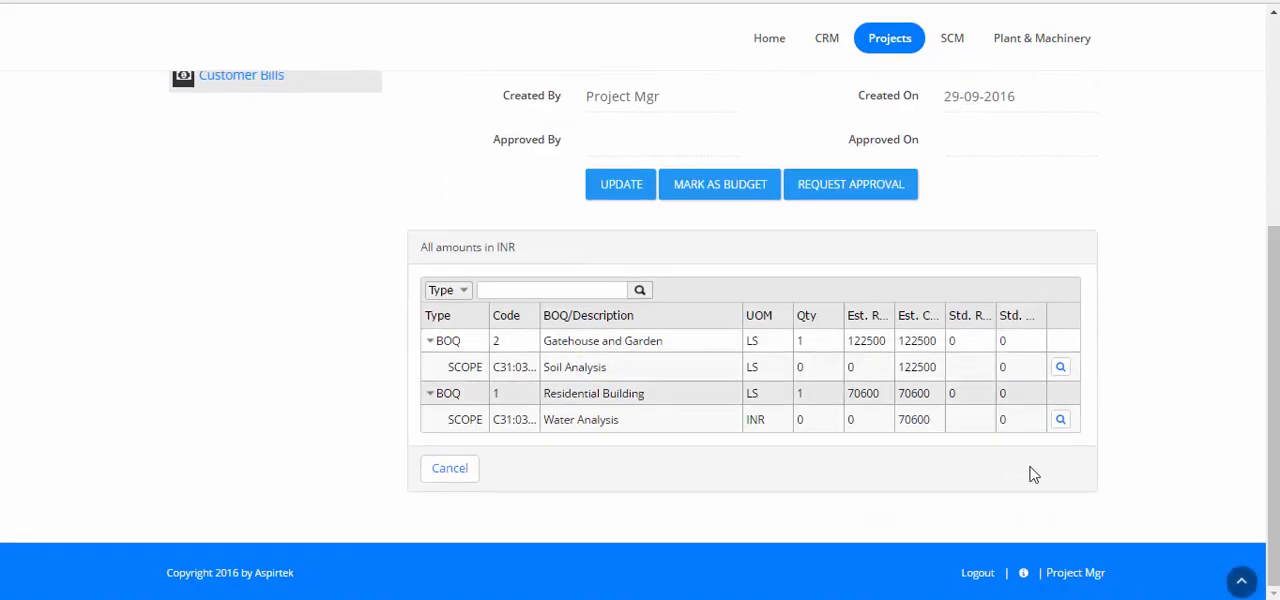
left_click(975, 576)
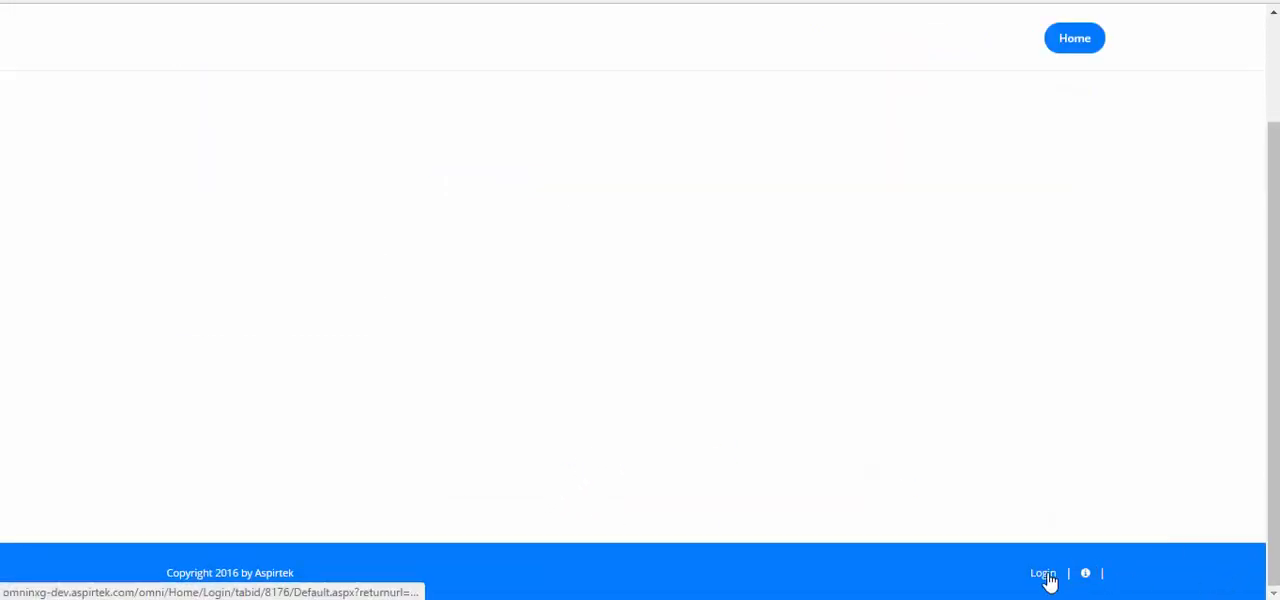
left_click(1045, 575)
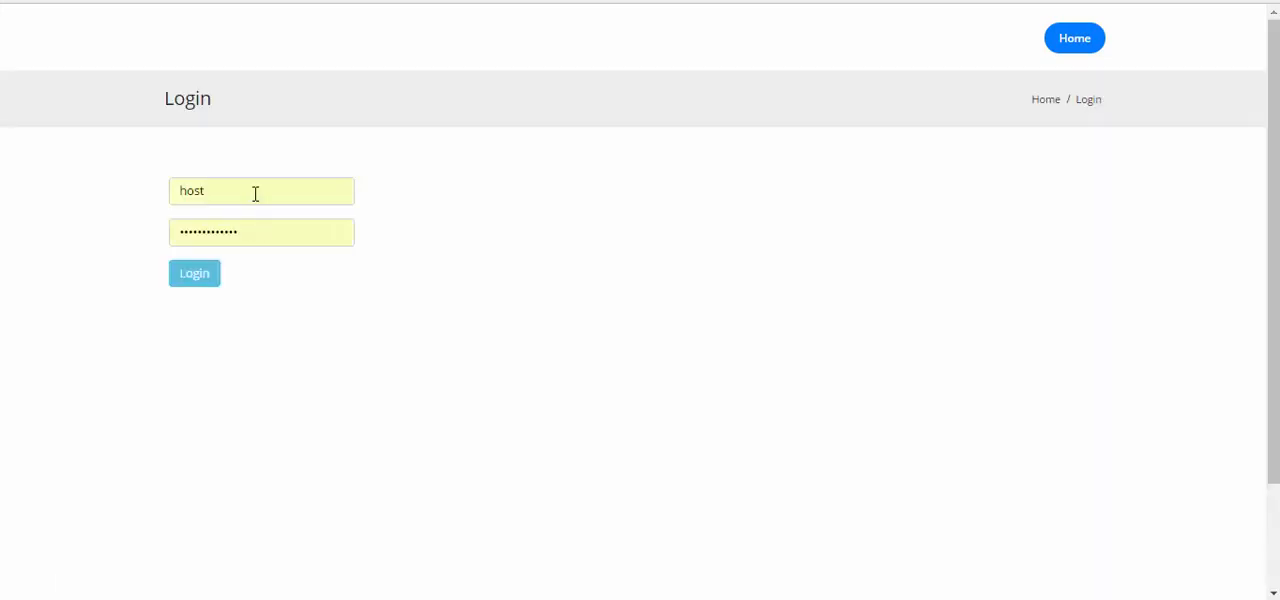
double_click(254, 194)
type("portaluser")
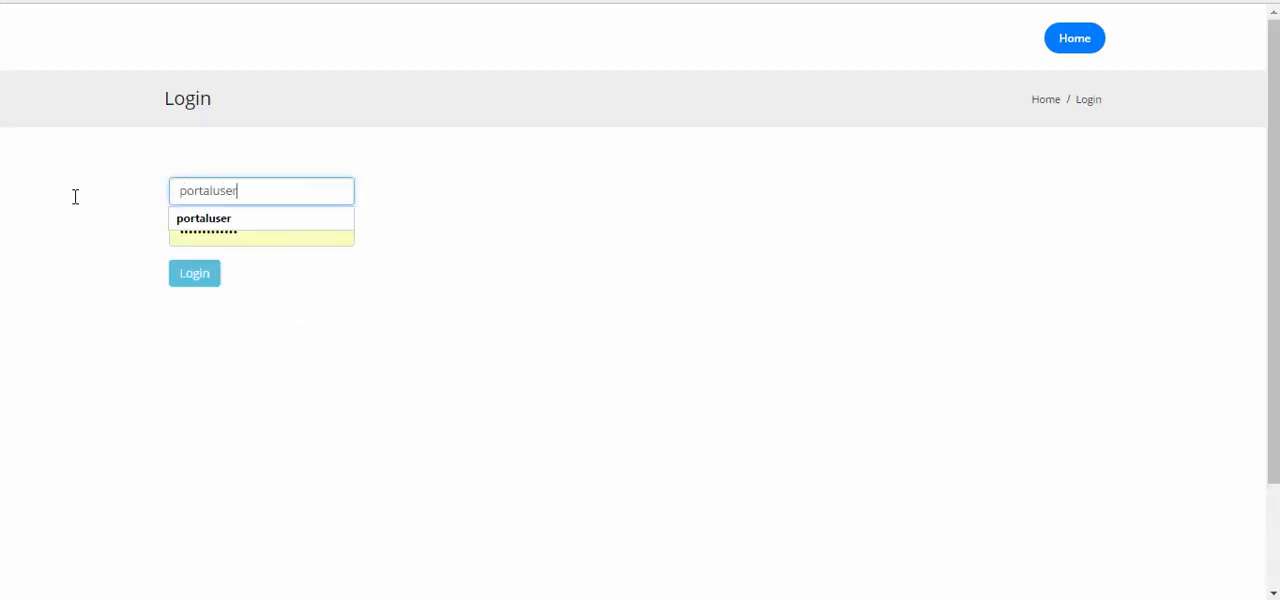
left_click(194, 282)
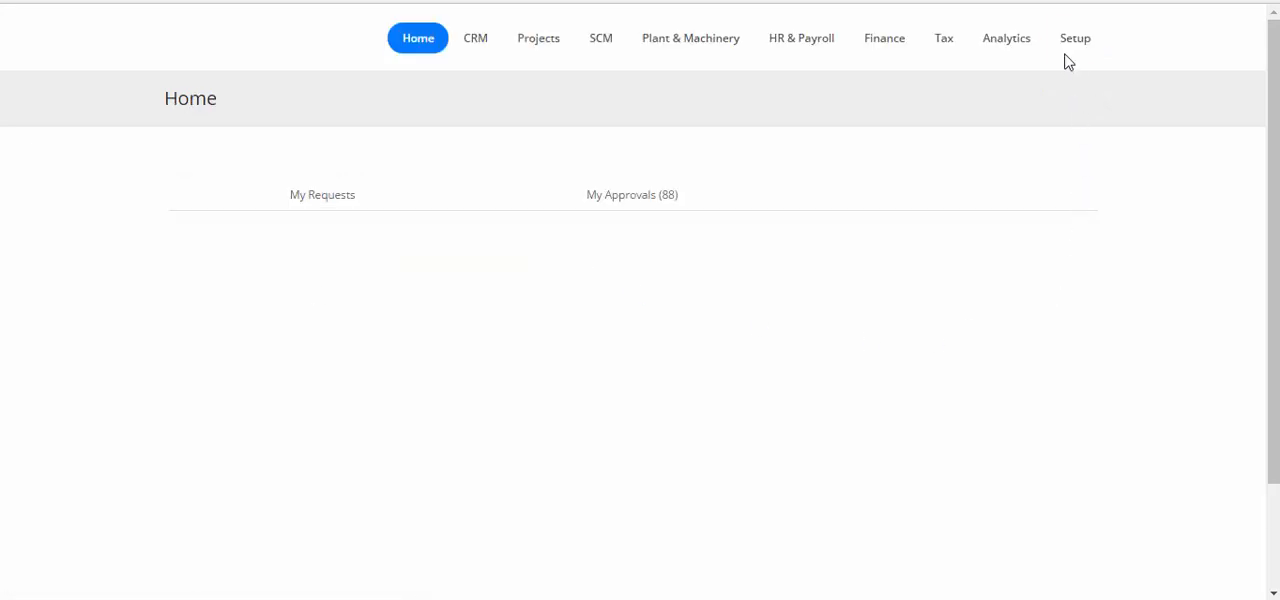
Open the portaluser account for editing from the Users list in Setup
left_click(1067, 55)
left_click(814, 95)
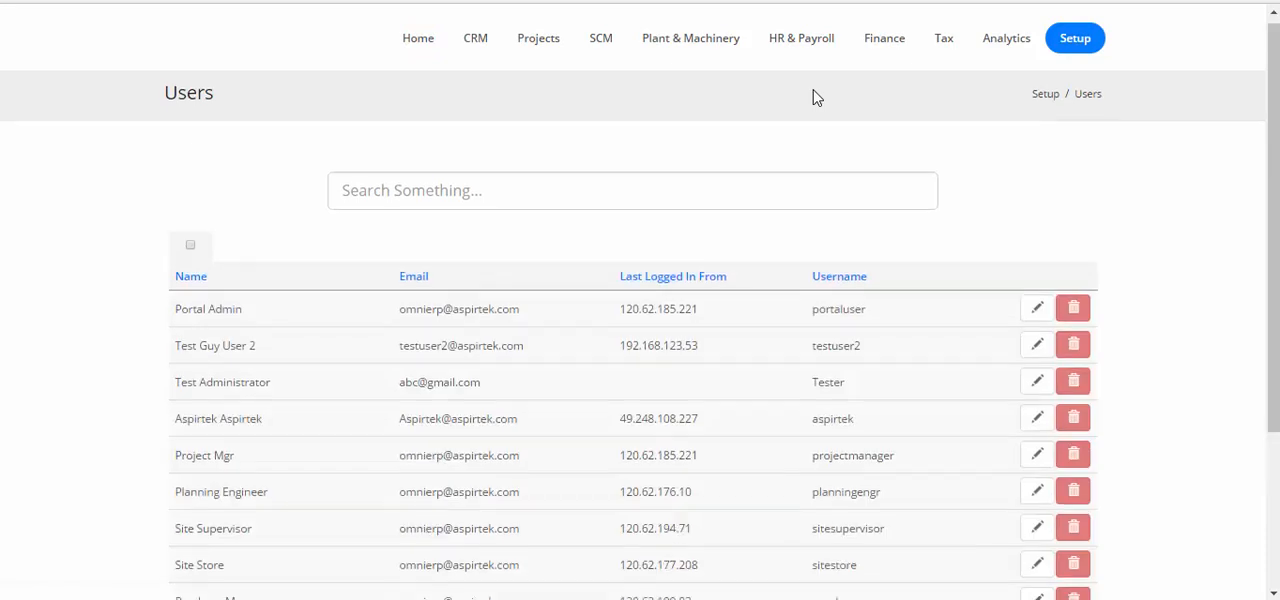
scroll(815, 97, "down", 2)
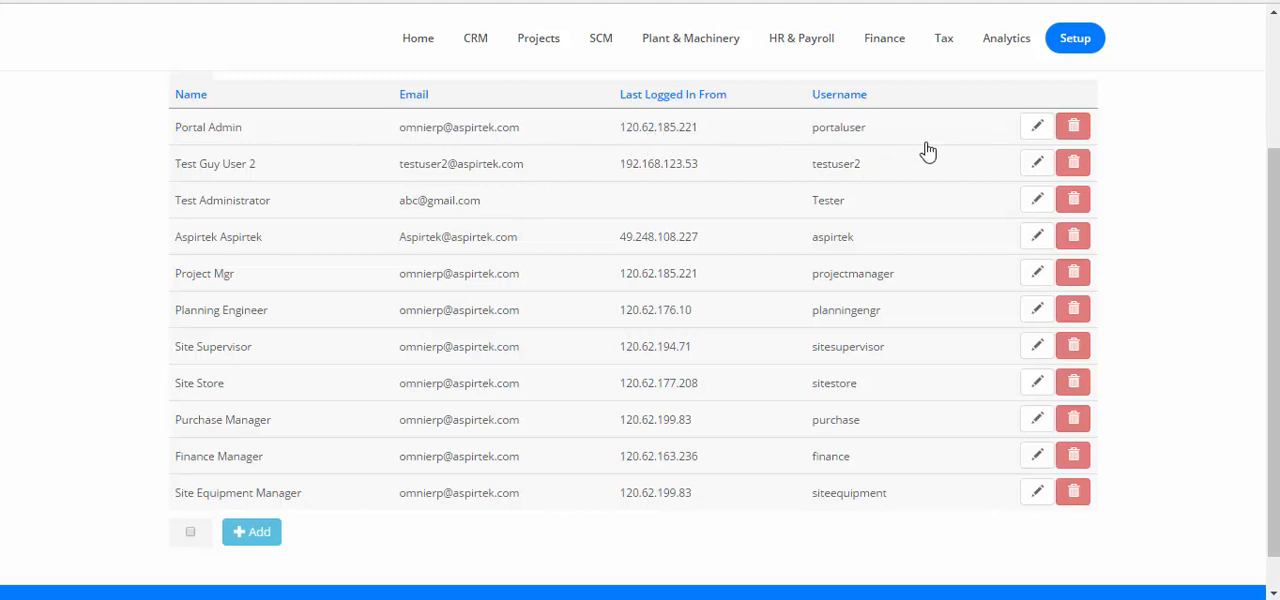
left_click(1036, 134)
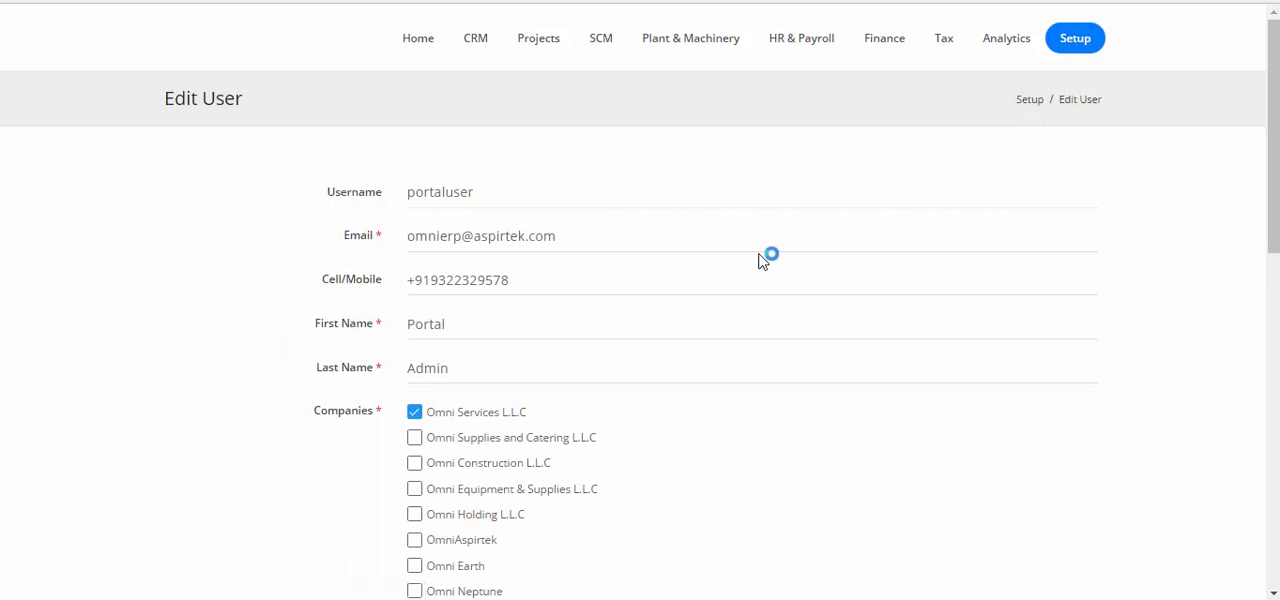
Add a job permission for C31:Test tender for Prospect 2 with the role Estimate Approval to the portaluser account
scroll(760, 260, "down", 9)
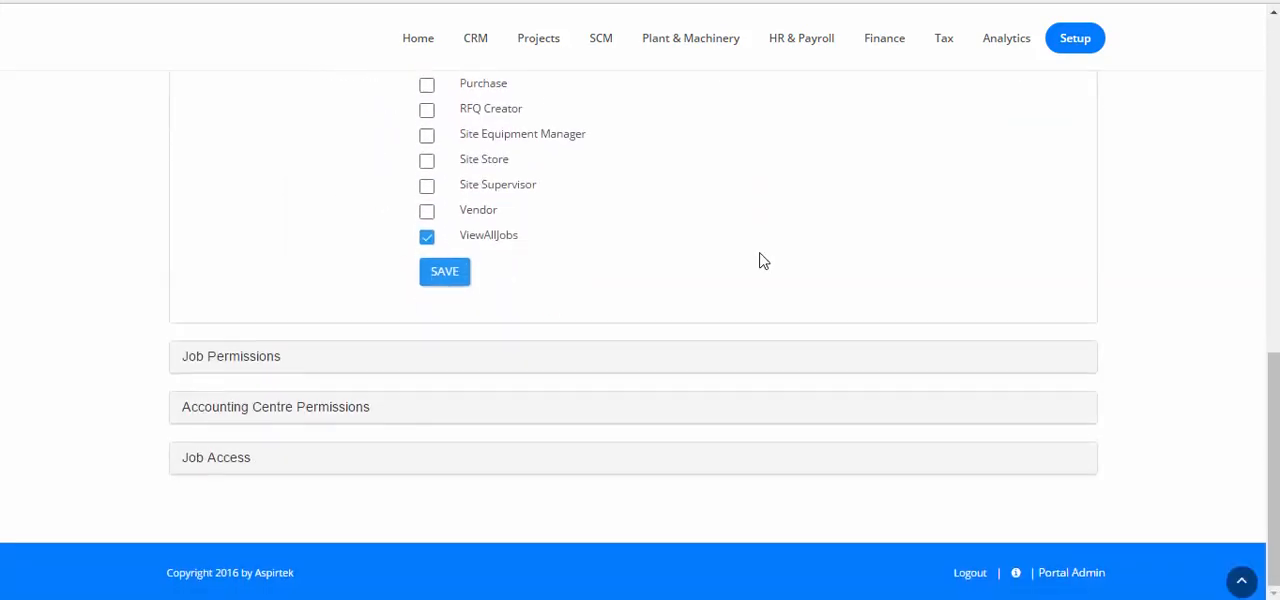
left_click(224, 360)
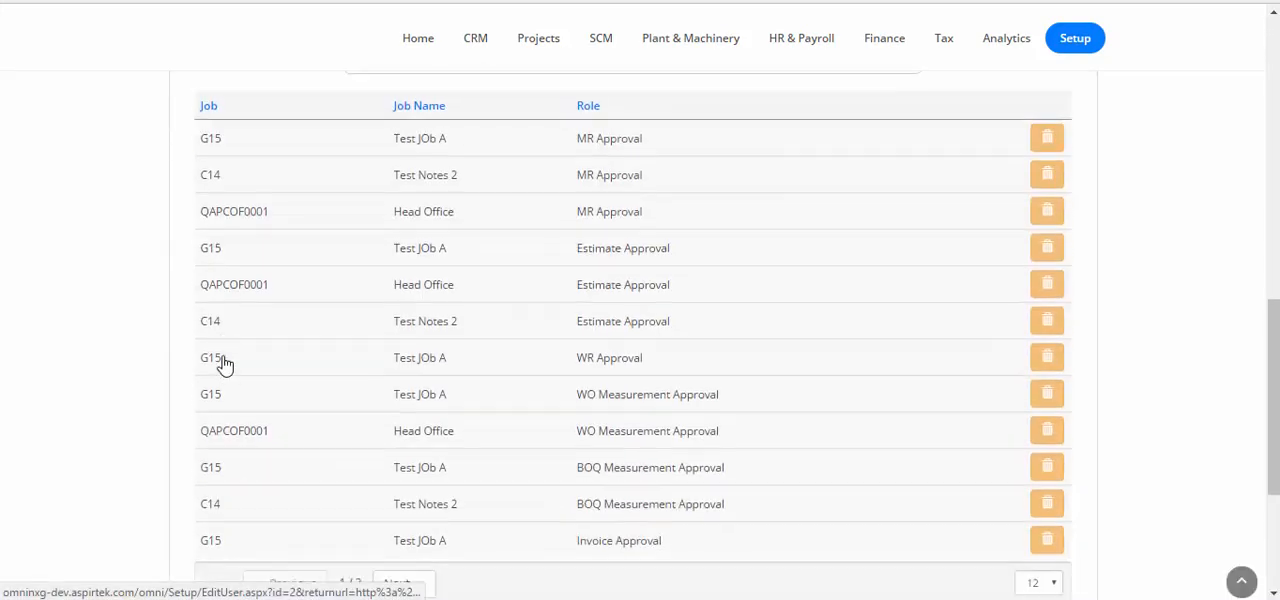
scroll(224, 364, "down", 3)
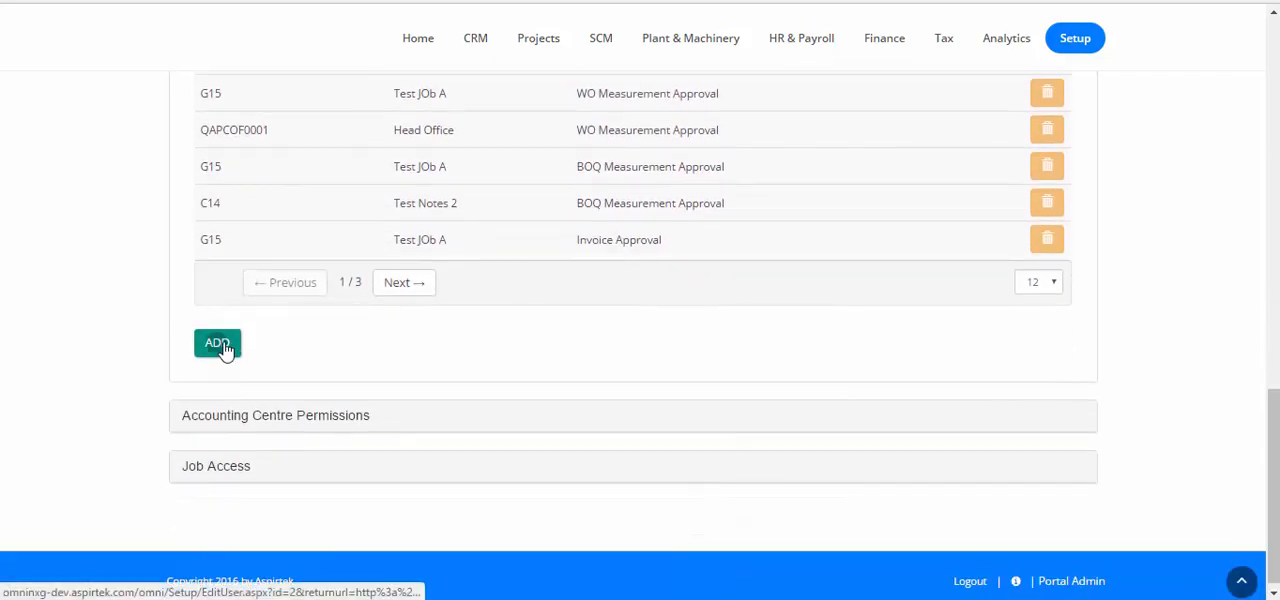
left_click(218, 344)
left_click(660, 120)
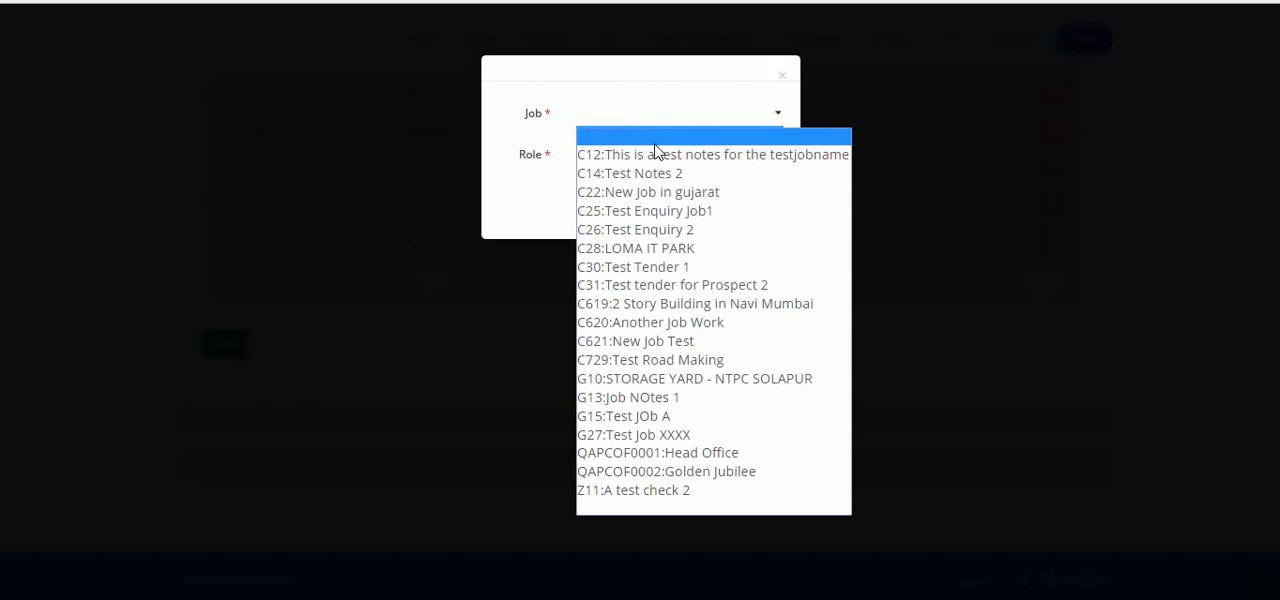
left_click(632, 285)
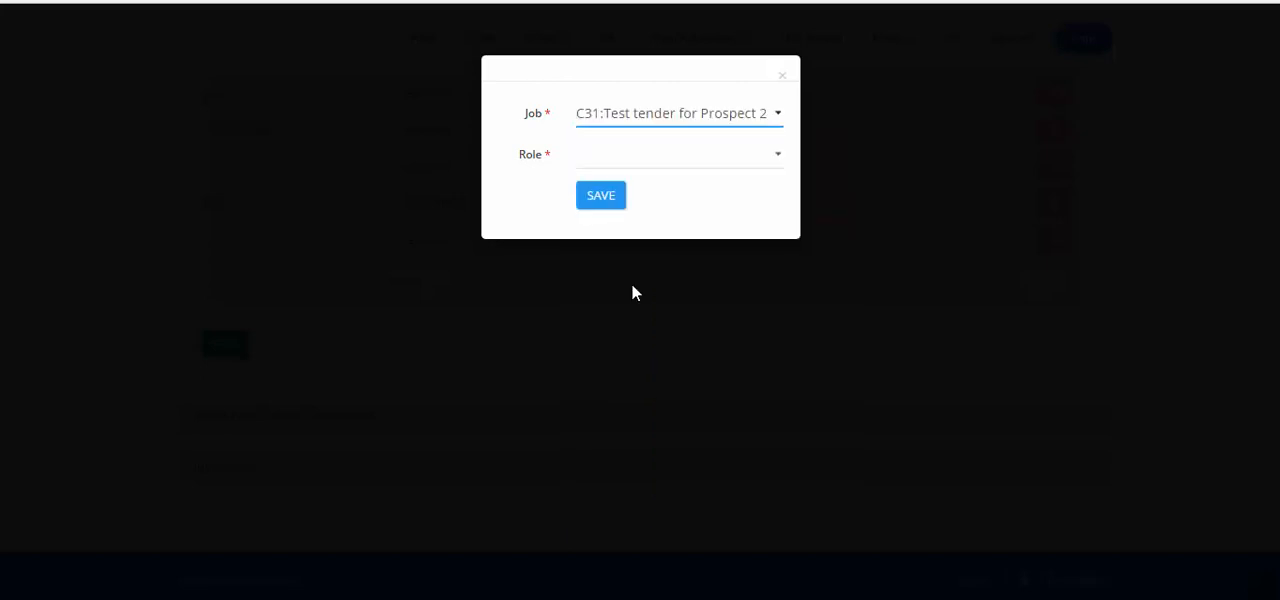
left_click(652, 166)
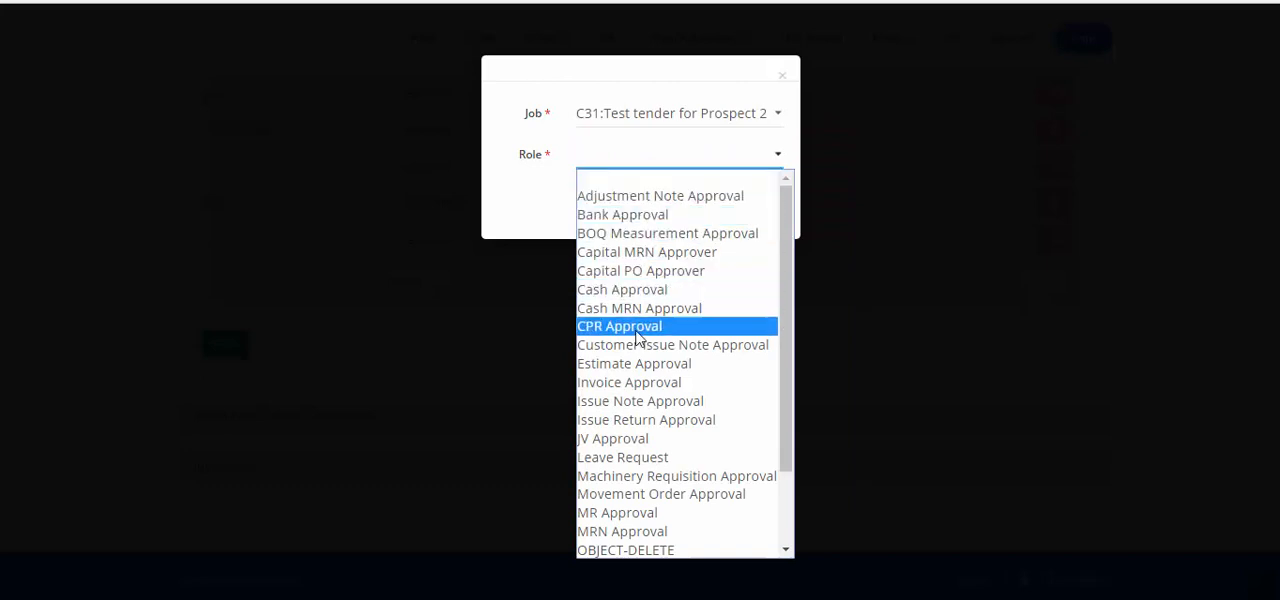
left_click(630, 362)
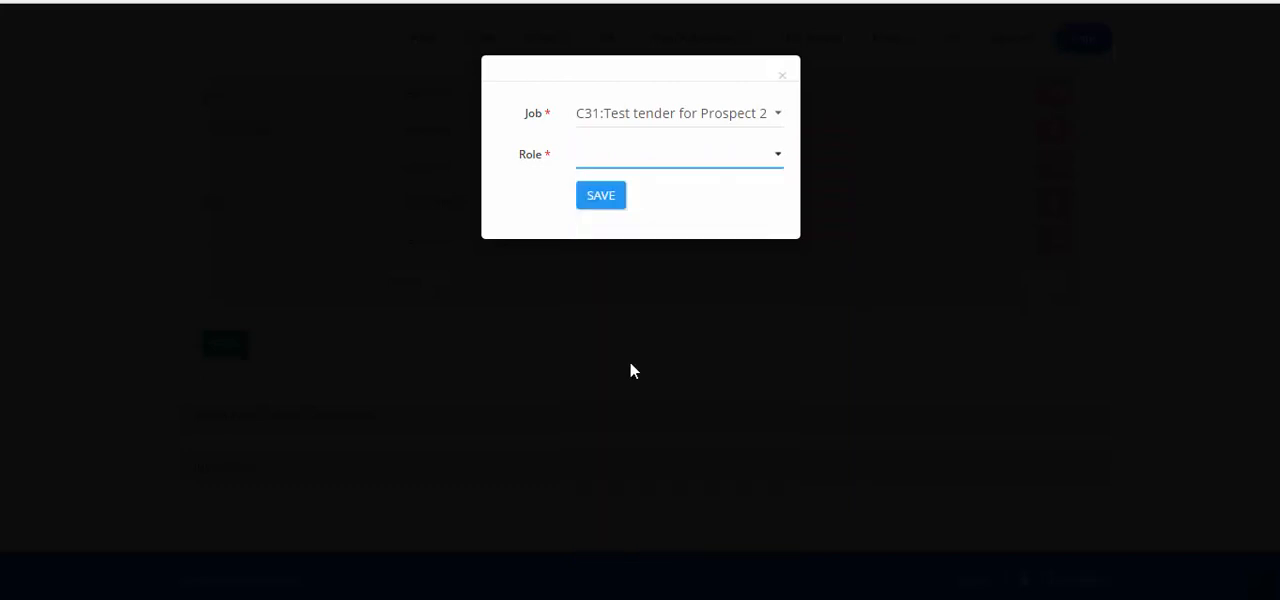
left_click(601, 196)
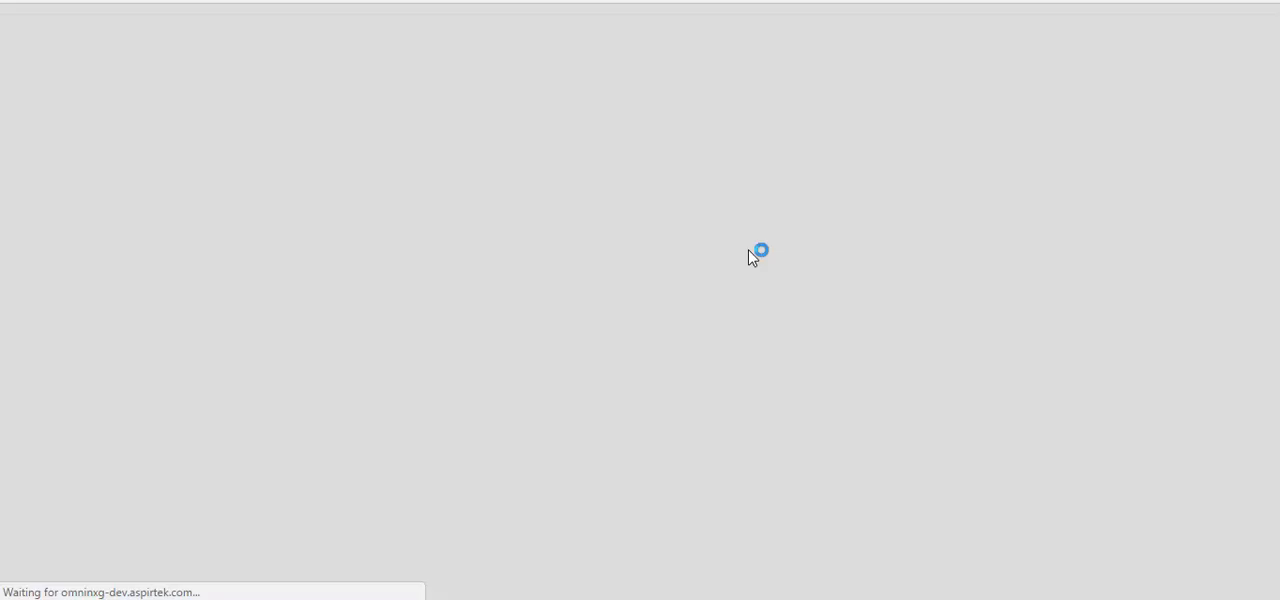
Search the account's job permissions for C31 to check the new entry
scroll(752, 257, "down", 8)
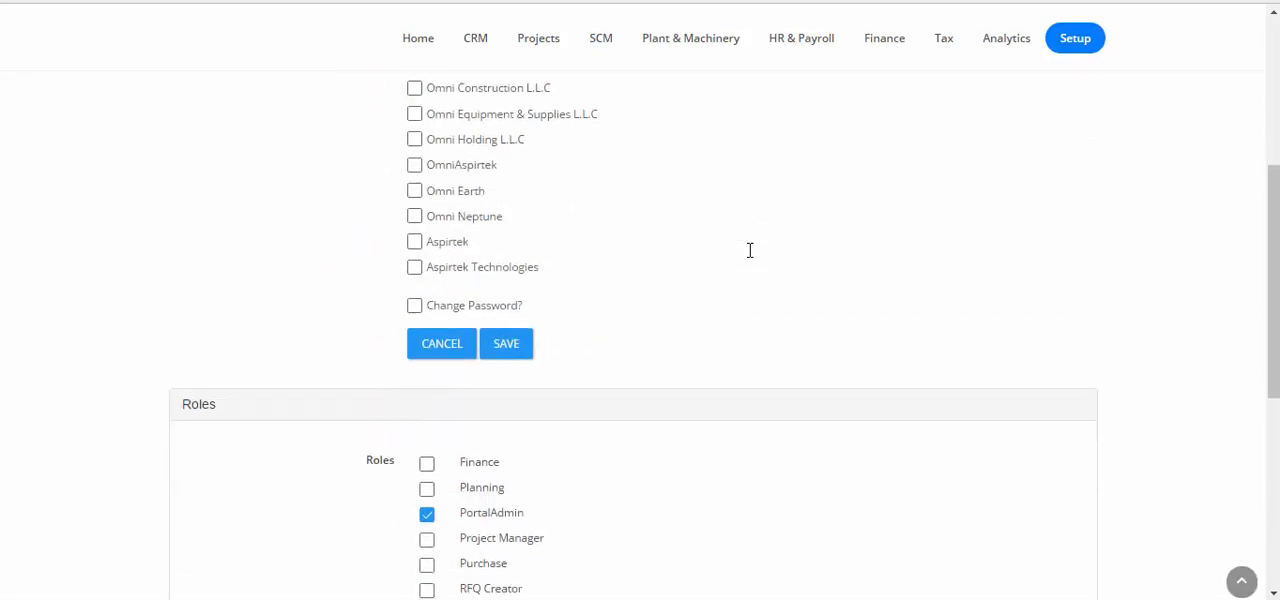
left_click(249, 354)
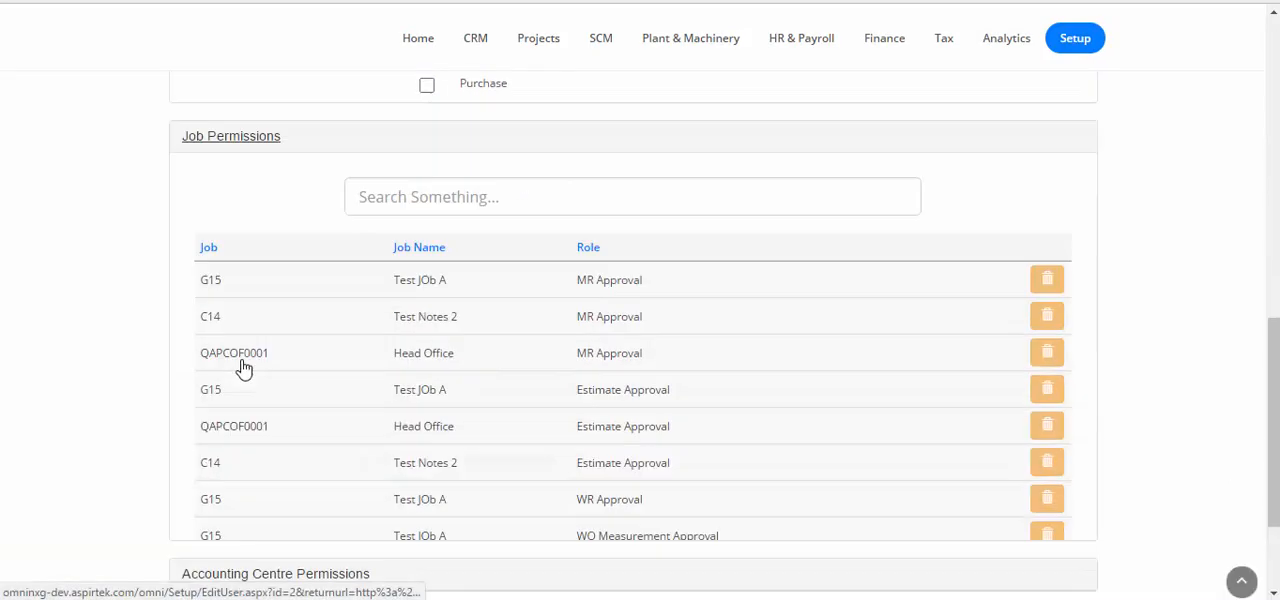
scroll(462, 254, "up", 3)
left_click(466, 324)
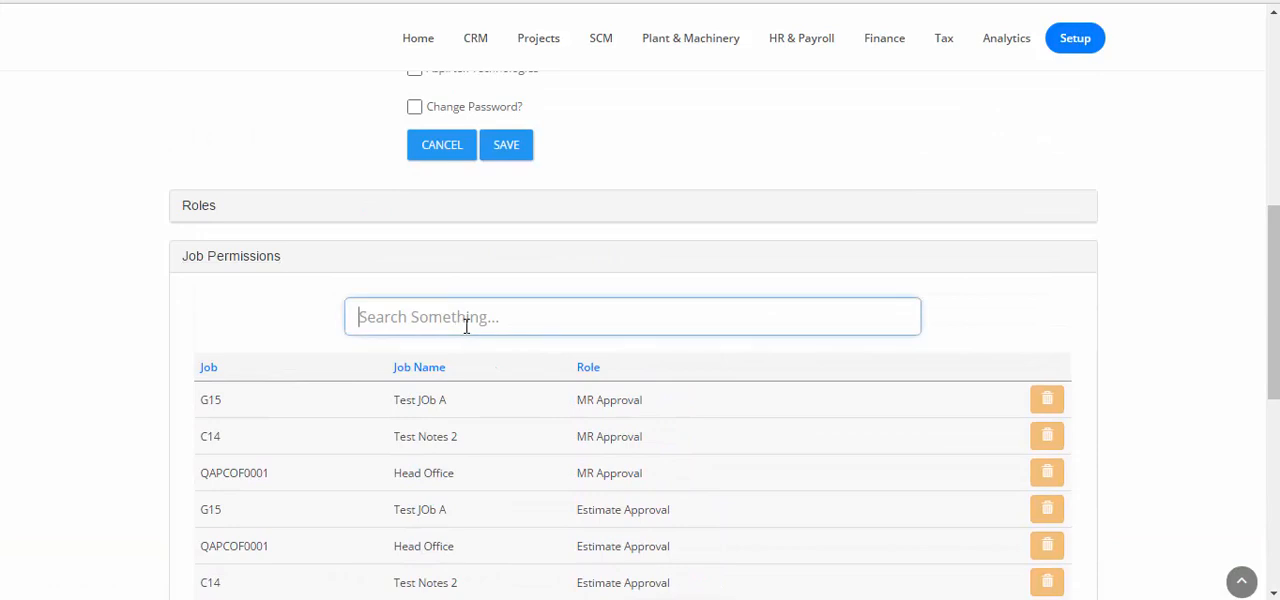
type("C31")
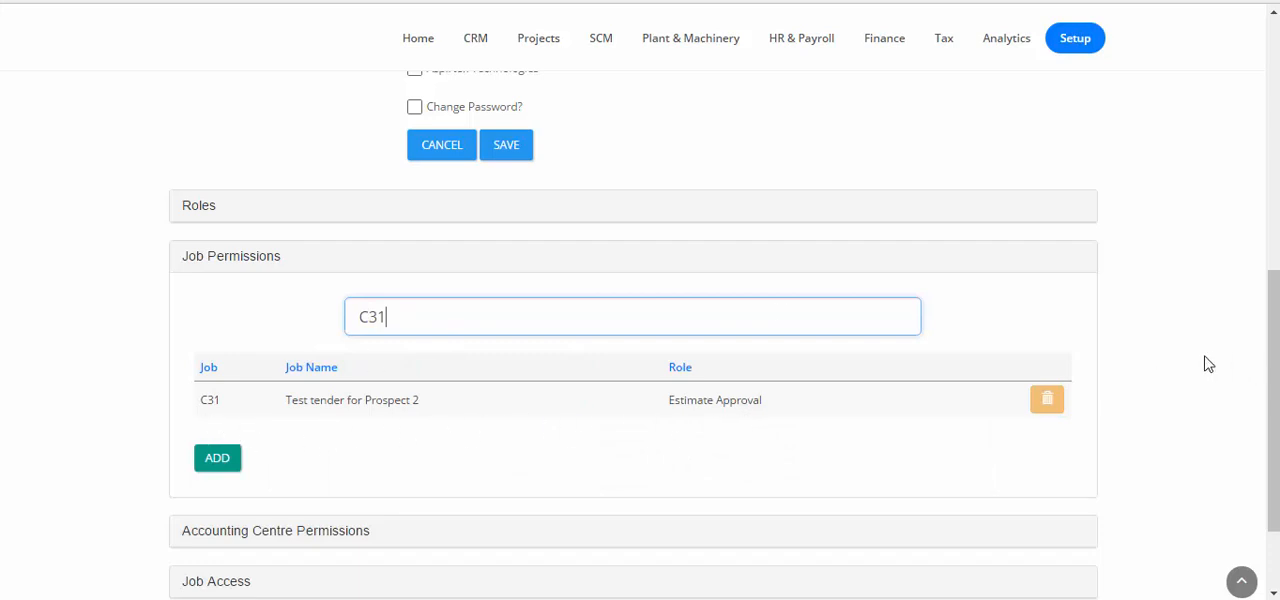
Log out of the portal admin account and log in as projectmanager
scroll(1203, 363, "down", 2)
left_click(966, 576)
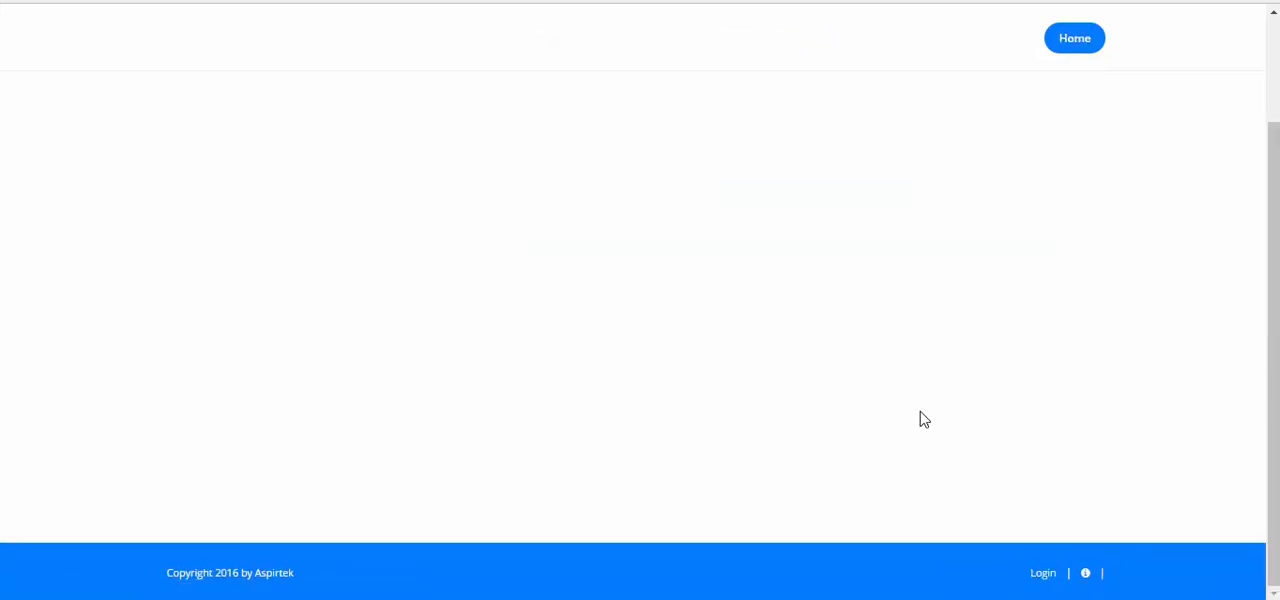
left_click(1036, 572)
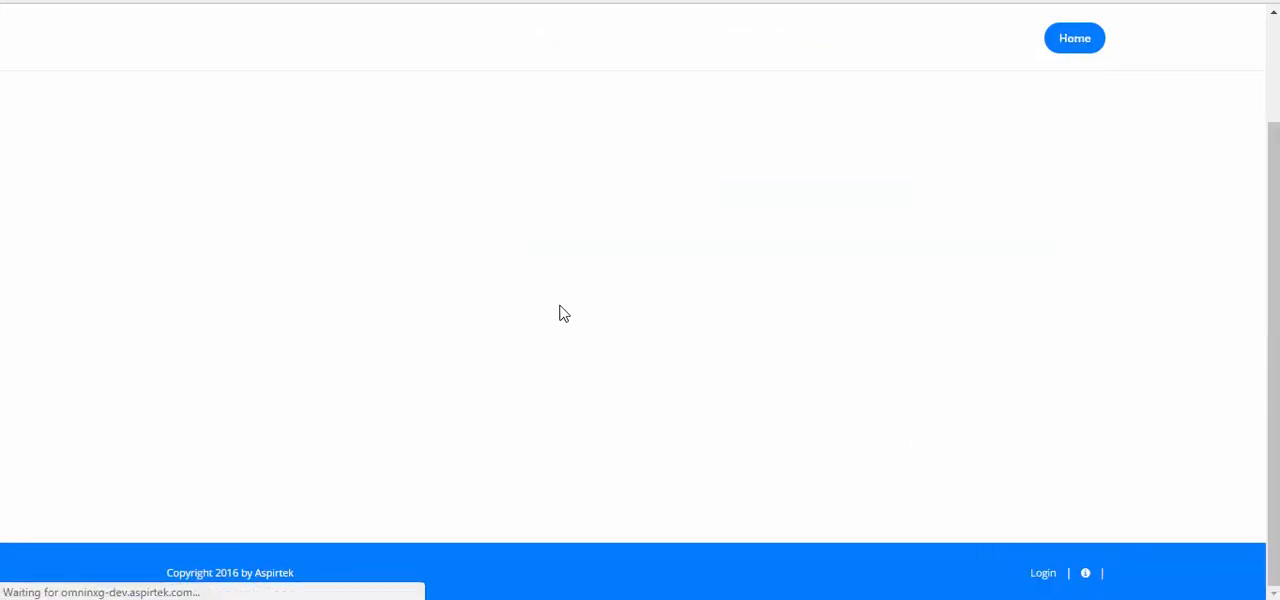
double_click(289, 194)
type("p")
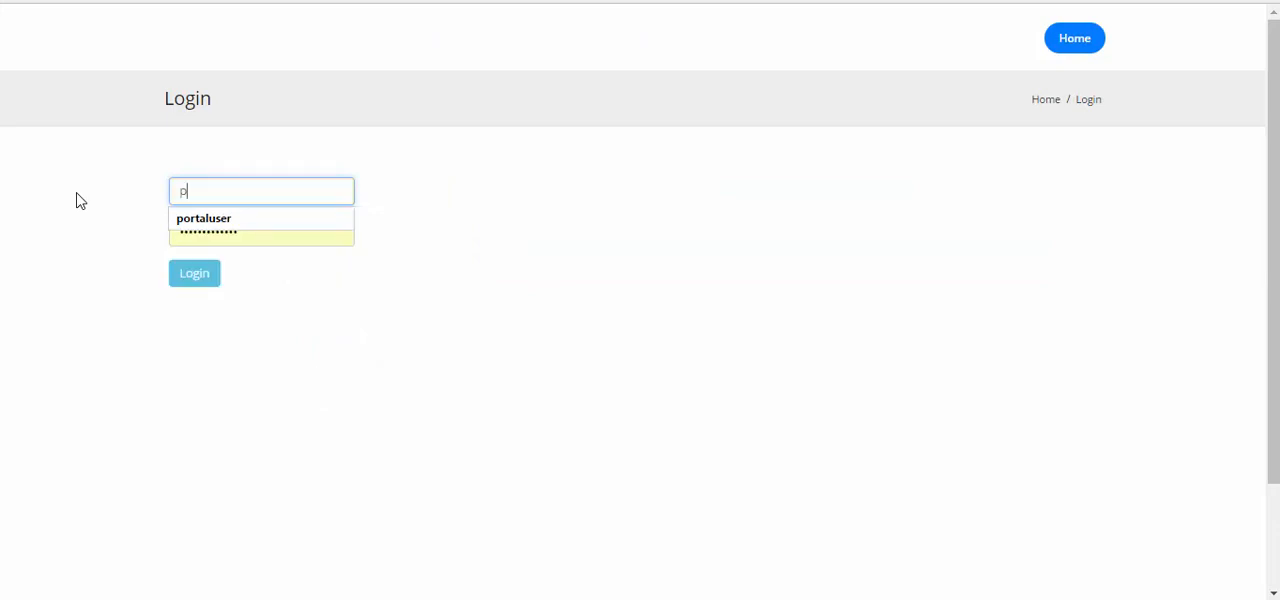
type("rojectmanager")
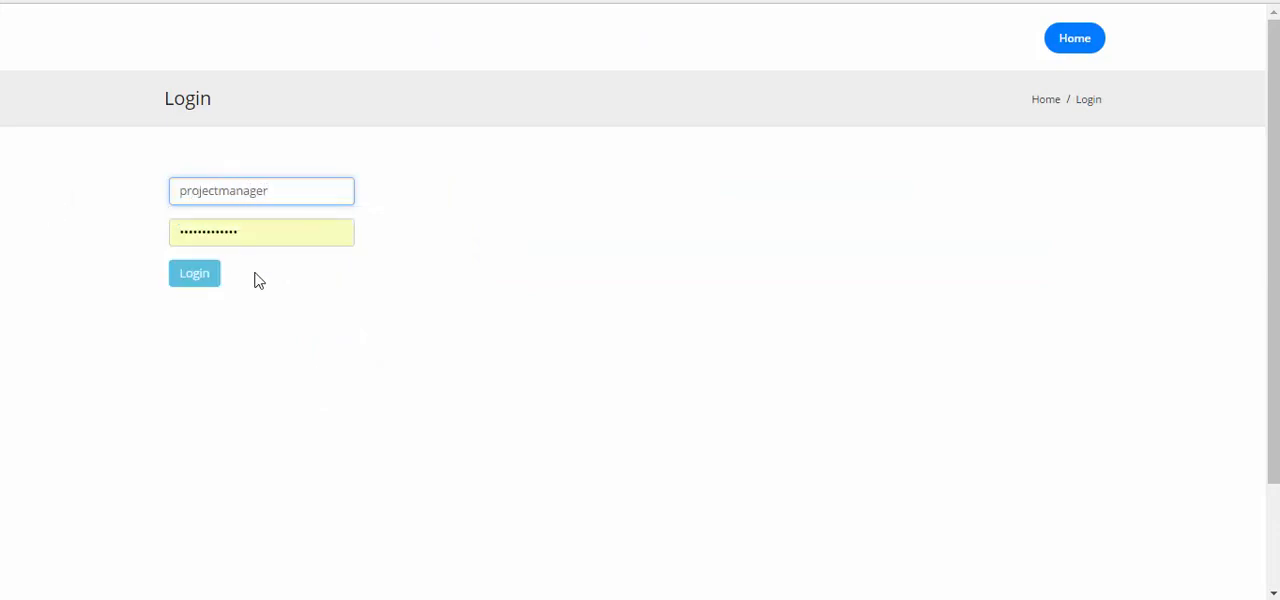
left_click(198, 282)
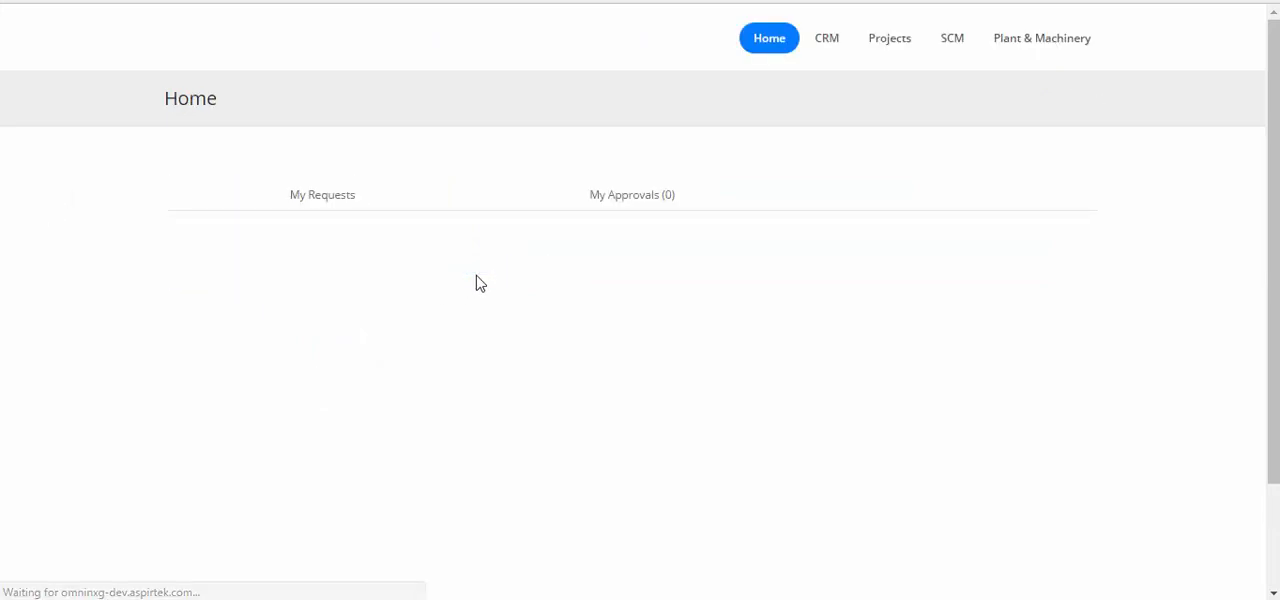
Find job C31 in the Jobs list and open its estimate EST/C31/79 for editing
left_click(903, 53)
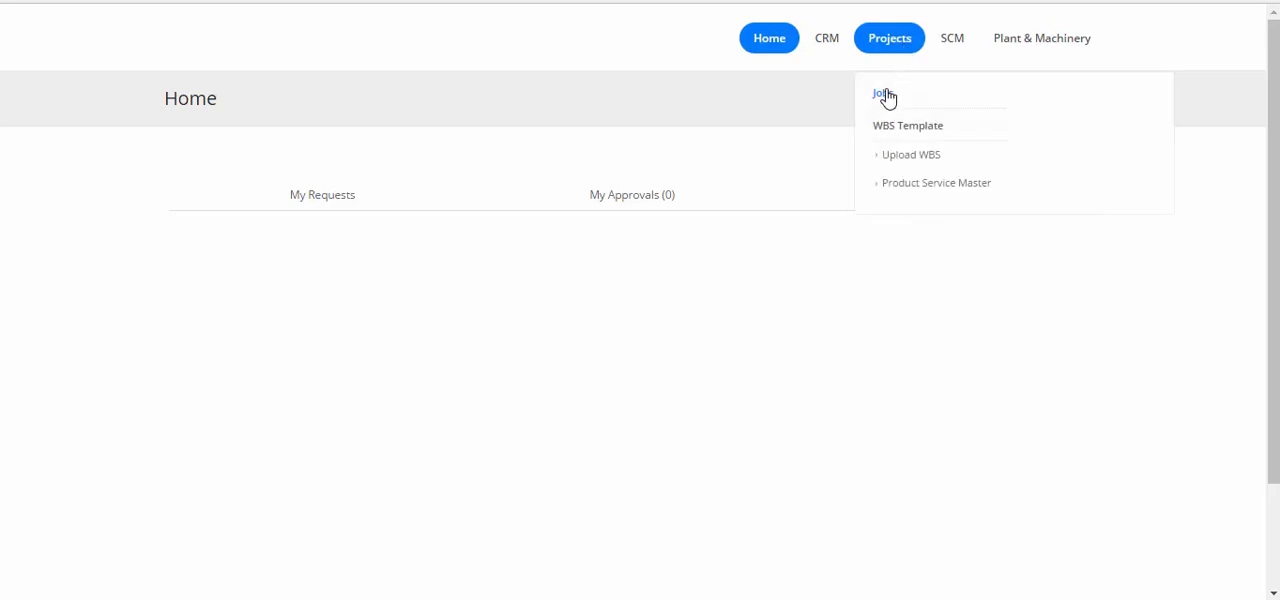
left_click(883, 95)
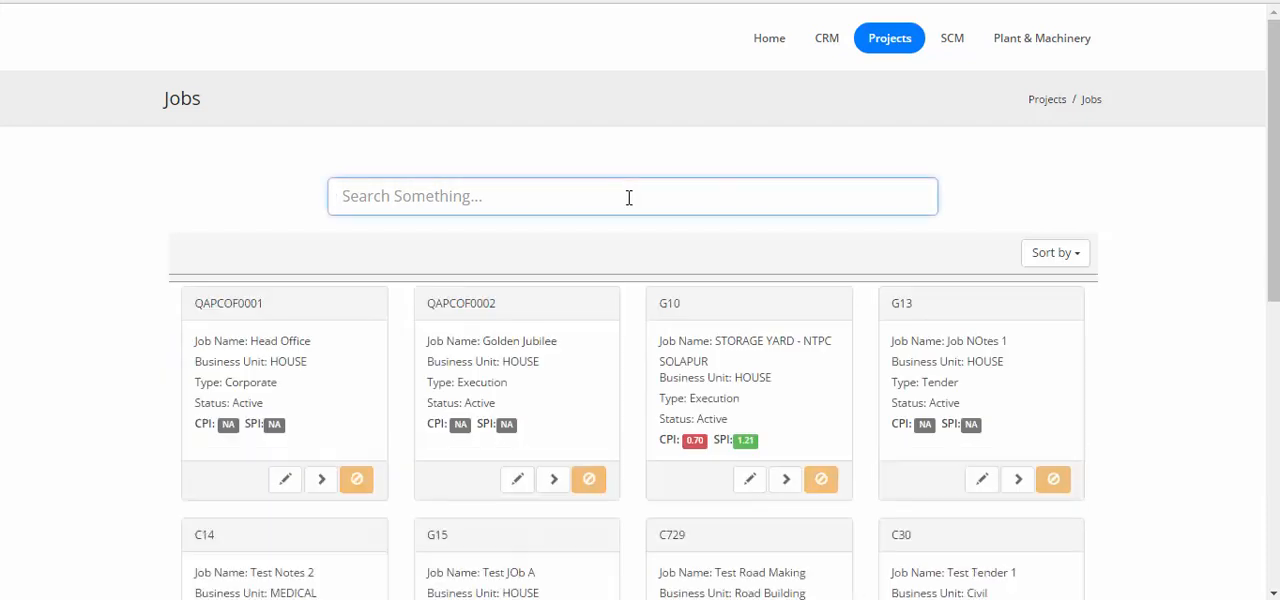
type("C31")
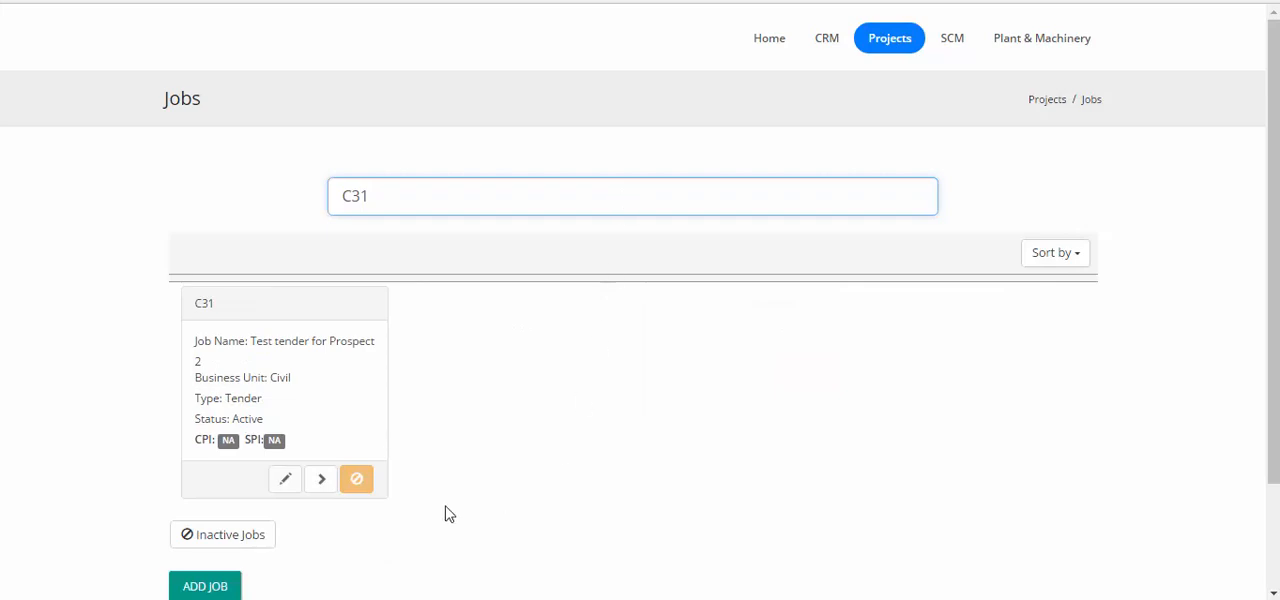
left_click(320, 482)
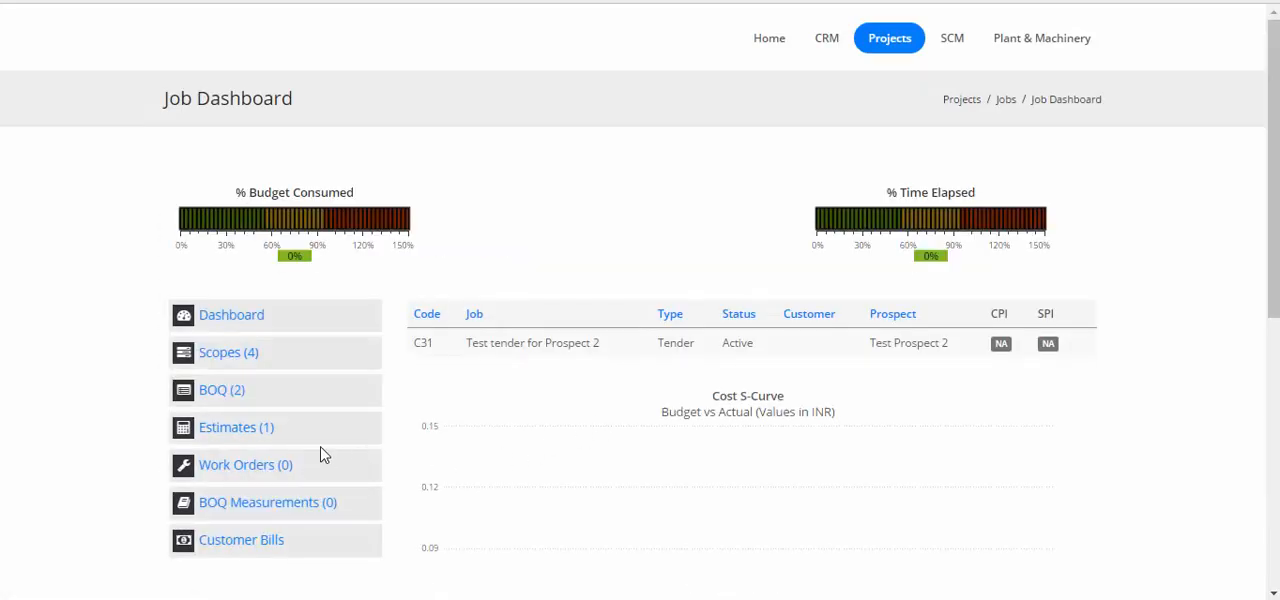
left_click(242, 430)
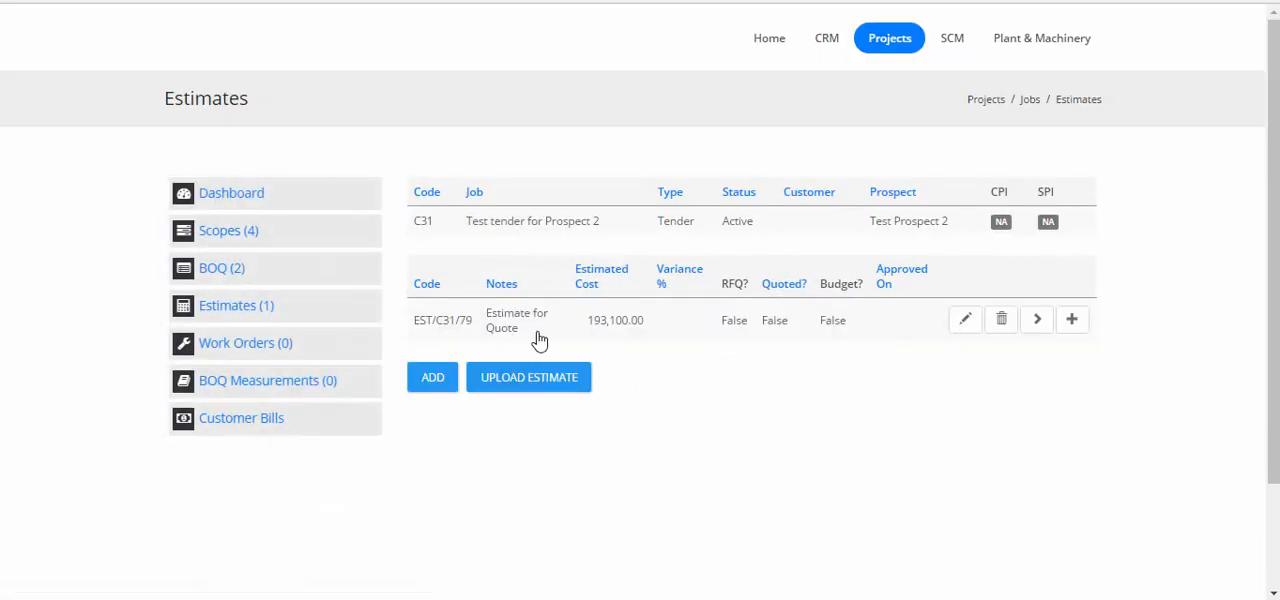
left_click(966, 322)
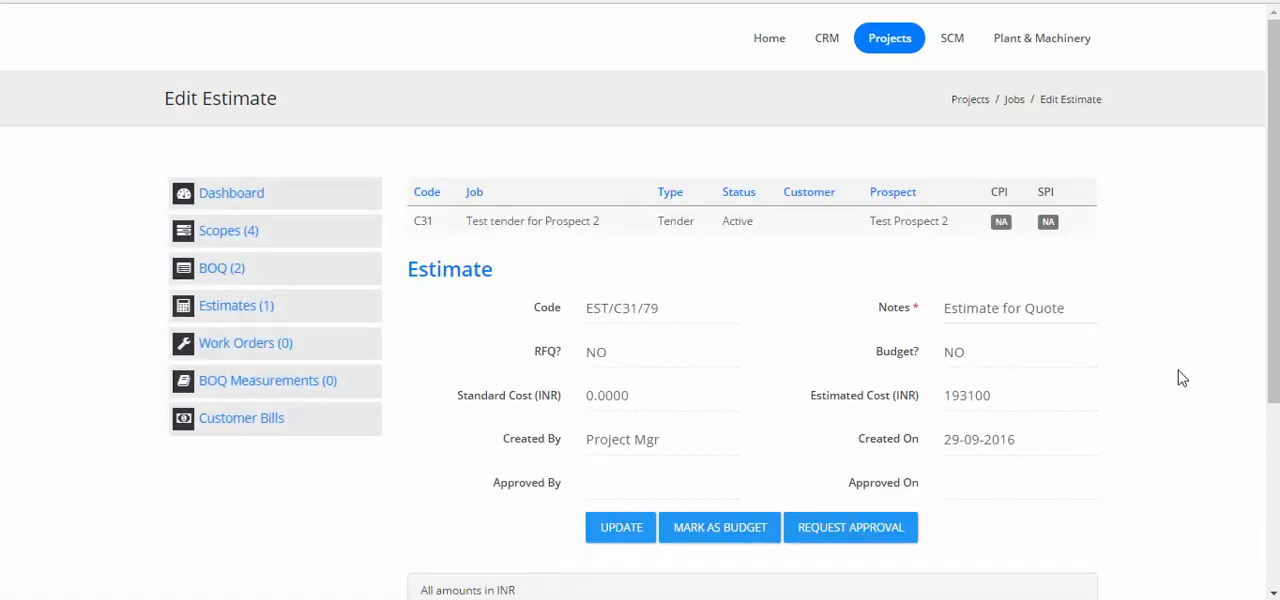
Review estimate EST/C31/79 and request approval for it
scroll(1097, 374, "down", 2)
scroll(1180, 376, "up", 2)
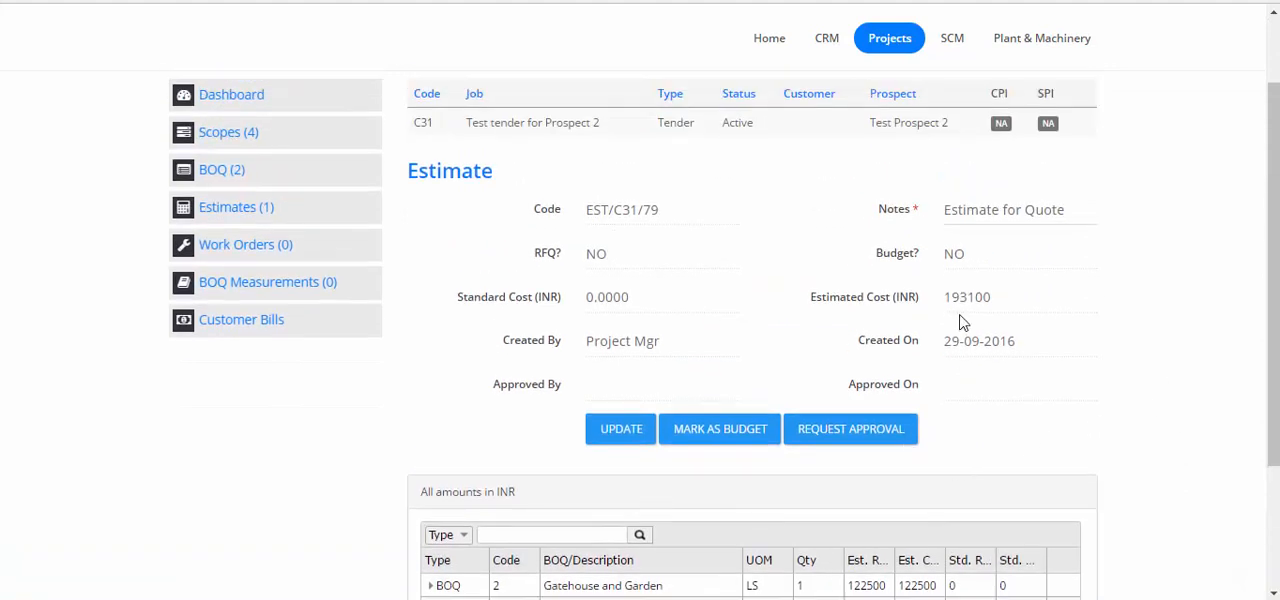
left_click(843, 436)
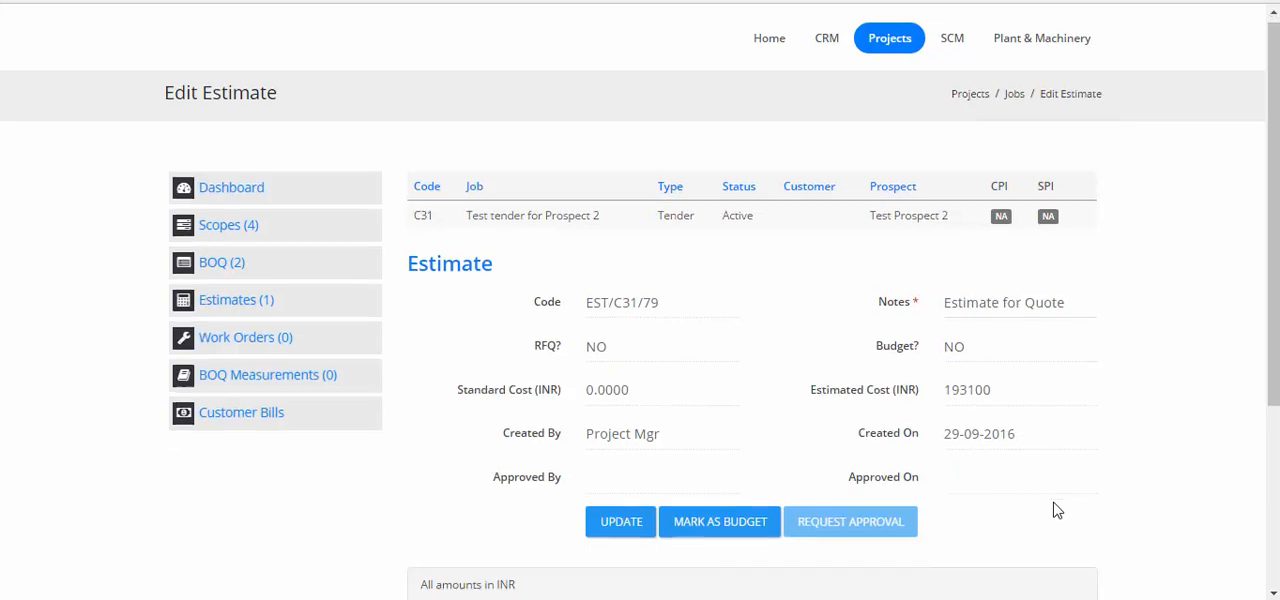
Log out of the project manager account after submitting the estimate
scroll(1057, 510, "down", 3)
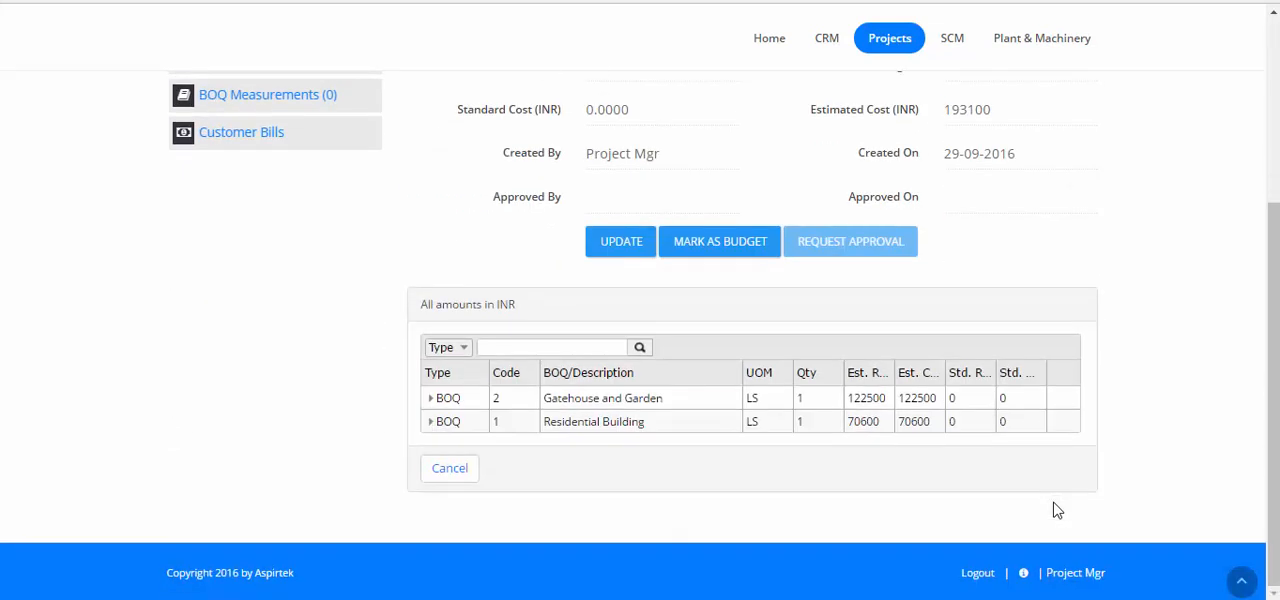
left_click(978, 573)
scroll(1063, 494, "down", 2)
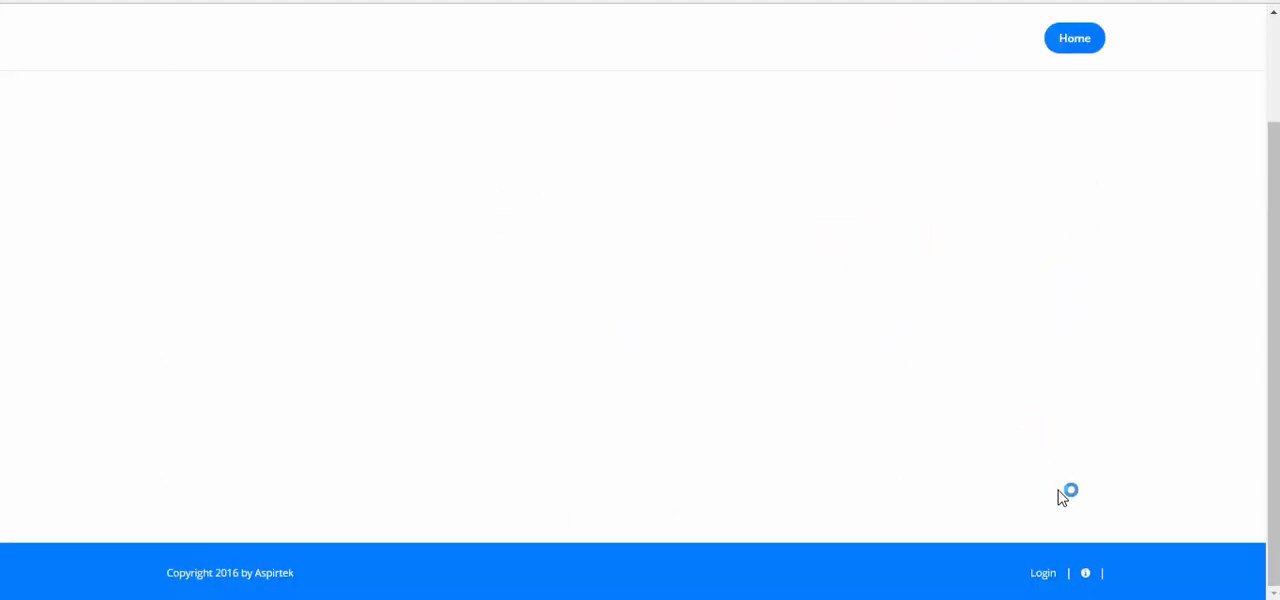
Log in with the portal admin account and open the list of documents awaiting its approval
left_click(1041, 576)
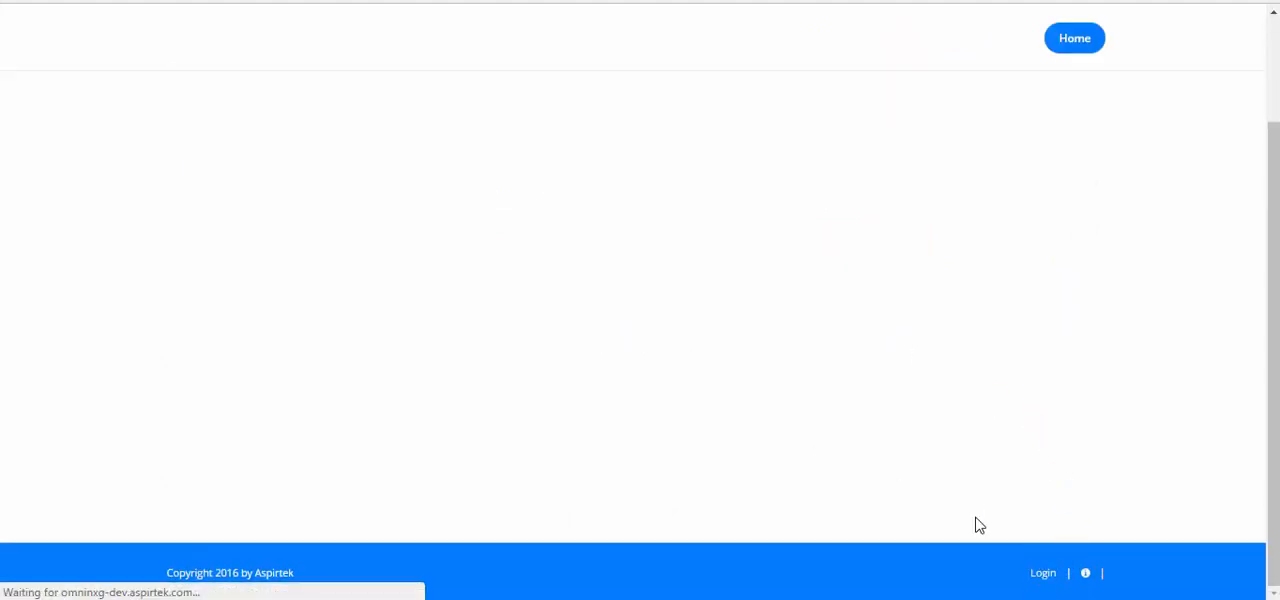
left_click(196, 284)
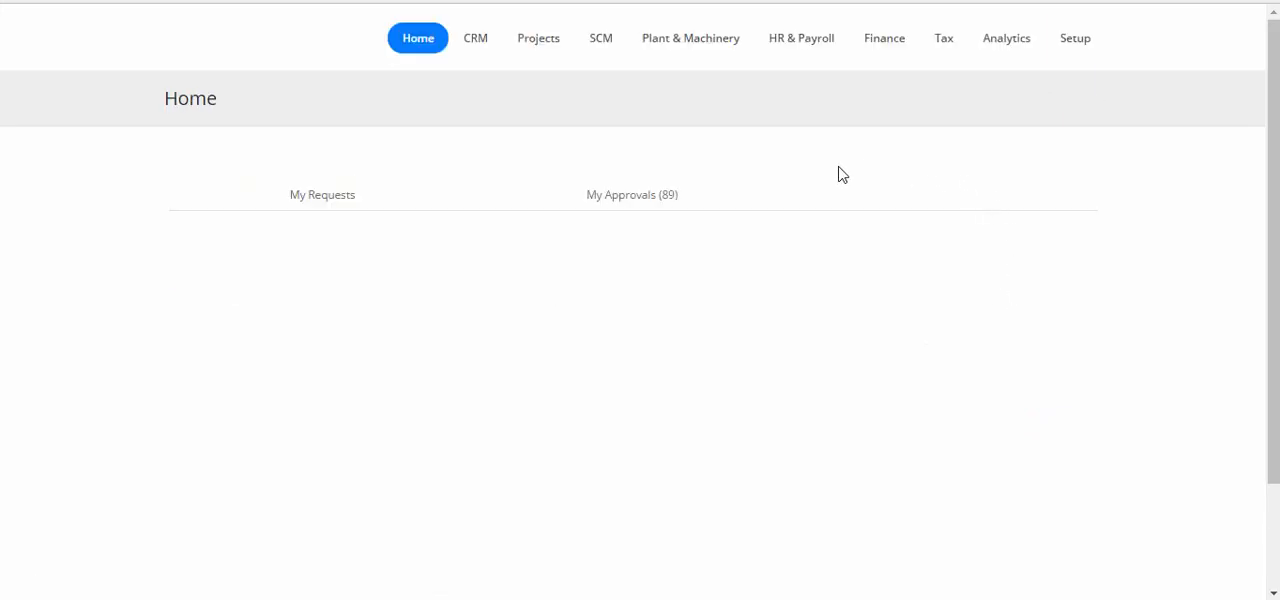
left_click(660, 200)
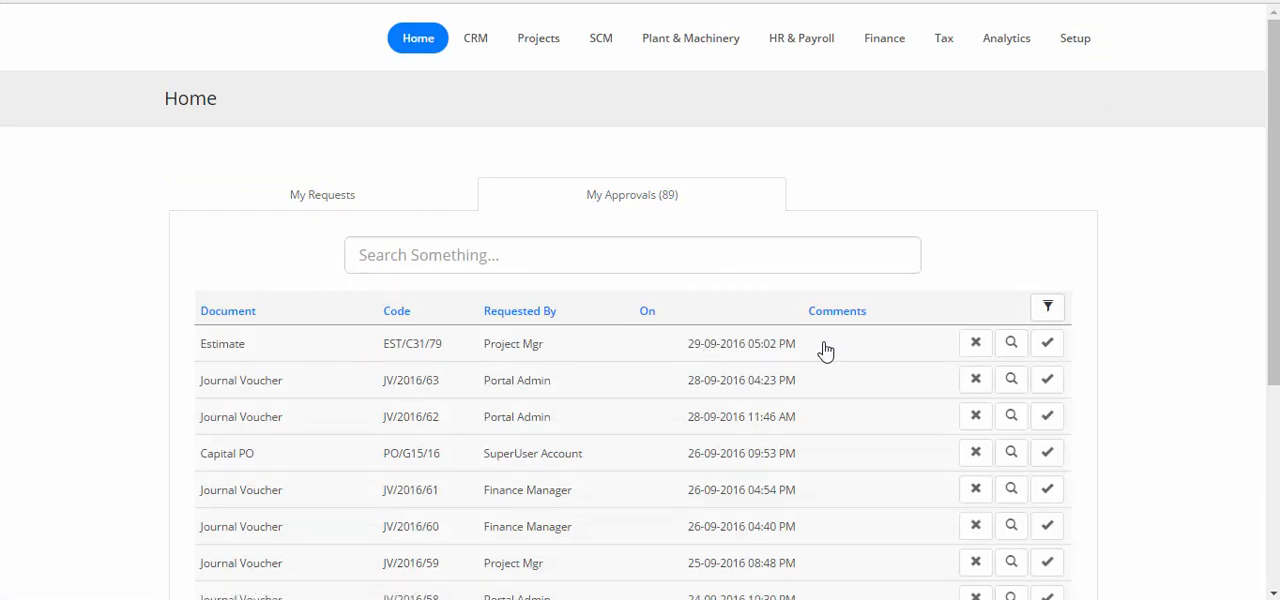
View the document of estimate EST/C31/79, check its budget and BOQ values across the full width, and close it
left_click(1013, 346)
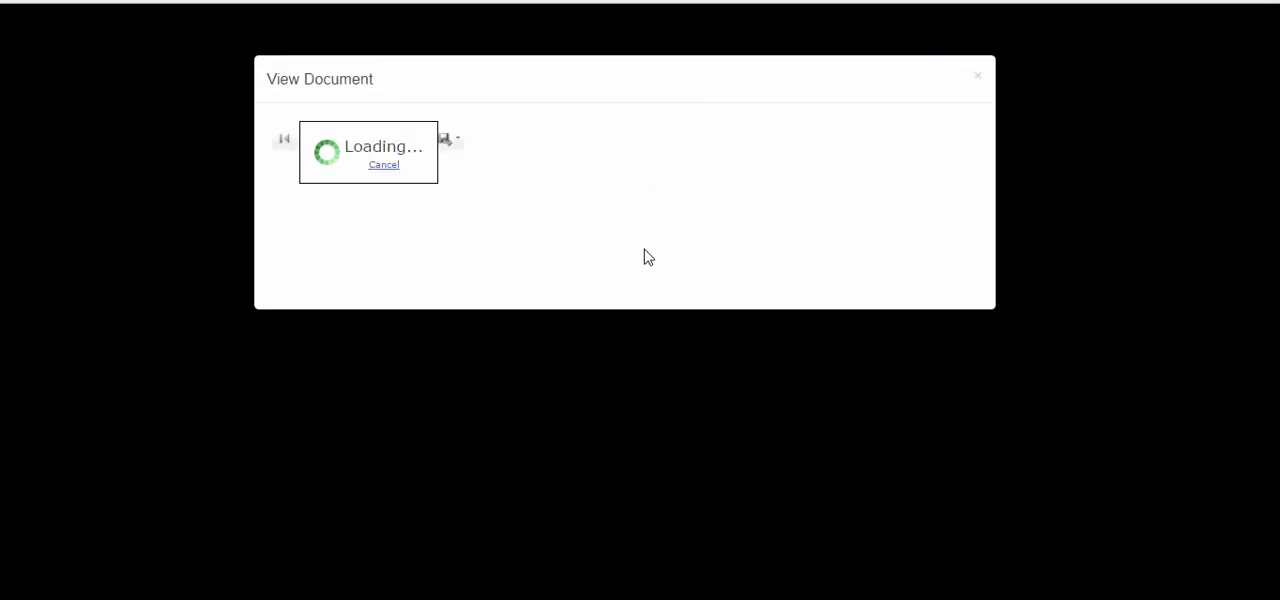
scroll(640, 280, "down", 1)
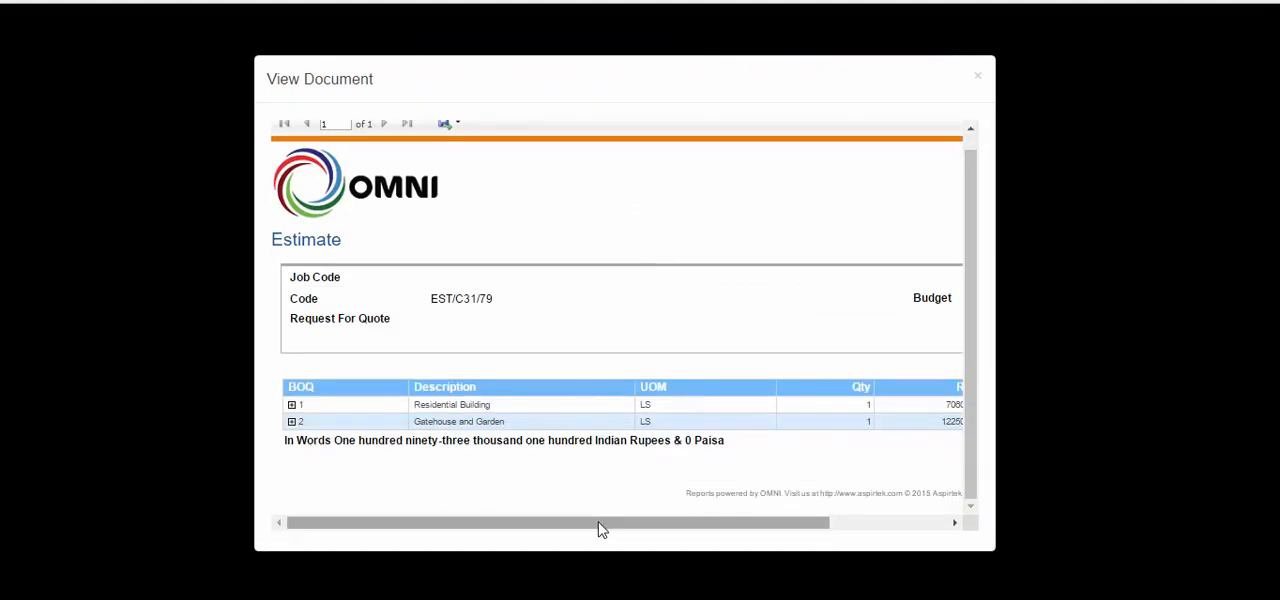
left_click_drag(586, 523, 735, 528)
left_click_drag(654, 529, 846, 529)
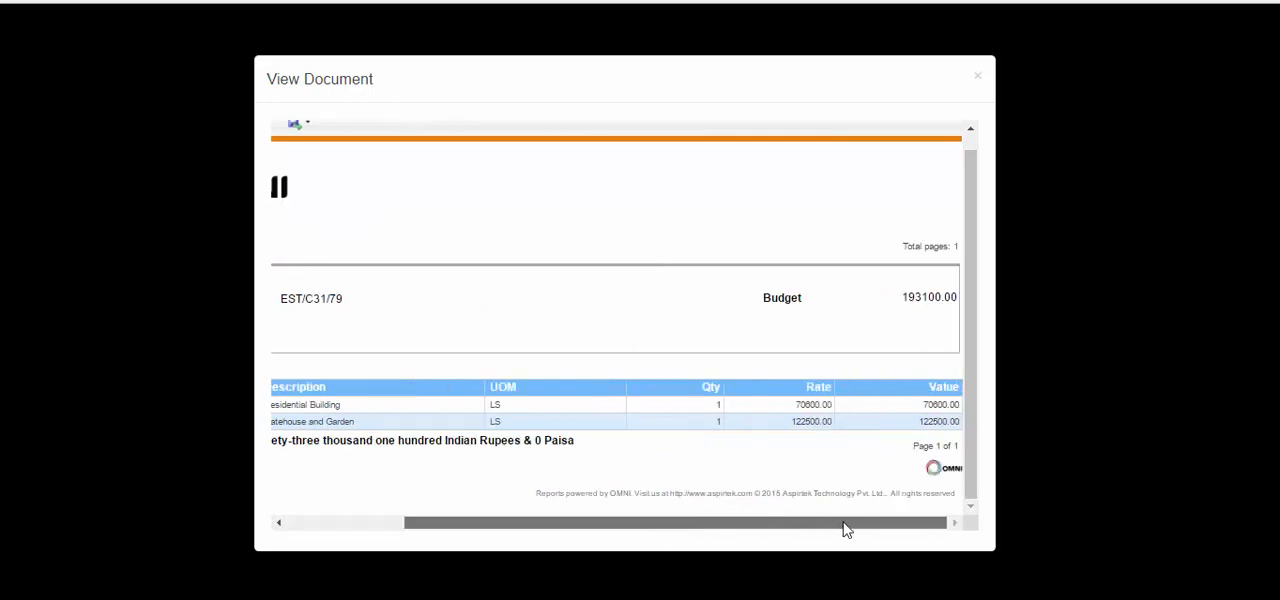
left_click(977, 76)
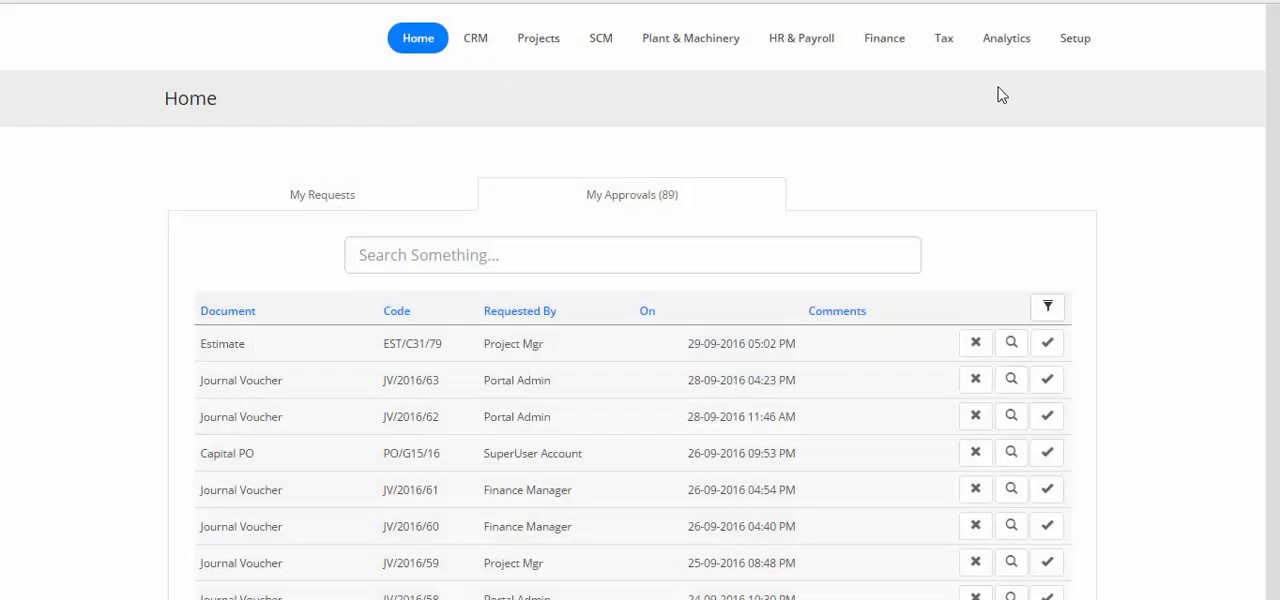
Approve estimate EST/C31/79 with an approval comment and save the decision
left_click(1047, 343)
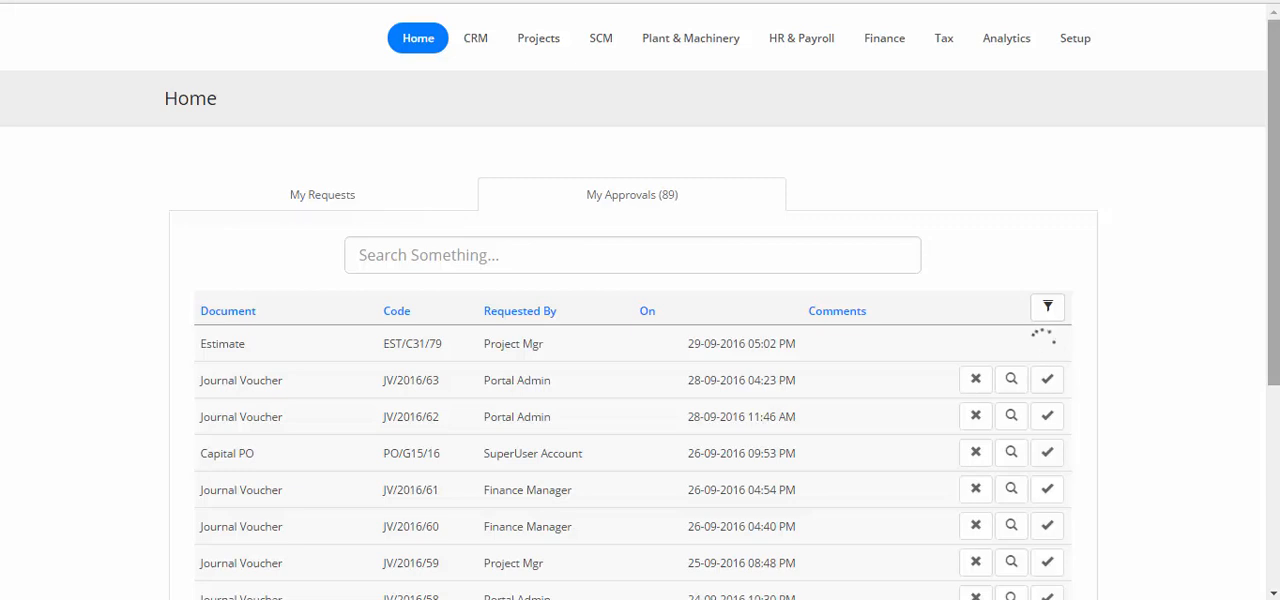
left_click(782, 346)
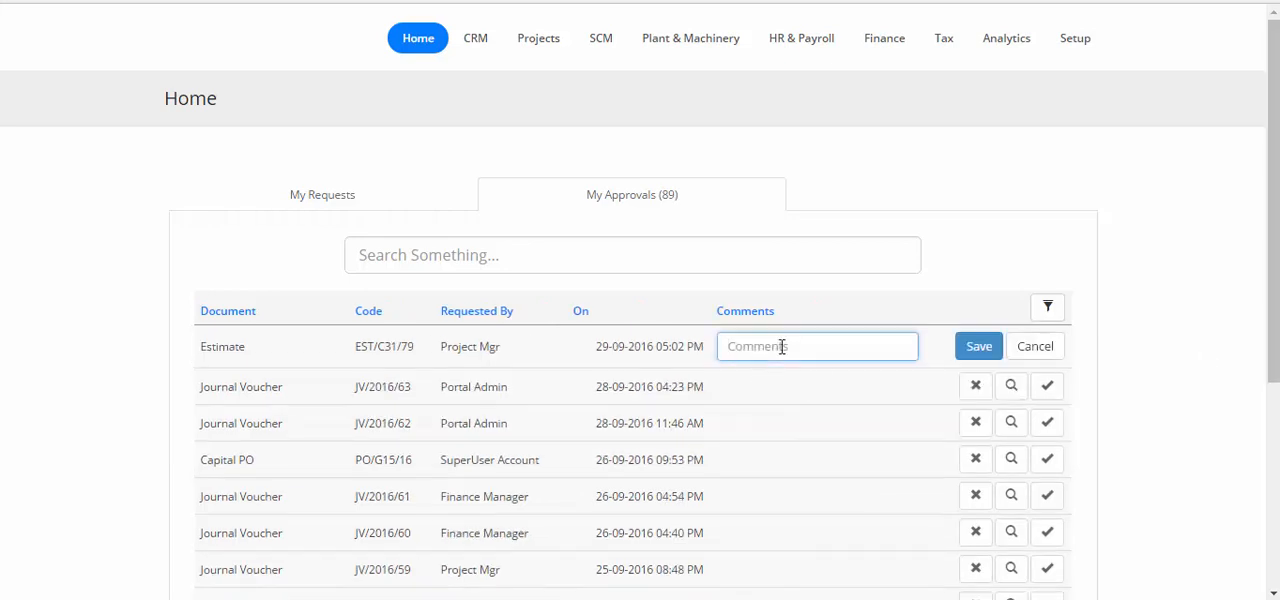
type("This is fine")
left_click(977, 346)
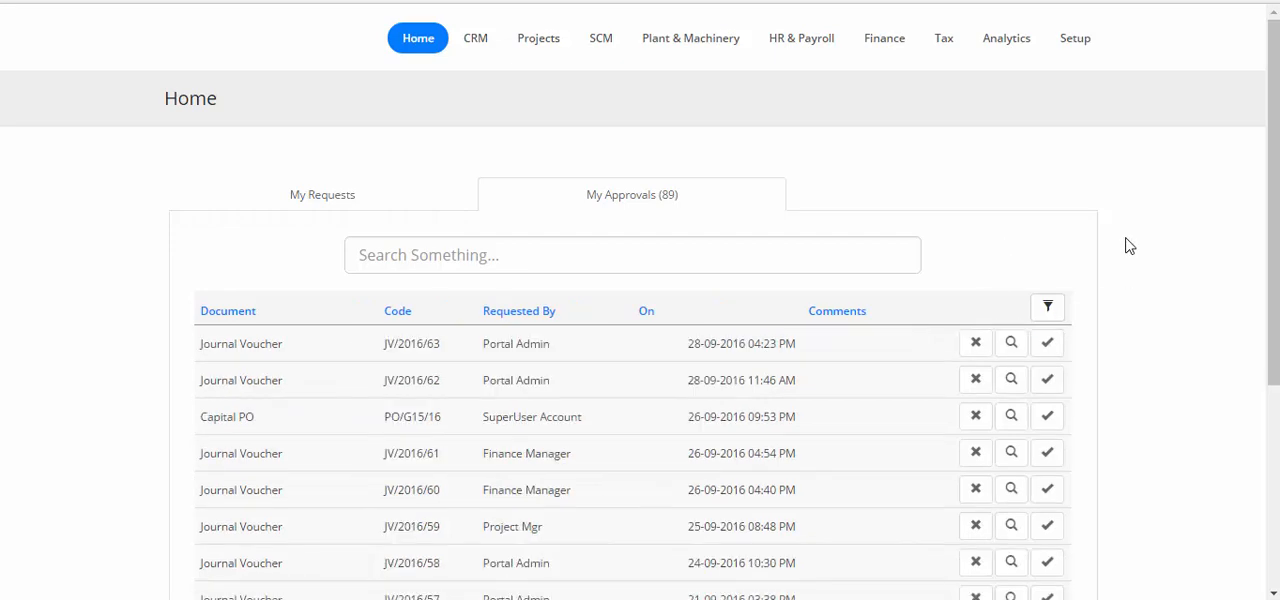
Log out of the portal admin account and log back in with the project manager account
scroll(1125, 270, "down", 3)
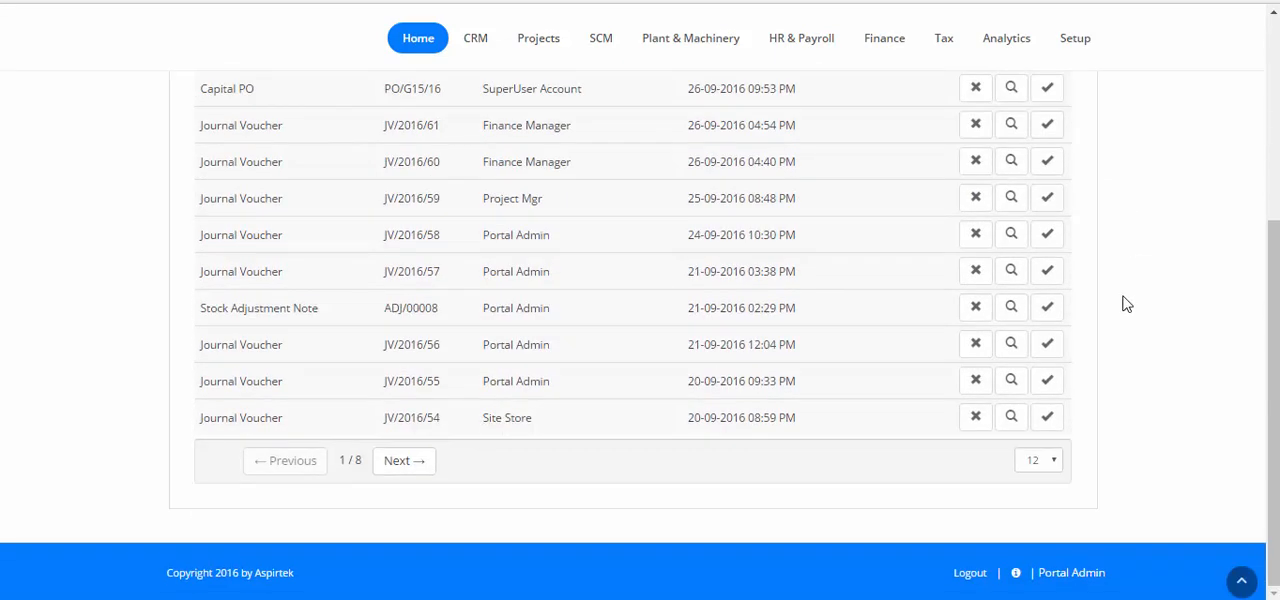
left_click(985, 578)
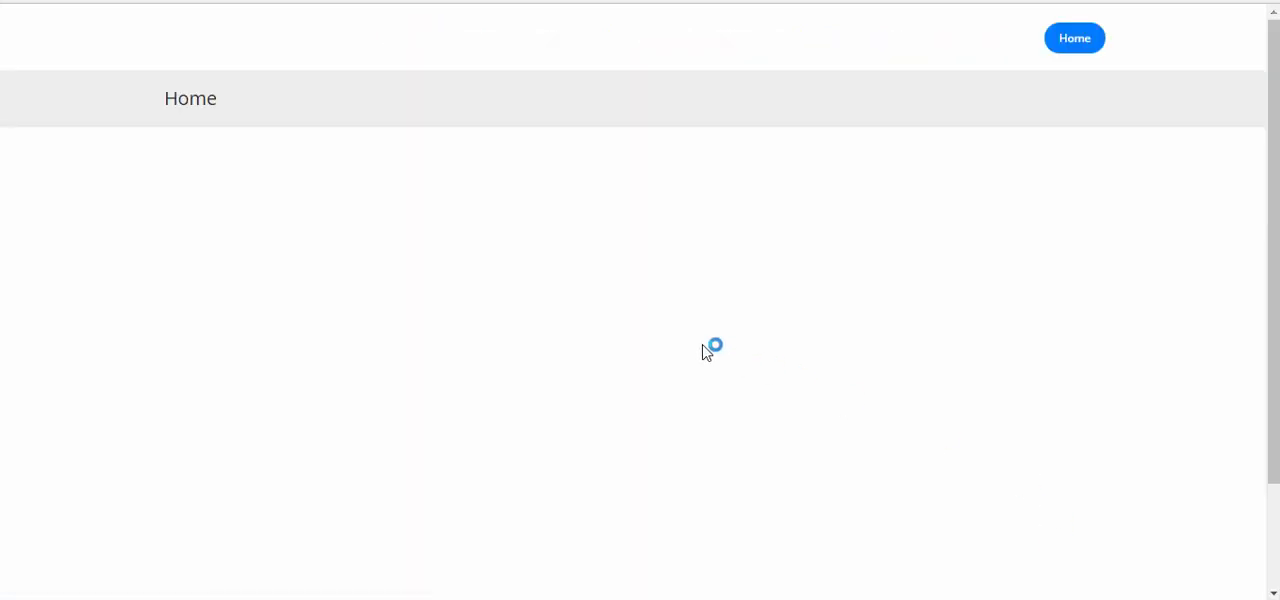
left_click(1041, 578)
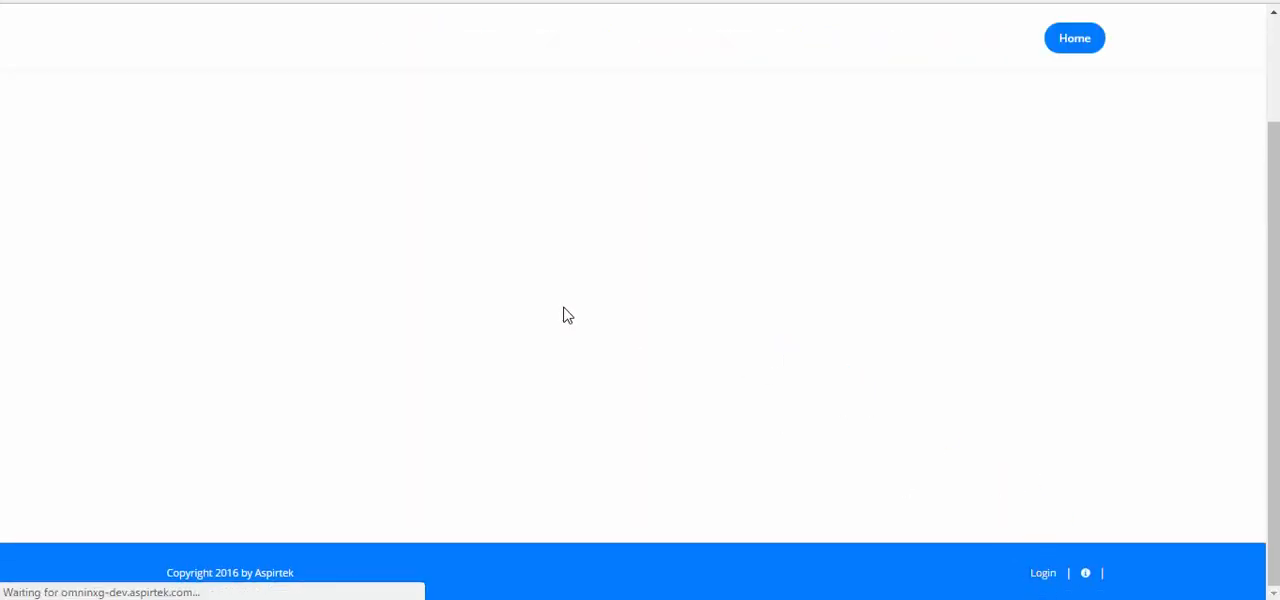
left_click_drag(291, 202, 97, 189)
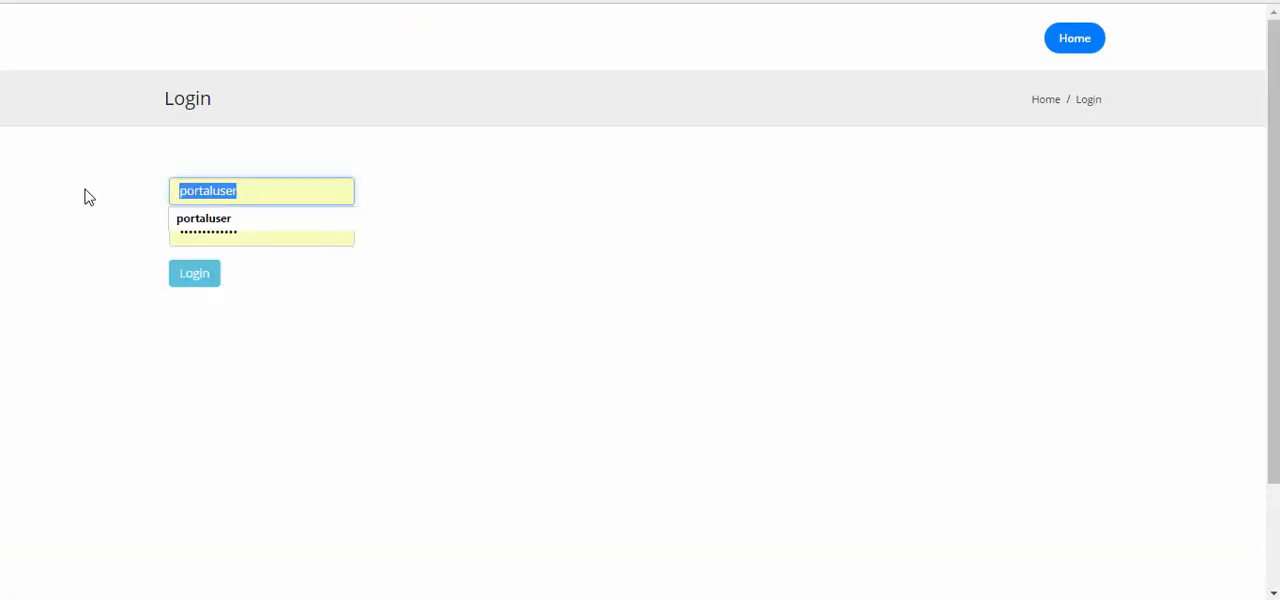
type("proj")
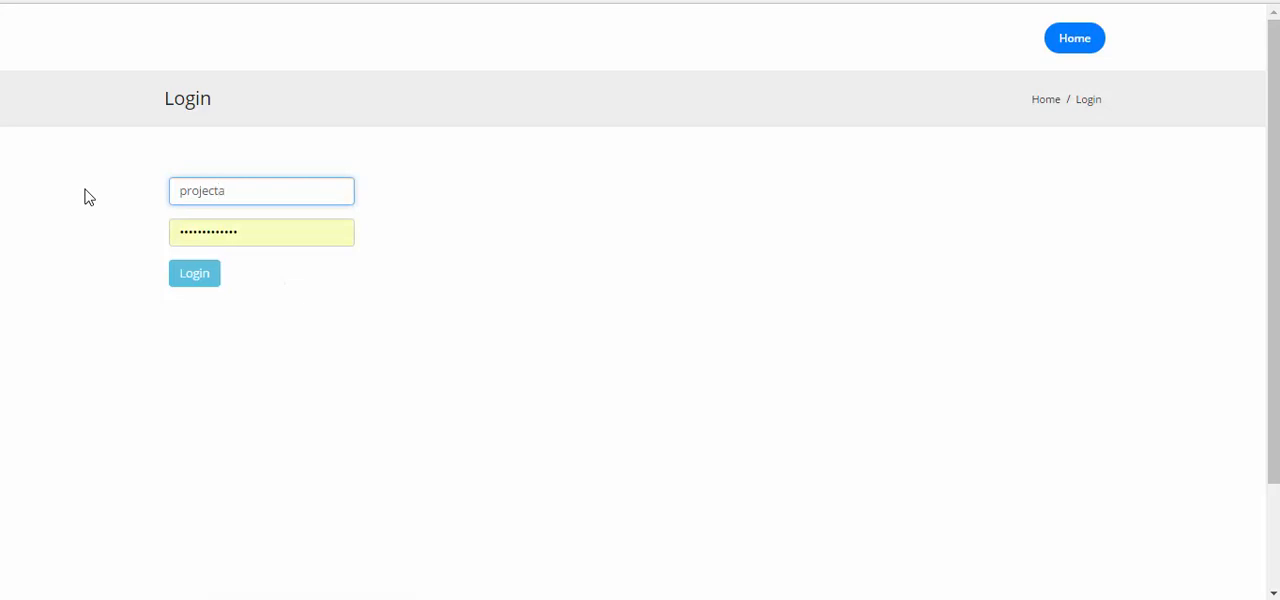
type("ectmanager")
left_click(192, 276)
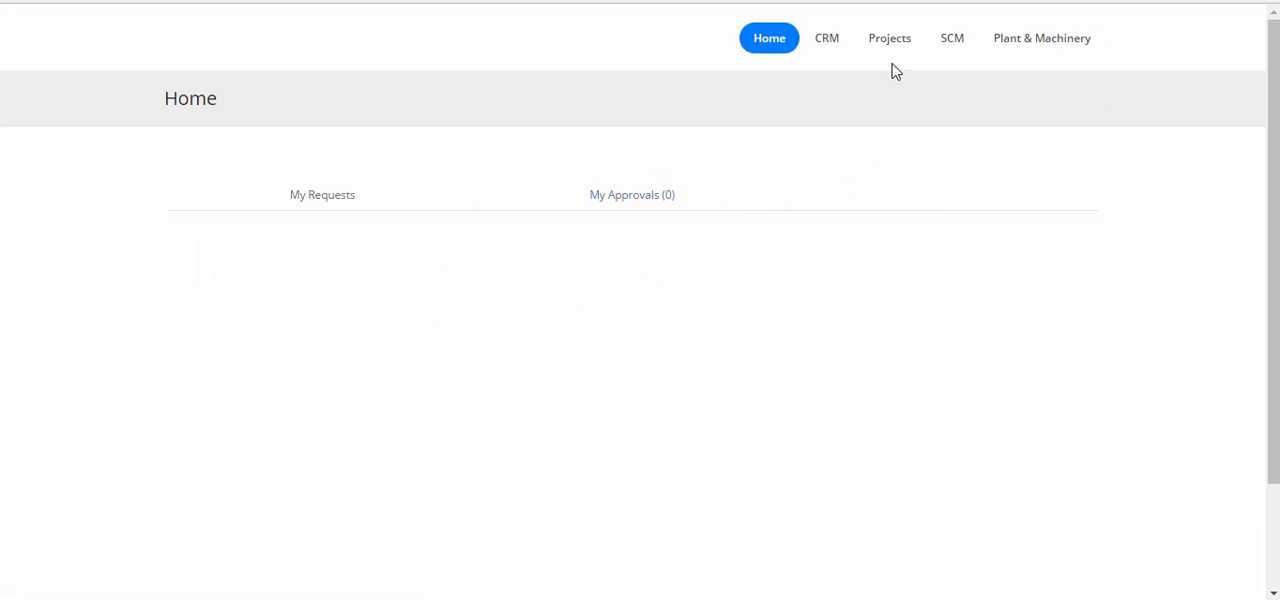
Find job C31 in the Jobs list of the Projects module
mouse_move(891, 40)
left_click(887, 104)
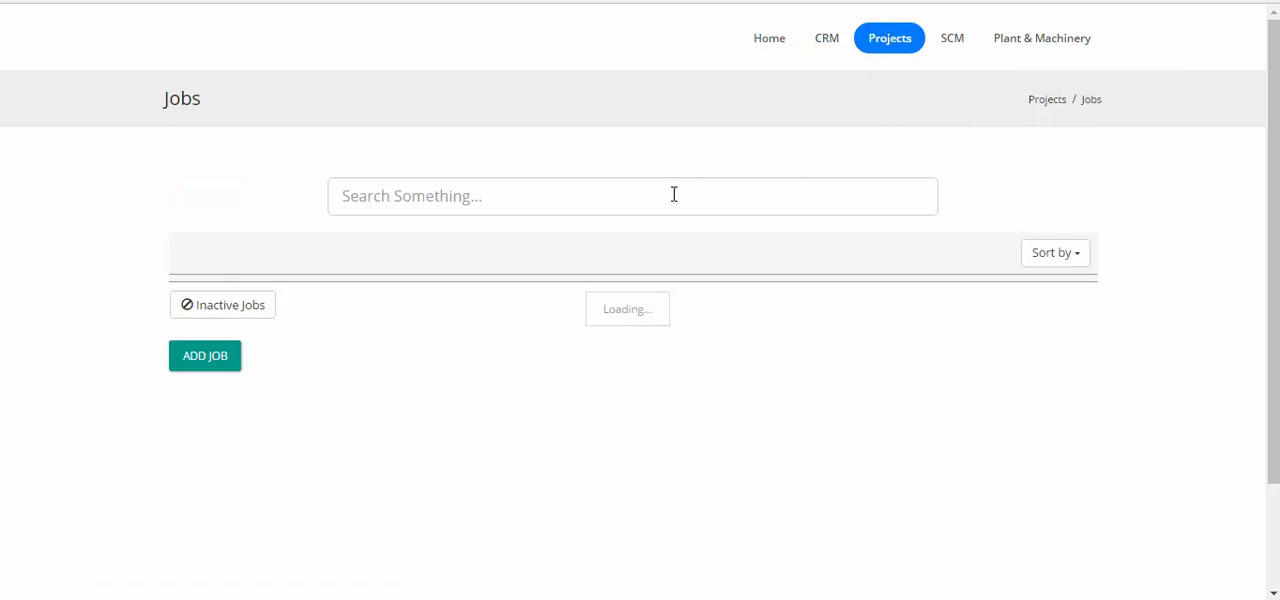
left_click(674, 194)
type("C")
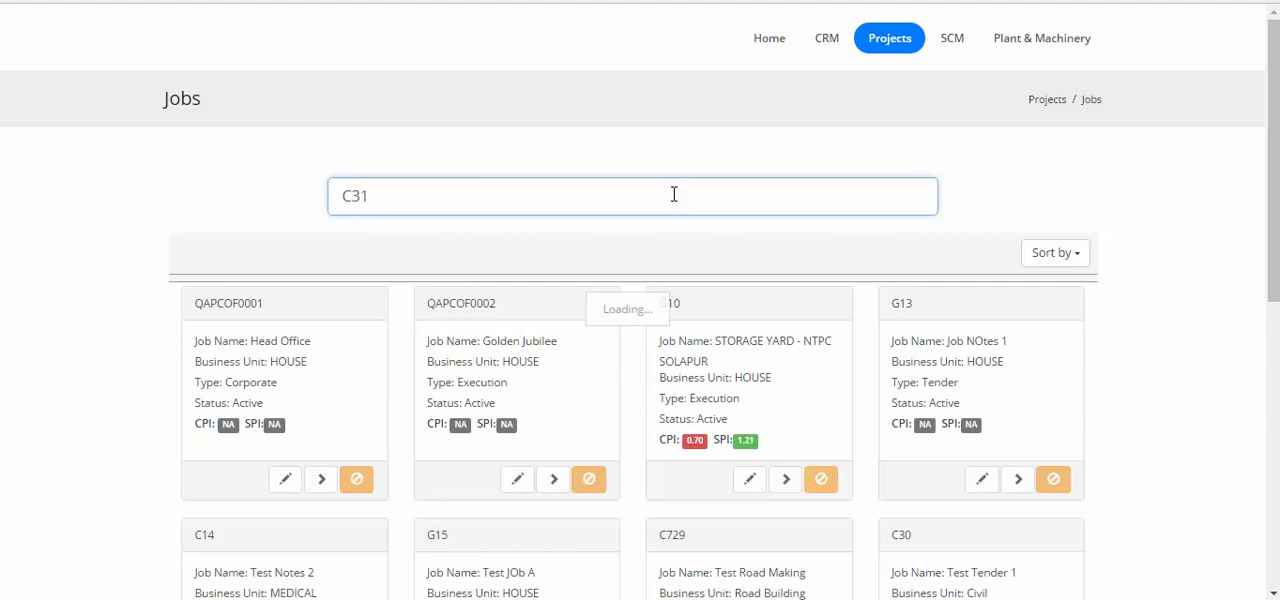
type("31")
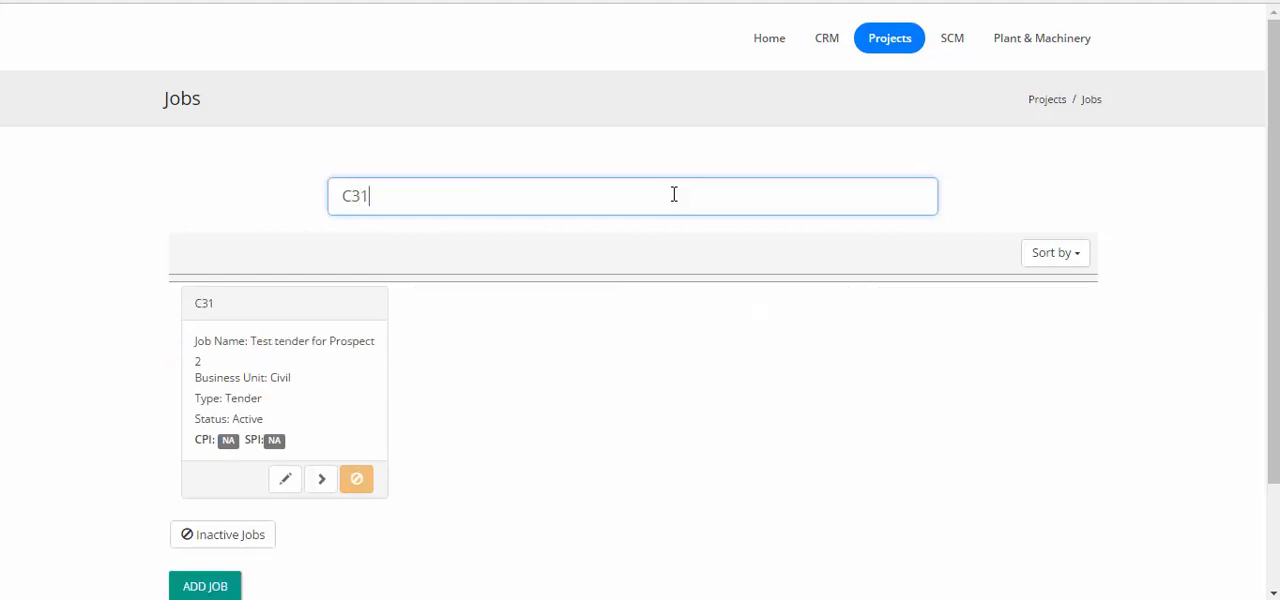
Open job C31's estimates and make estimate EST/C31/79 ready for quotation
left_click(321, 482)
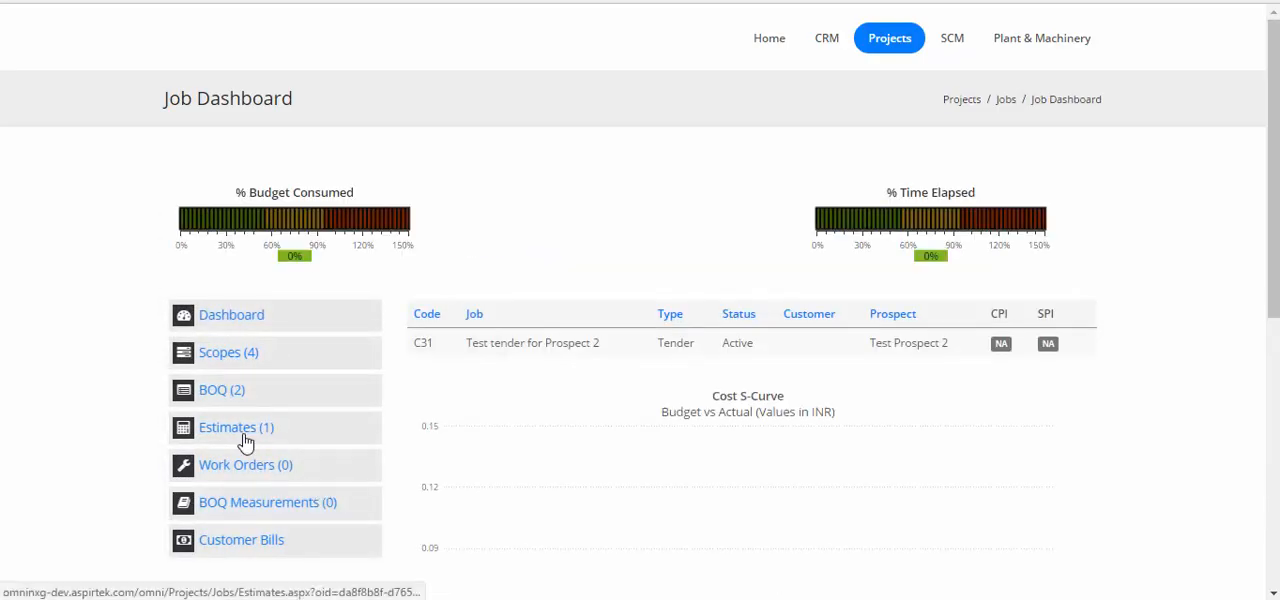
left_click(245, 438)
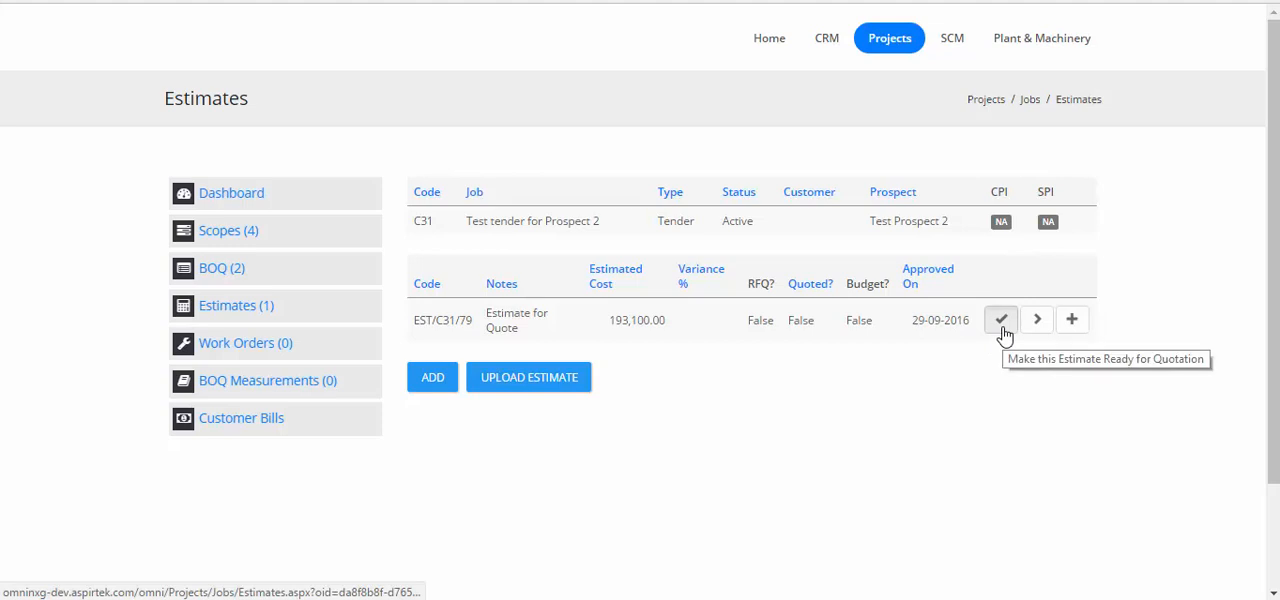
left_click(1003, 333)
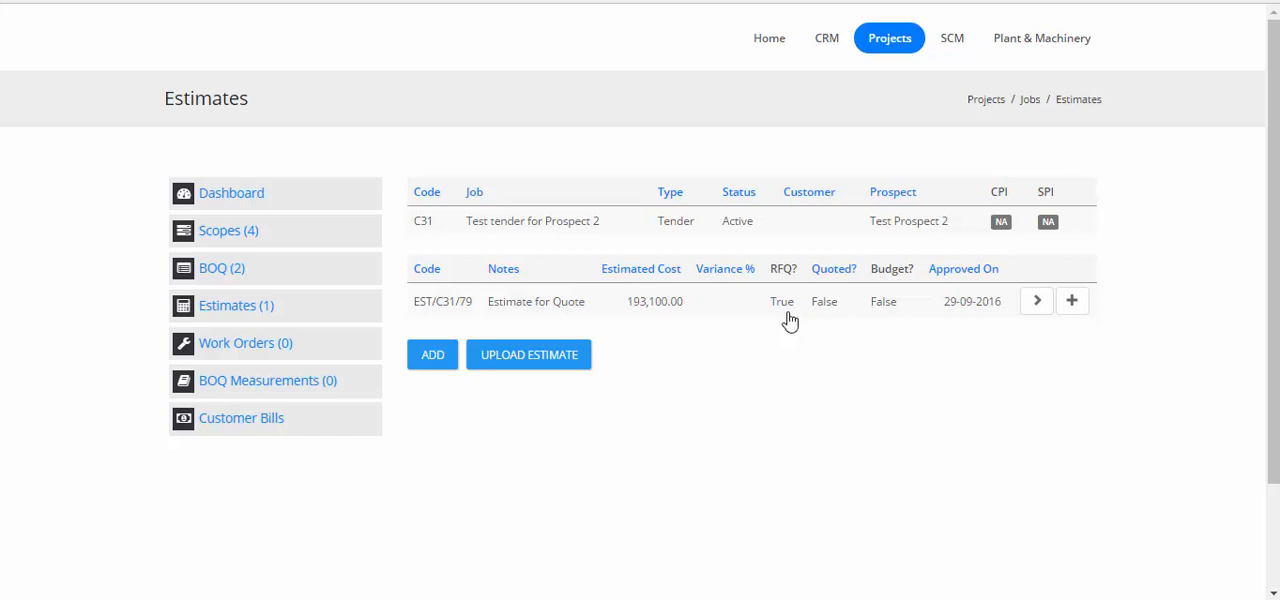
Search the CRM prospects for "Prospect" and open Test Prospect 2
left_click(826, 50)
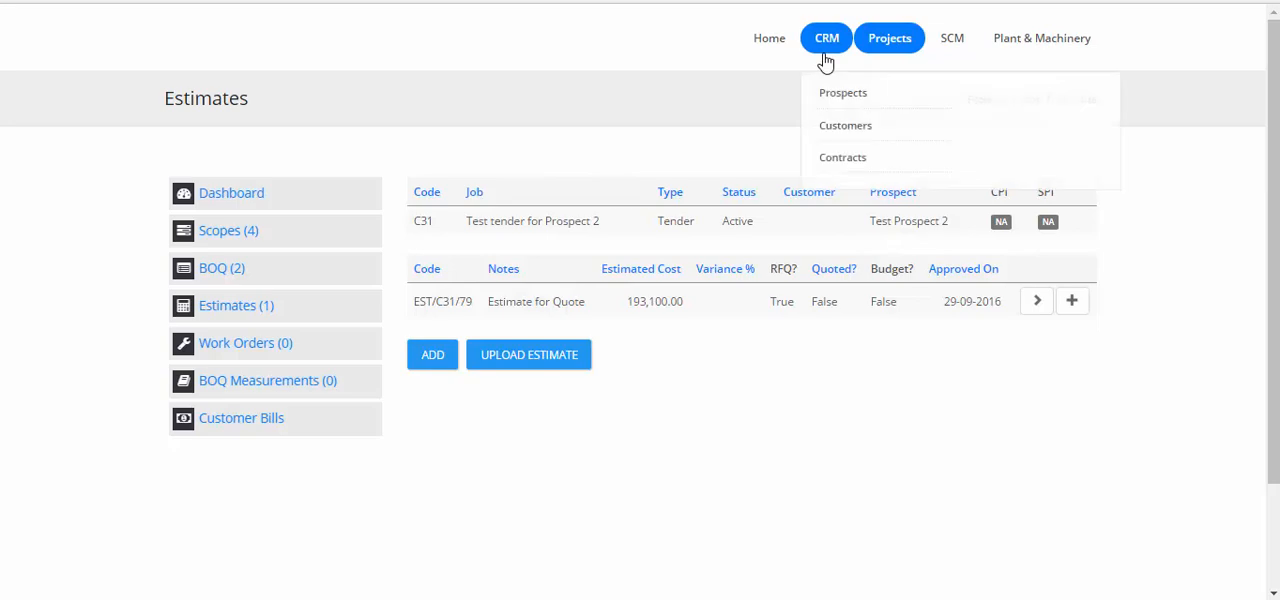
left_click(832, 94)
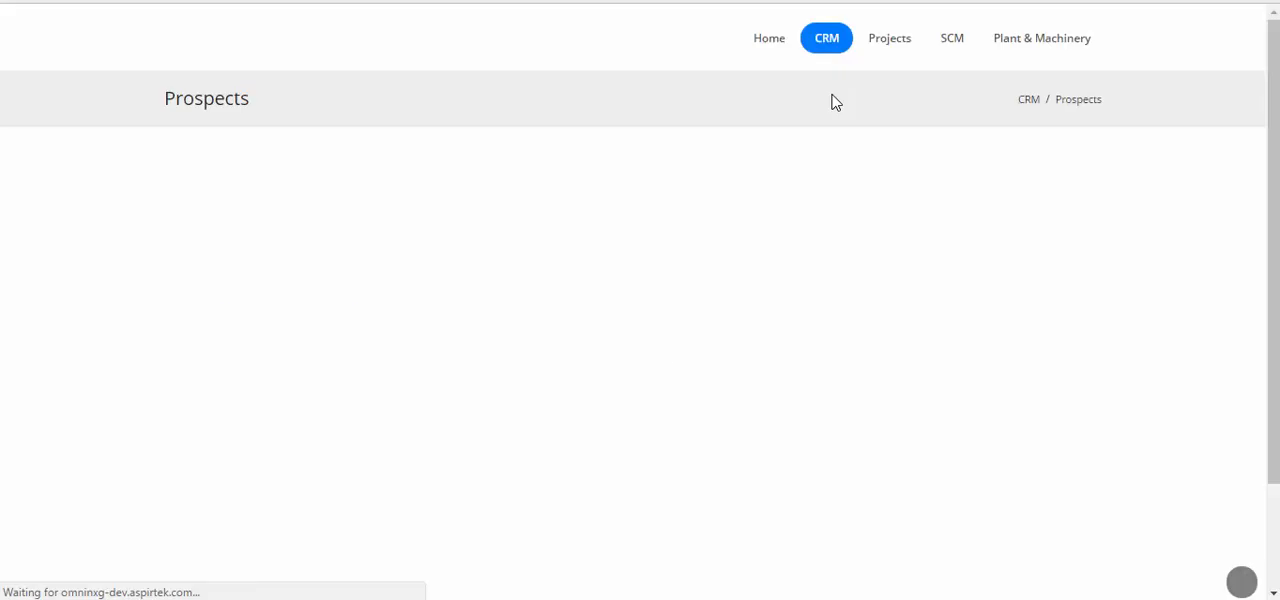
left_click(542, 197)
type("P")
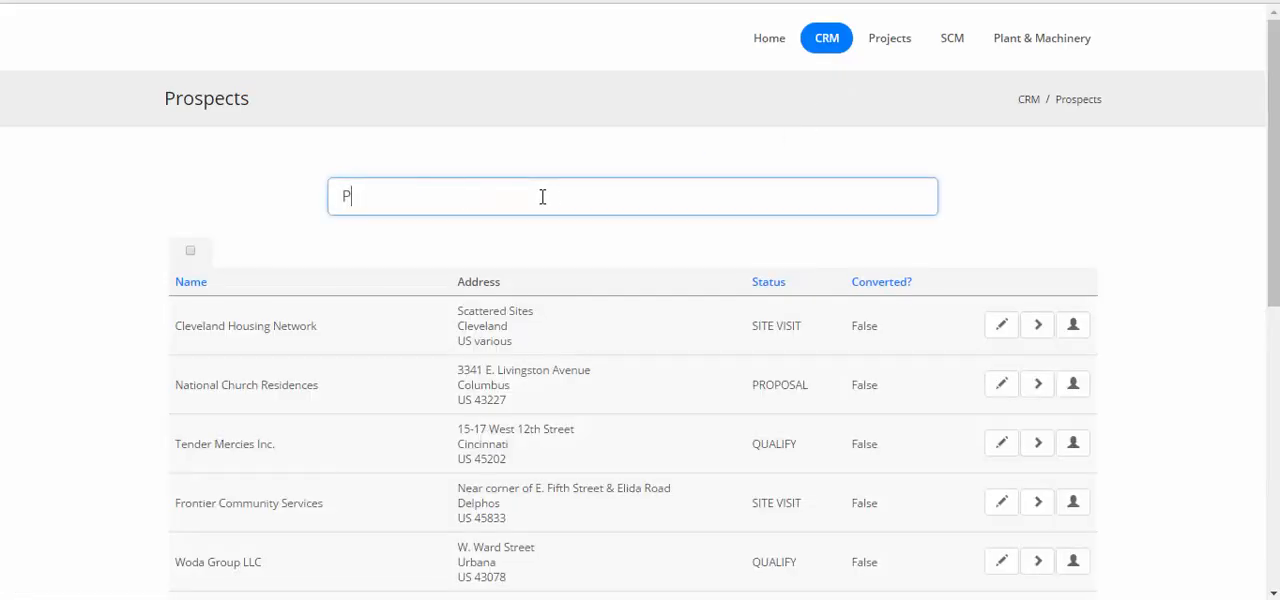
type("rospect")
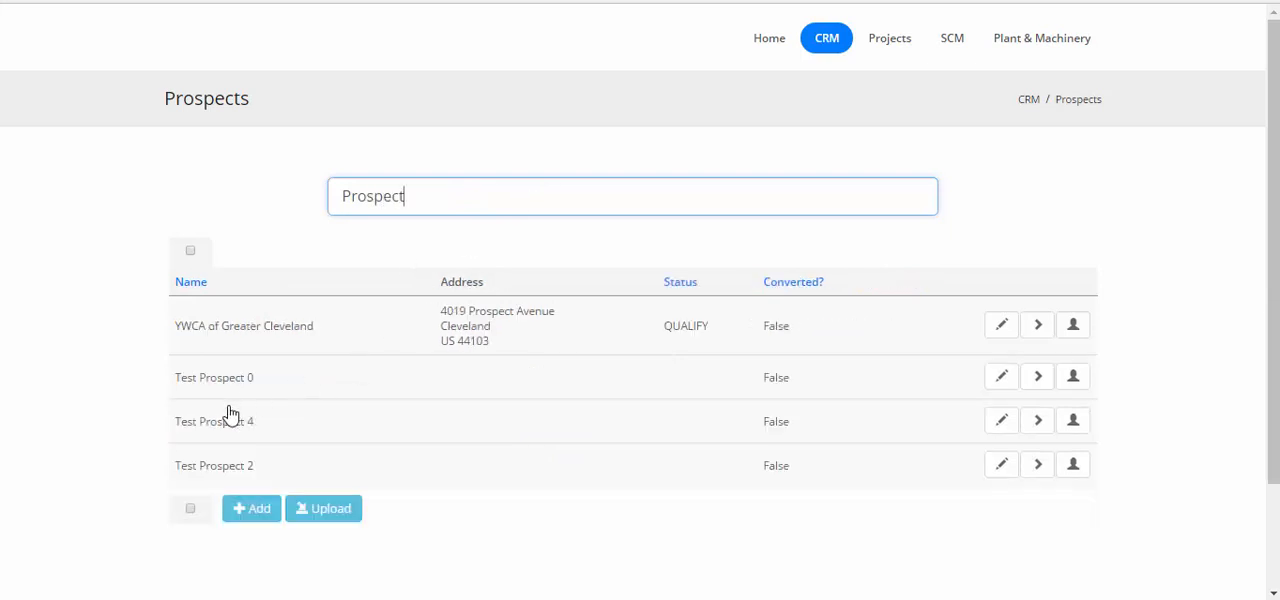
left_click(1039, 468)
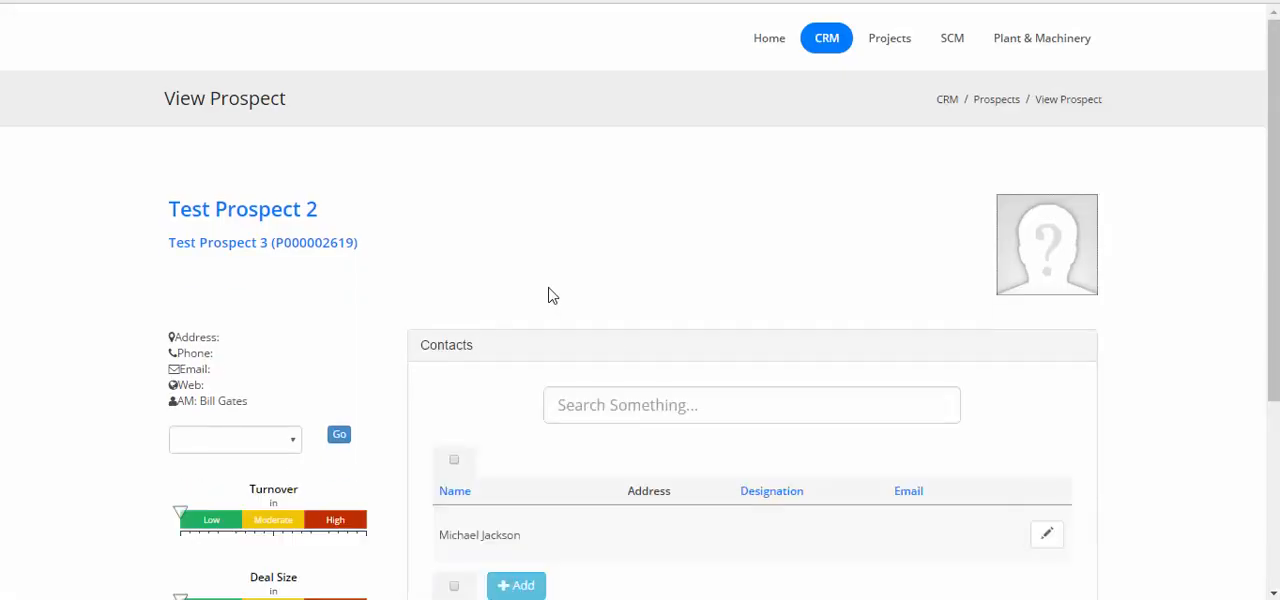
Open the C31 tender enquiry from the prospect's enquiries
scroll(551, 294, "down", 3)
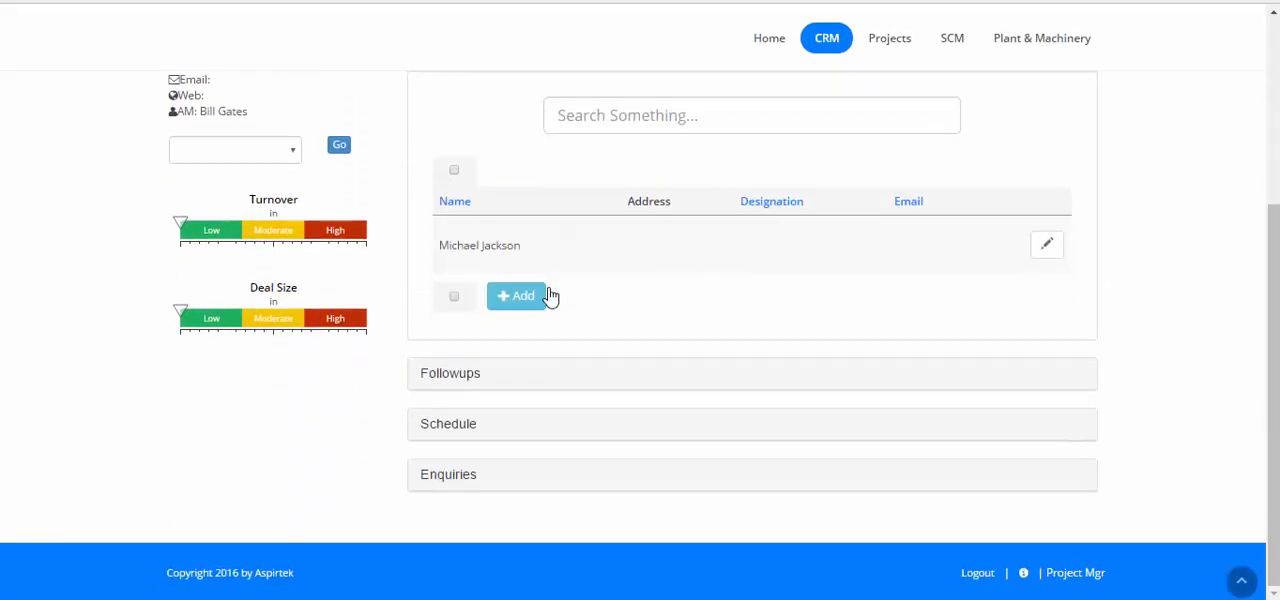
left_click(468, 484)
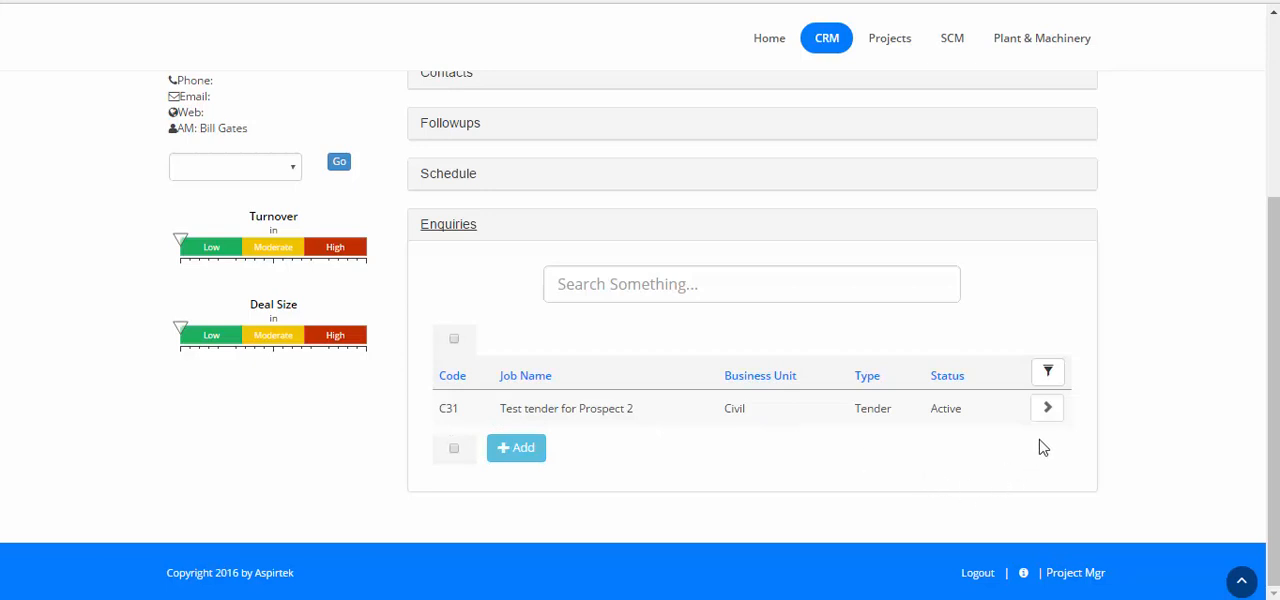
left_click(1047, 410)
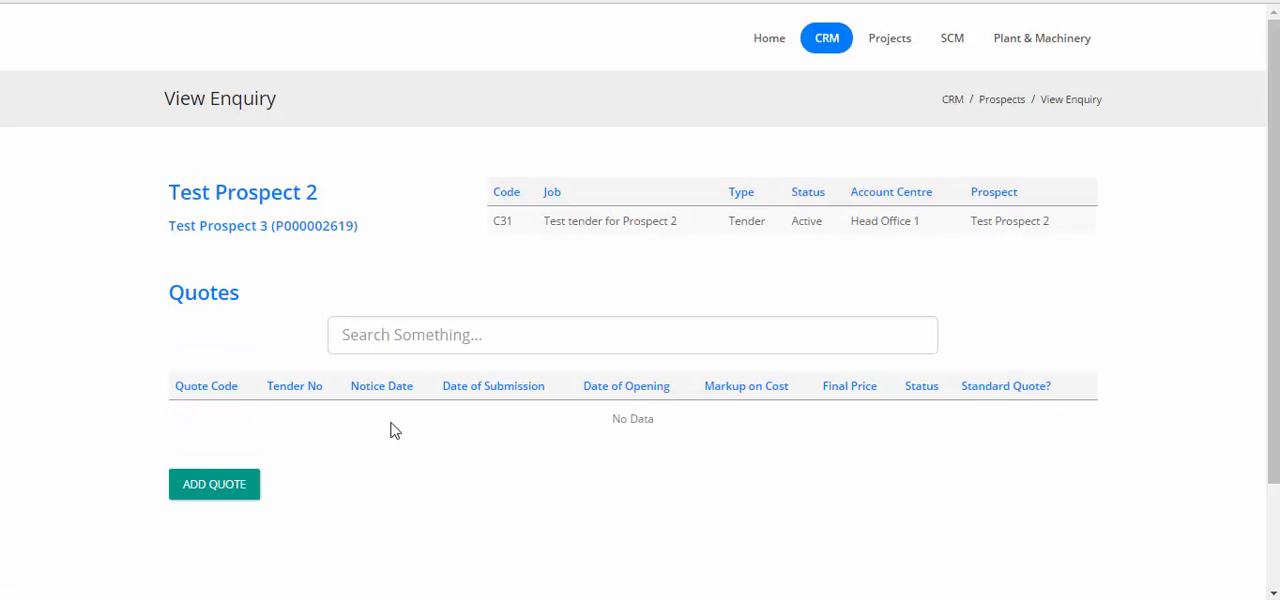
Add a quote to the enquiry based on estimate EST/C31/79 - Estimate for Quote and save it
left_click(218, 494)
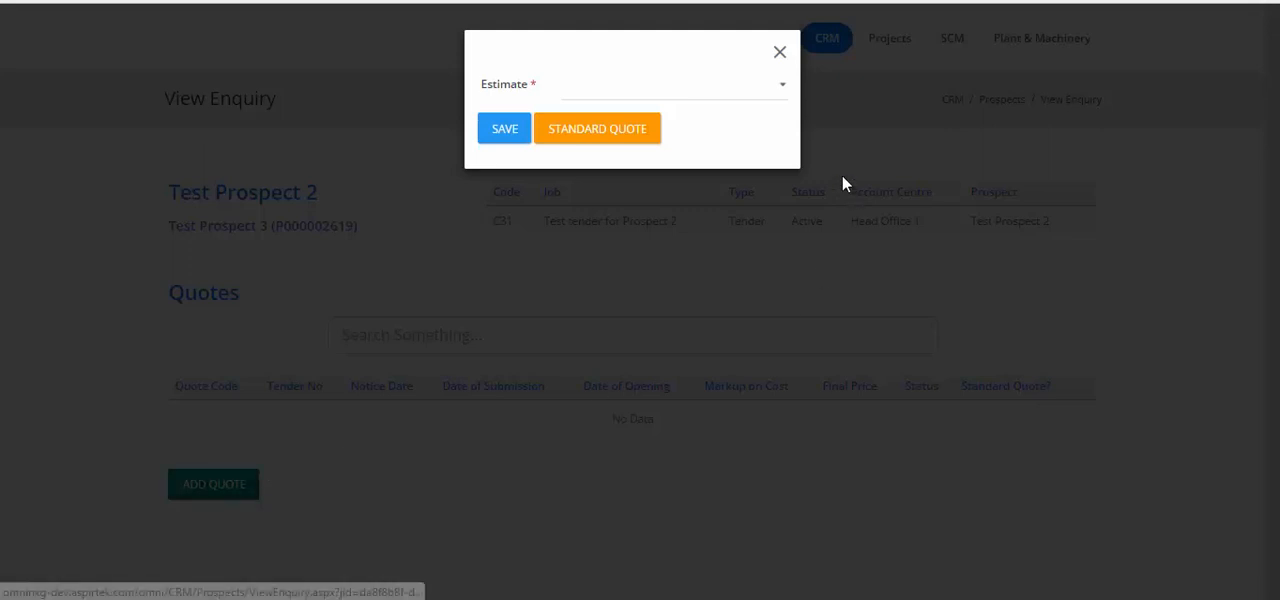
left_click(765, 89)
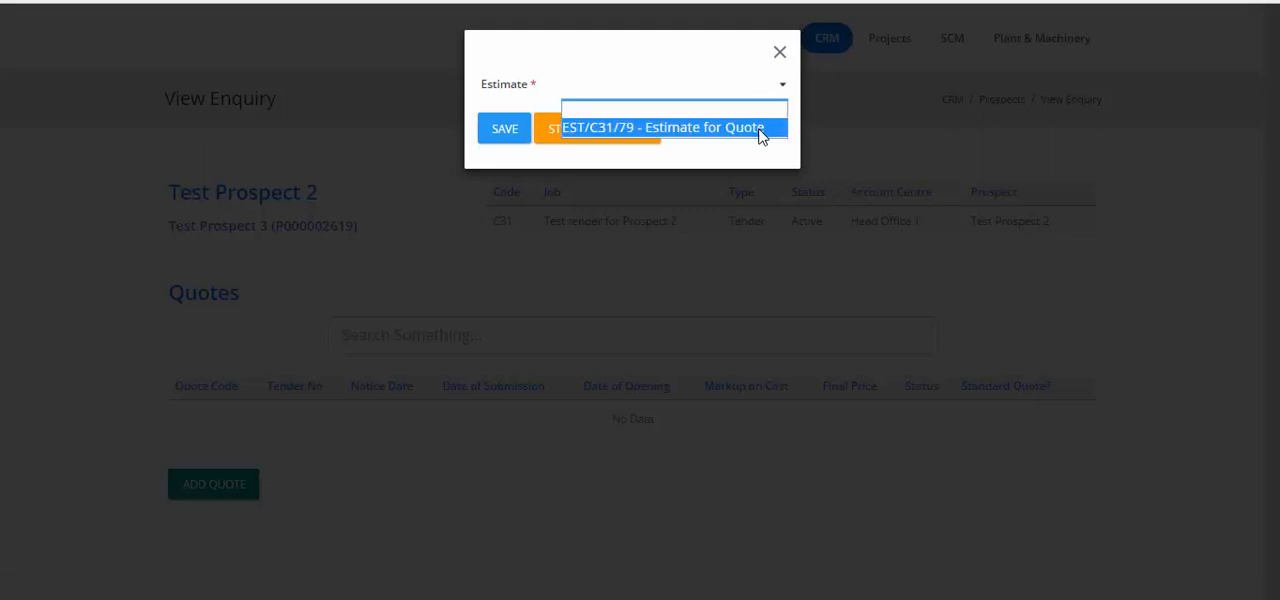
left_click(760, 128)
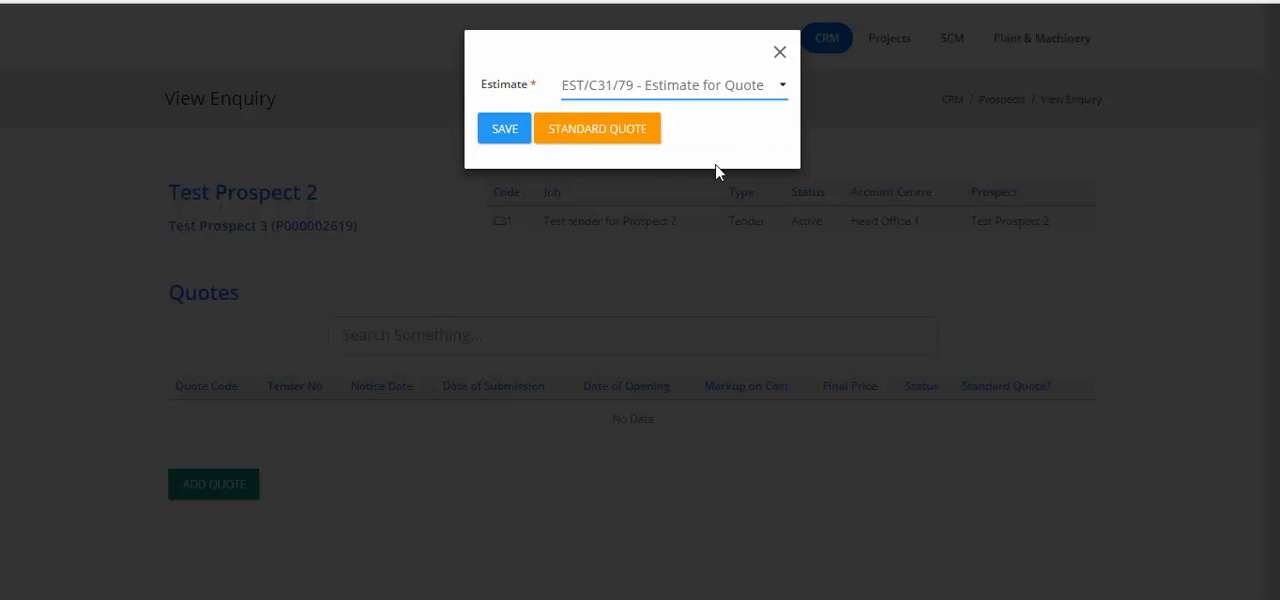
left_click(497, 128)
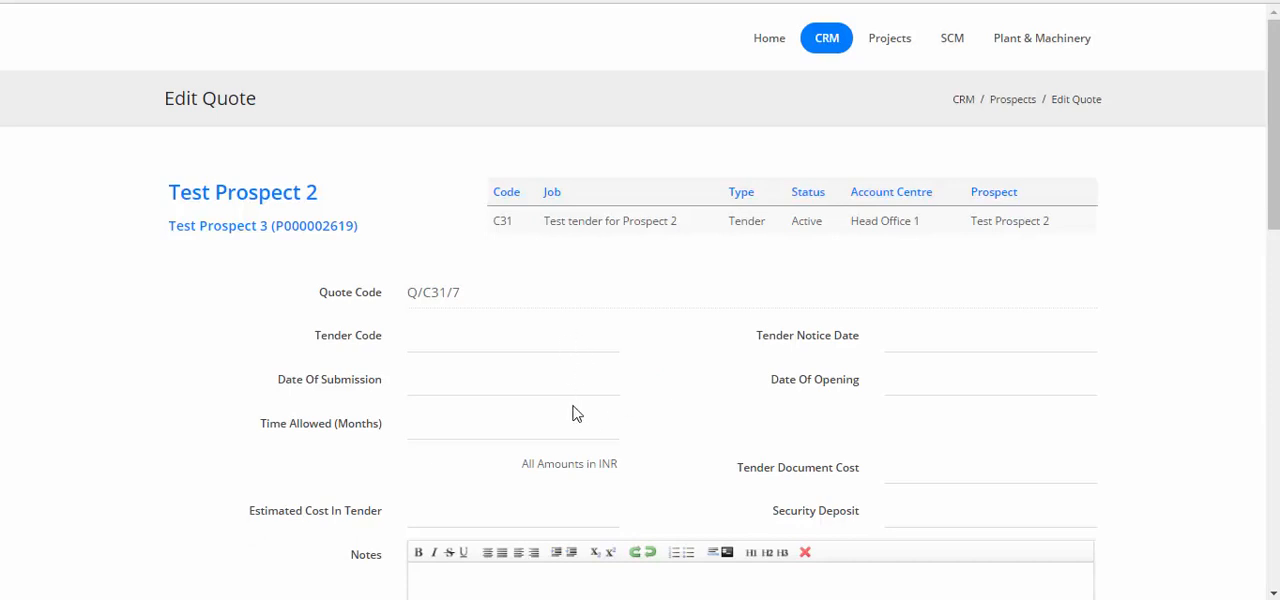
Set the quote's tender code to TENDER_1, enter the notes "This is a test tender" and save the quote details
scroll(575, 413, "down", 1)
left_click(514, 255)
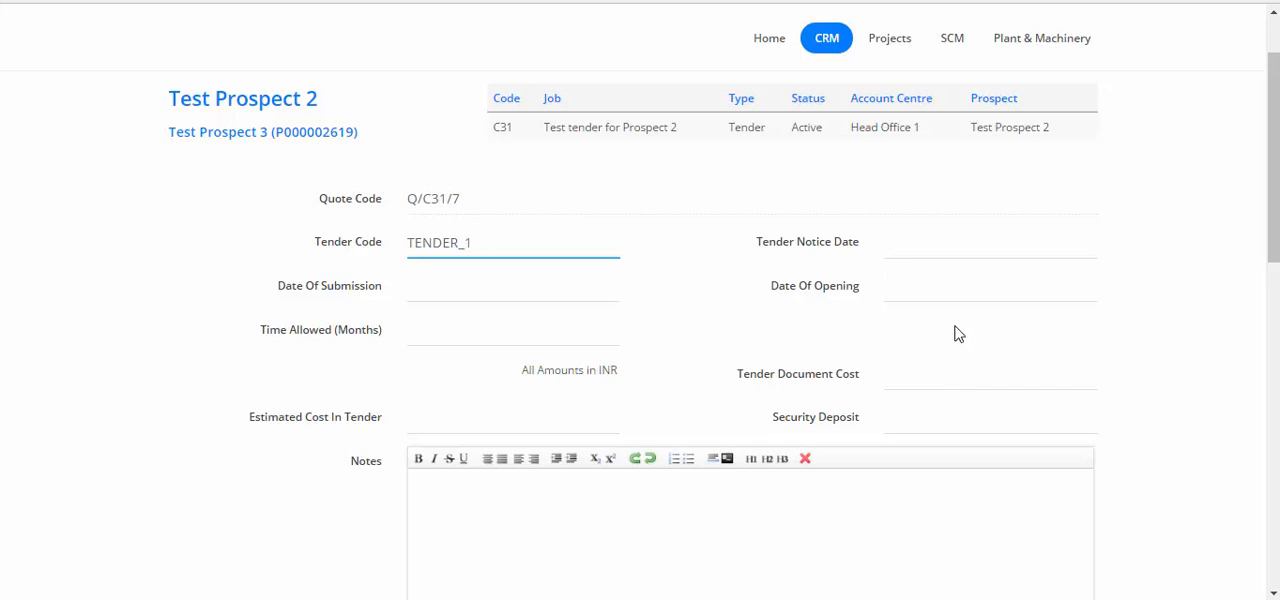
scroll(954, 334, "down", 3)
left_click(685, 255)
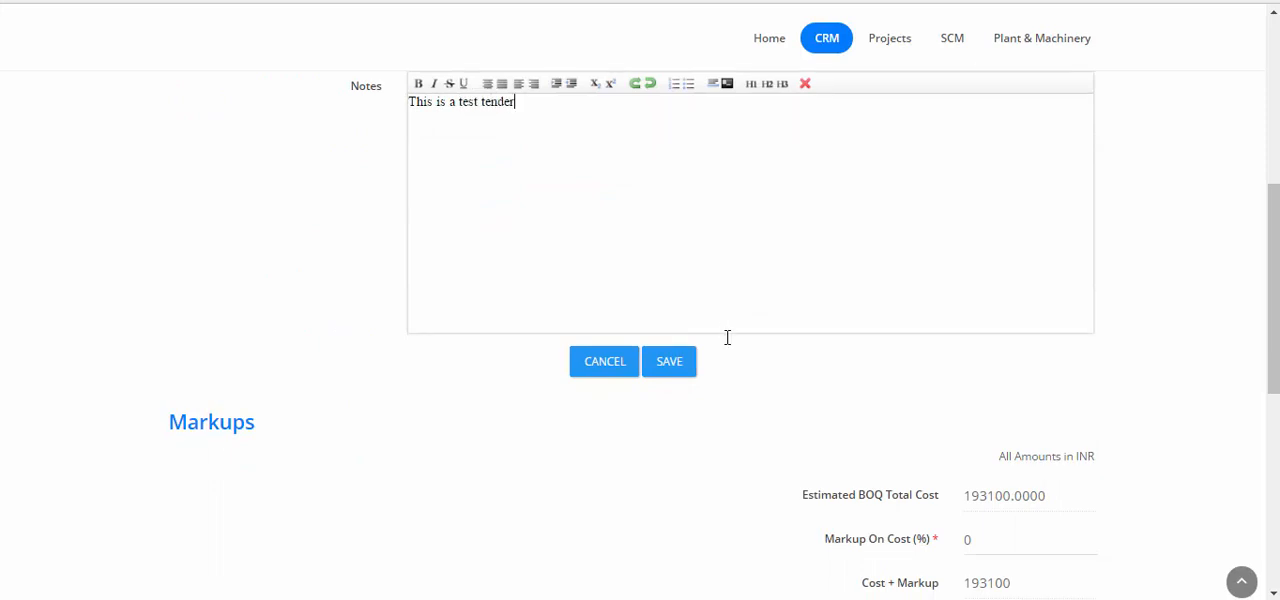
left_click(680, 364)
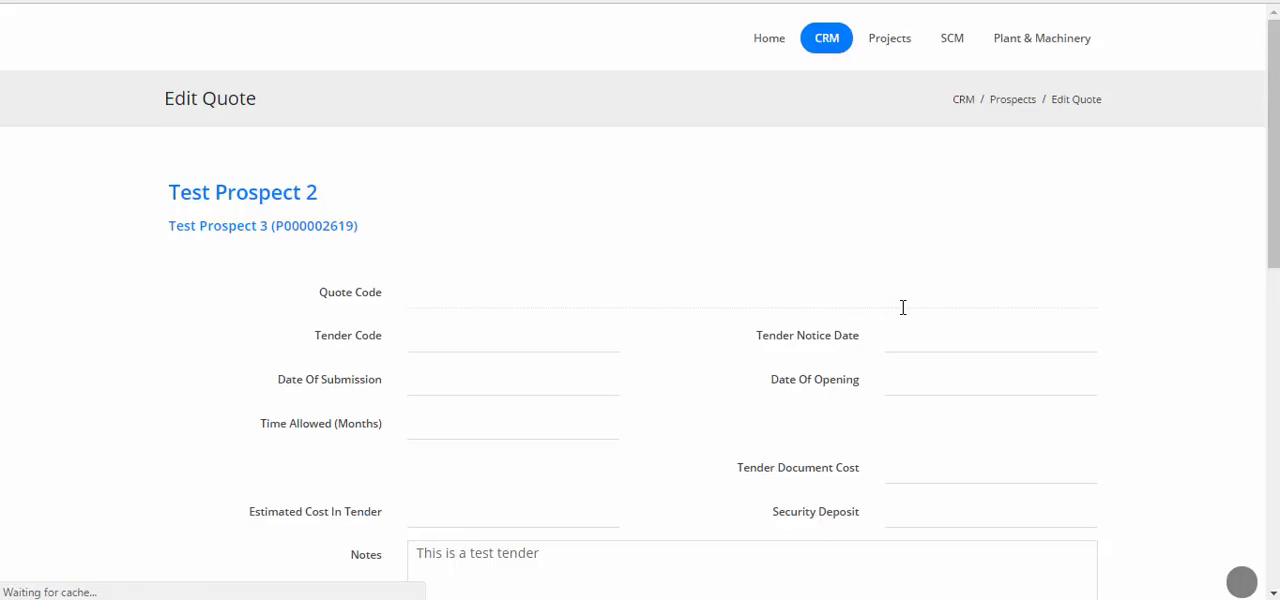
Set the quote's markup on cost to 20% and other charges to 5000, and save the markups
scroll(900, 305, "down", 5)
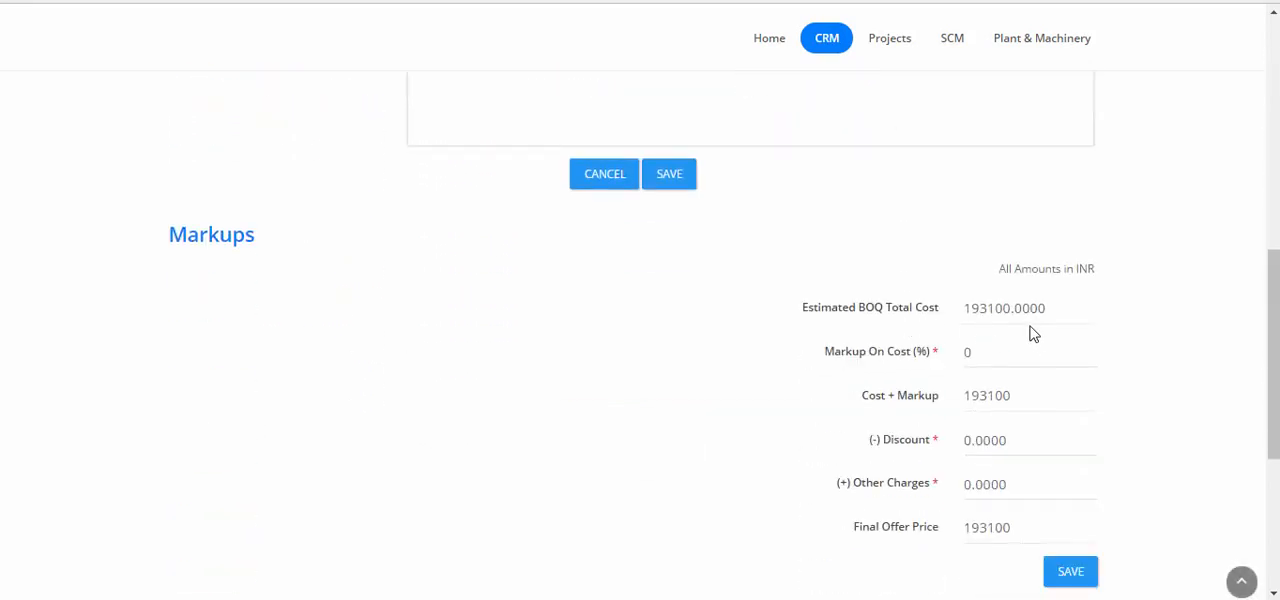
scroll(1032, 334, "down", 3)
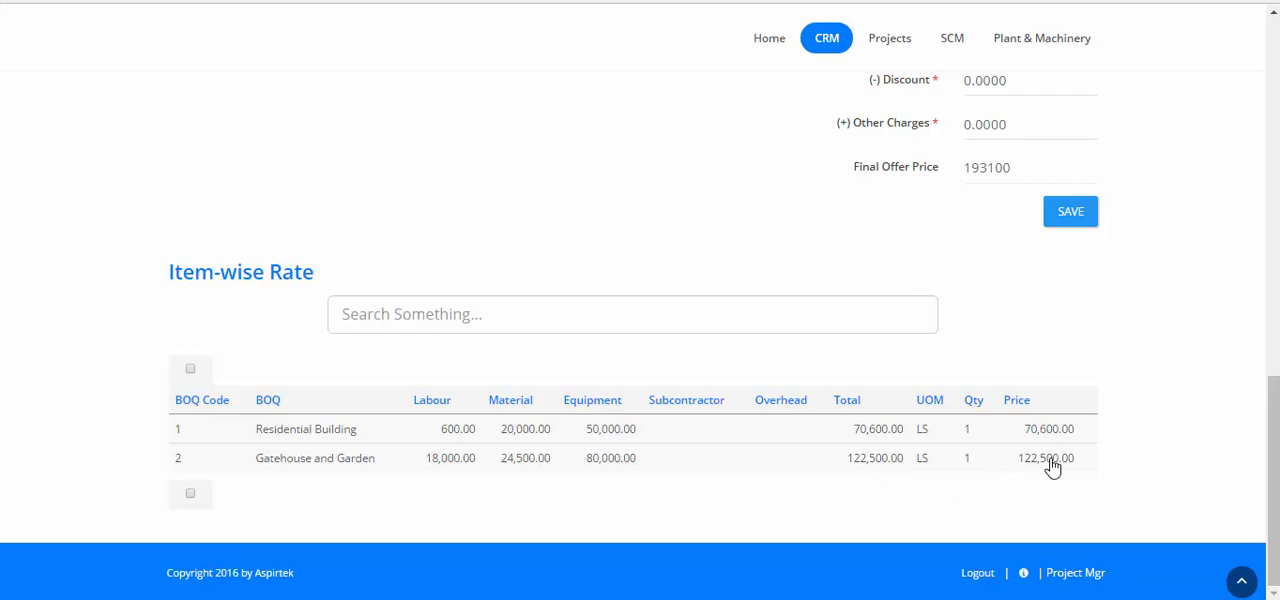
scroll(1070, 443, "up", 4)
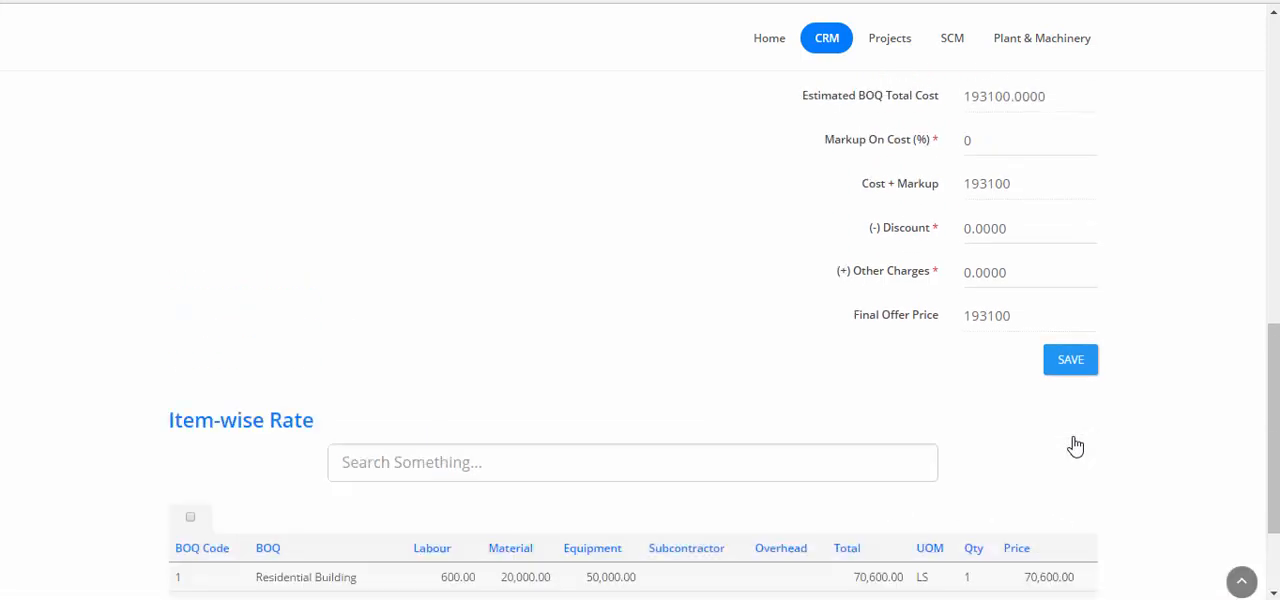
scroll(1087, 165, "up", 2)
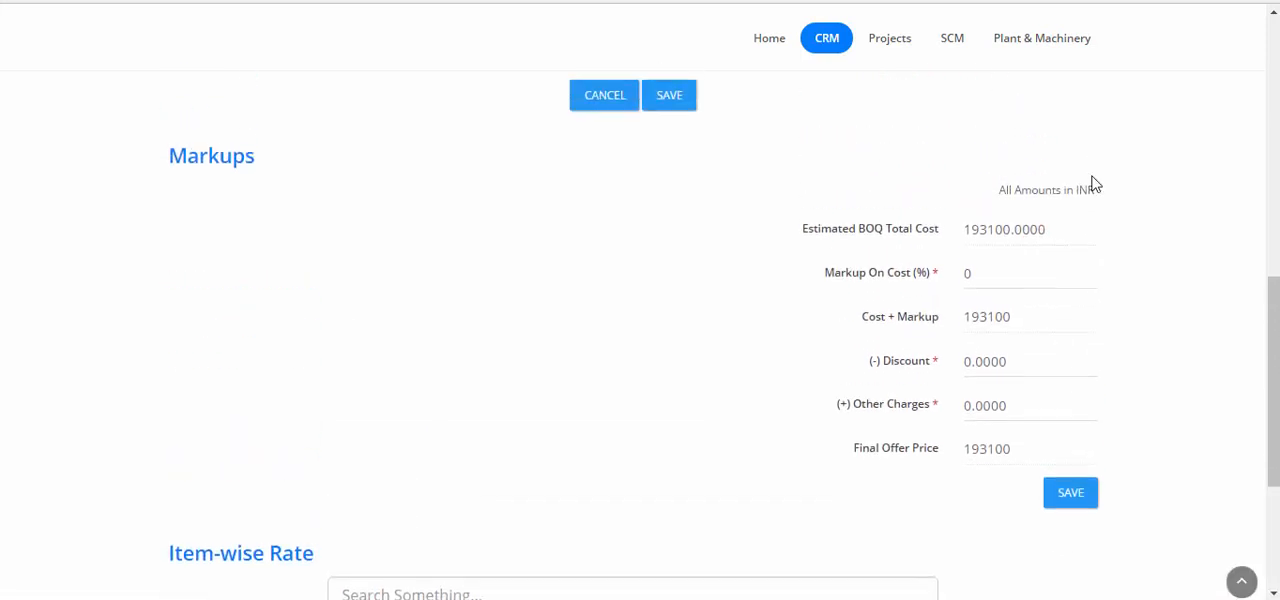
left_click(991, 274)
key("BackSpace")
type("20")
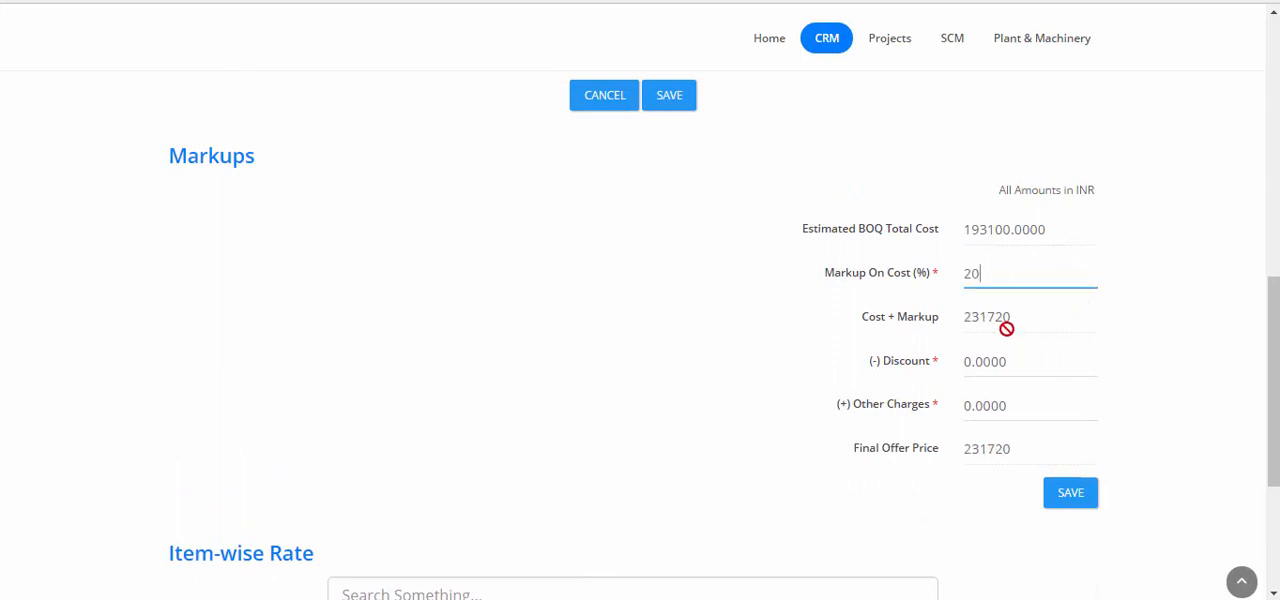
left_click(1018, 408)
type("500")
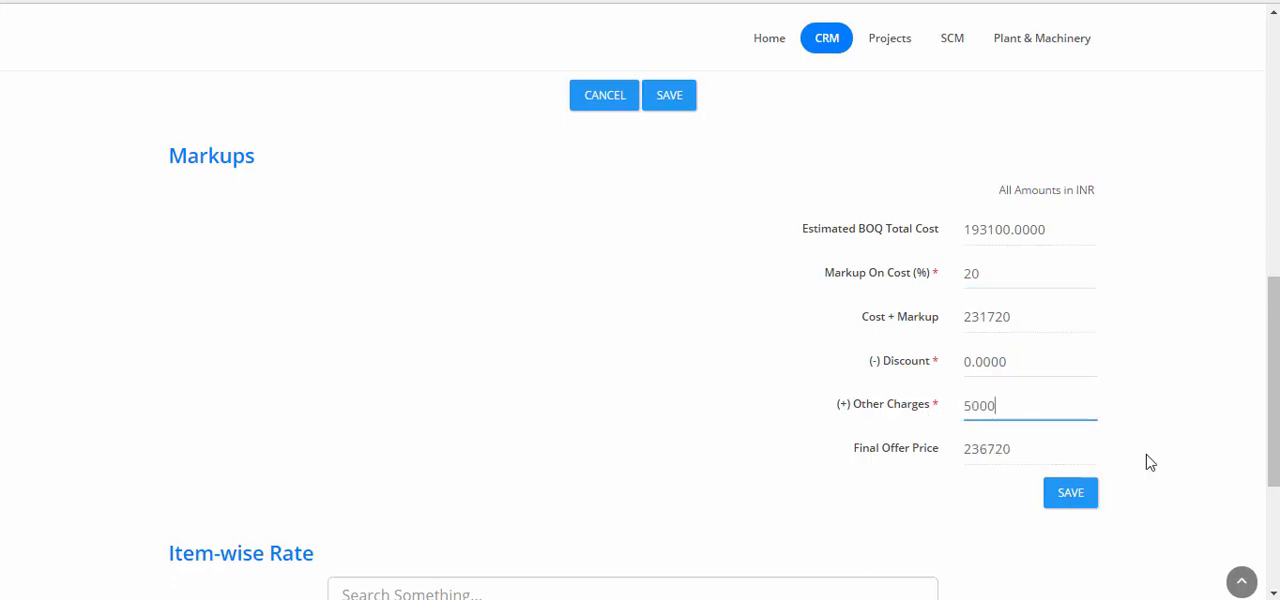
left_click(1085, 500)
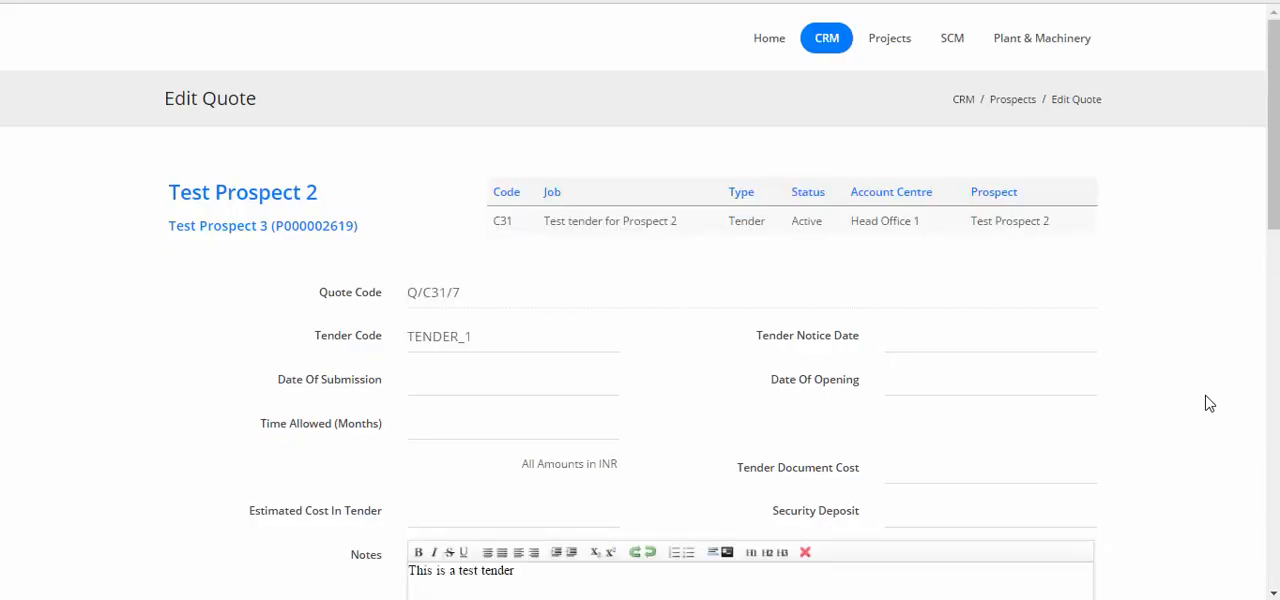
Examine the quote's final offer price and item-wise prices against its markups, and return to the enquiry's quotes
scroll(1209, 403, "down", 8)
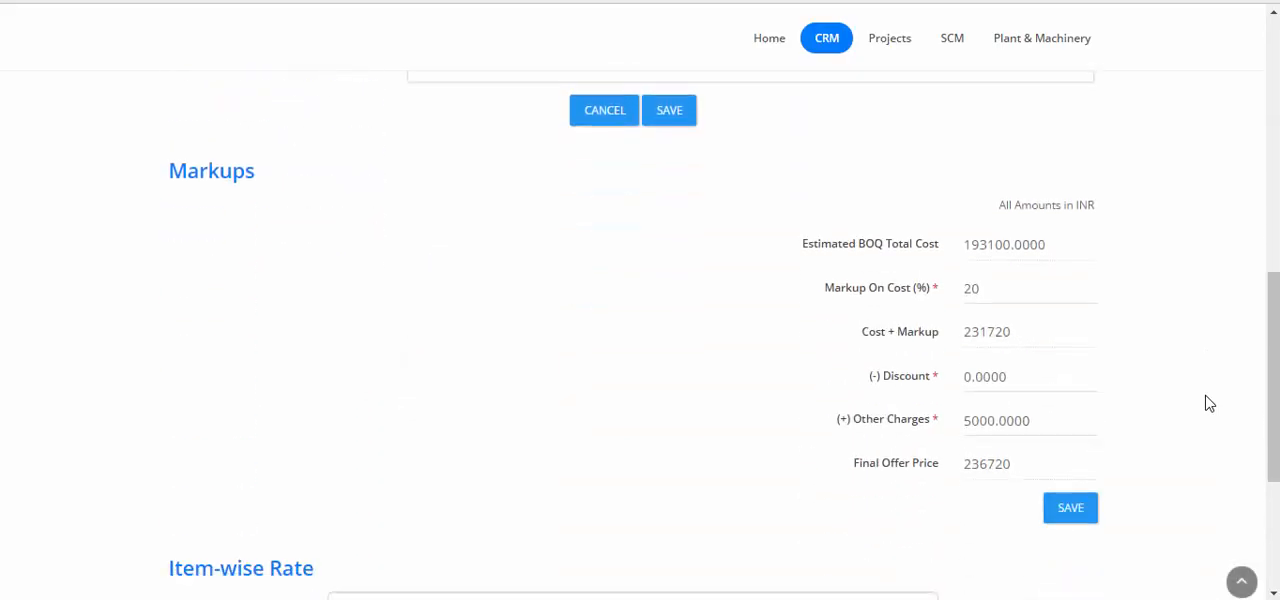
scroll(1209, 403, "down", 2)
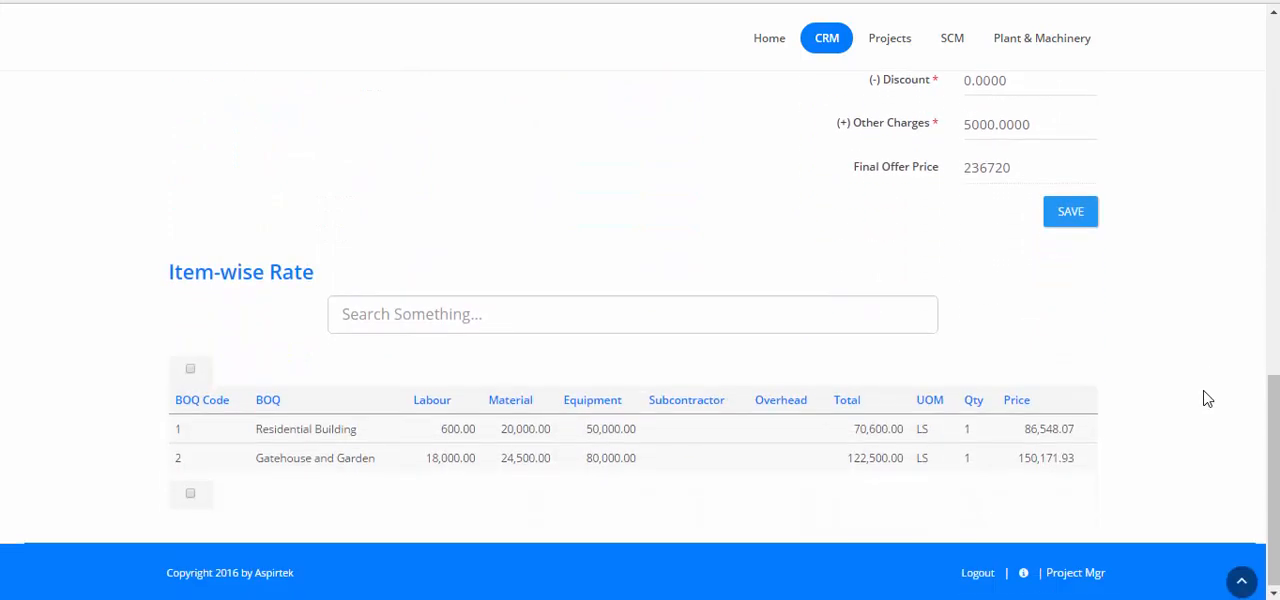
scroll(1207, 398, "up", 1)
scroll(1207, 398, "up", 1)
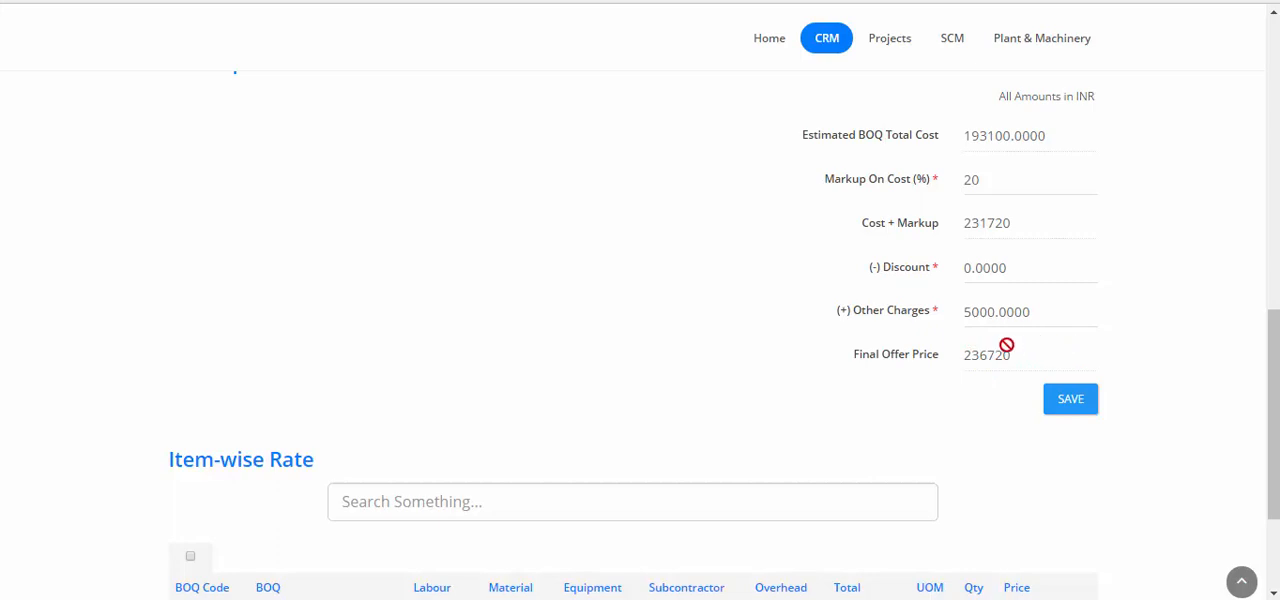
scroll(1007, 346, "down", 1)
scroll(1007, 346, "down", 1)
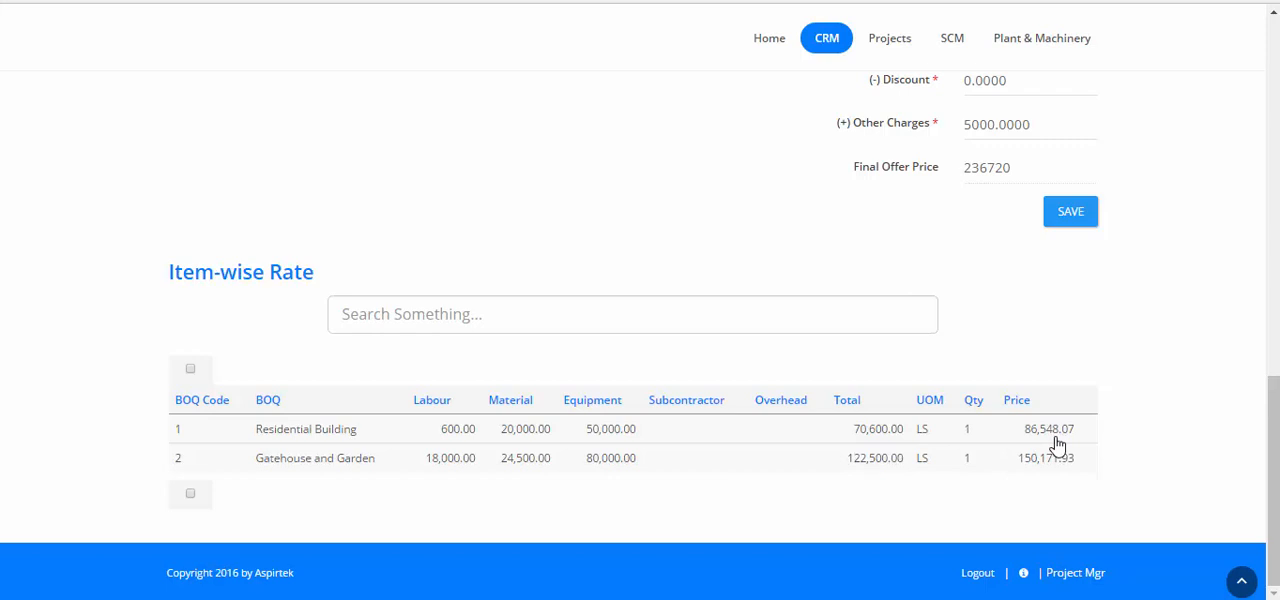
scroll(1057, 445, "up", 5)
scroll(1057, 445, "up", 4)
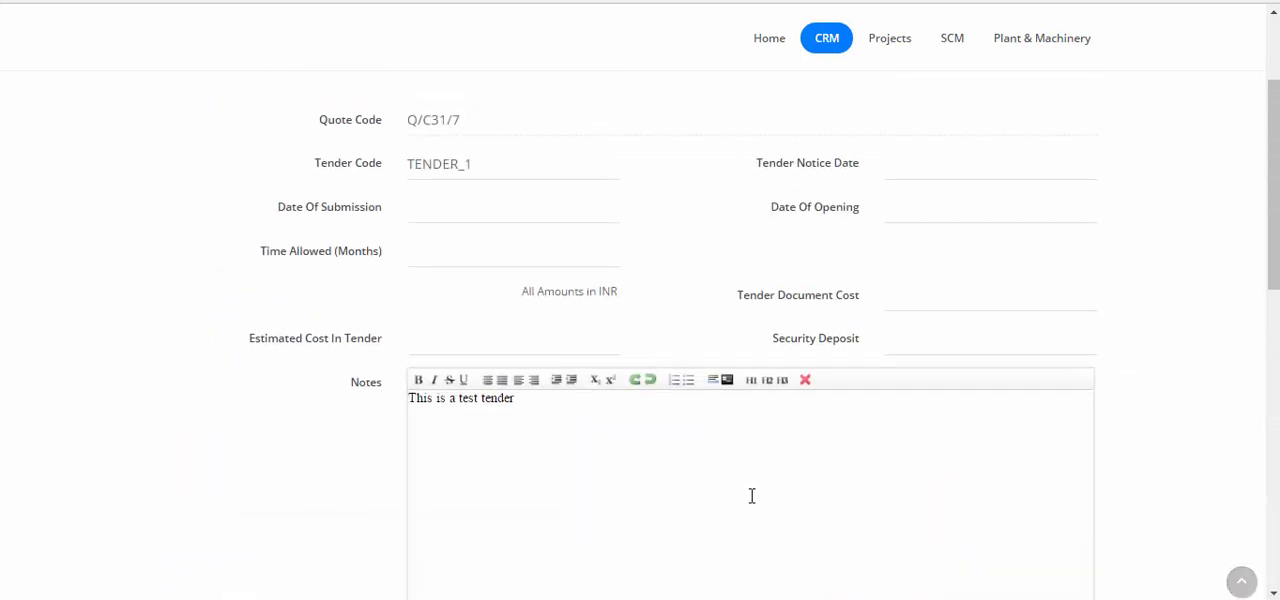
scroll(720, 510, "down", 3)
left_click(597, 380)
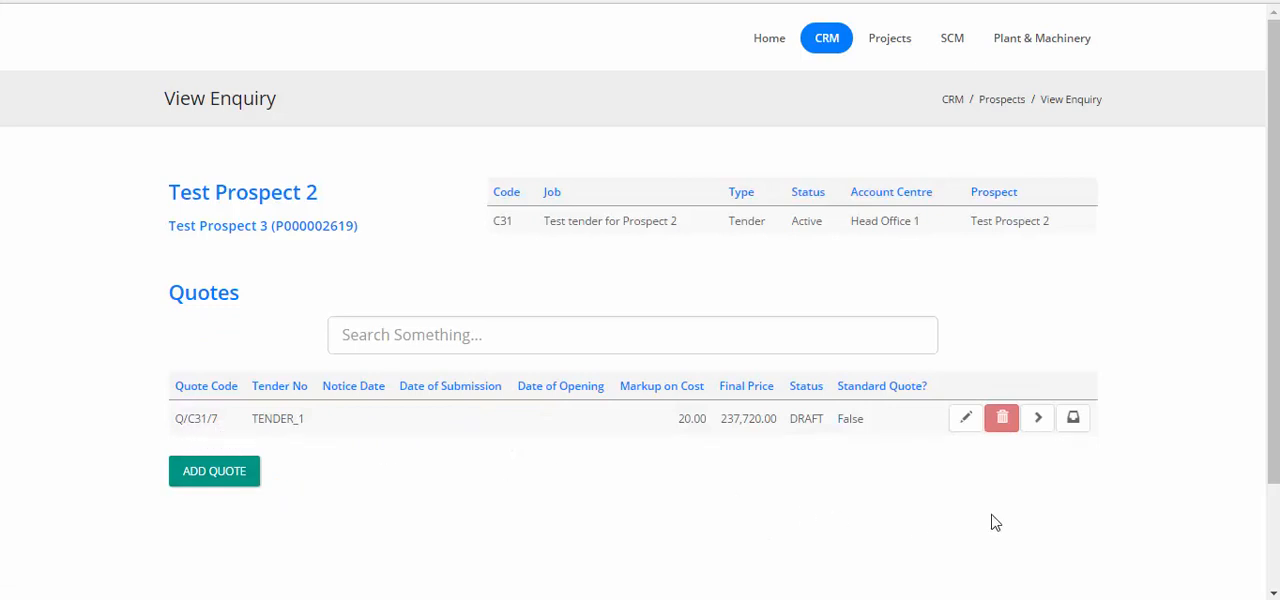
View the printable report of quote Q/C31/7 with its export formats, and return to the enquiry
left_click(1038, 419)
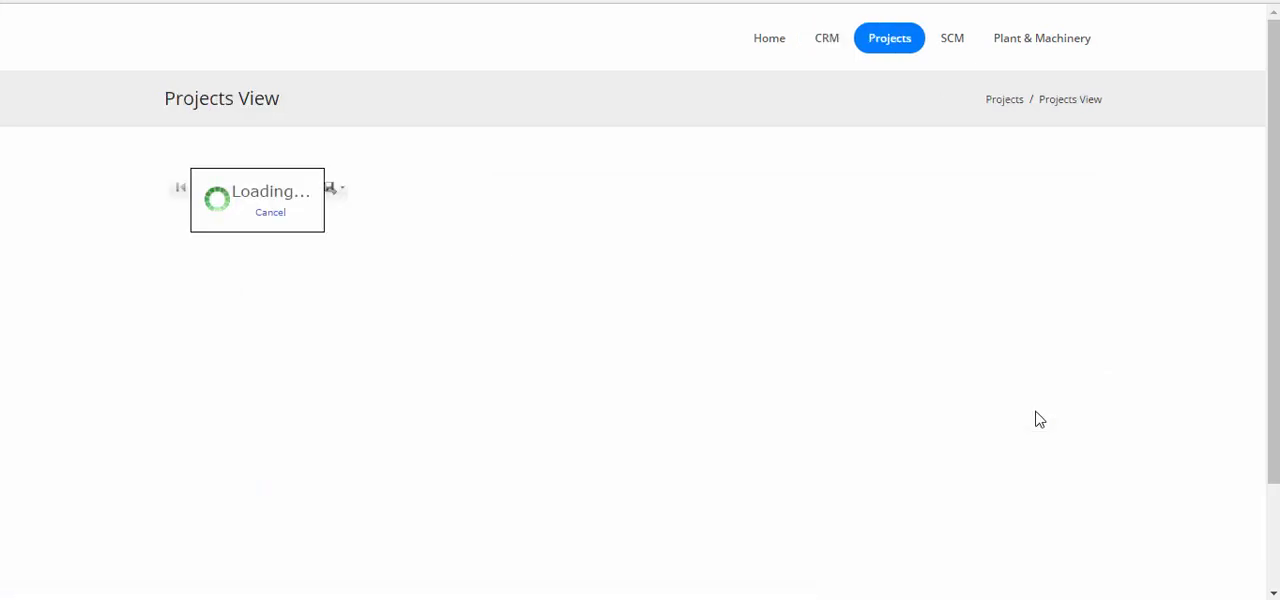
scroll(1038, 419, "down", 2)
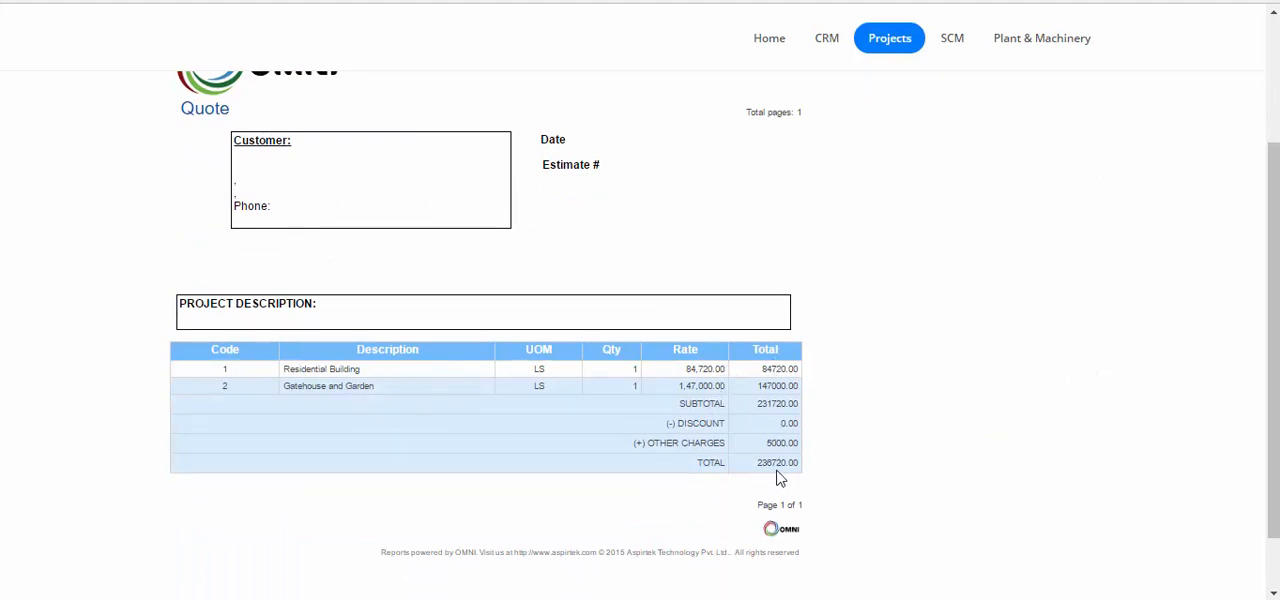
scroll(762, 468, "up", 1)
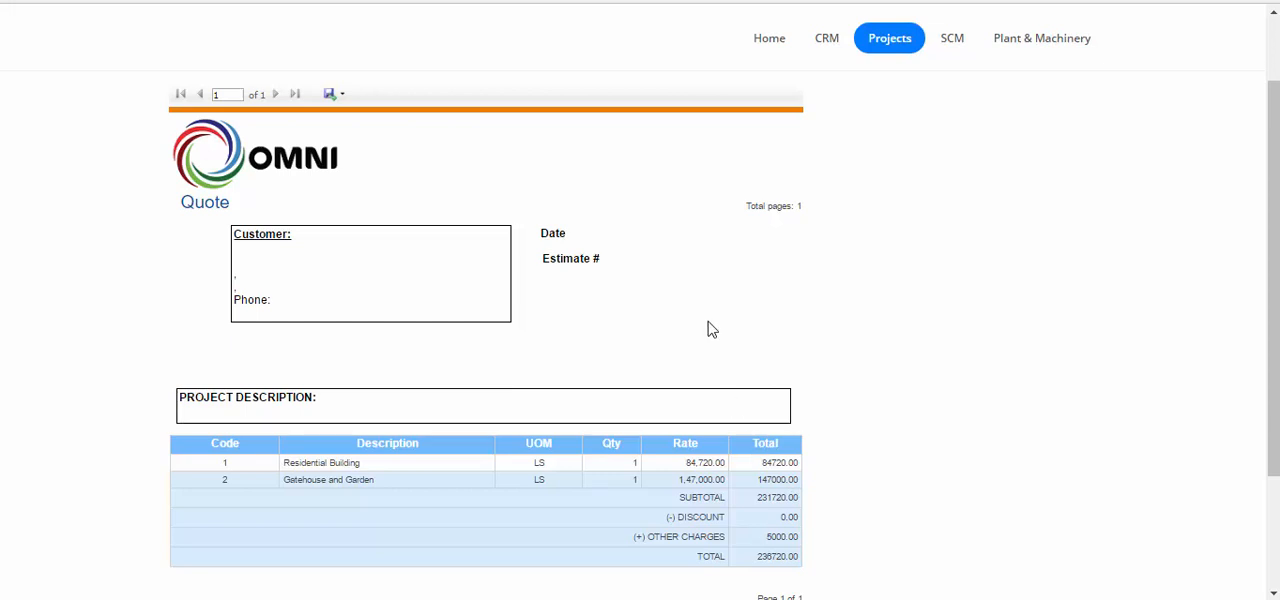
left_click(338, 97)
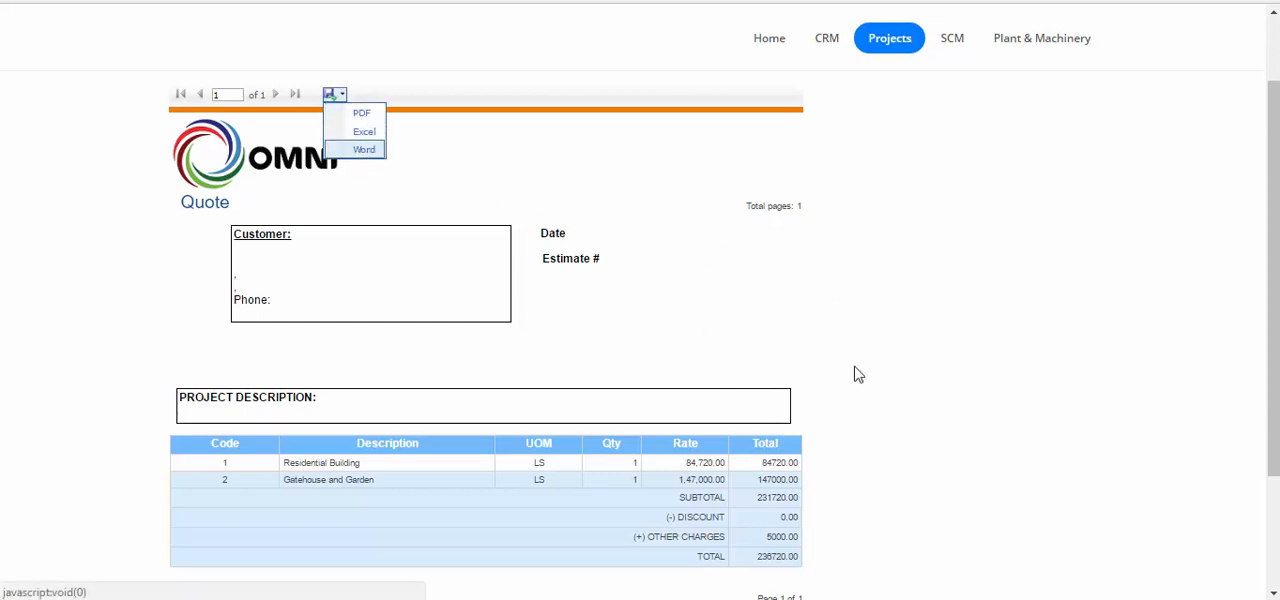
scroll(703, 329, "up", 1)
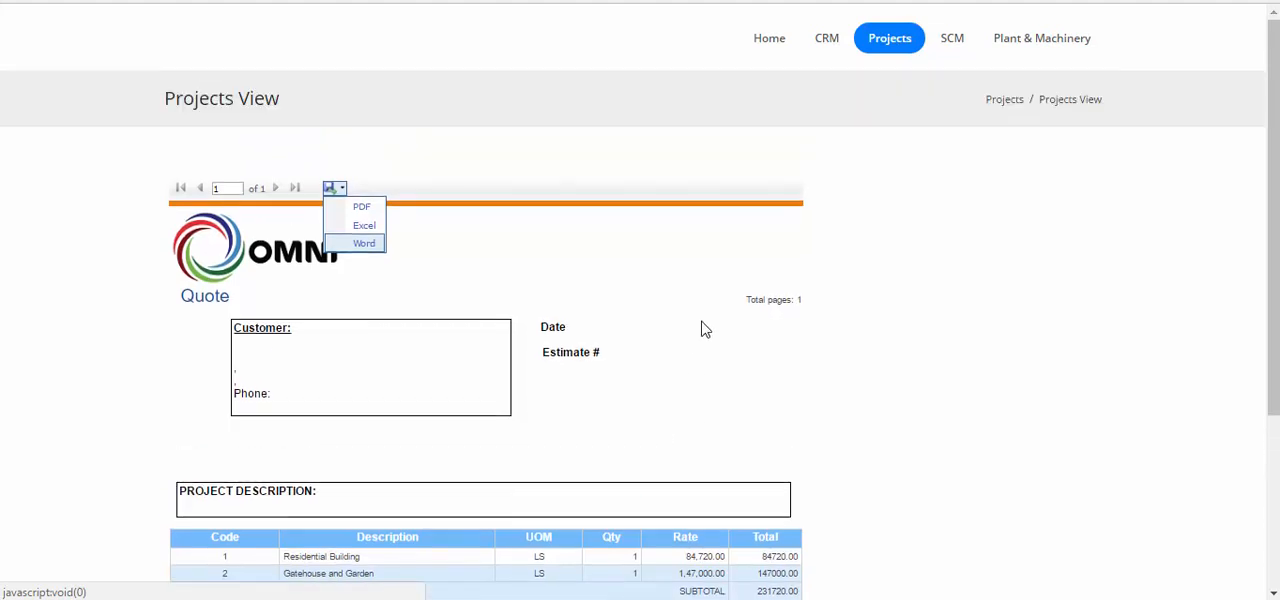
scroll(703, 329, "down", 3)
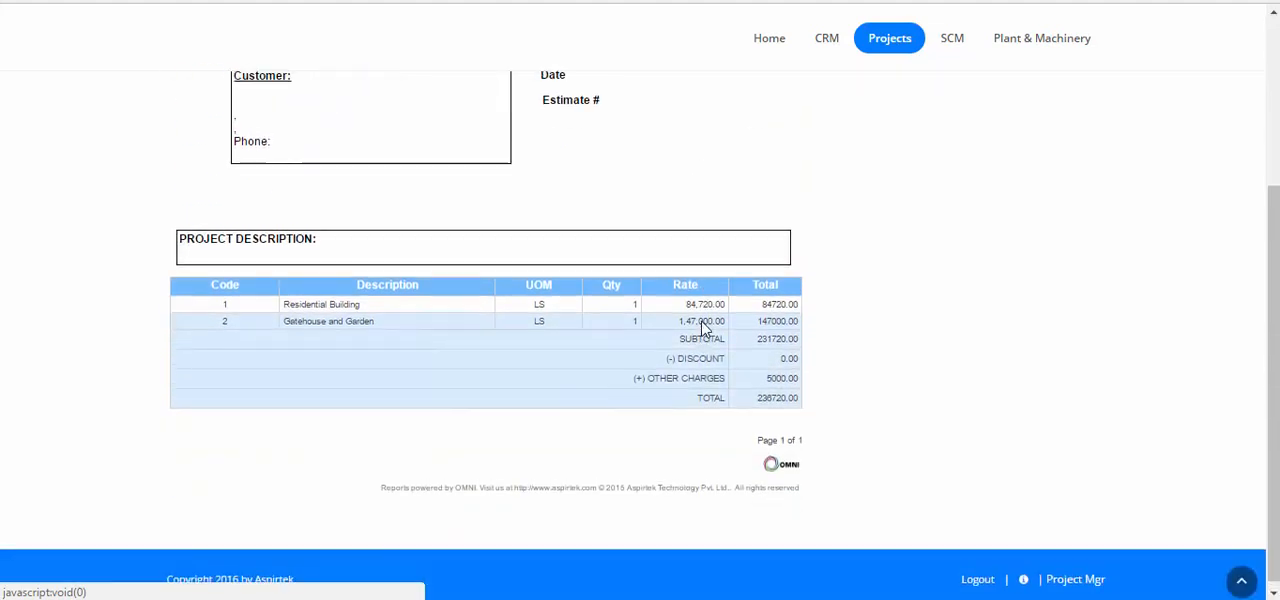
scroll(720, 315, "up", 3)
left_click(735, 299)
key("alt+Left")
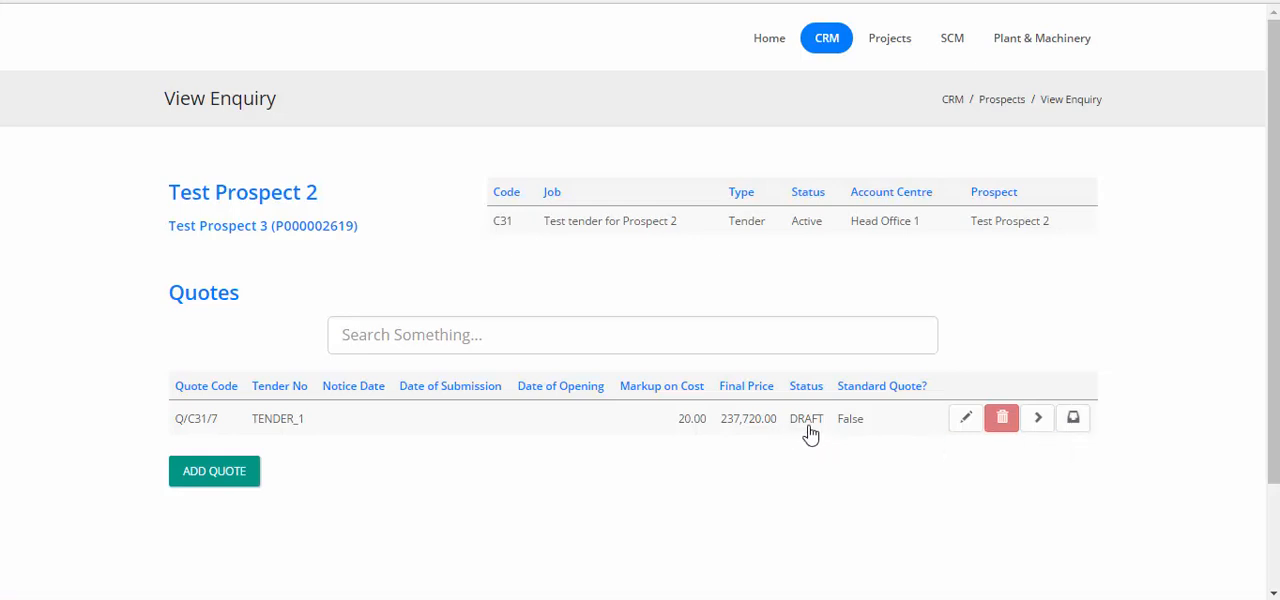
Submit quote Q/C31/7 and mark it as approved by the customer
left_click(1077, 419)
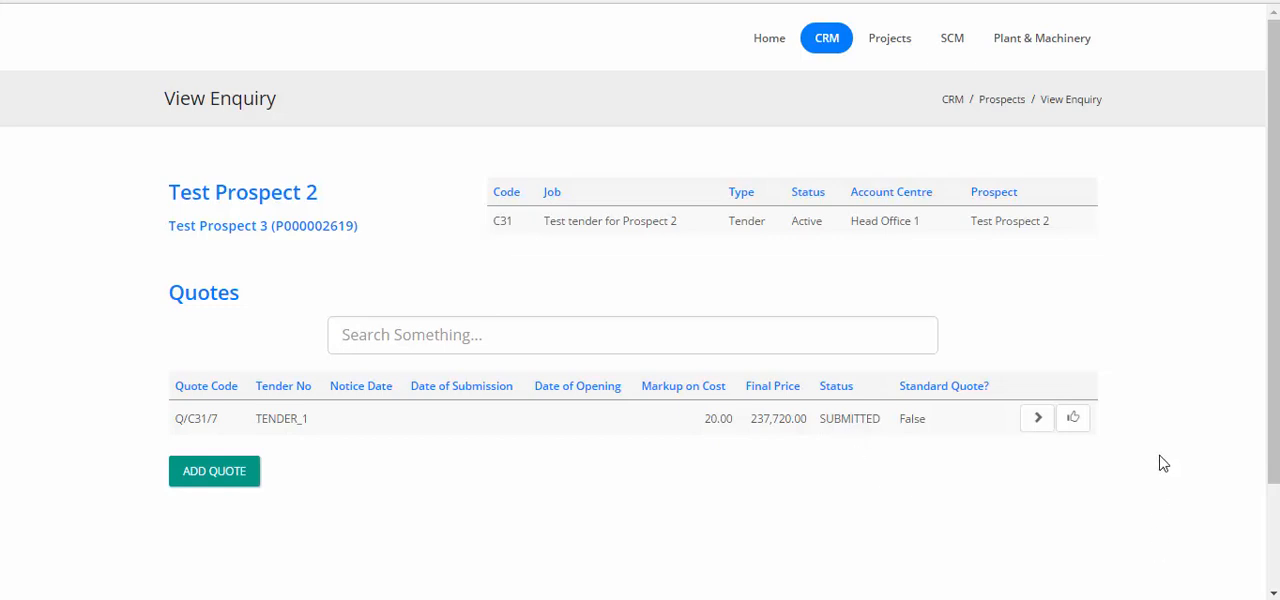
left_click(1073, 419)
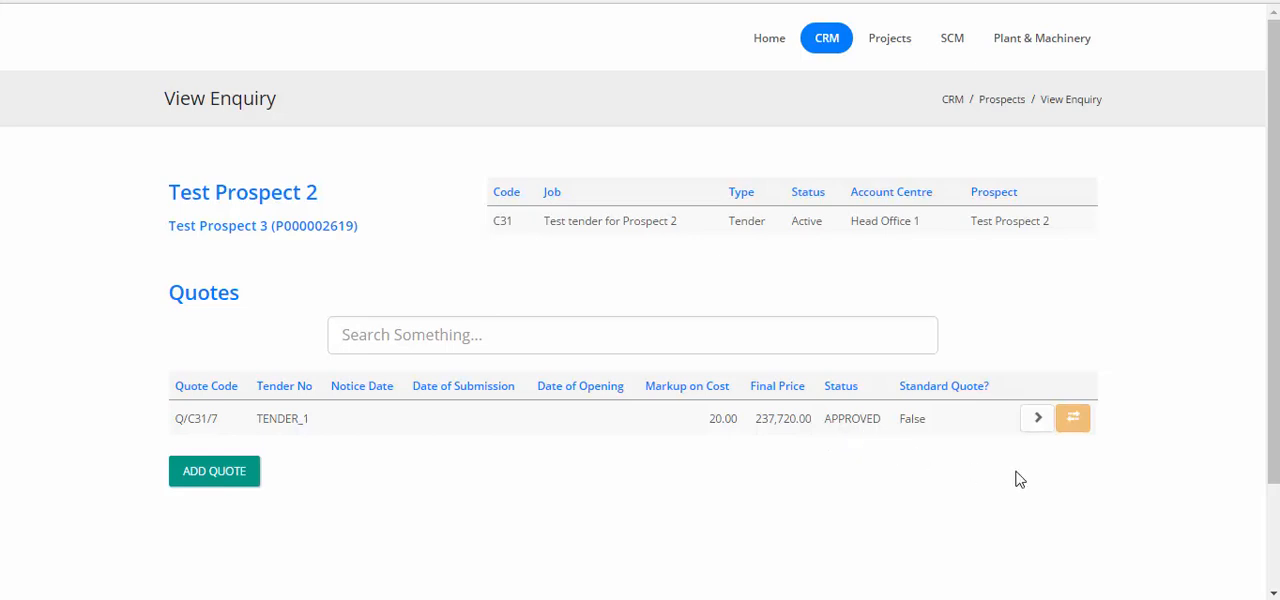
Check the approved quote's report and overwrite the job's BOQ rates with the quoted rates
left_click(1035, 421)
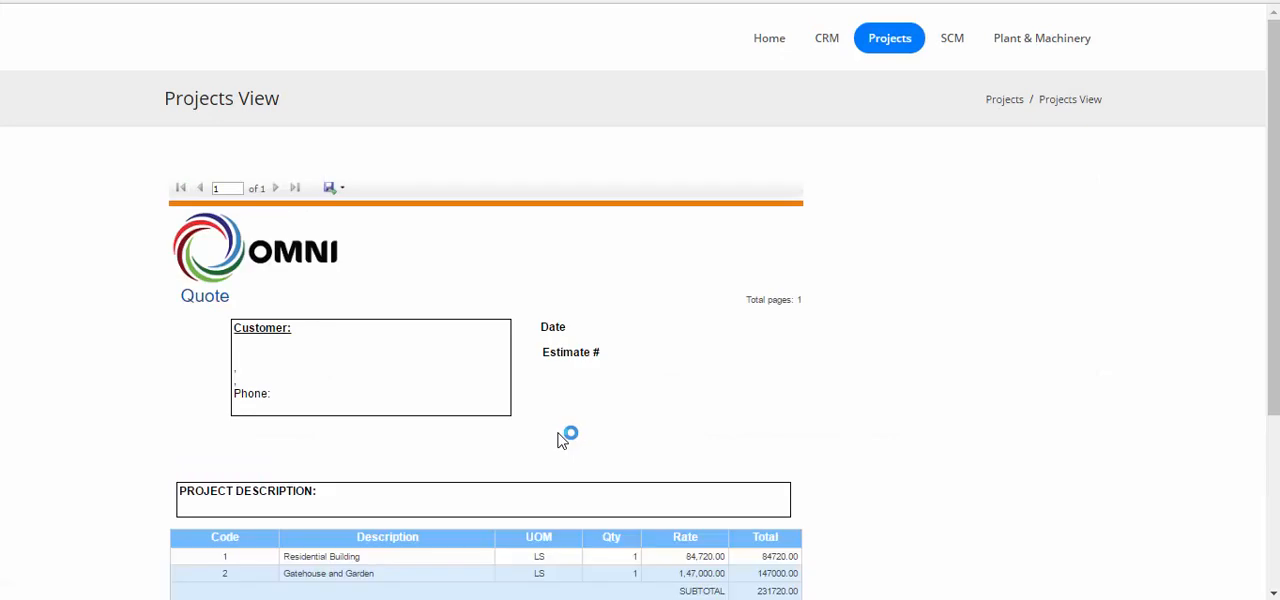
scroll(562, 438, "down", 3)
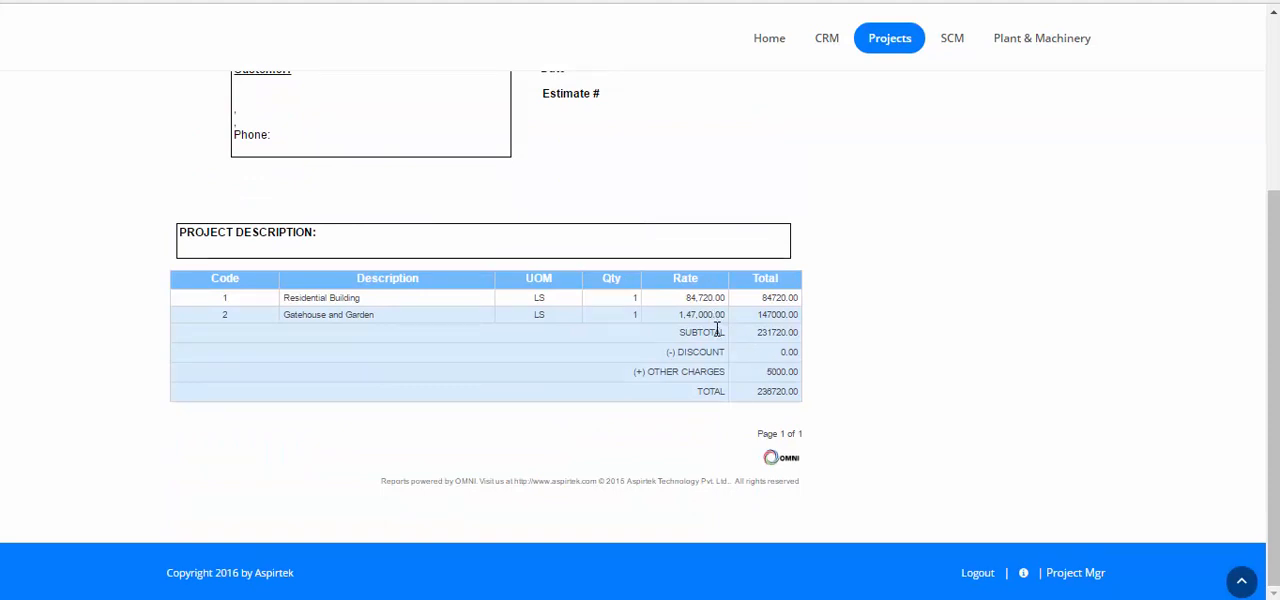
key("alt+Left")
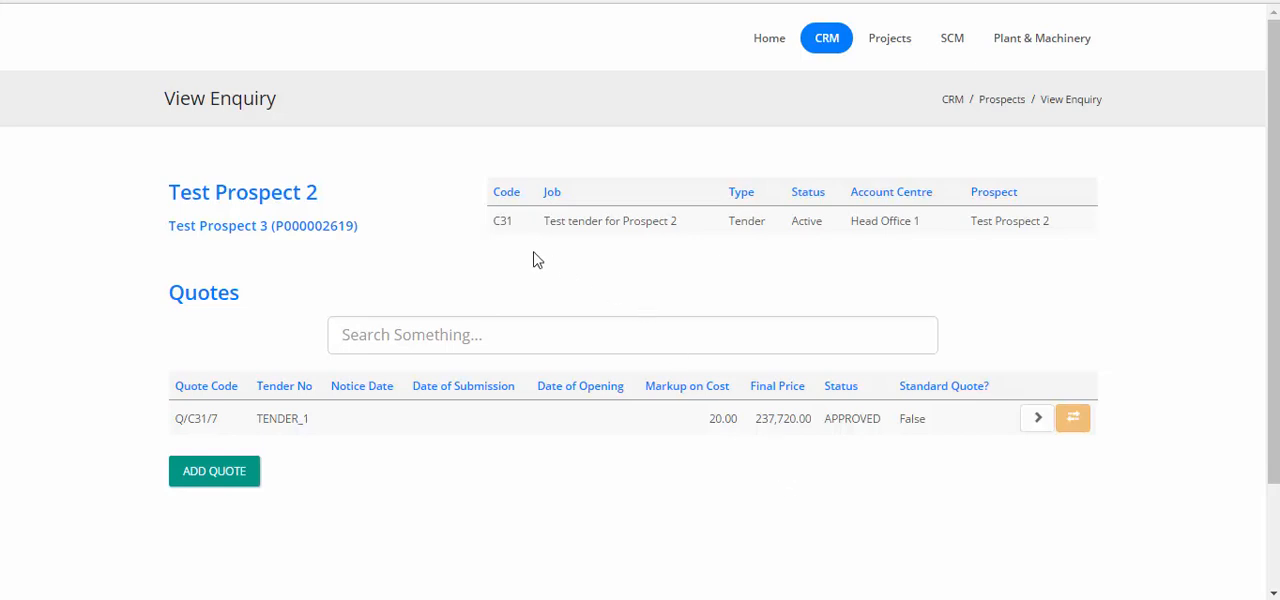
left_click(1084, 427)
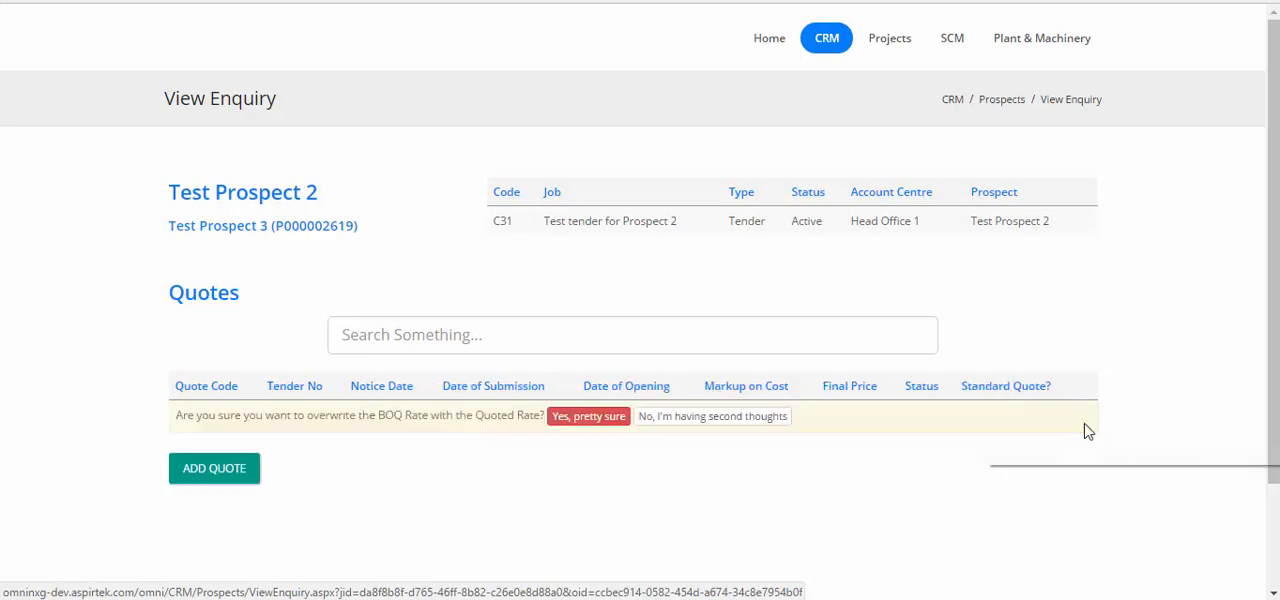
left_click(587, 417)
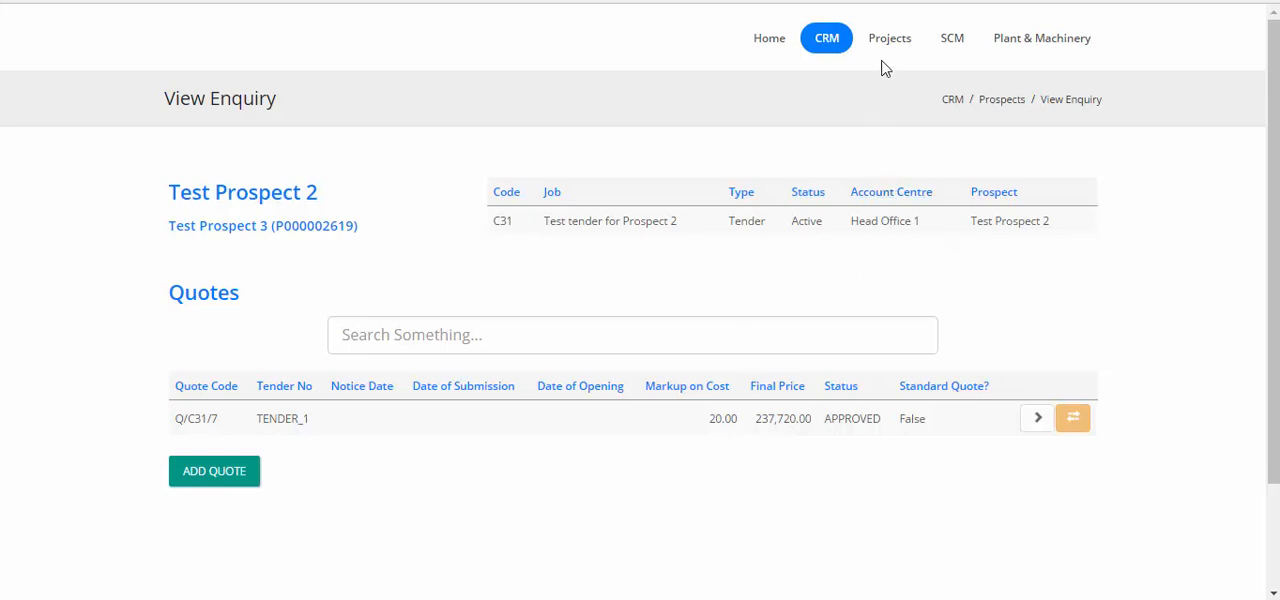
Search the project jobs for C31 and open that job's BOQ to check the updated prices
mouse_move(887, 50)
left_click(883, 97)
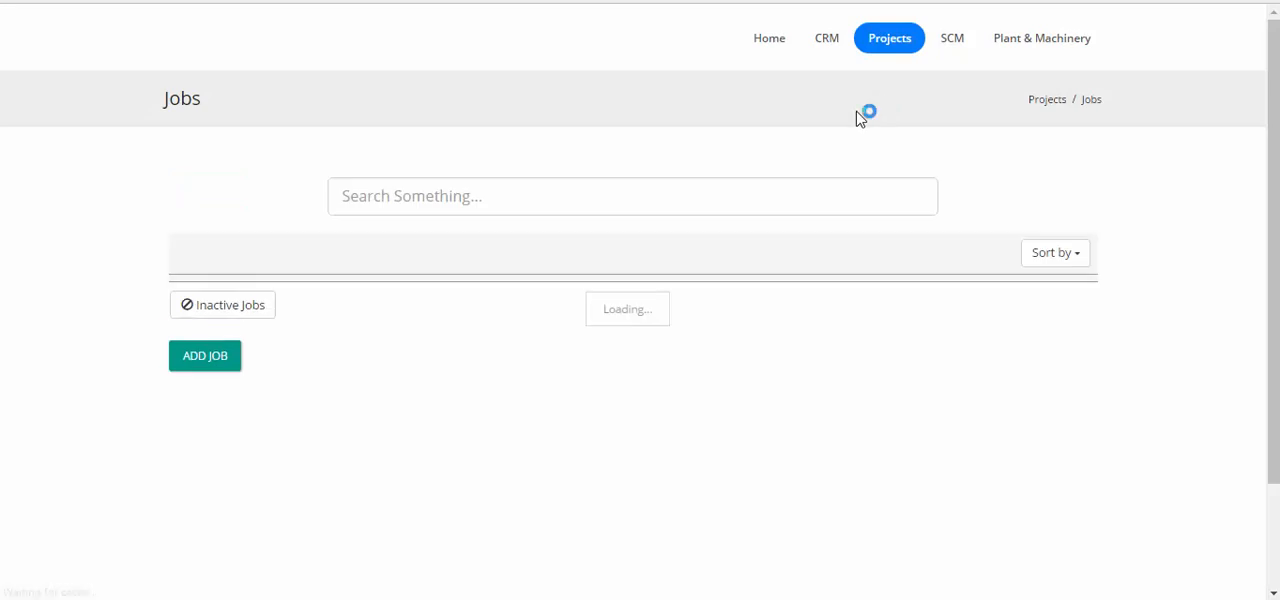
left_click(637, 208)
type("C31")
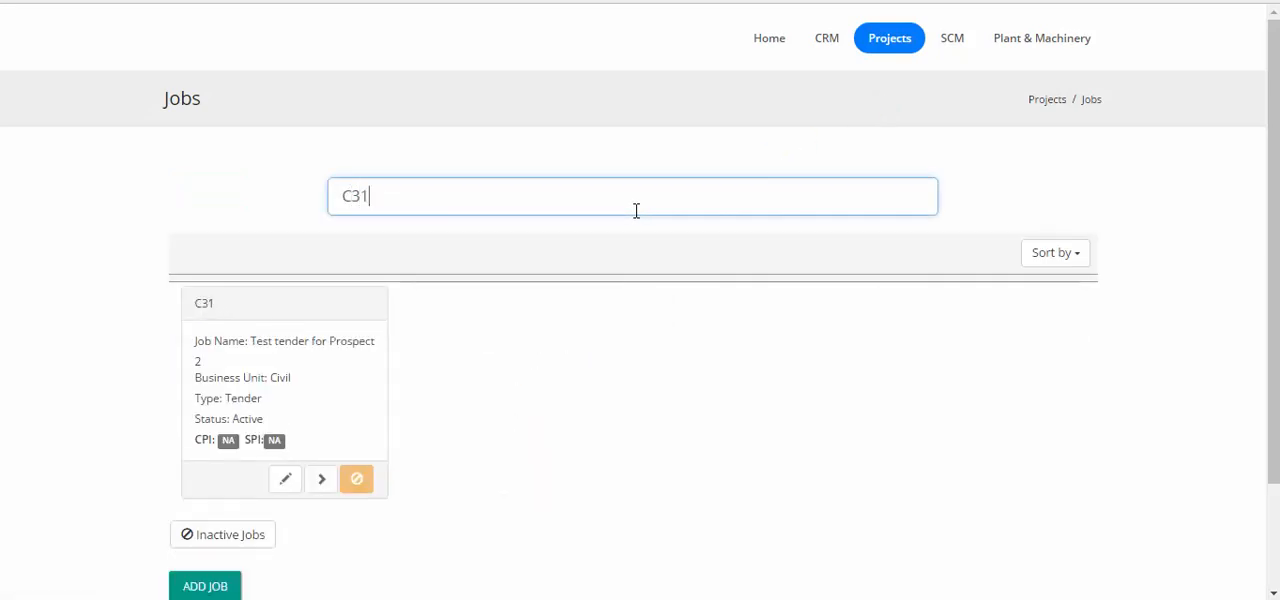
left_click(321, 481)
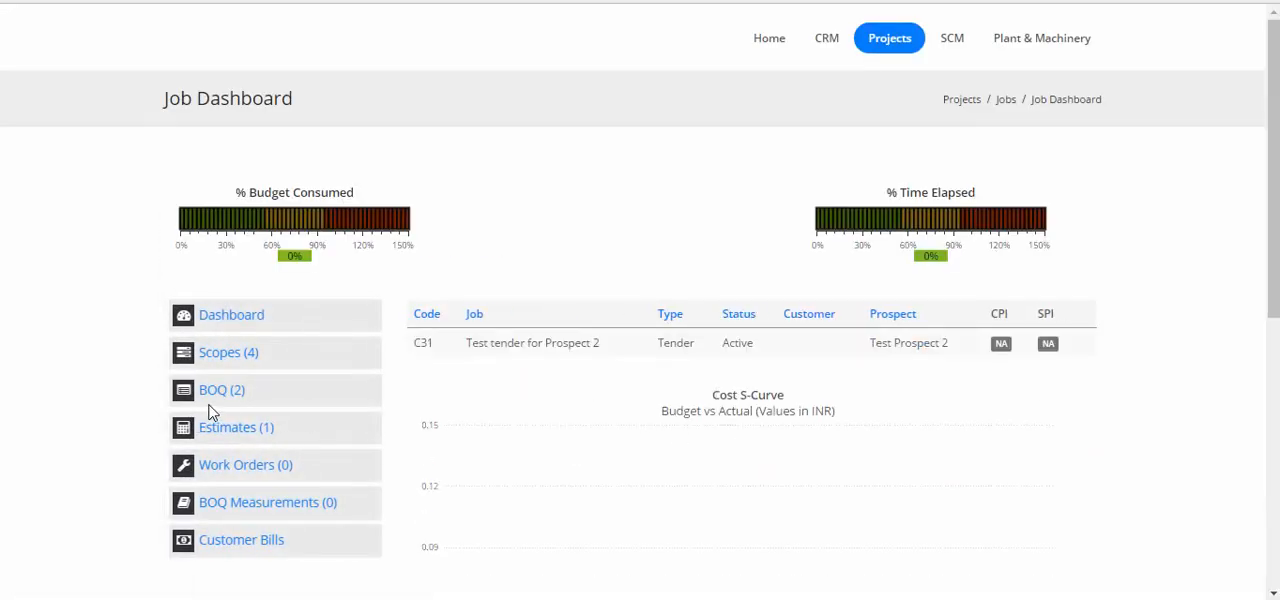
left_click(221, 395)
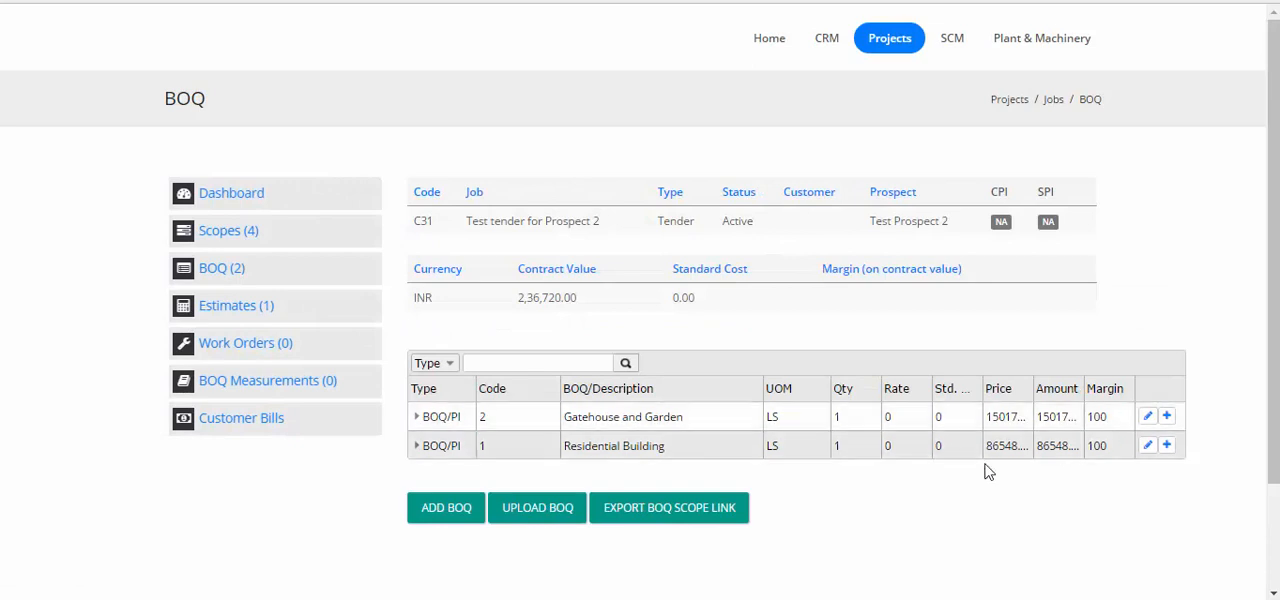
Expand the scopes under both BOQ items, examine the price in the Gatehouse and Garden item's details, and return to the BOQ
left_click(417, 416)
left_click(417, 475)
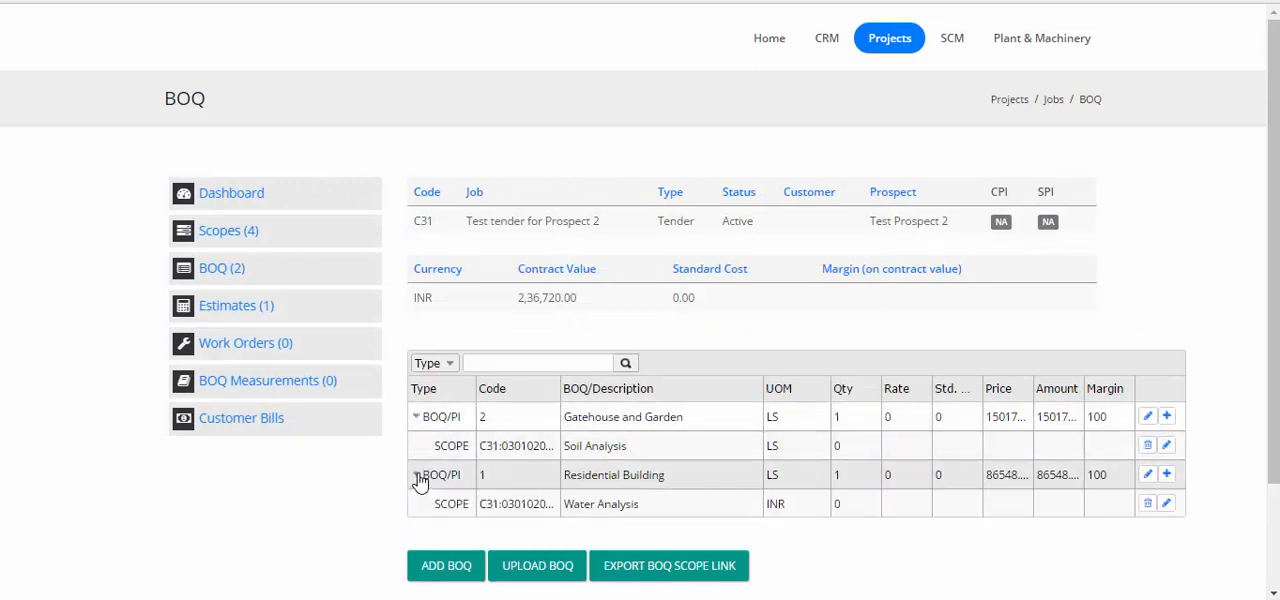
left_click(1148, 418)
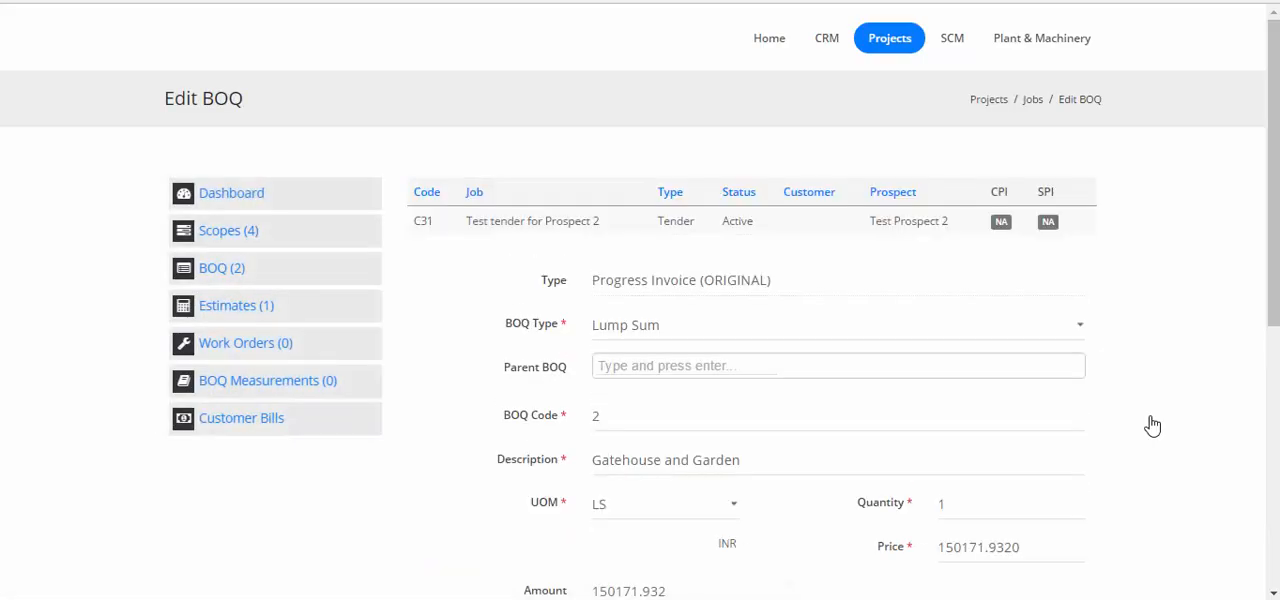
scroll(1152, 424, "down", 3)
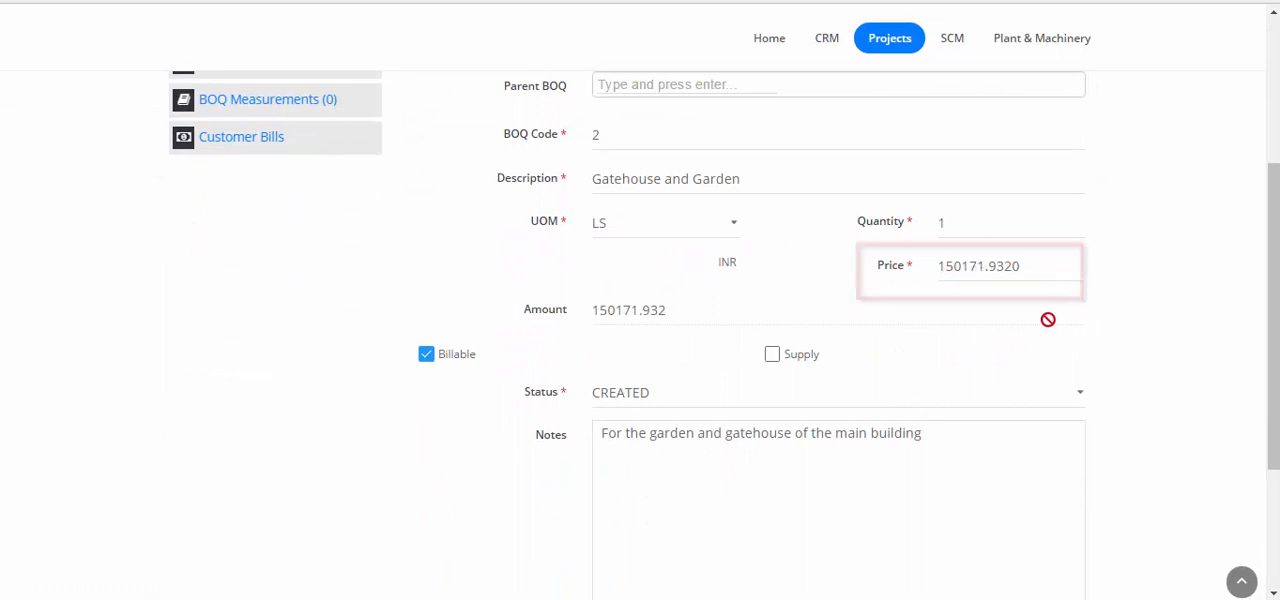
scroll(1007, 350, "up", 3)
scroll(1005, 345, "down", 5)
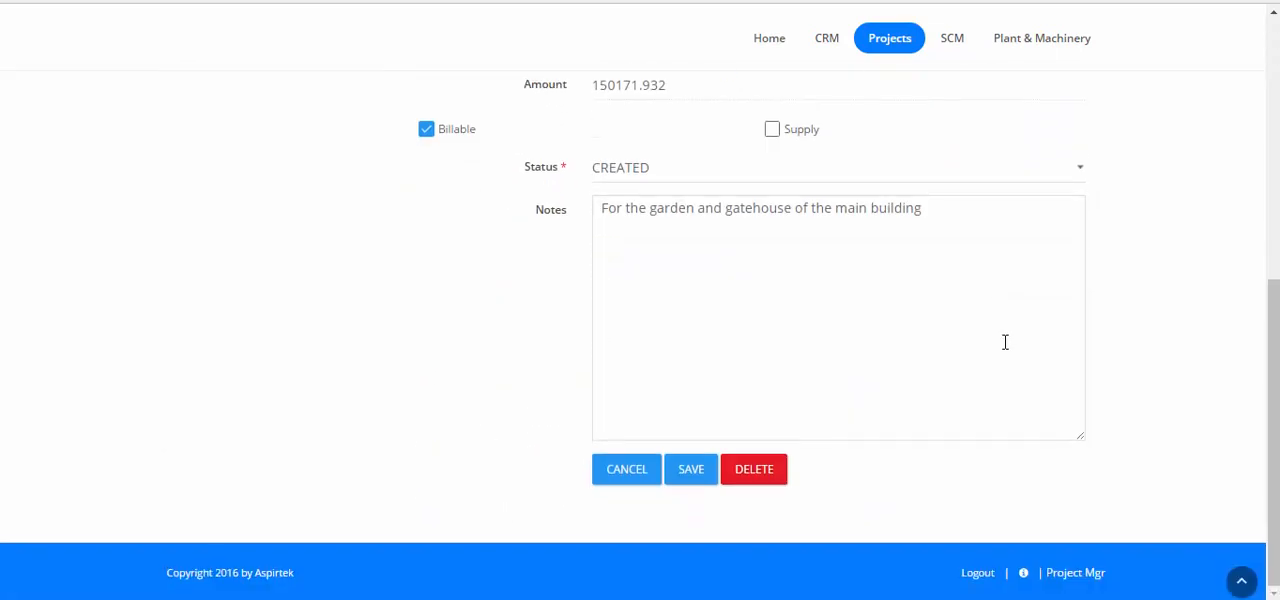
left_click(629, 469)
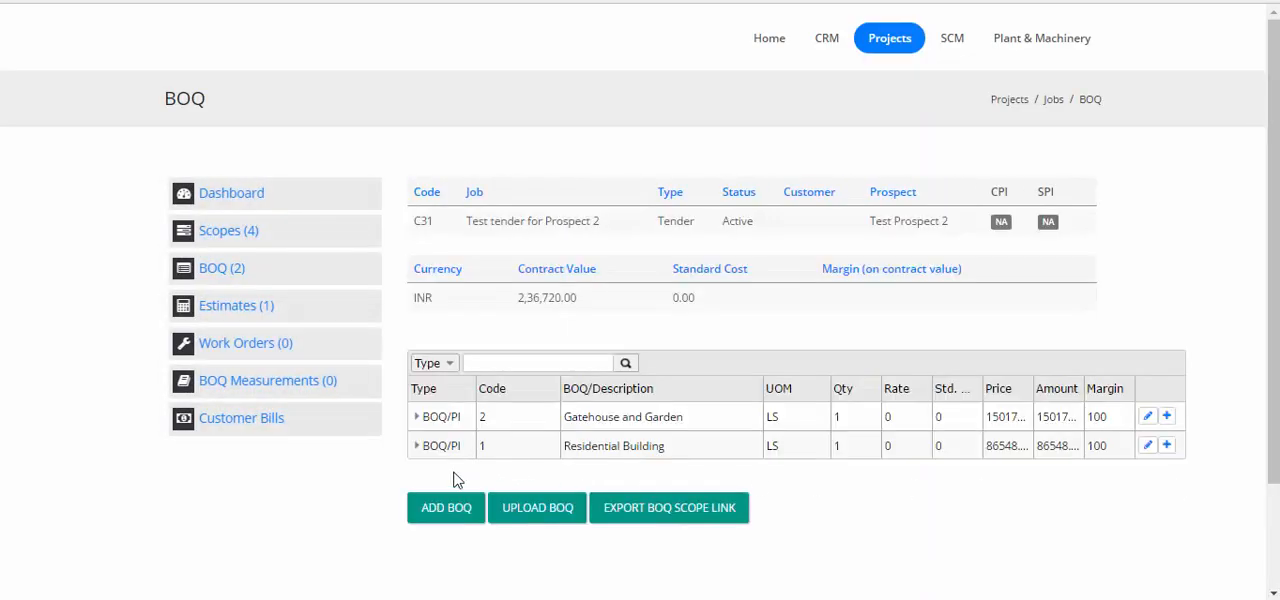
Examine the price and amount in the Residential Building BOQ item's details and return to the BOQ list
left_click(1148, 446)
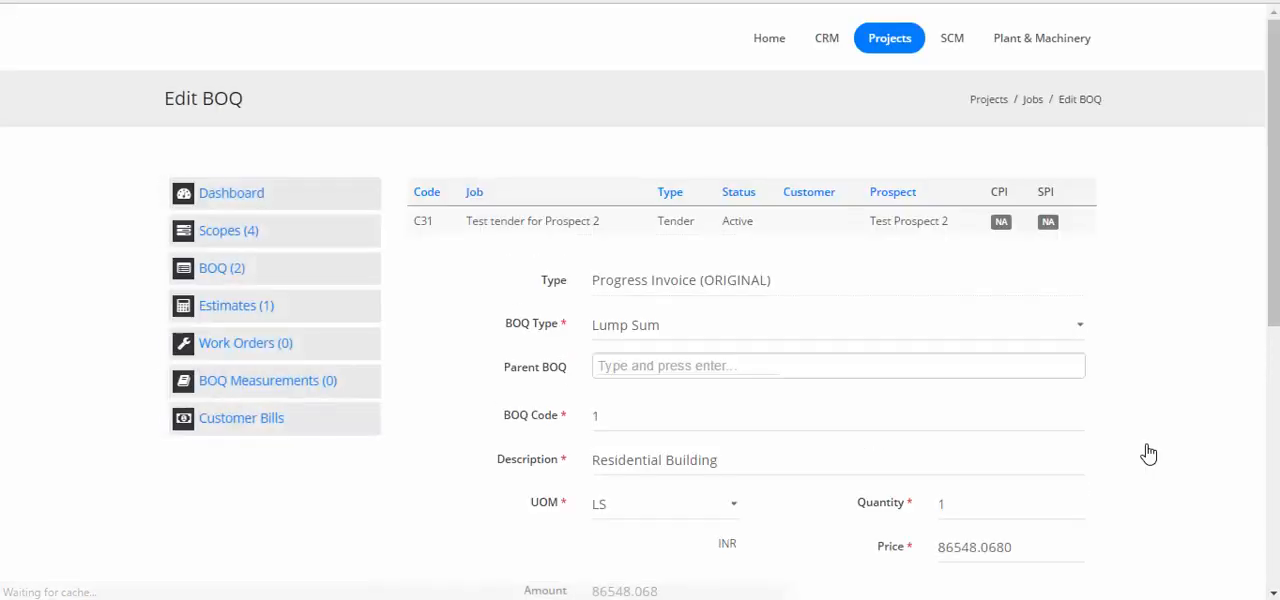
scroll(1148, 454, "down", 2)
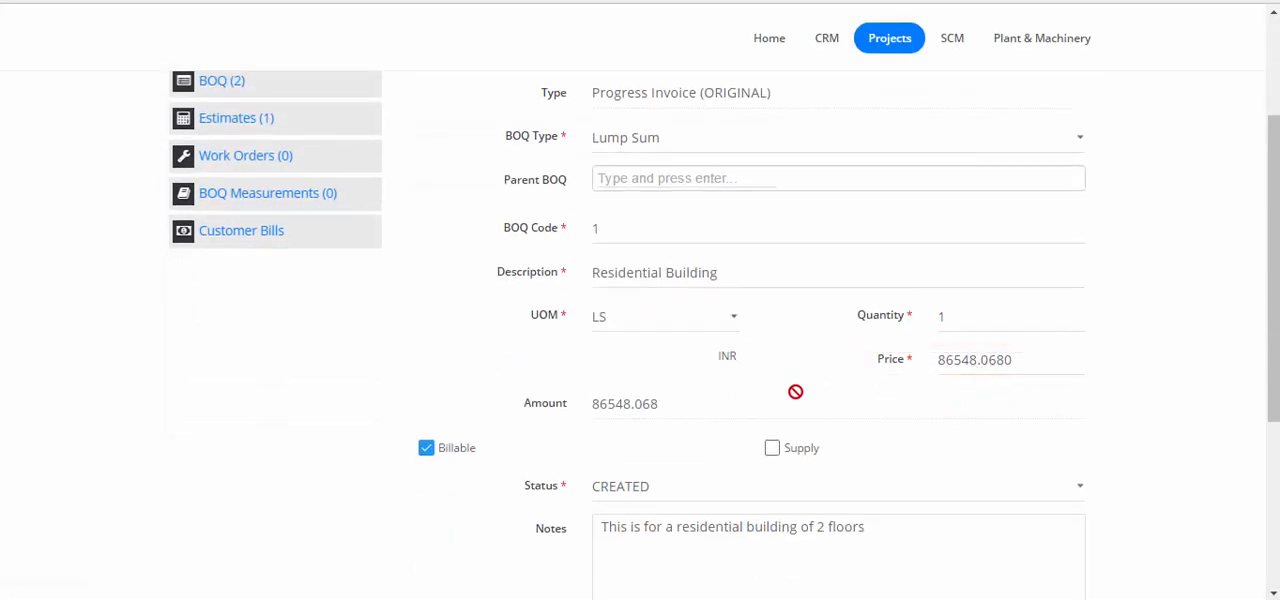
scroll(718, 390, "down", 3)
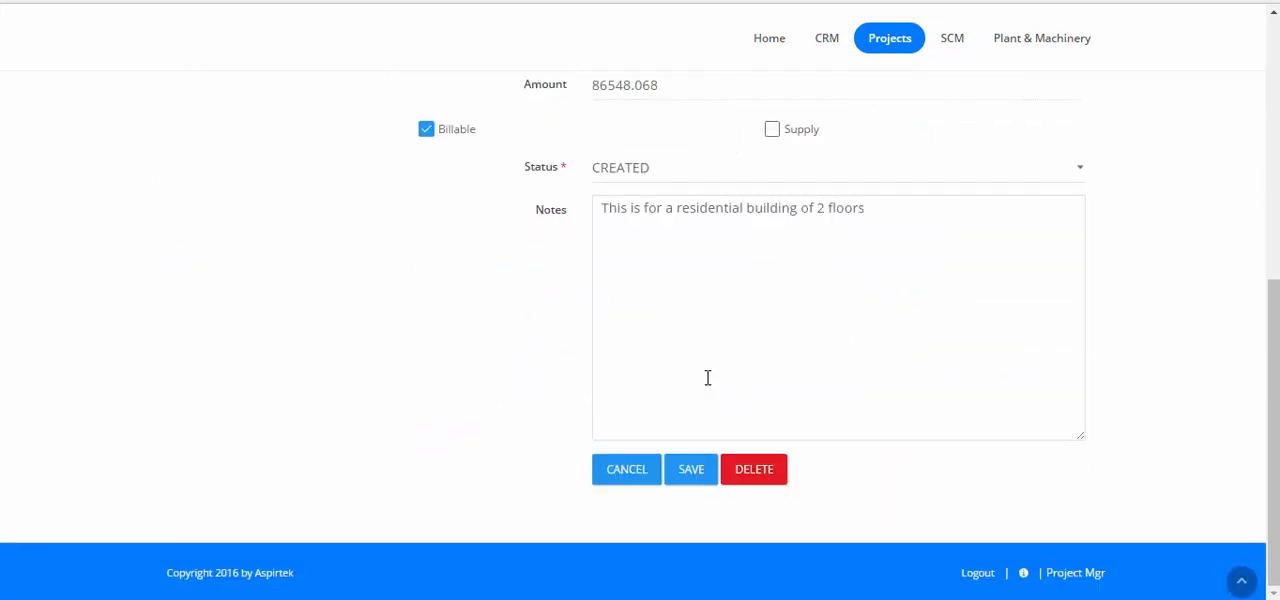
left_click(607, 478)
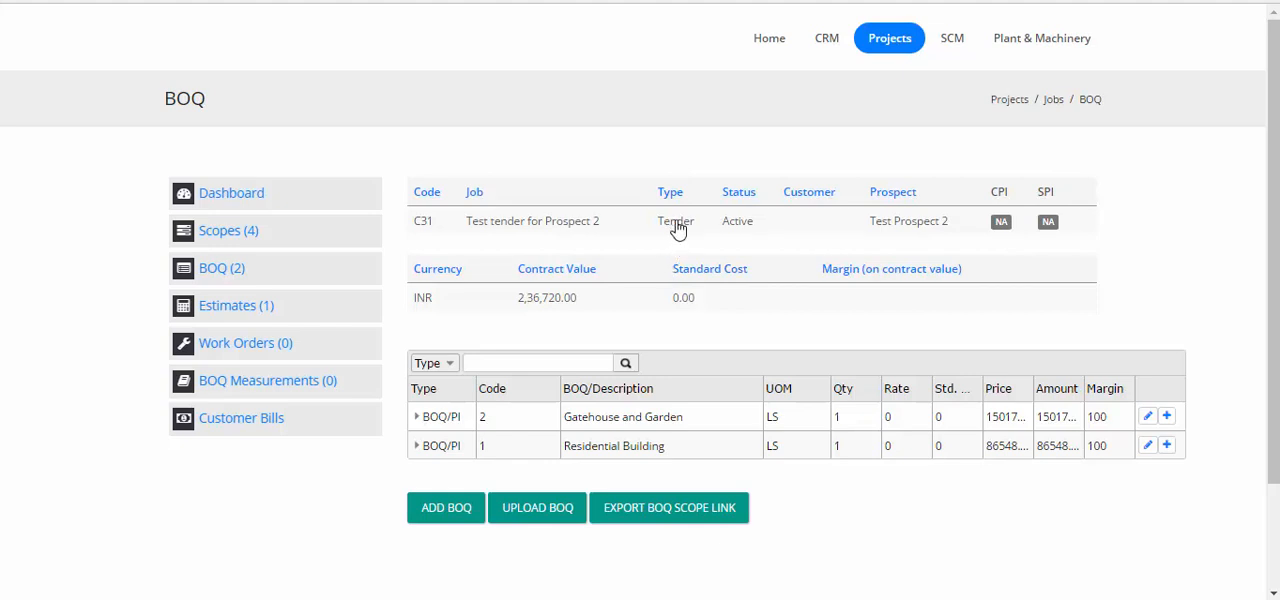
Search the CRM prospects for "prospect 2" and open Test Prospect 2 for editing
left_click(825, 42)
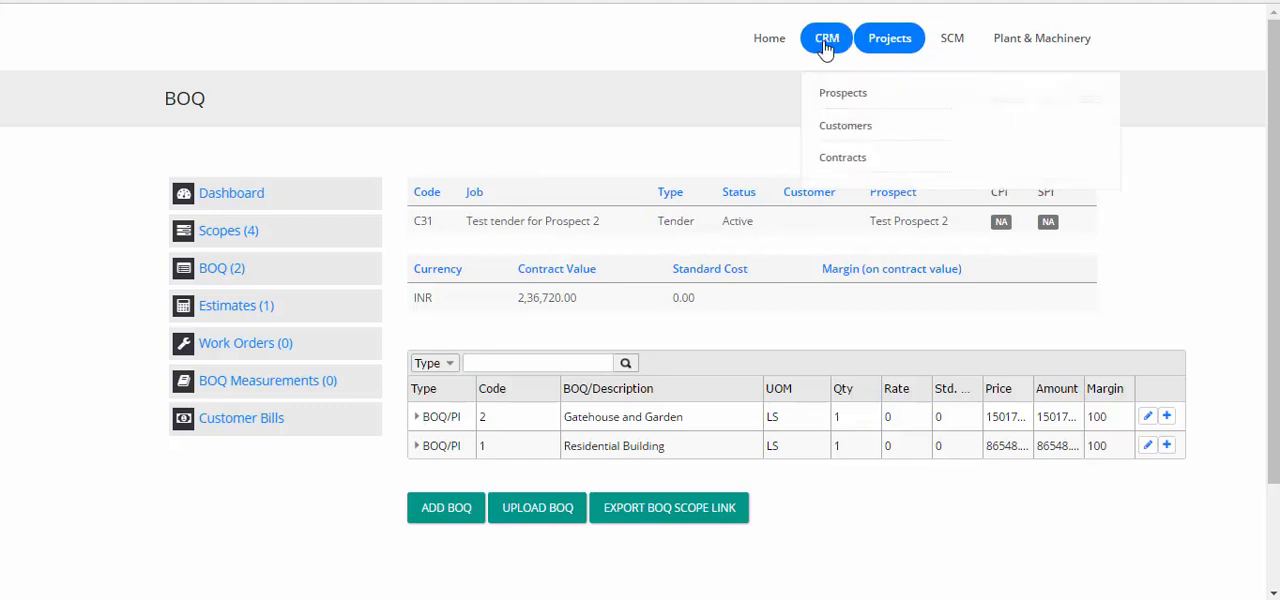
left_click(831, 100)
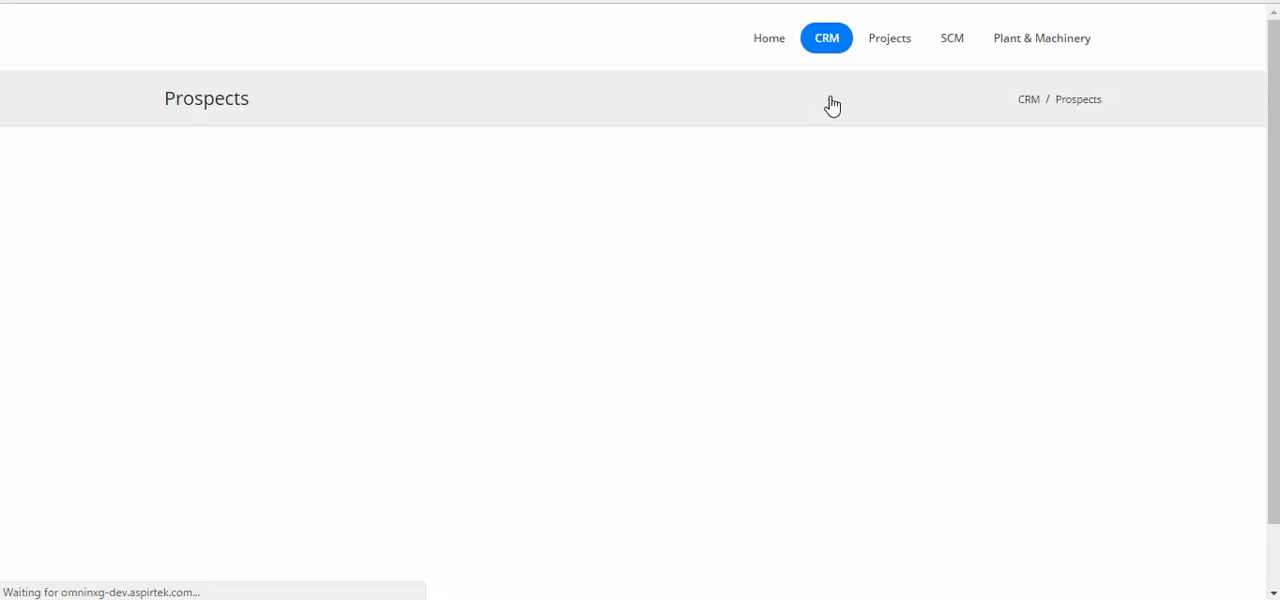
left_click(484, 202)
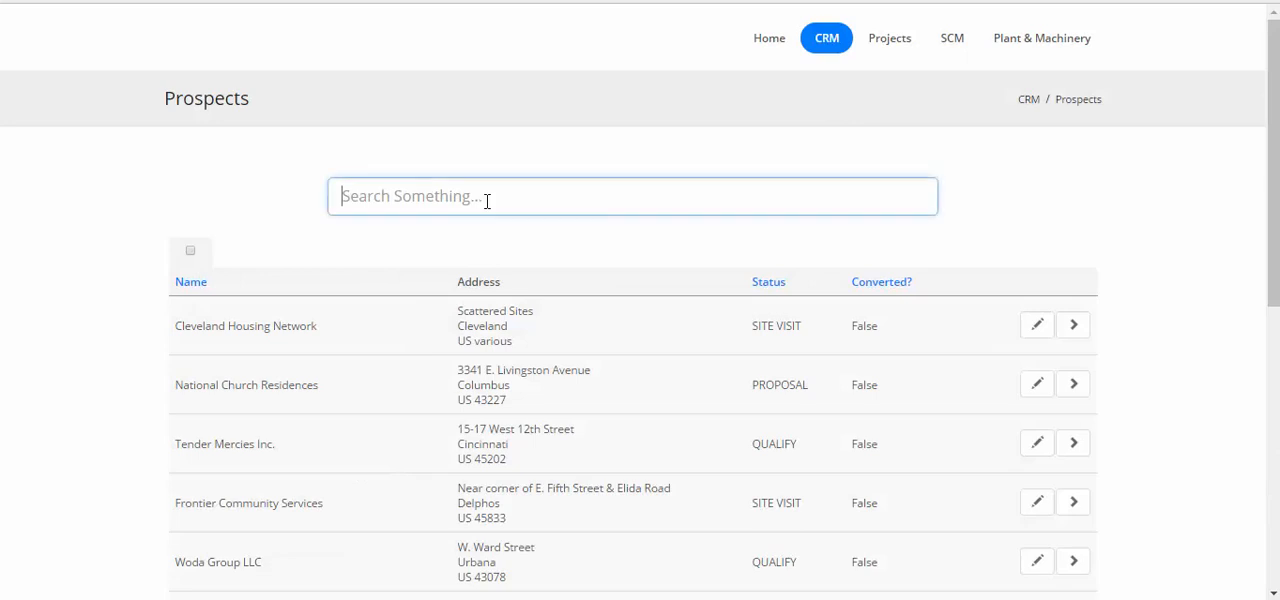
type("prospect 2")
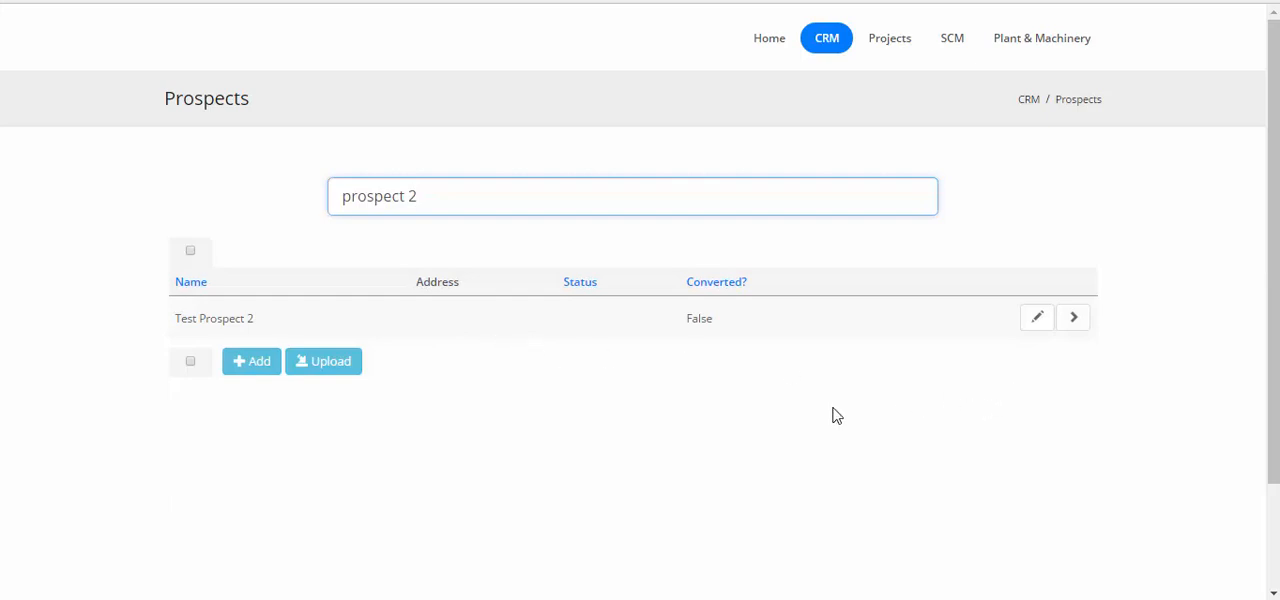
left_click(1036, 326)
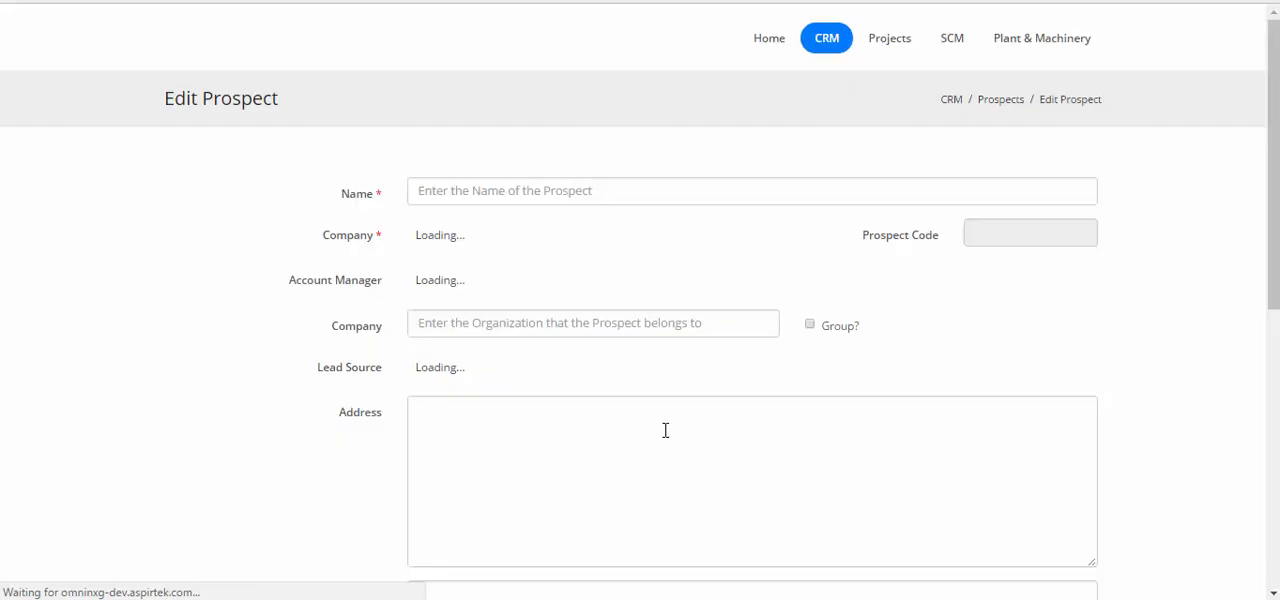
Fill in the prospect's address and contact details from a saved autofill entry, set the state to Maharashtra, and save the prospect
scroll(663, 426, "down", 1)
left_click(637, 363)
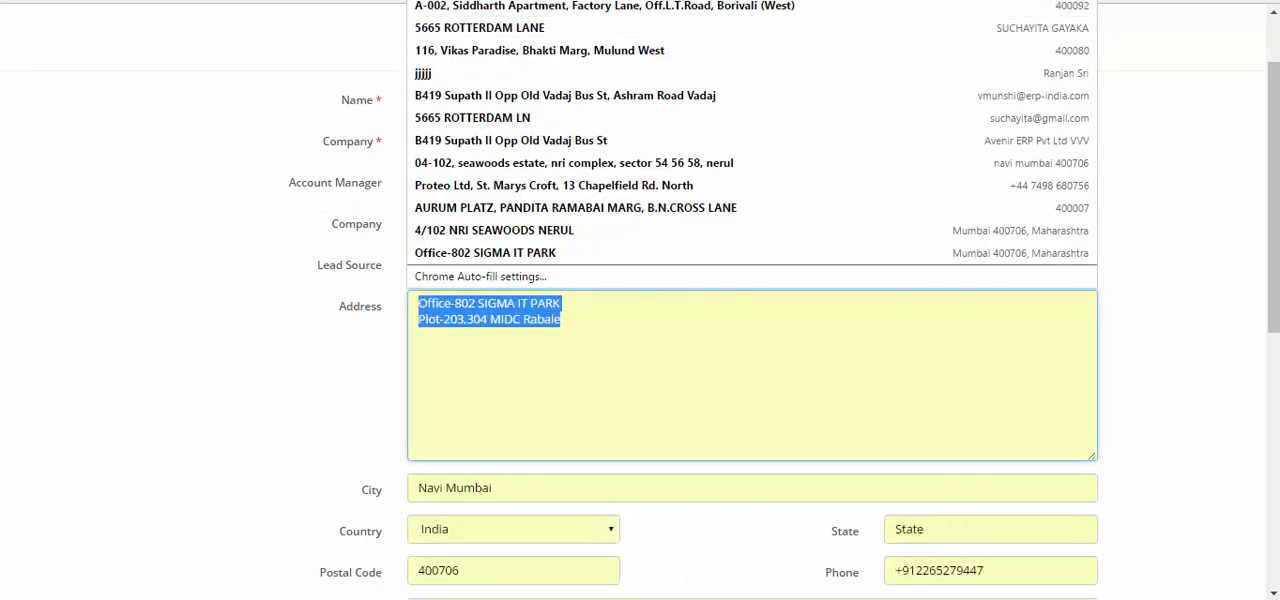
left_click(650, 252)
scroll(1186, 471, "down", 2)
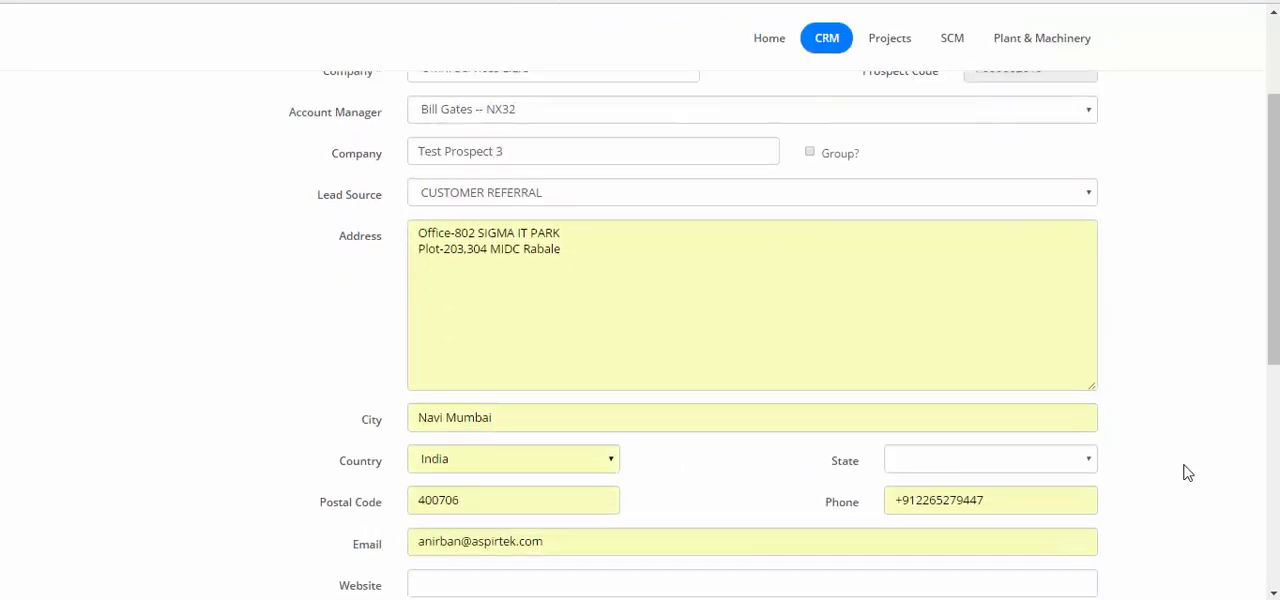
scroll(1010, 280, "down", 4)
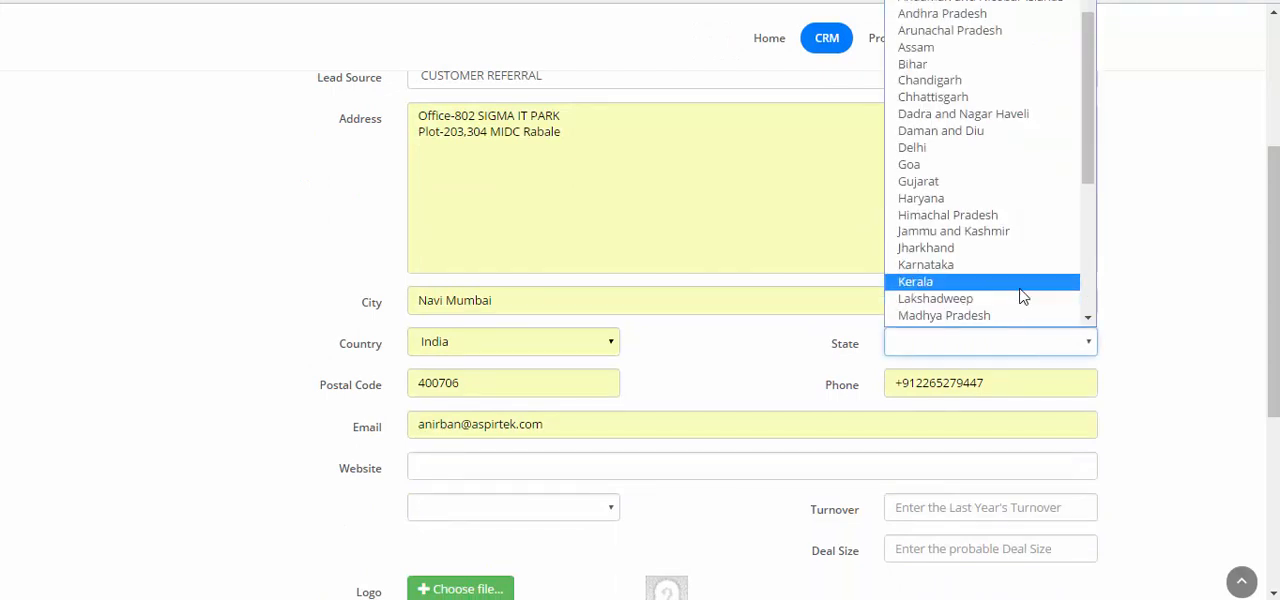
left_click(952, 150)
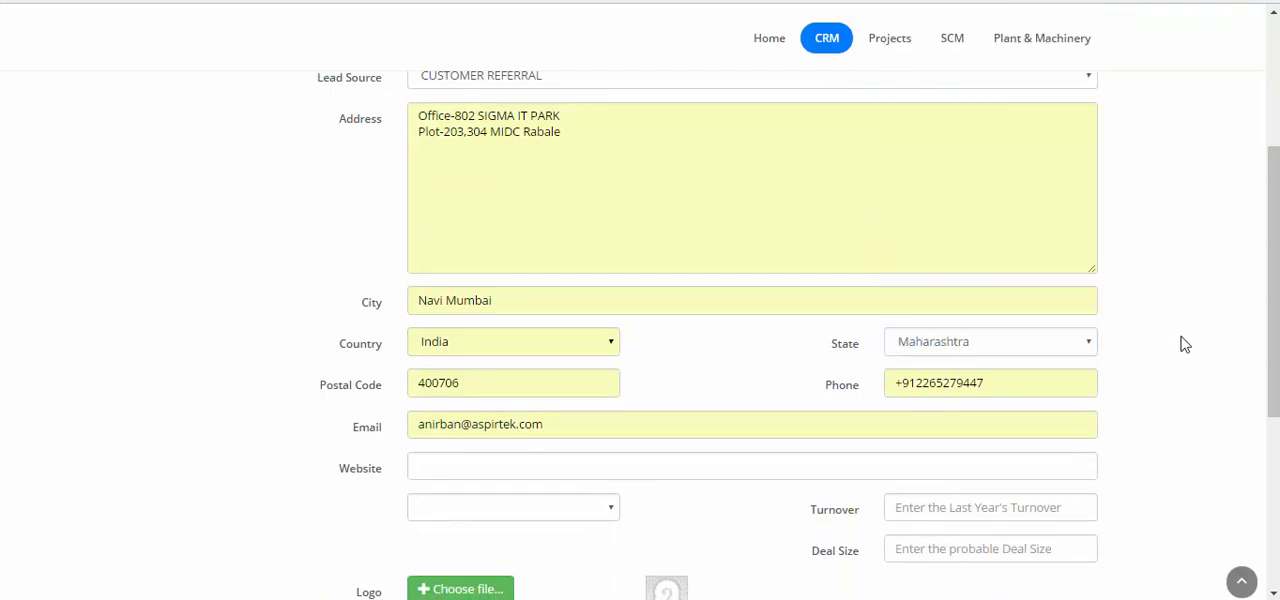
scroll(1137, 334, "down", 2)
scroll(1137, 334, "down", 2)
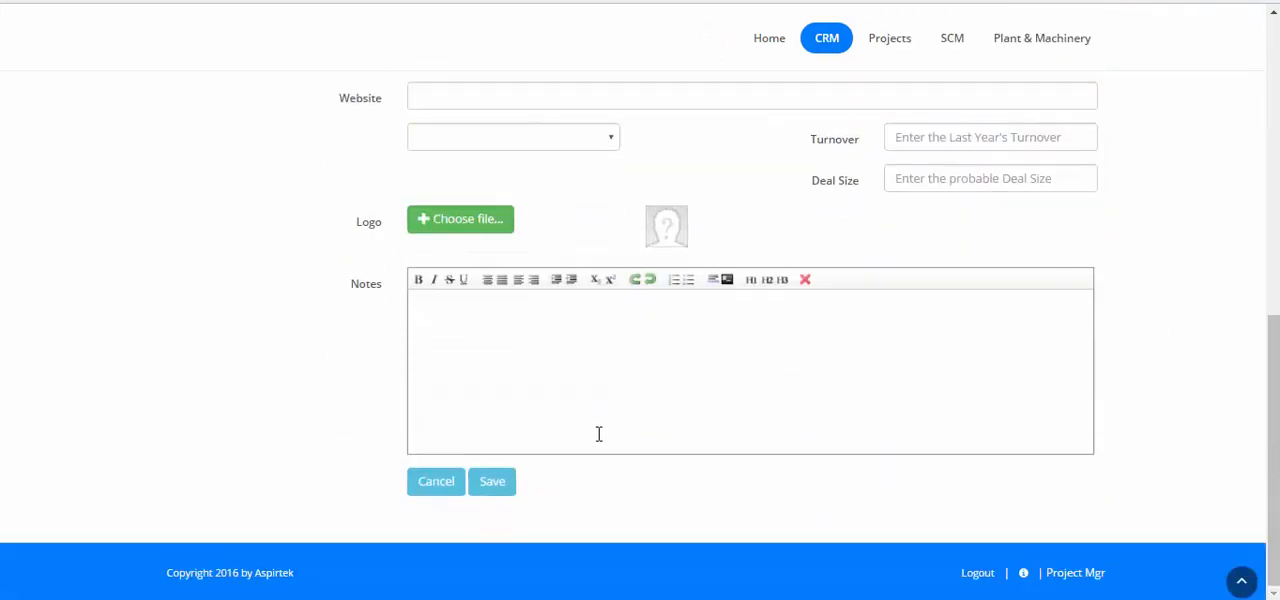
left_click(494, 489)
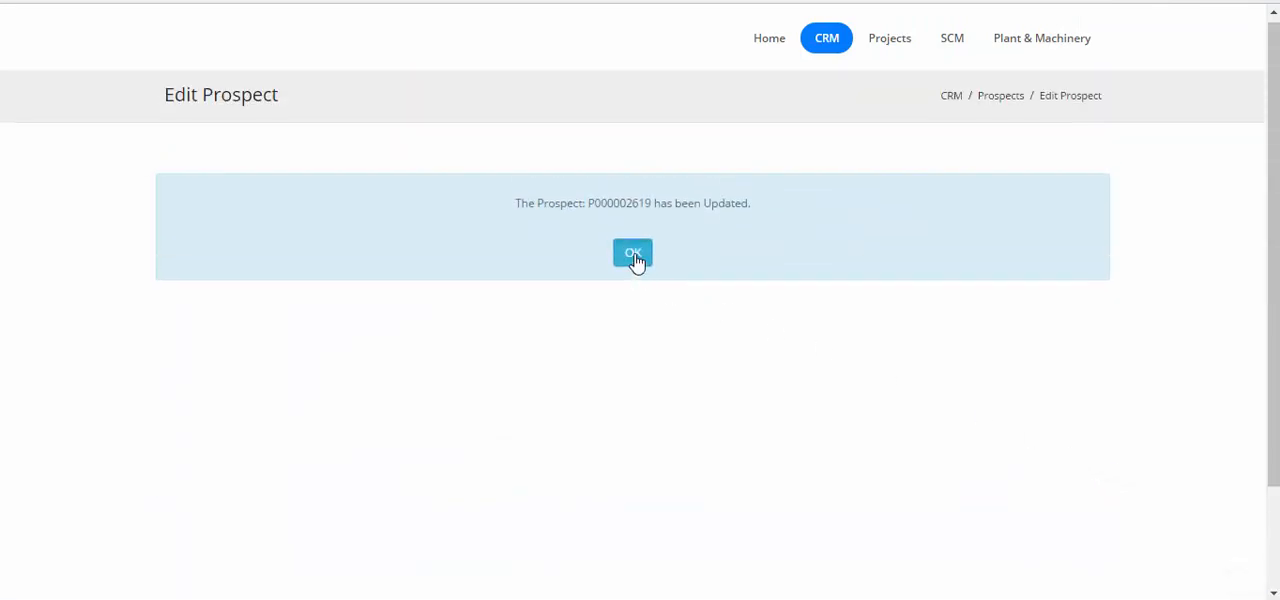
left_click(633, 254)
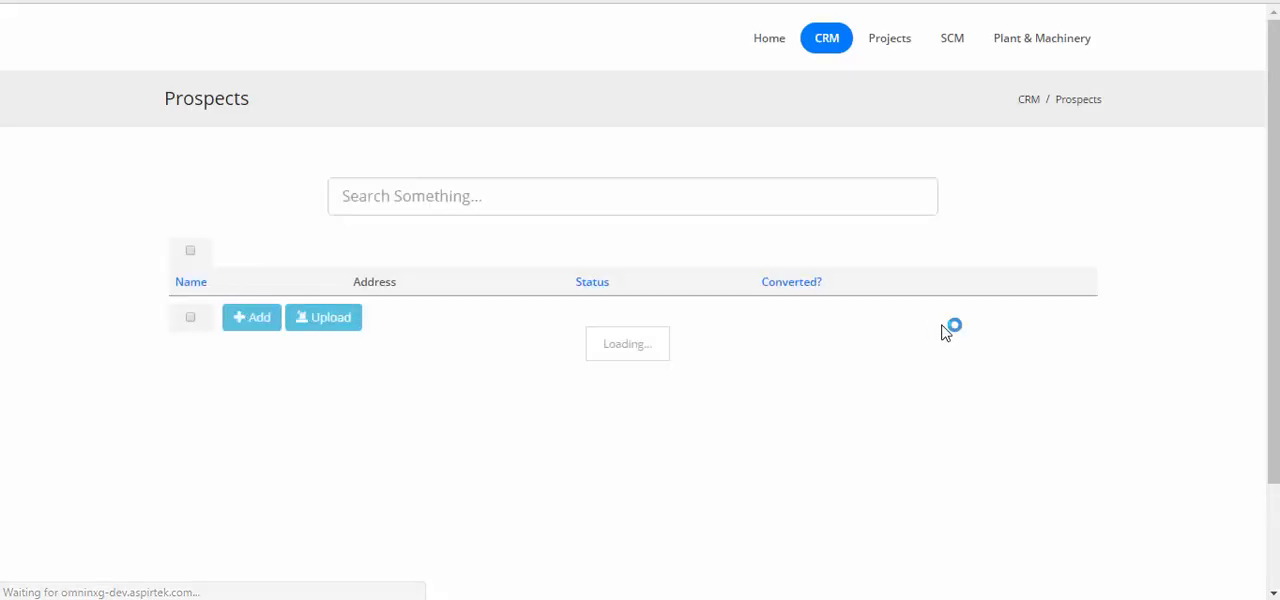
Search the prospects for "prospect 2" and copy Test Prospect 2 to a customer
left_click(558, 188)
type("prospect 2")
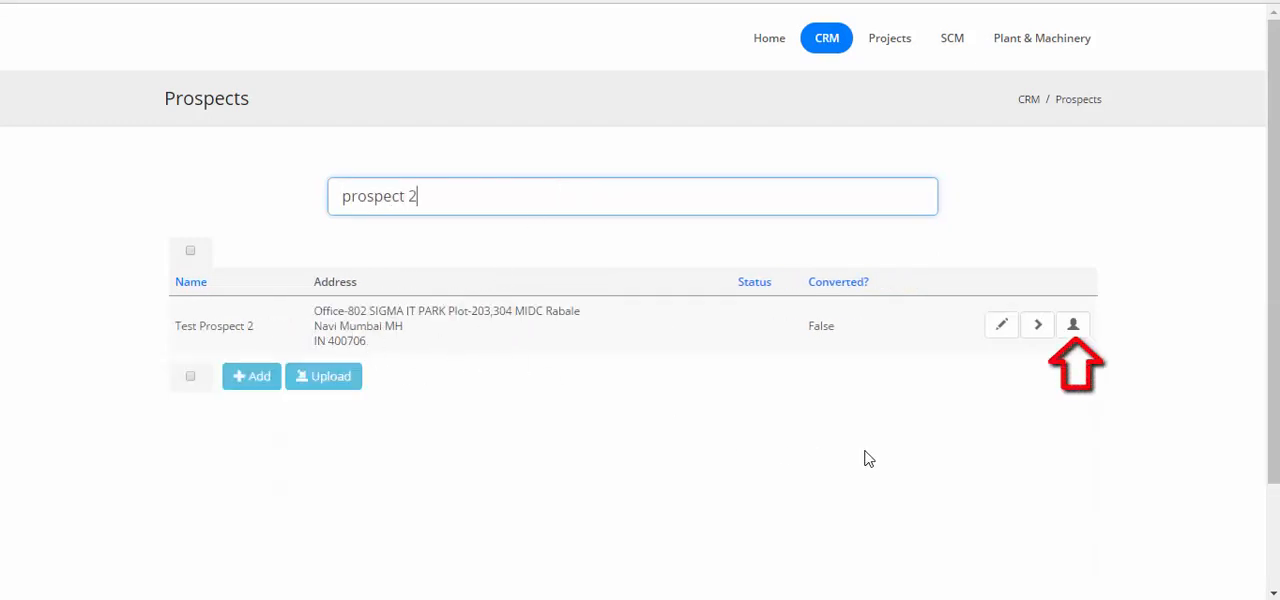
left_click(1073, 333)
left_click(668, 314)
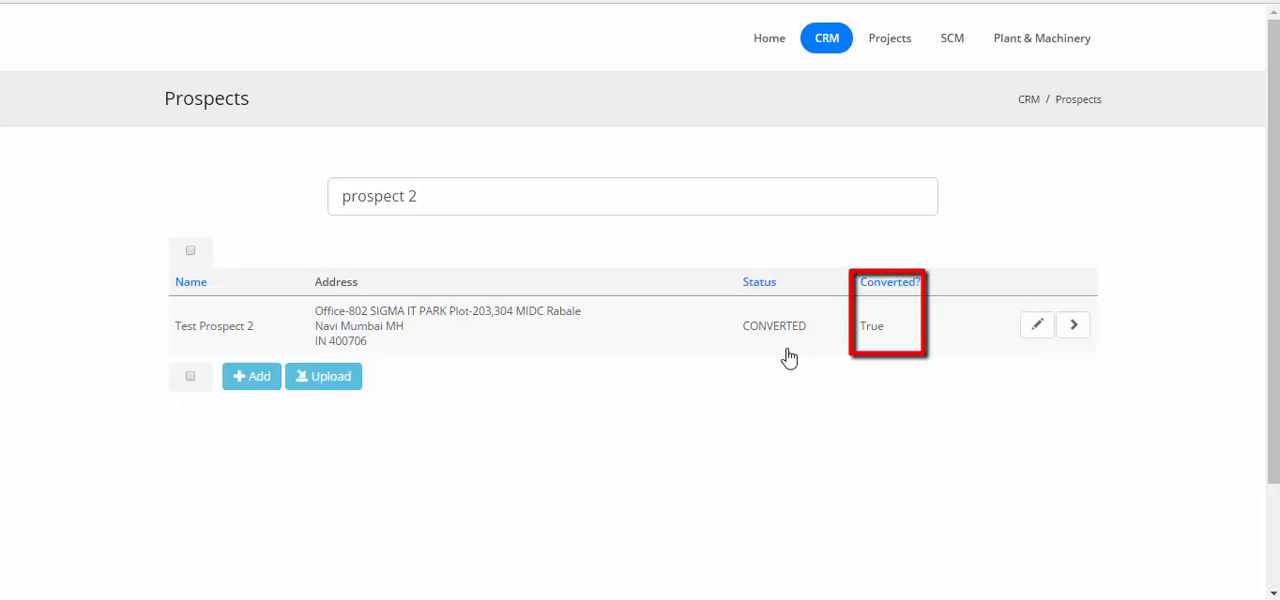
Open the CRM customer list and check the entry for Test Prospect 2
left_click(828, 46)
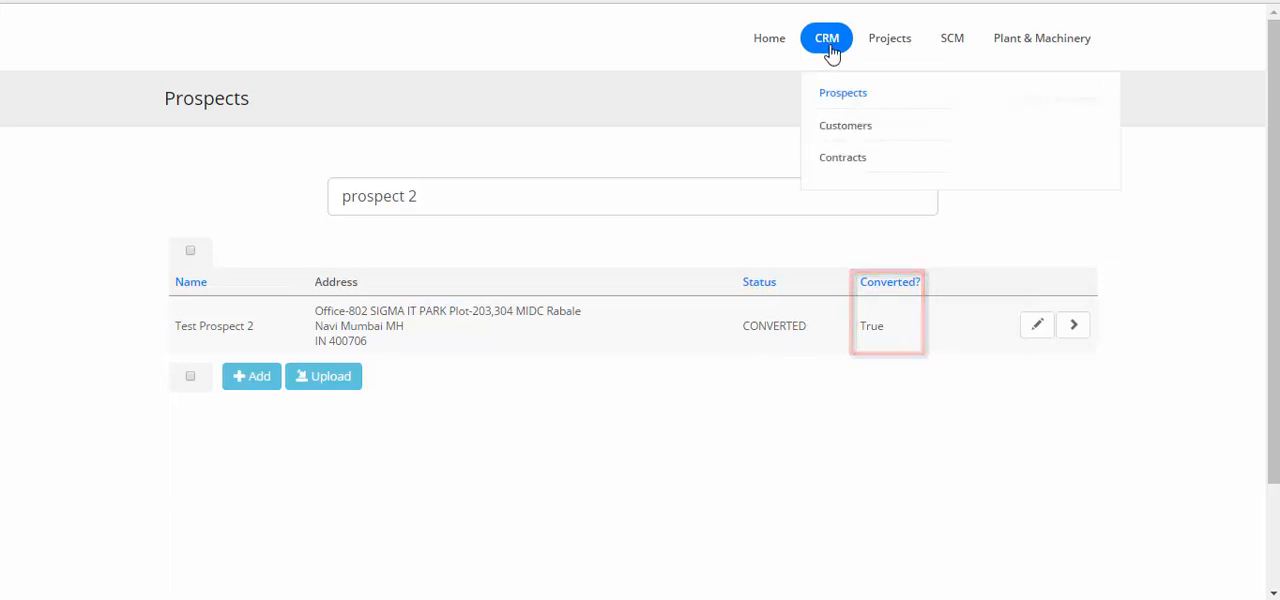
left_click(850, 134)
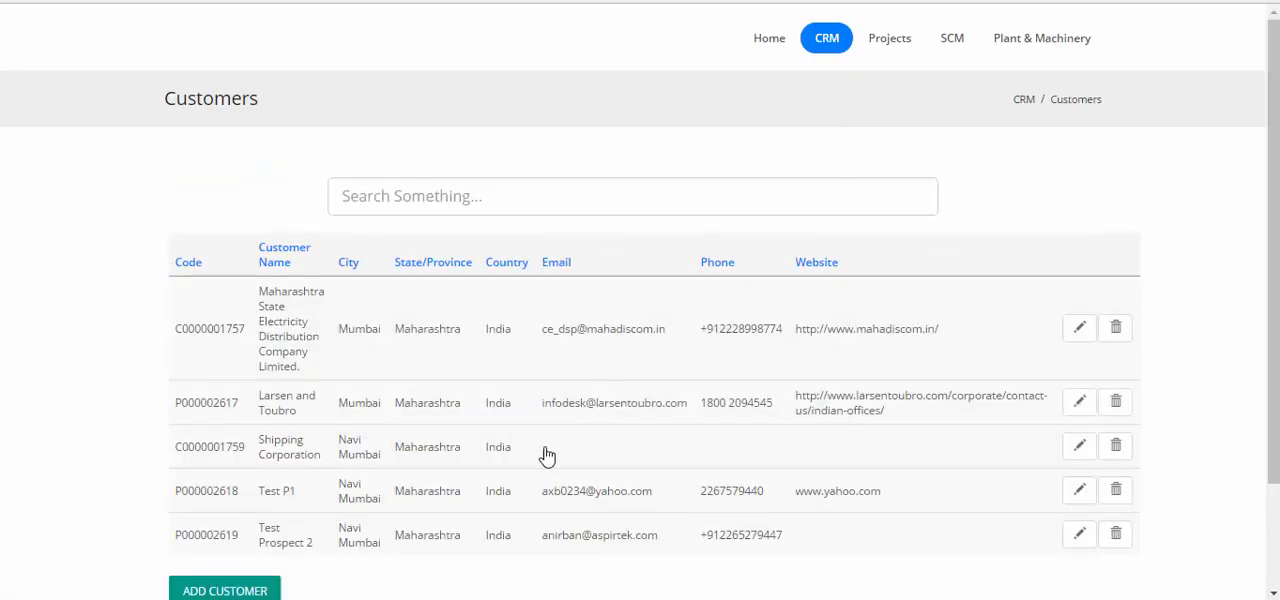
scroll(543, 452, "down", 2)
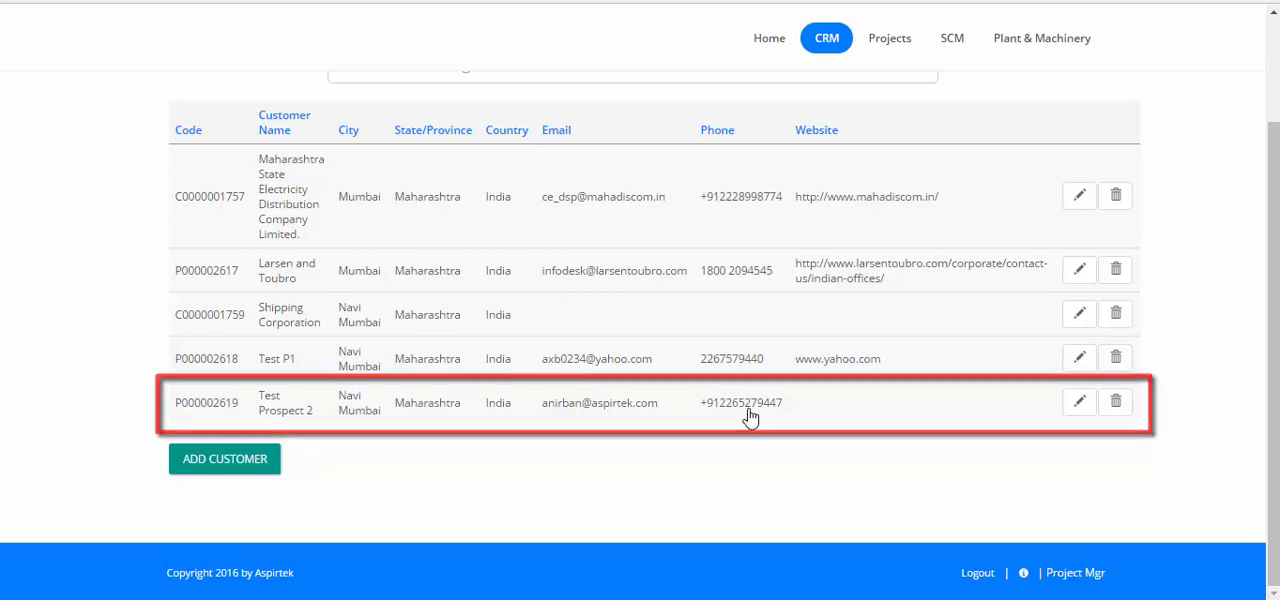
scroll(751, 416, "up", 2)
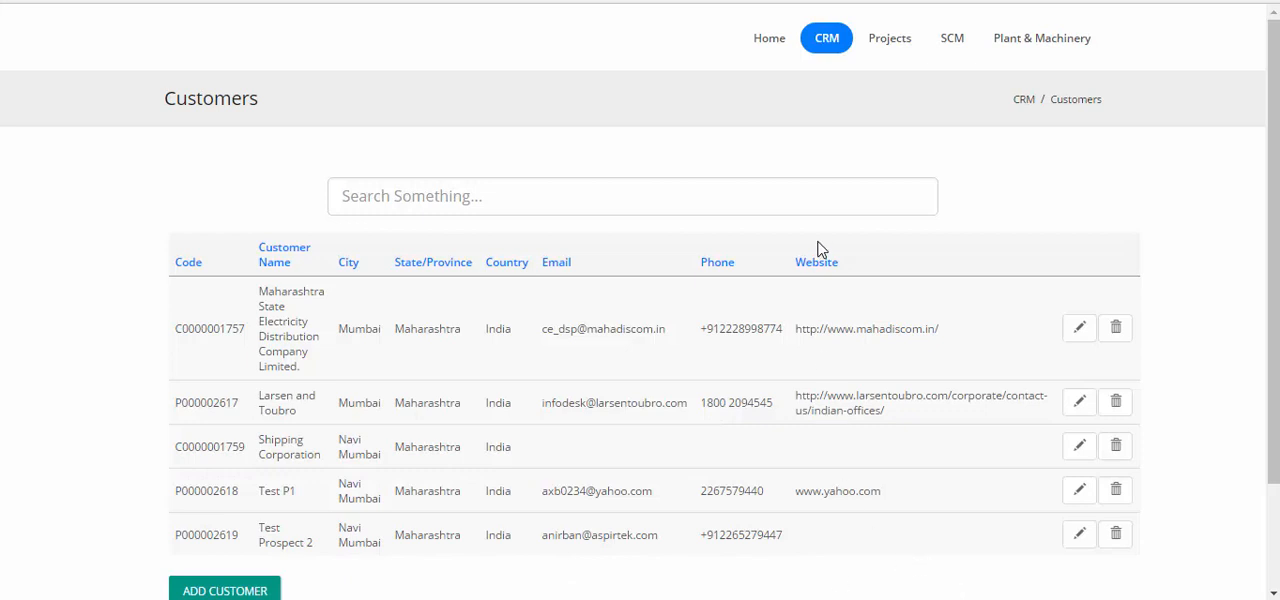
Add and save a CRM contract for customer Test Prospect 2 with order date 29-09-2016 and order value 700000 in Indian Rupees
mouse_move(836, 52)
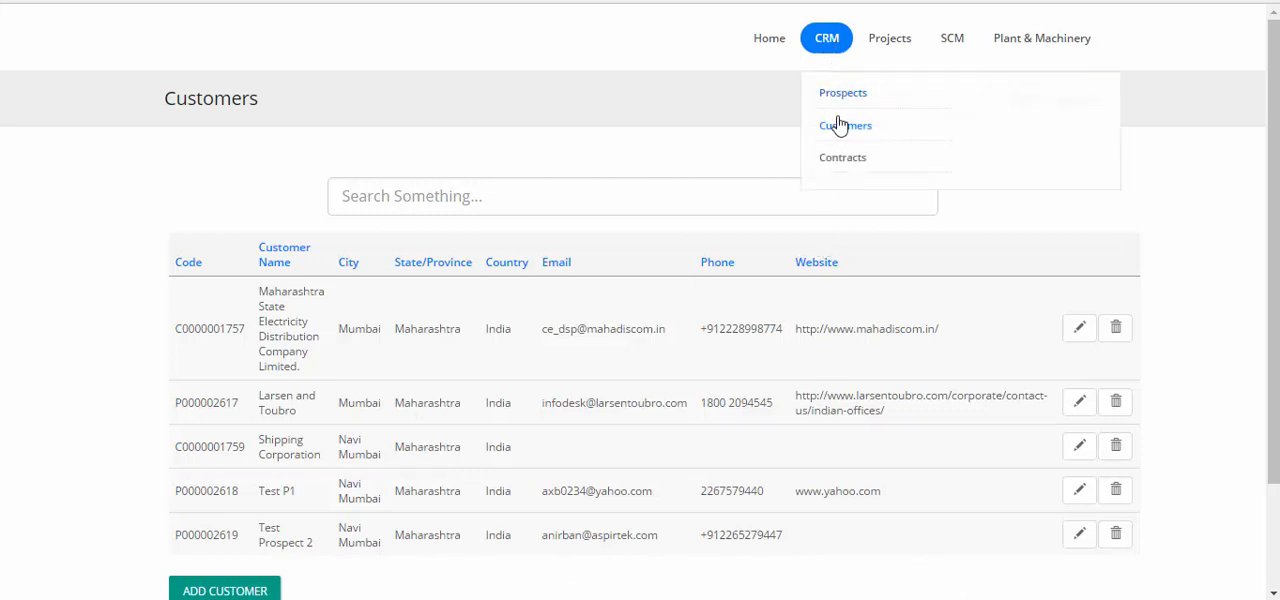
left_click(836, 160)
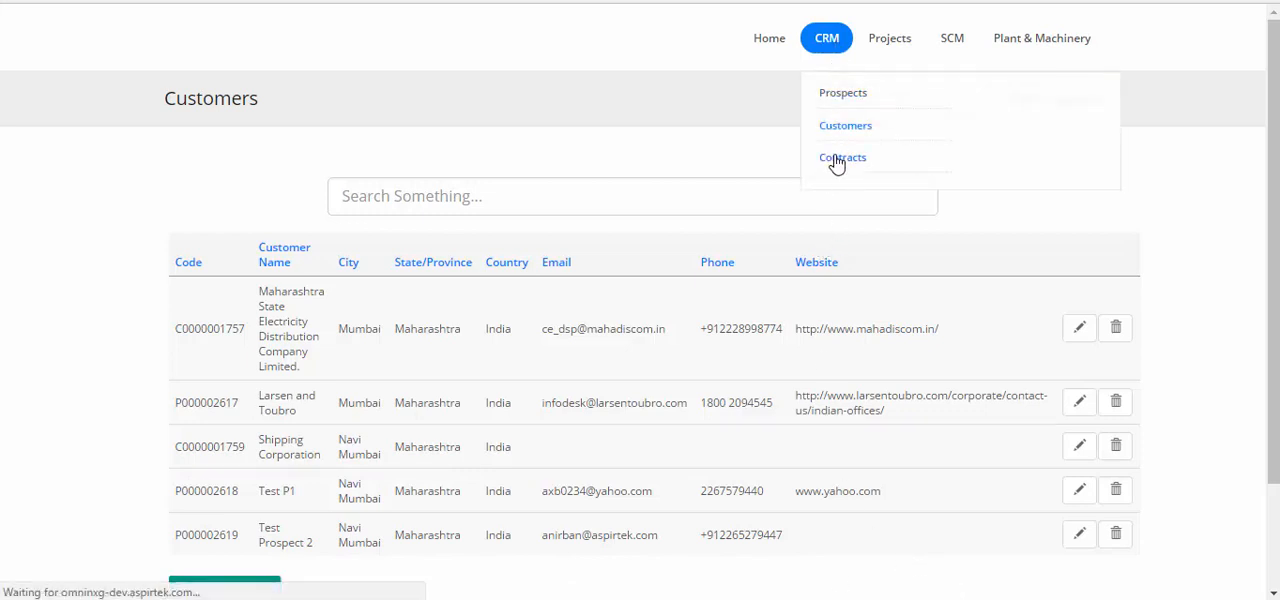
scroll(244, 349, "down", 2)
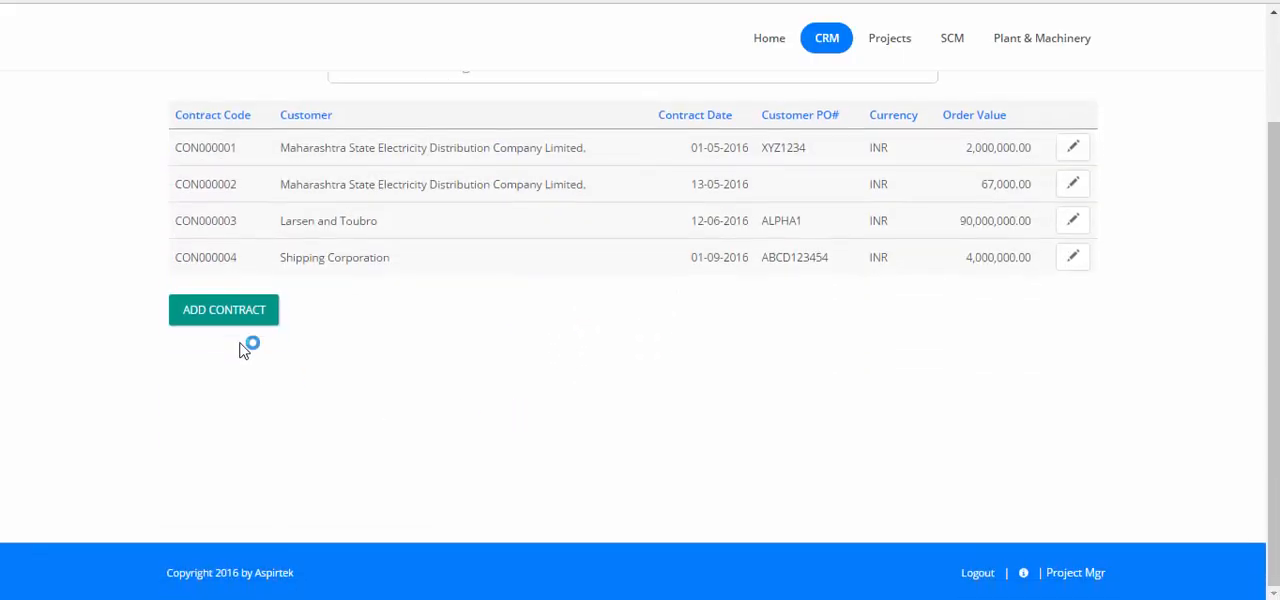
left_click(224, 310)
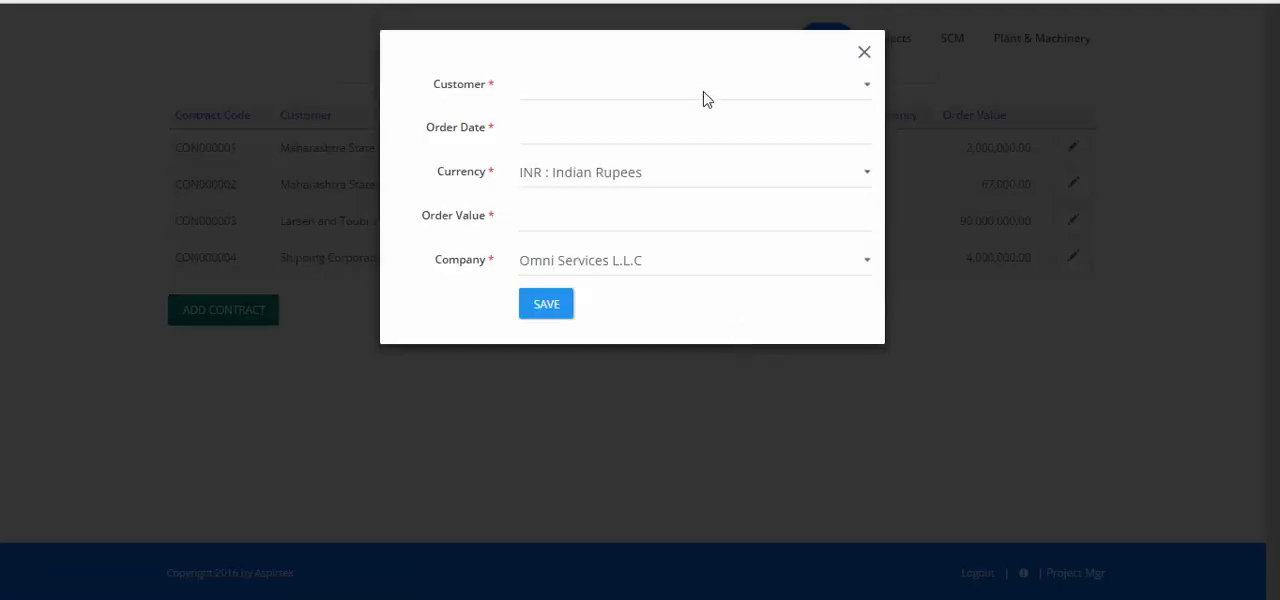
left_click(702, 93)
left_click(604, 202)
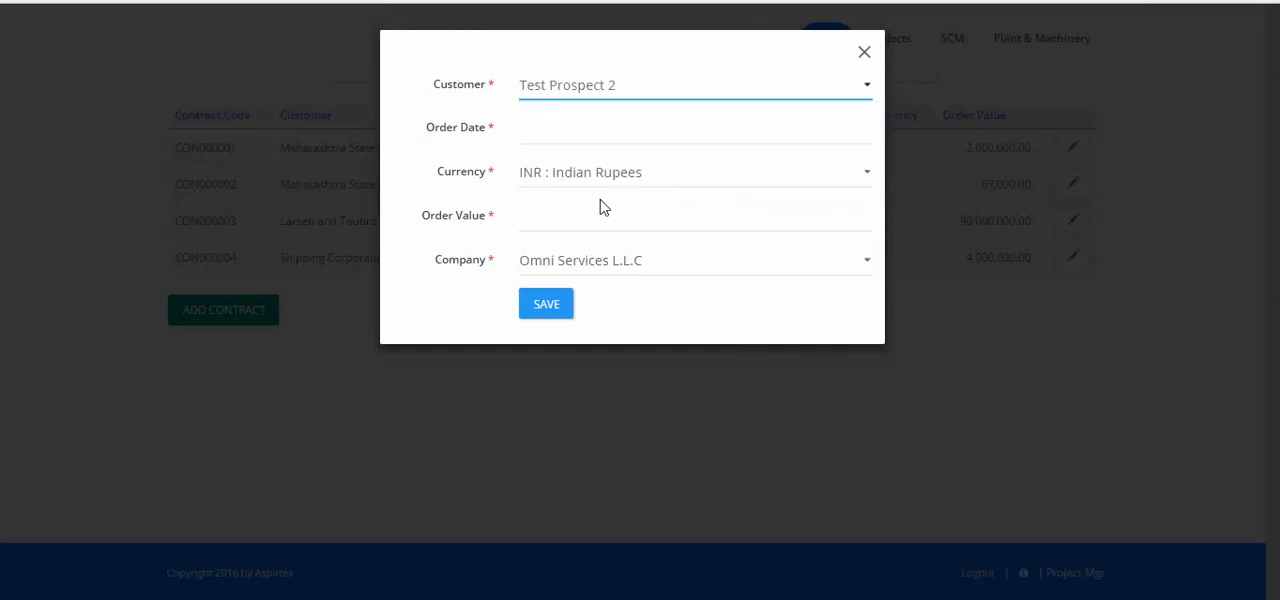
left_click(596, 129)
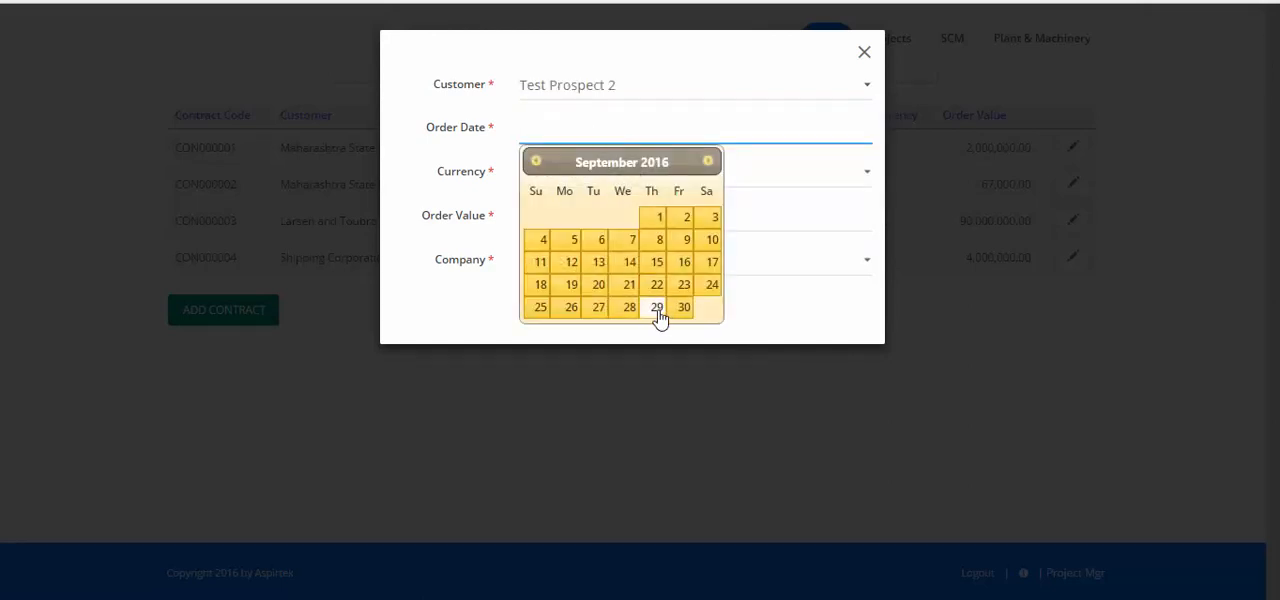
left_click(658, 314)
left_click(625, 214)
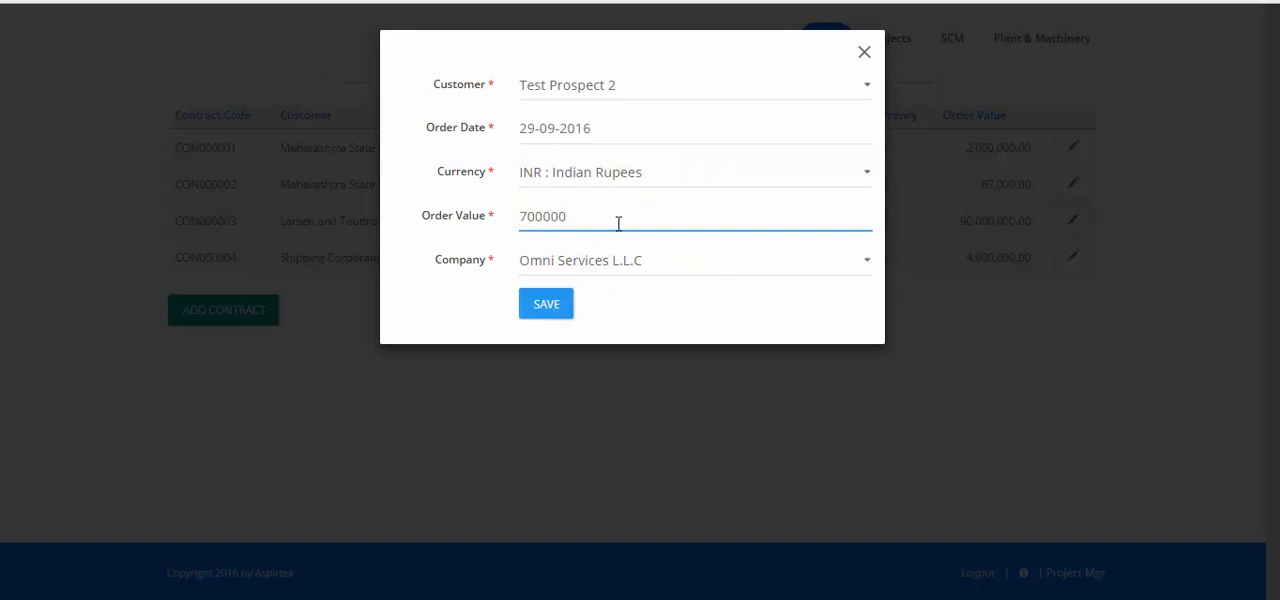
left_click(546, 304)
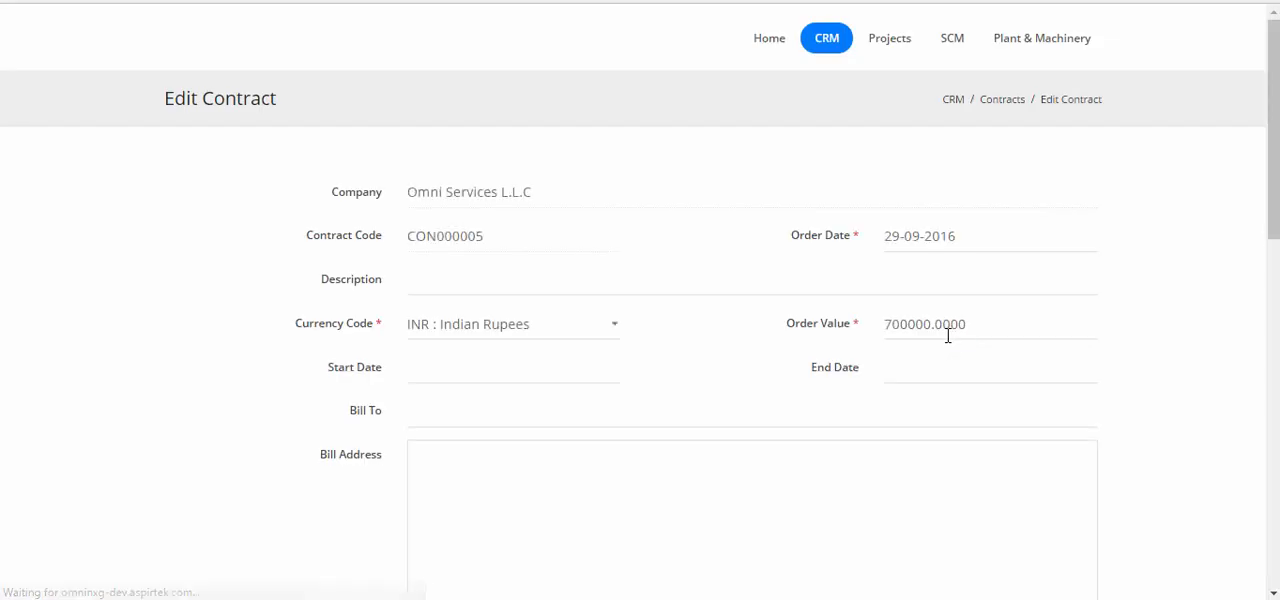
Link the job Test tender for Prospect 2 (C31) to the contract and confirm the linking
scroll(947, 335, "down", 8)
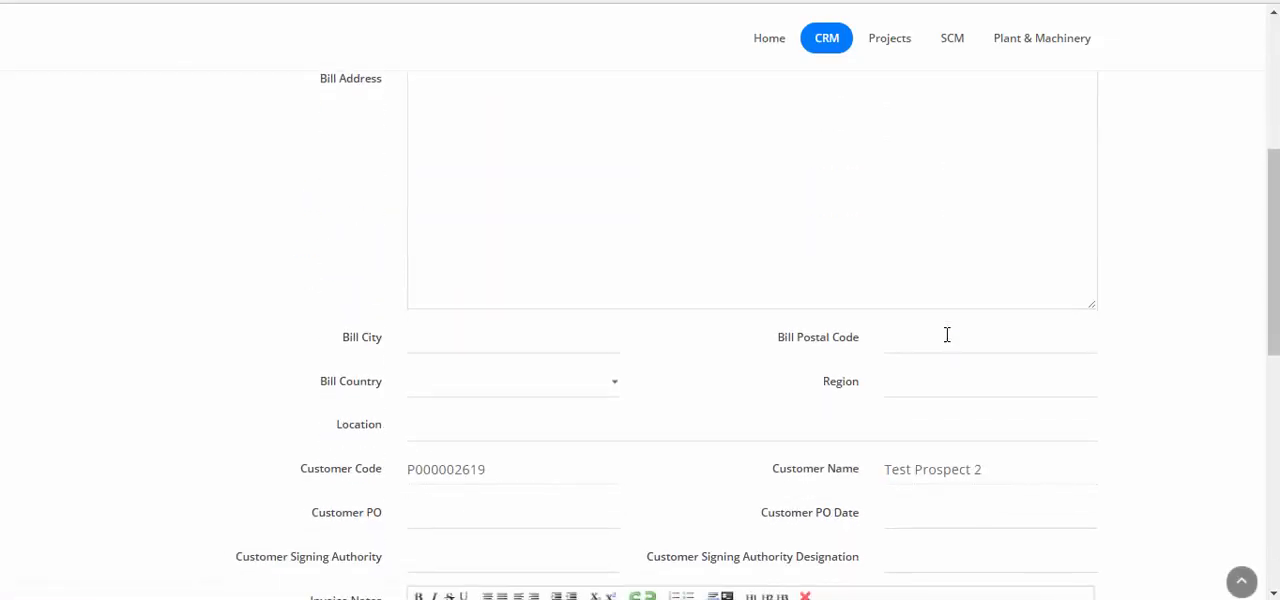
scroll(947, 335, "down", 5)
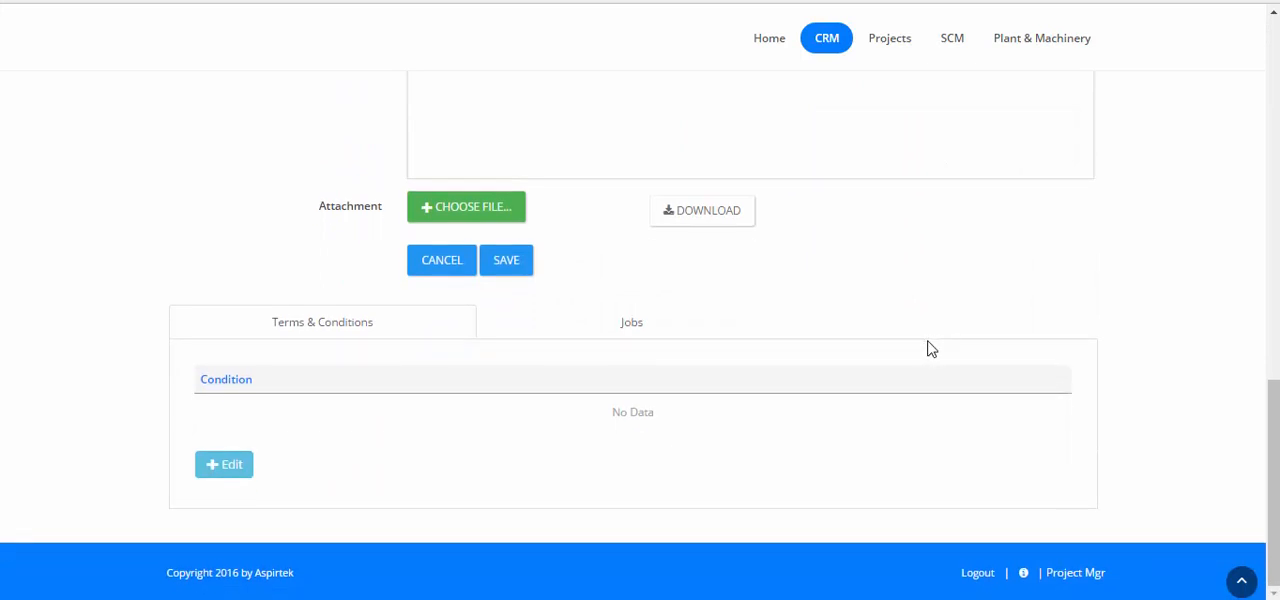
left_click(643, 330)
scroll(872, 328, "down", 2)
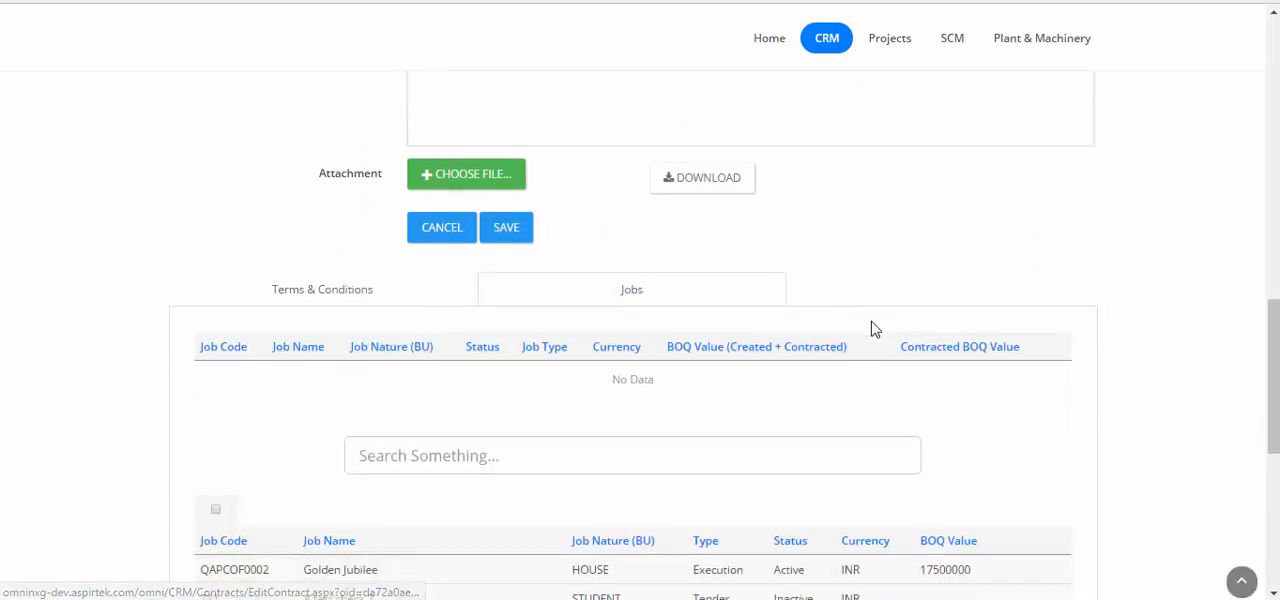
scroll(872, 328, "down", 5)
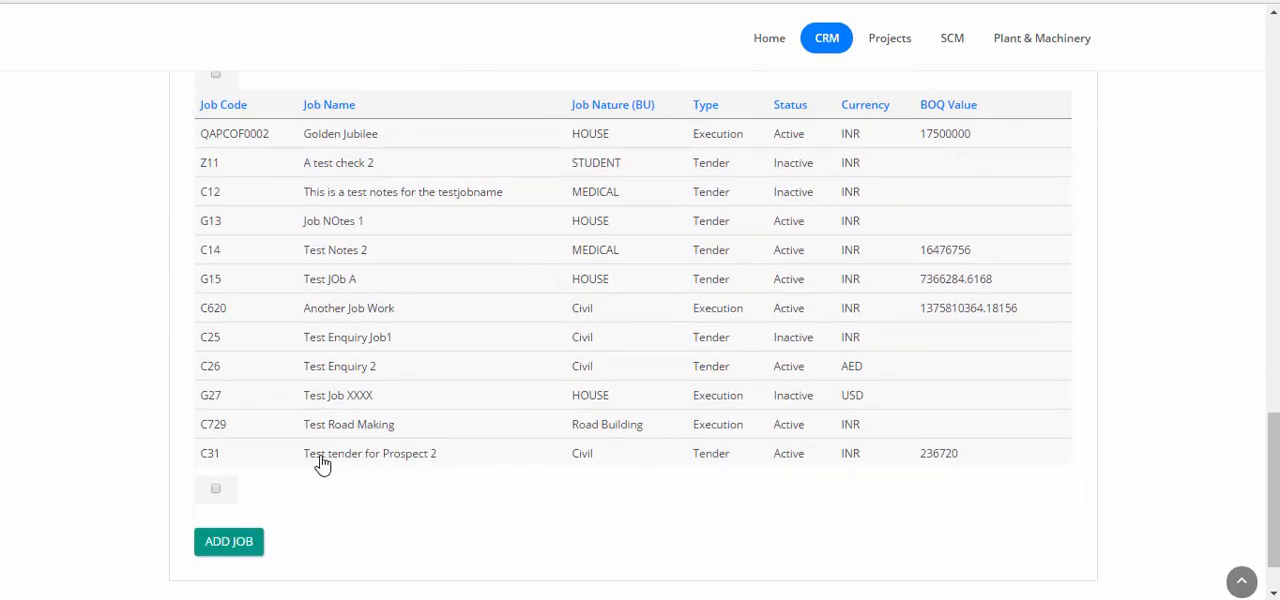
left_click(373, 465)
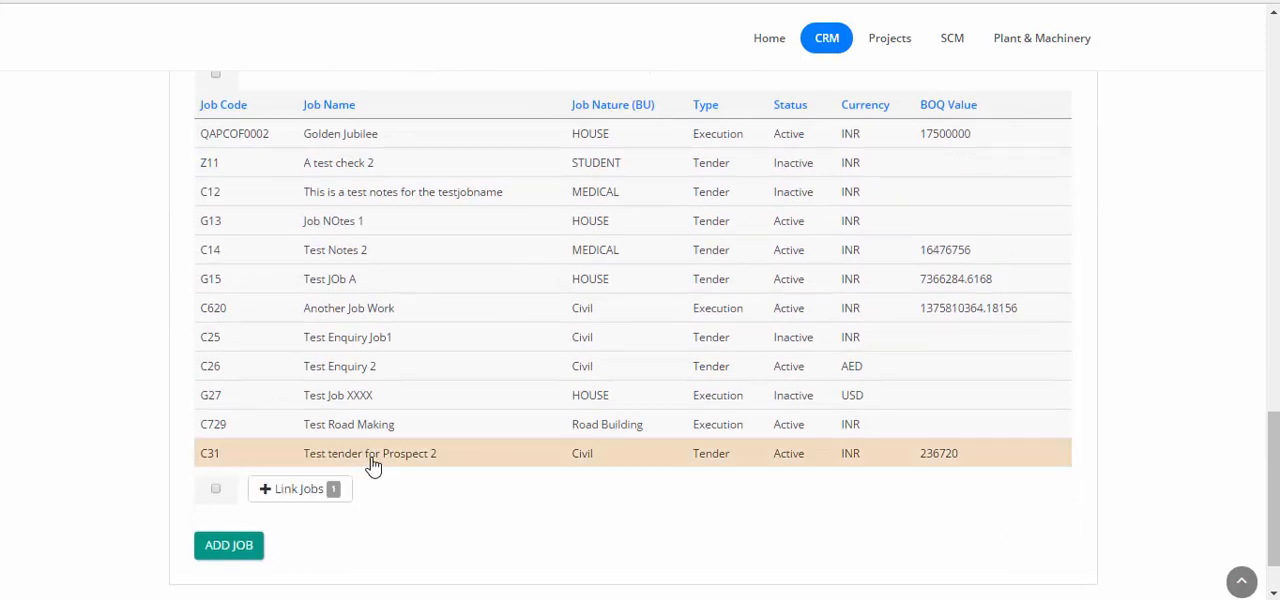
left_click(330, 494)
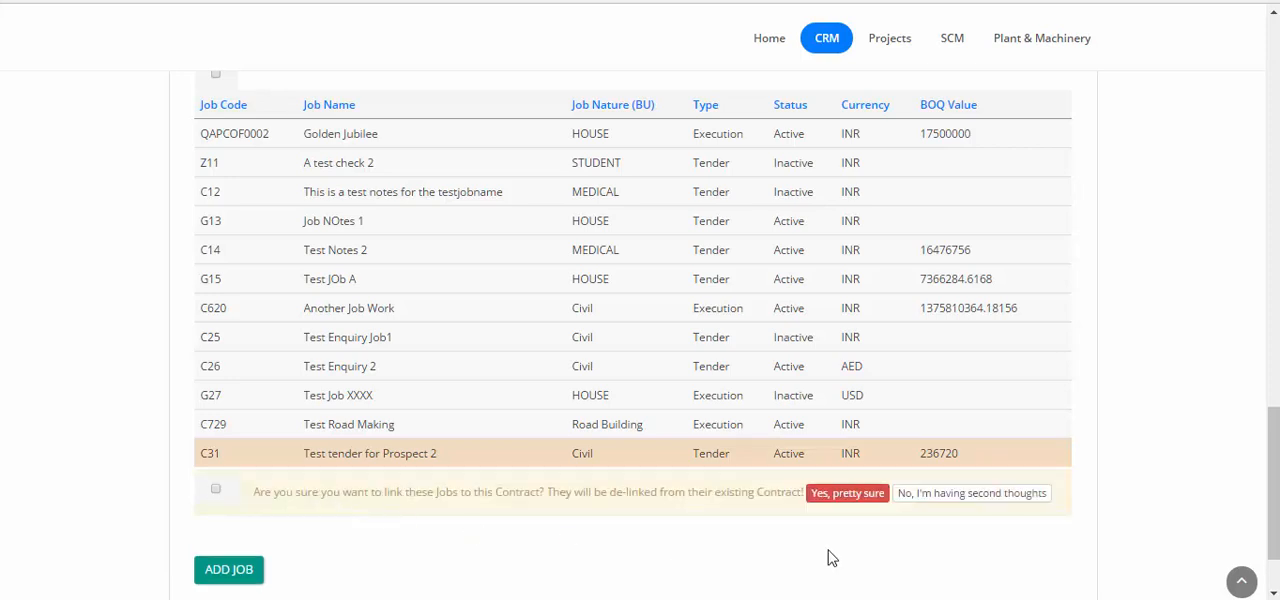
left_click(856, 500)
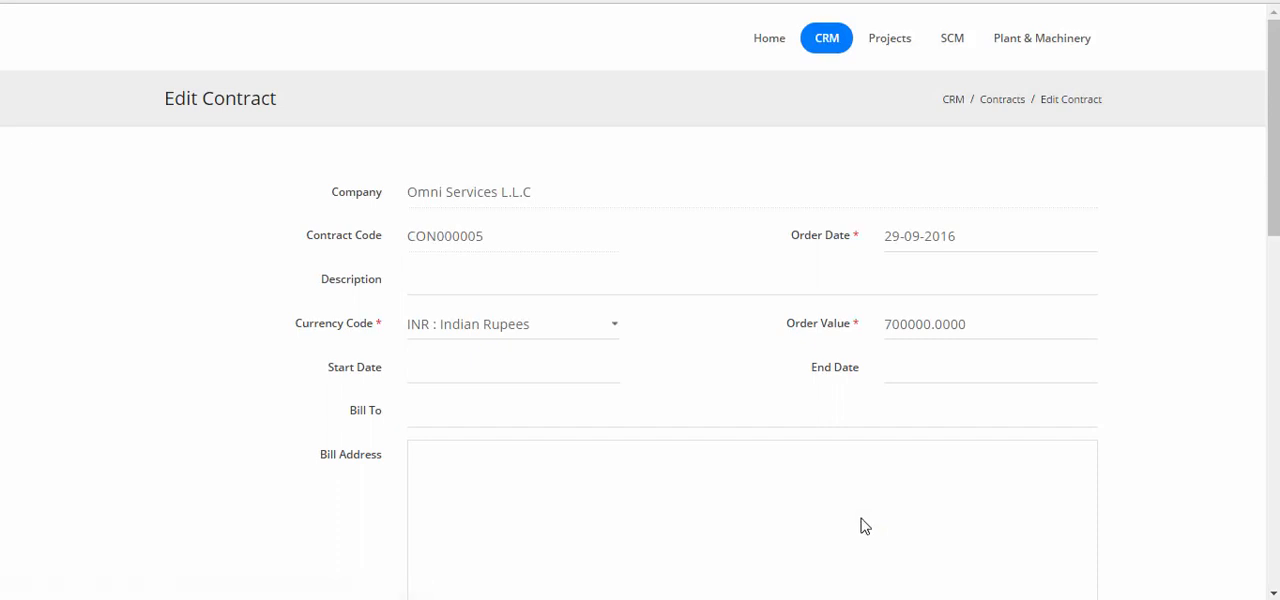
Convert the contract's linked tender job C31 to an execution job and mark all its created BOQ items as contracted
scroll(858, 508, "down", 7)
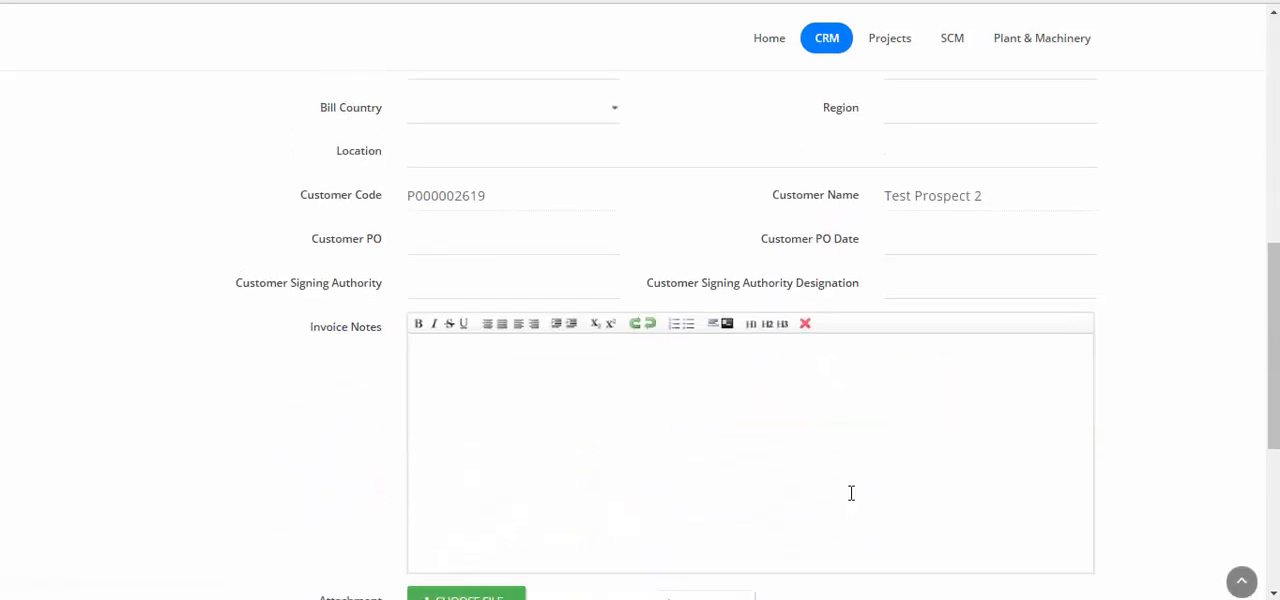
scroll(851, 493, "down", 2)
scroll(680, 470, "down", 1)
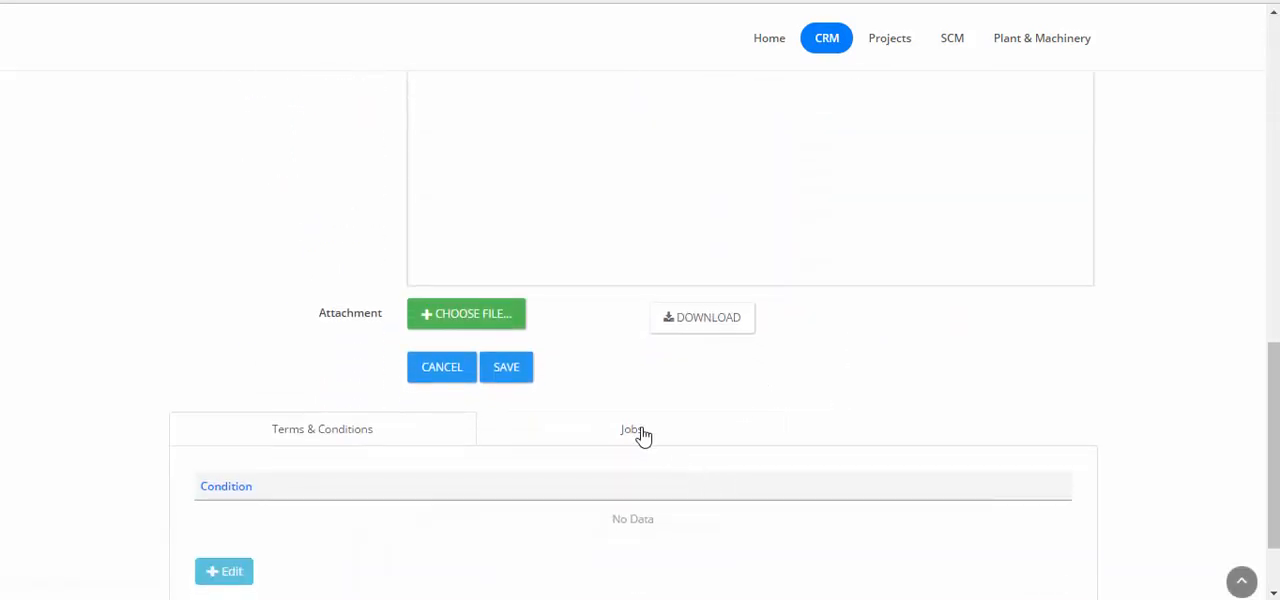
left_click(633, 432)
scroll(863, 434, "down", 2)
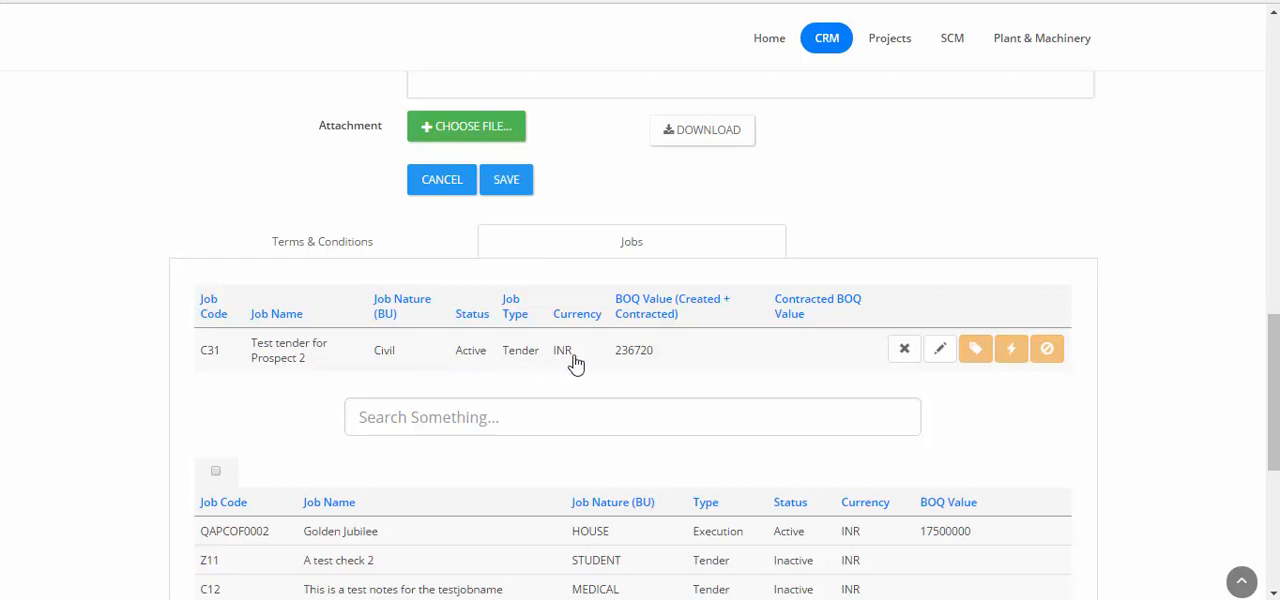
left_click(1011, 352)
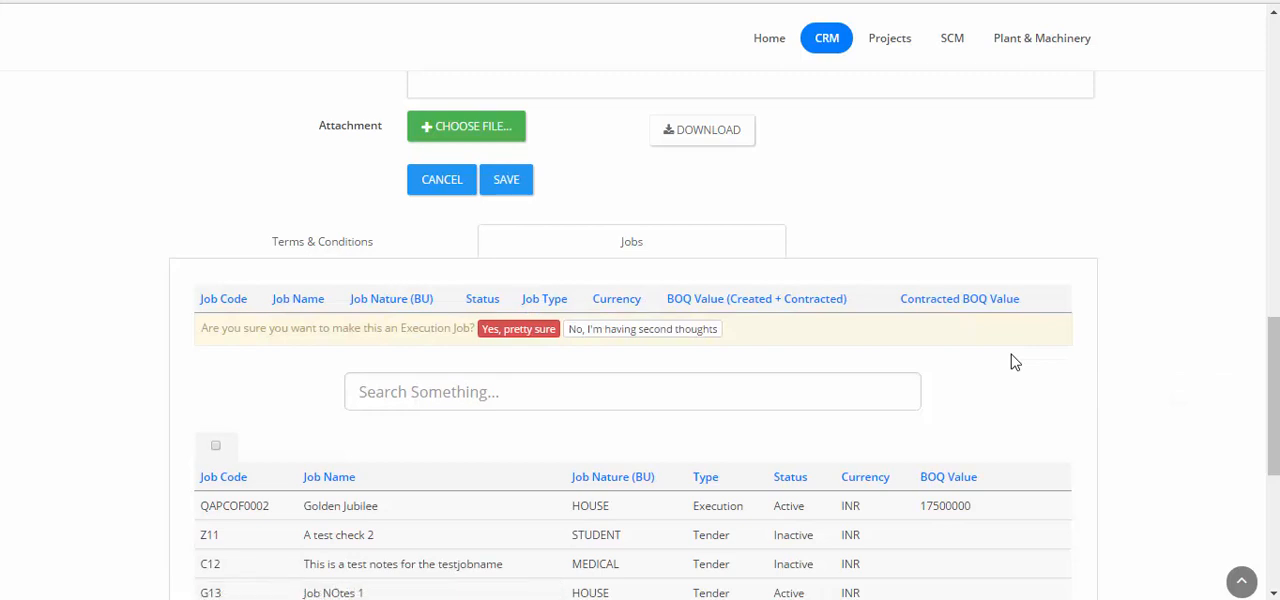
left_click(499, 336)
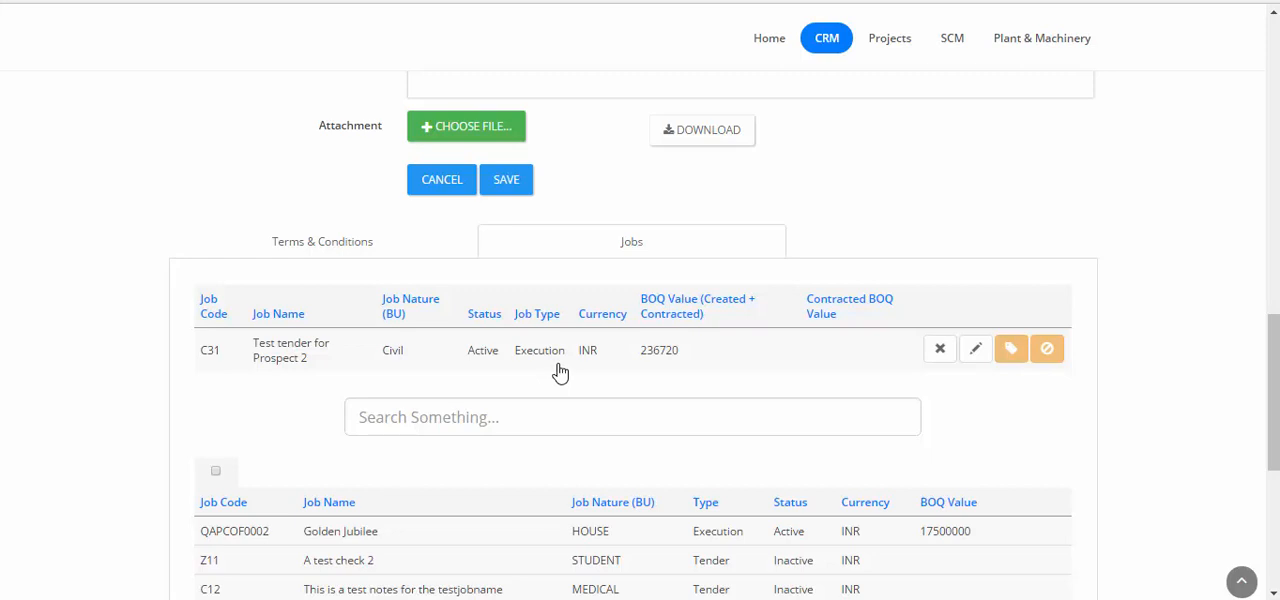
left_click(1012, 362)
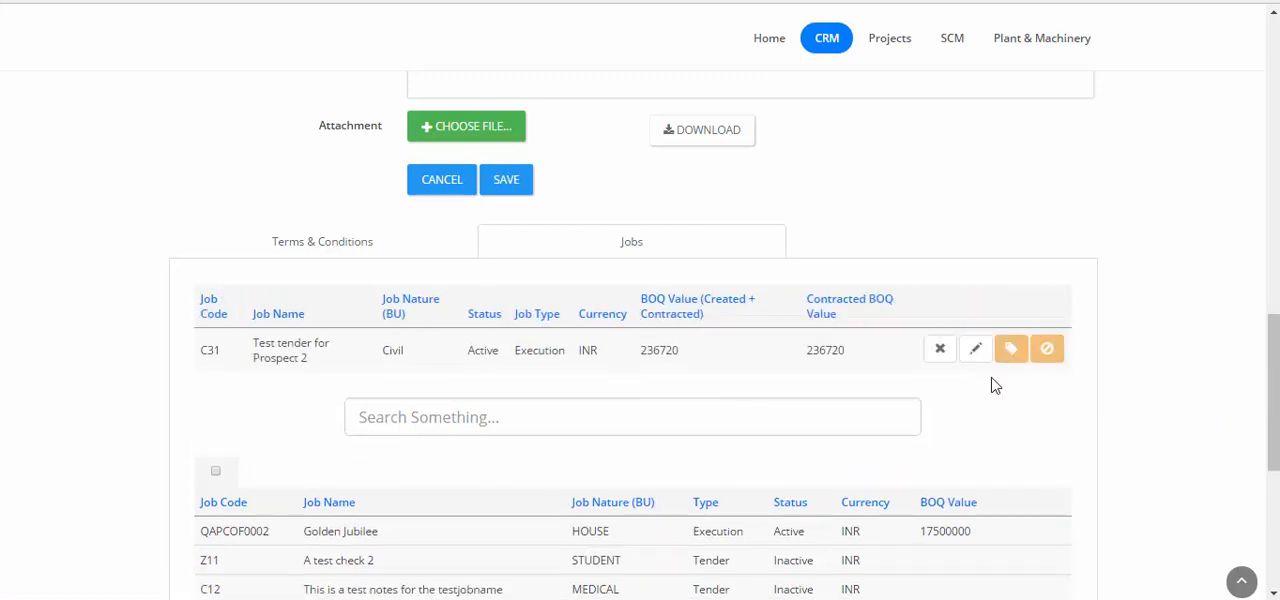